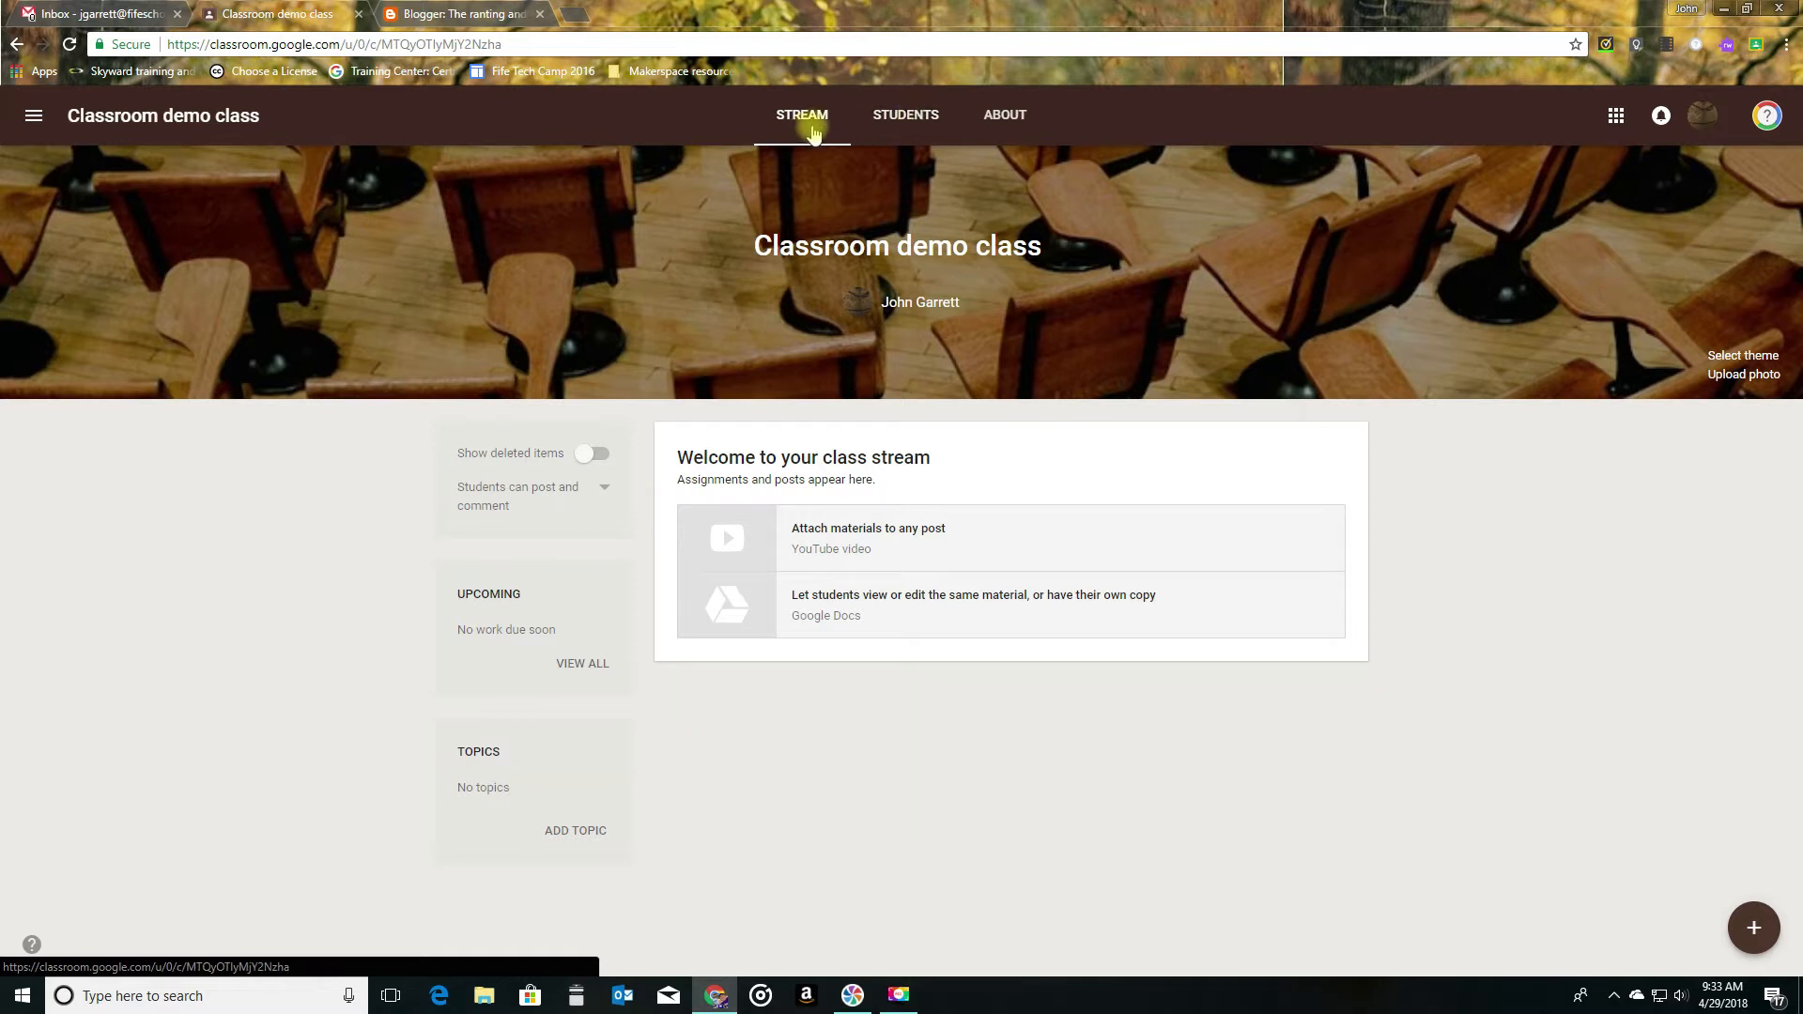
- View the class's student roster page and its student invitation form, leaving the form without inviting anyone
left_click(898, 121)
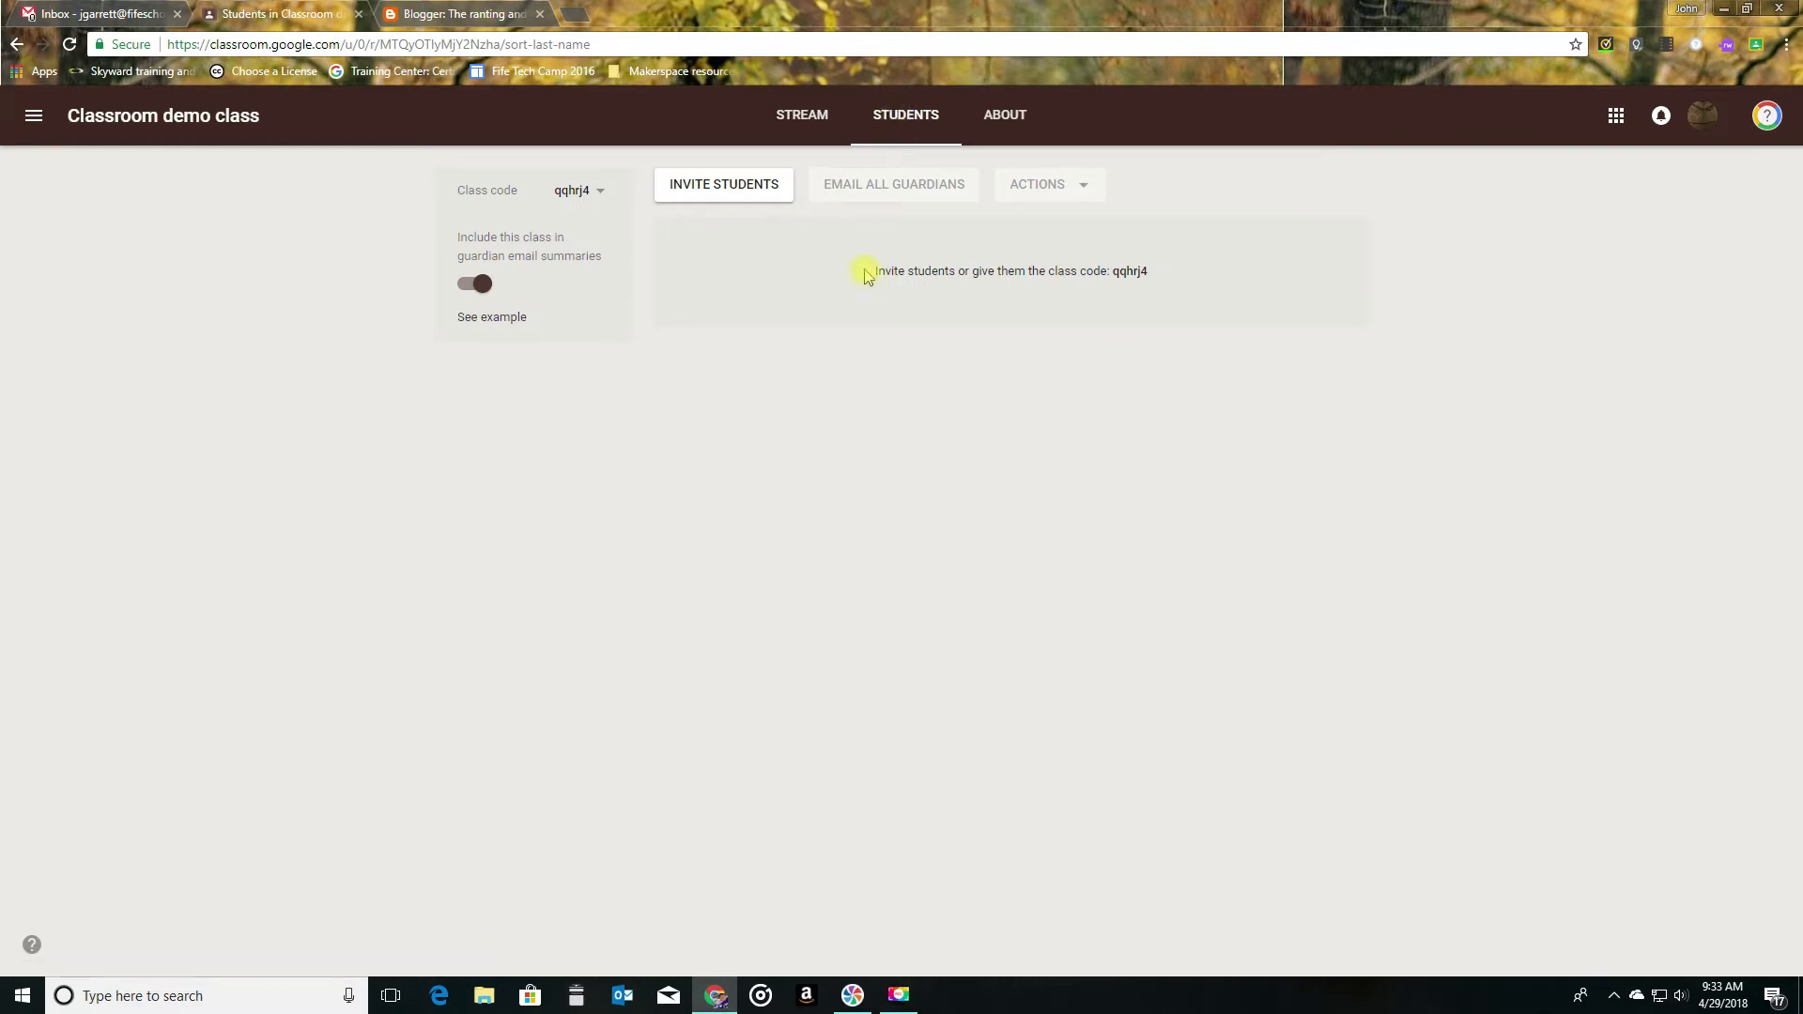
left_click(722, 192)
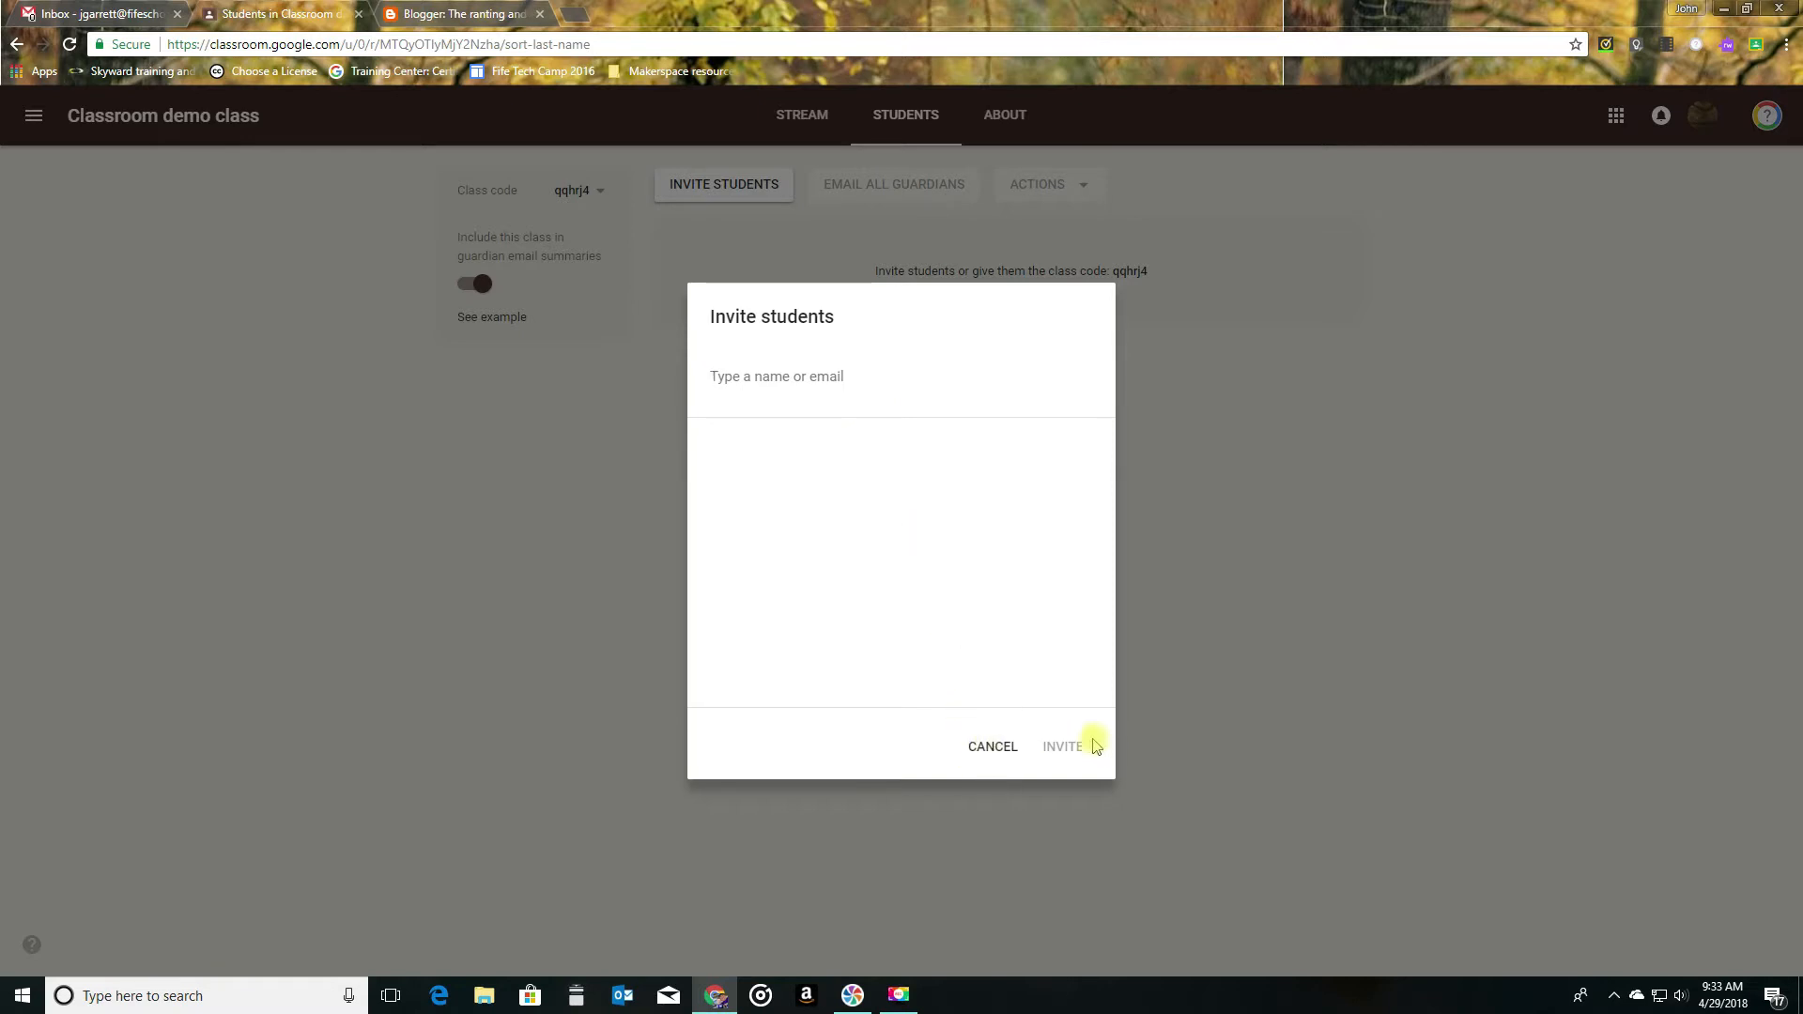
left_click(984, 746)
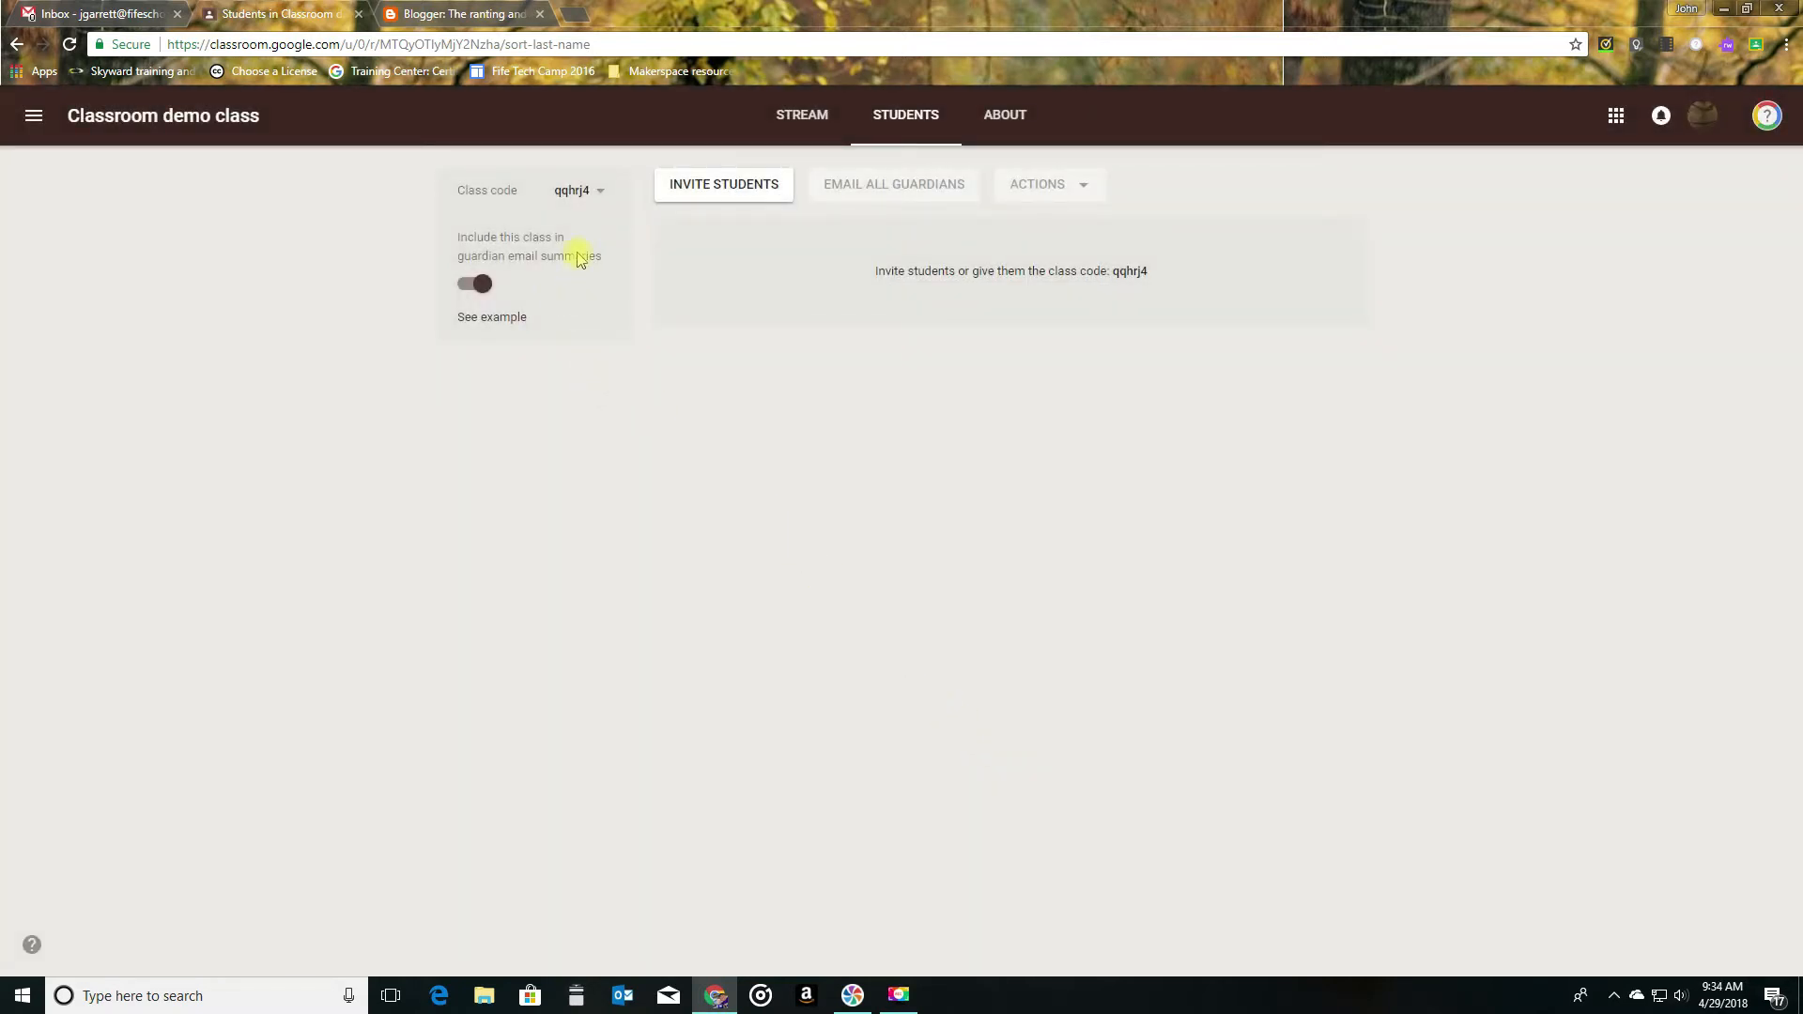
- Review the class code options and display the class code enlarged, closing the display when done
left_click(601, 193)
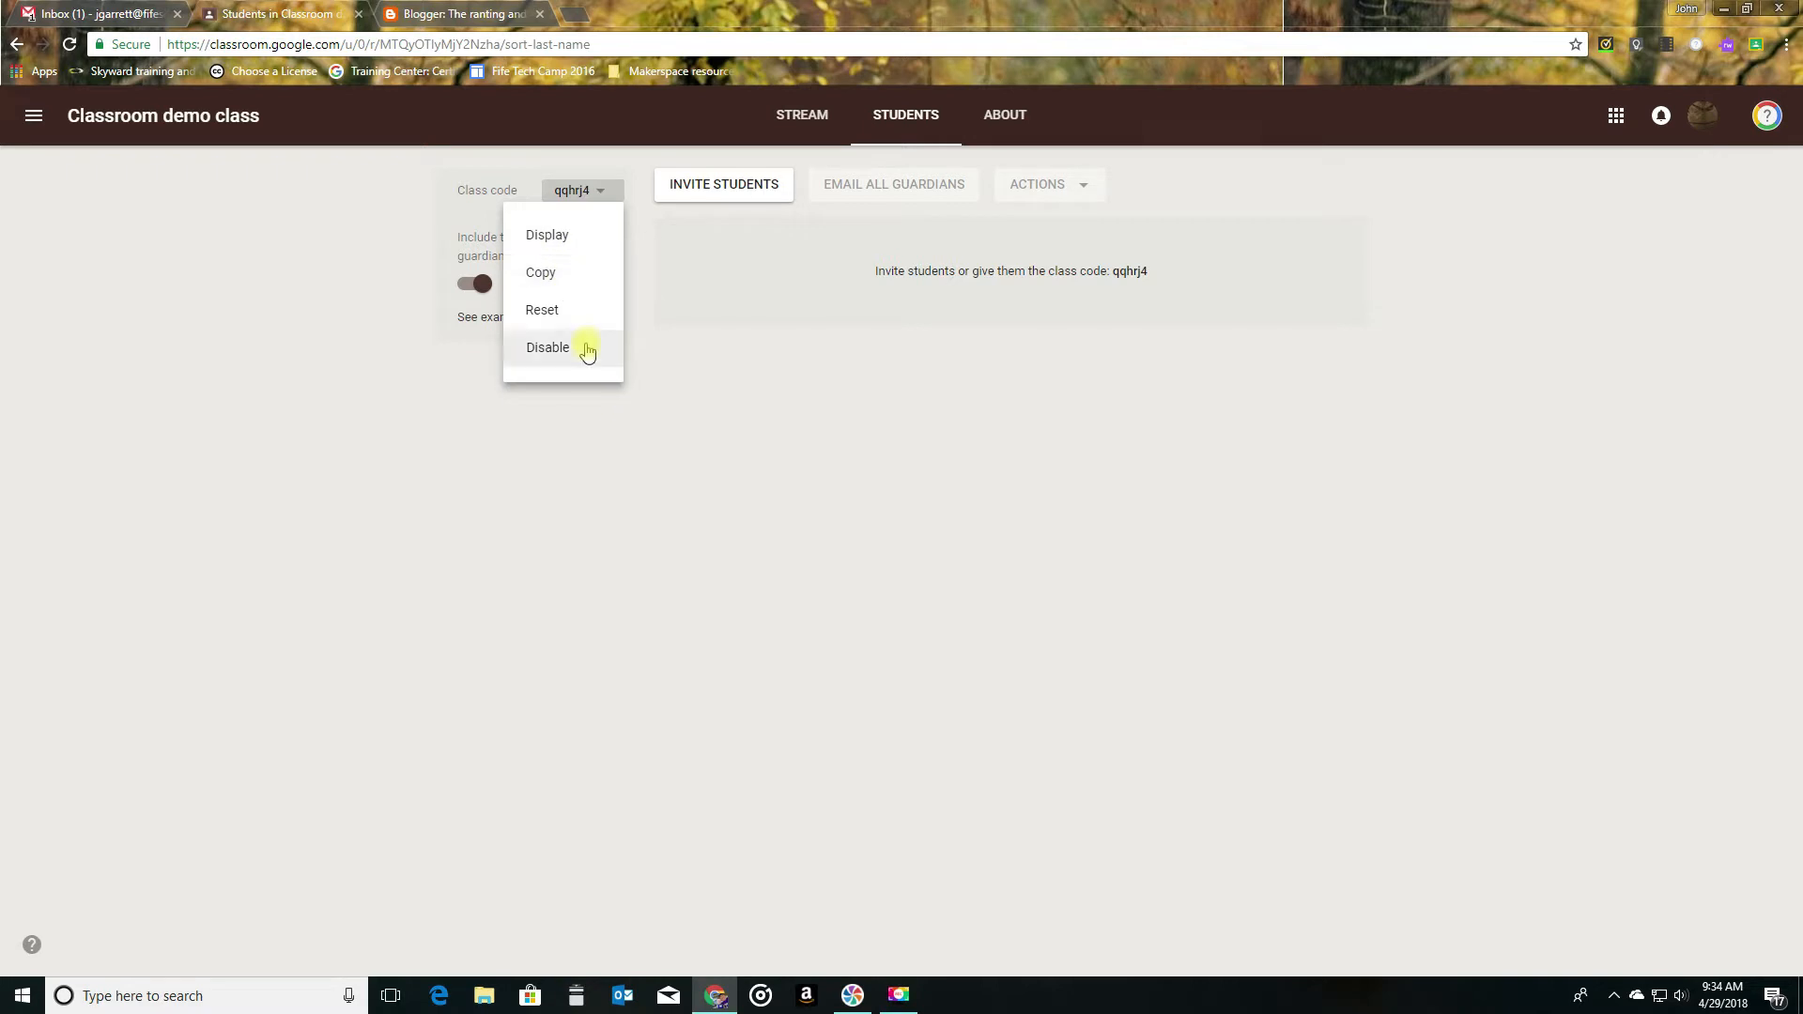
left_click(725, 532)
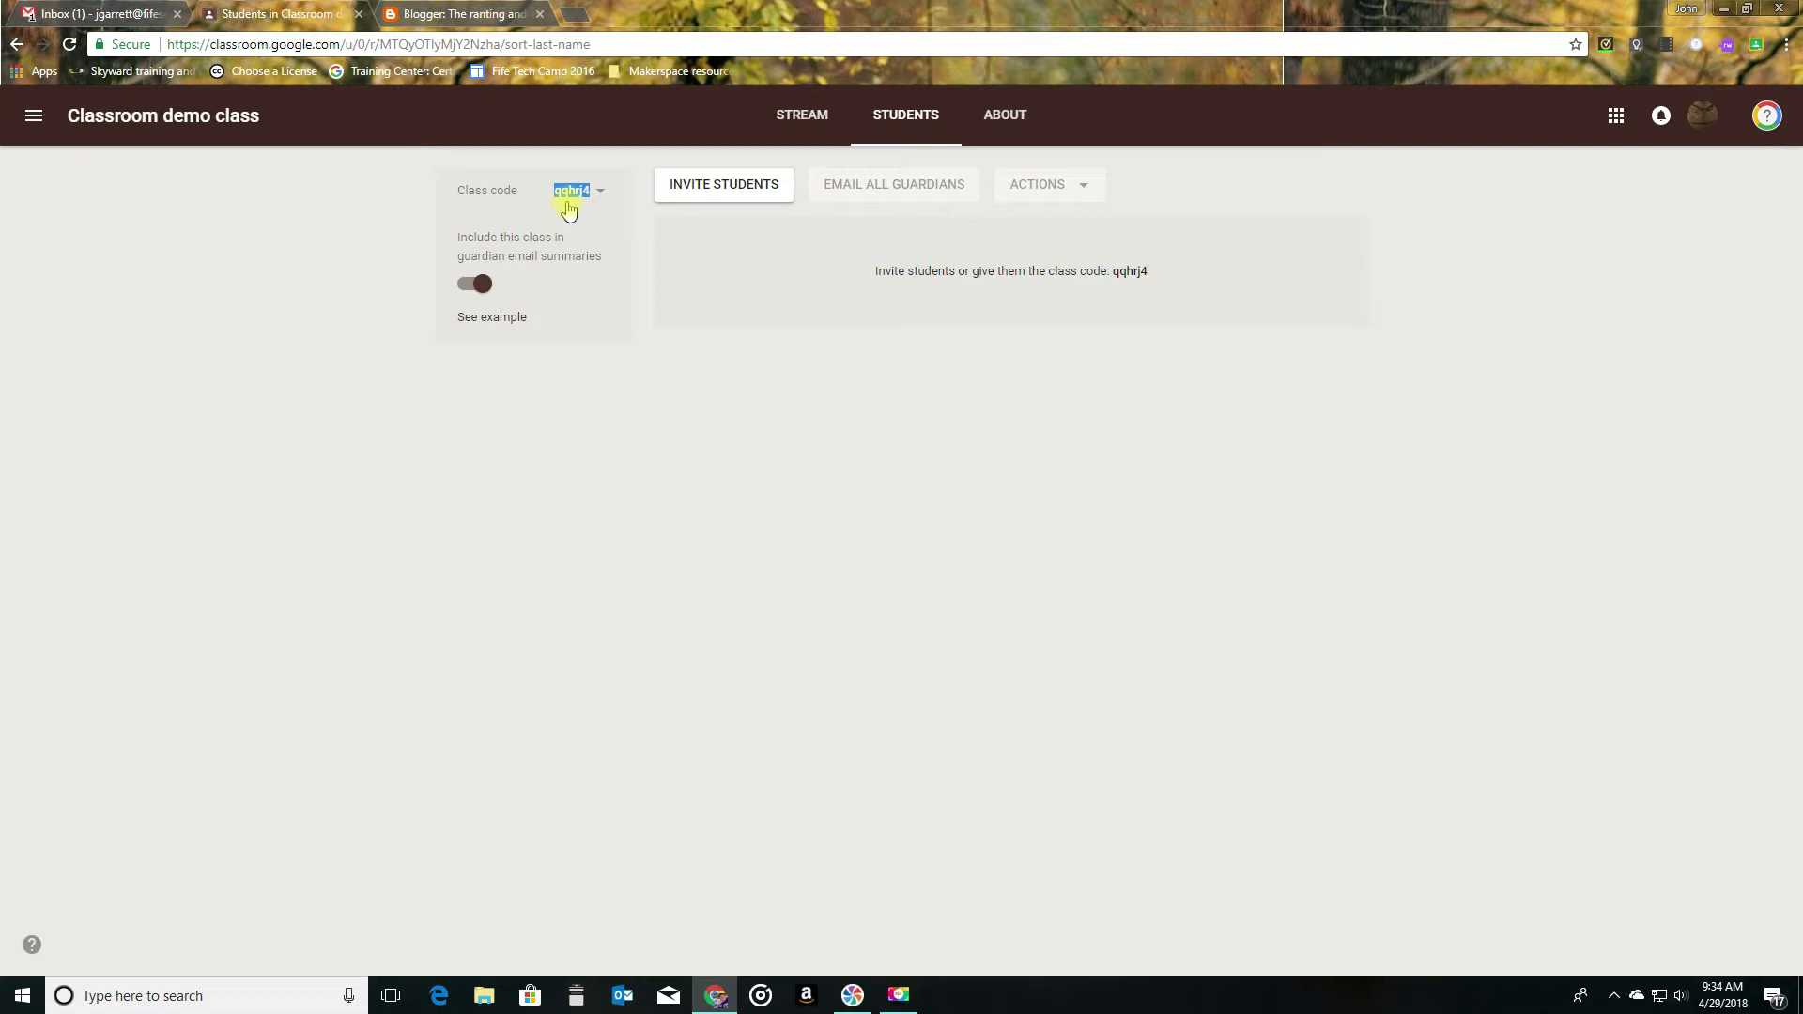
left_click(574, 199)
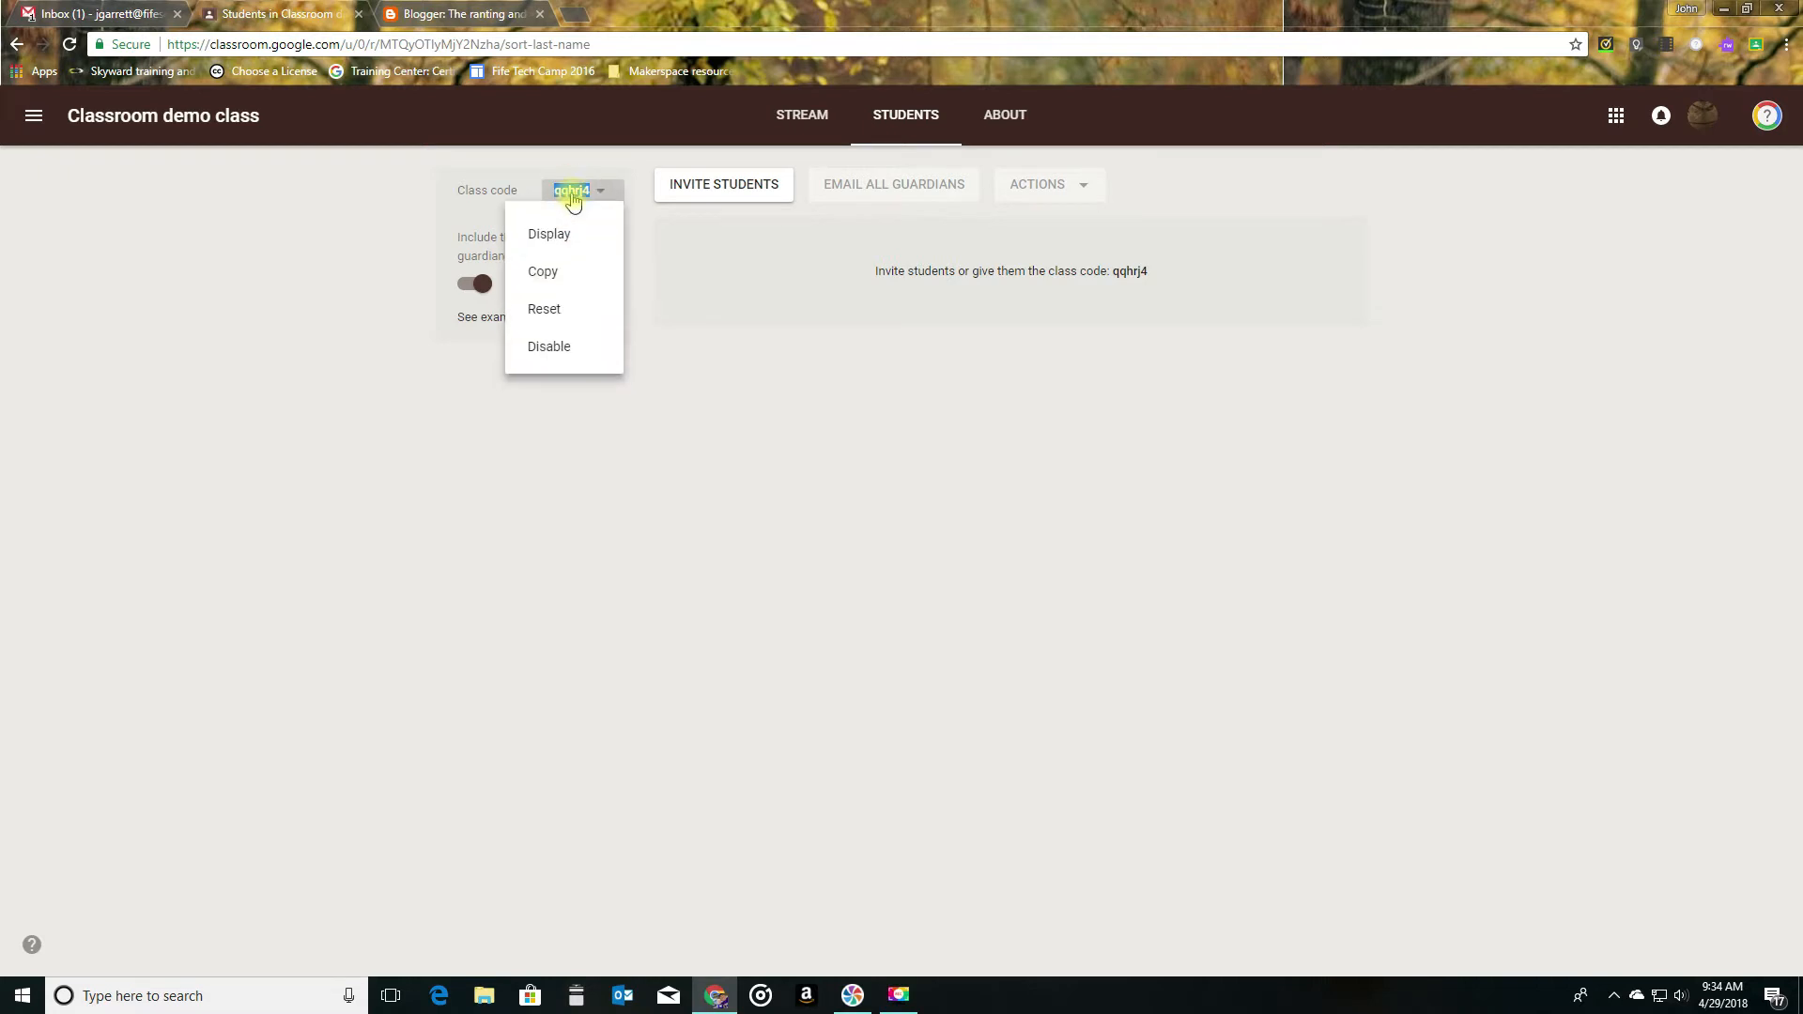
left_click(556, 233)
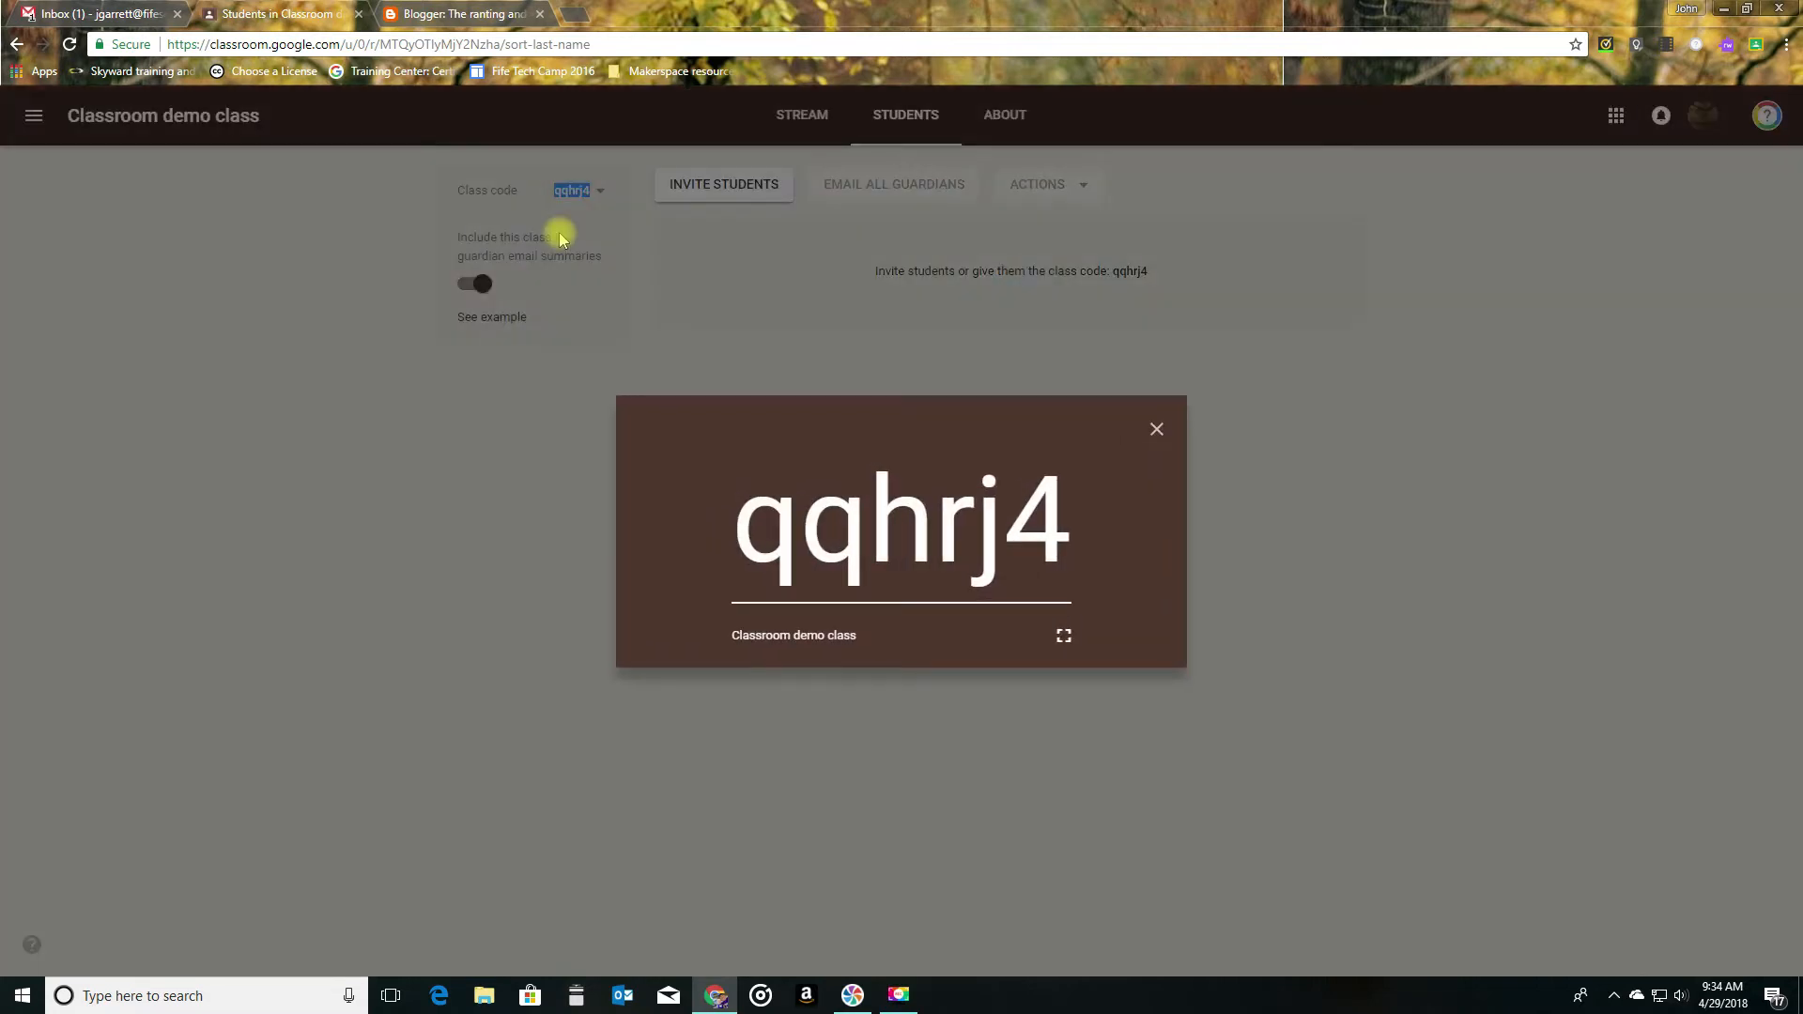
left_click(1157, 431)
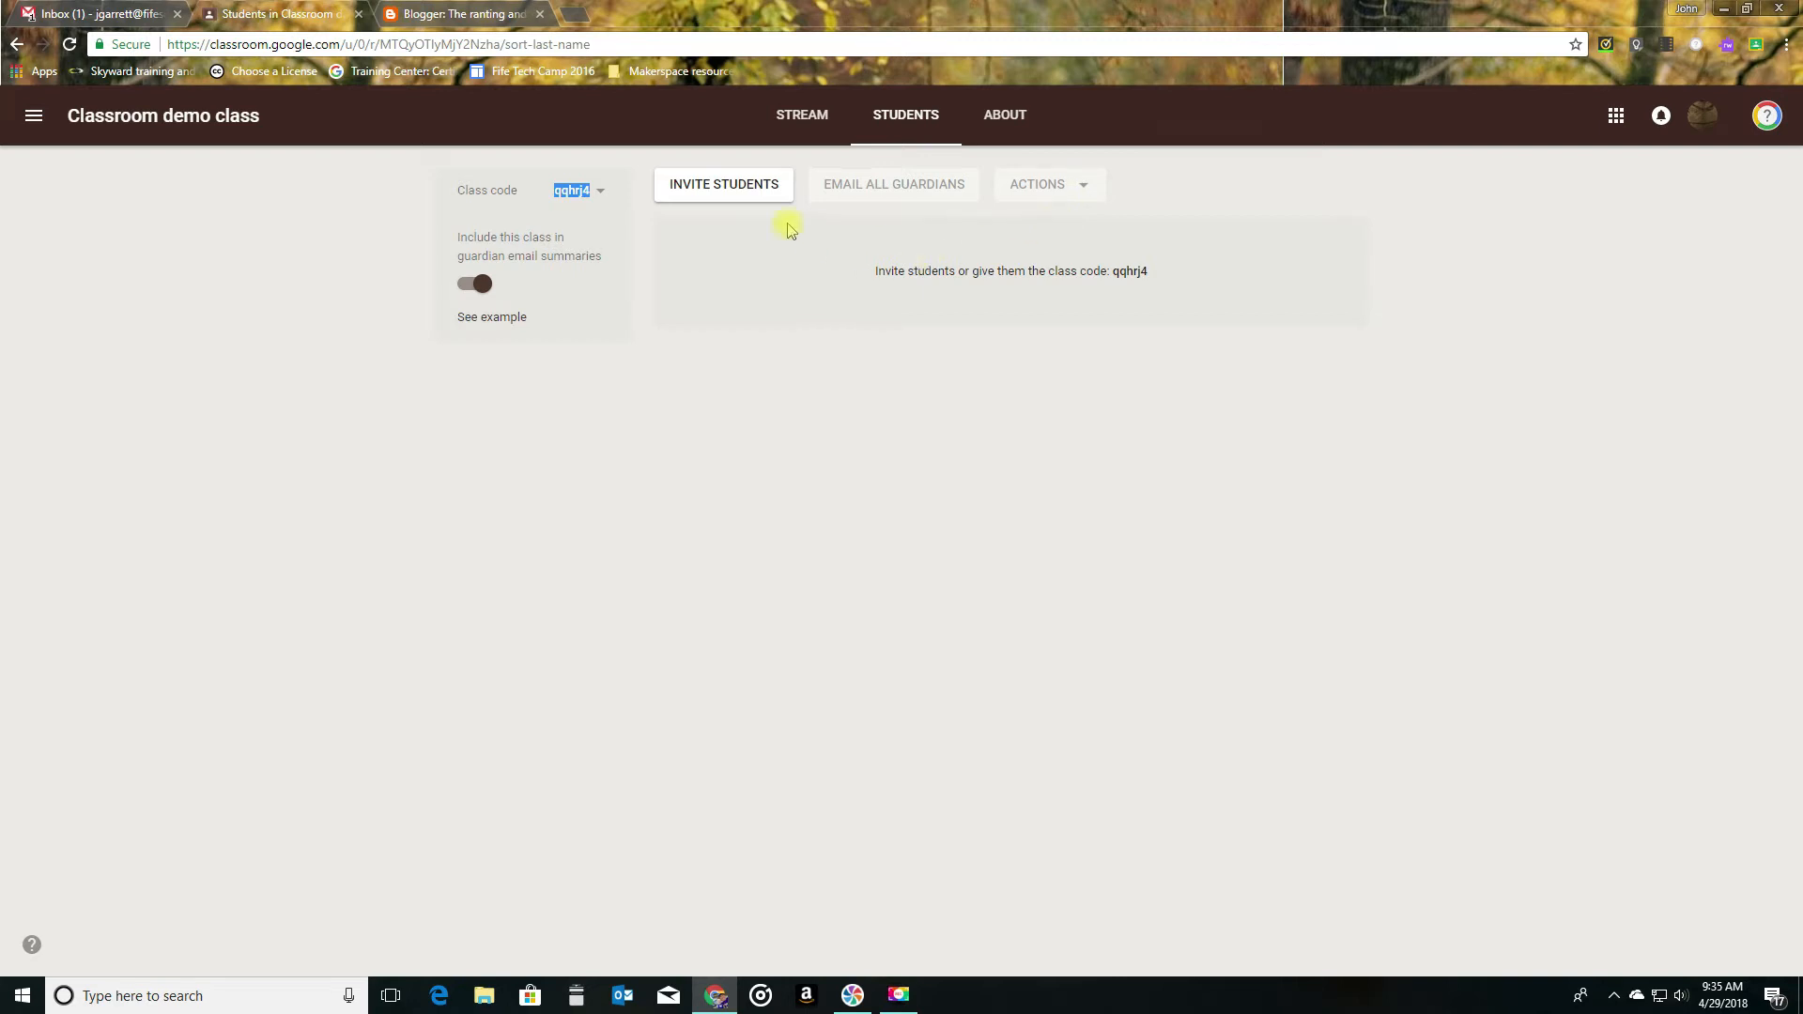
- Try to invite a student to the class by the student's e-mail address
left_click(724, 191)
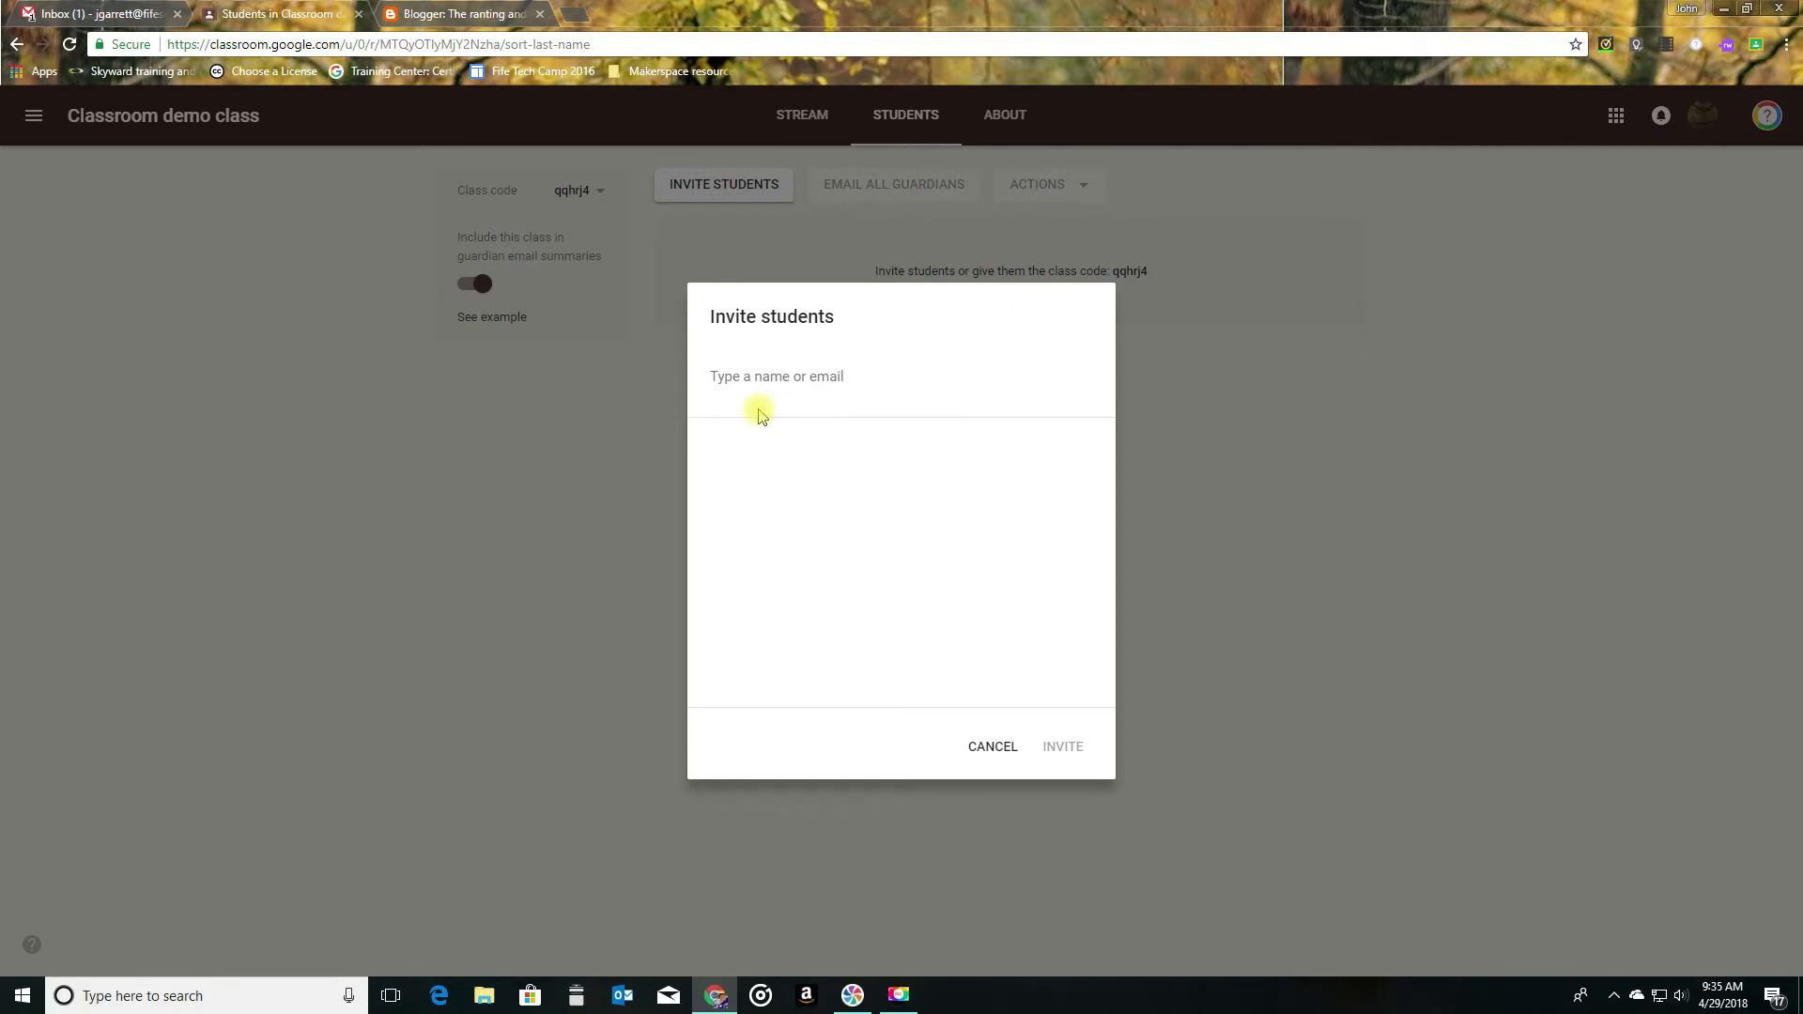
left_click(778, 380)
type("gfjohn7")
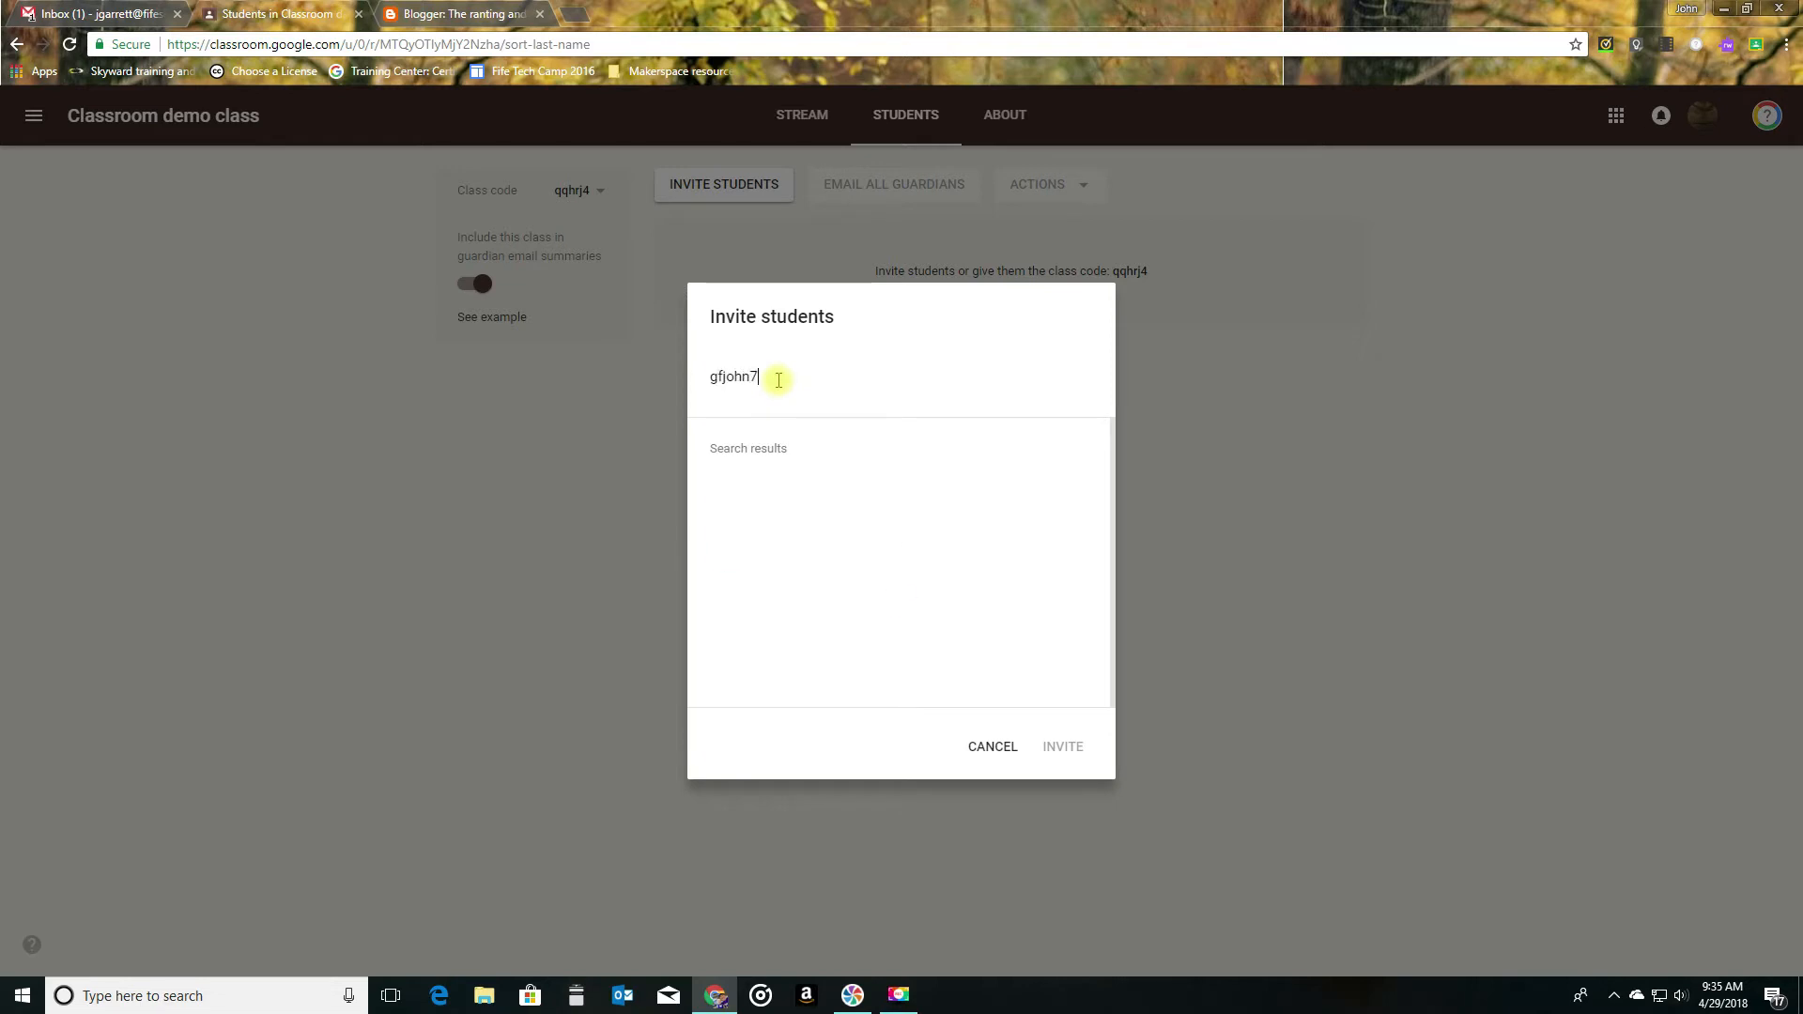
type("7")
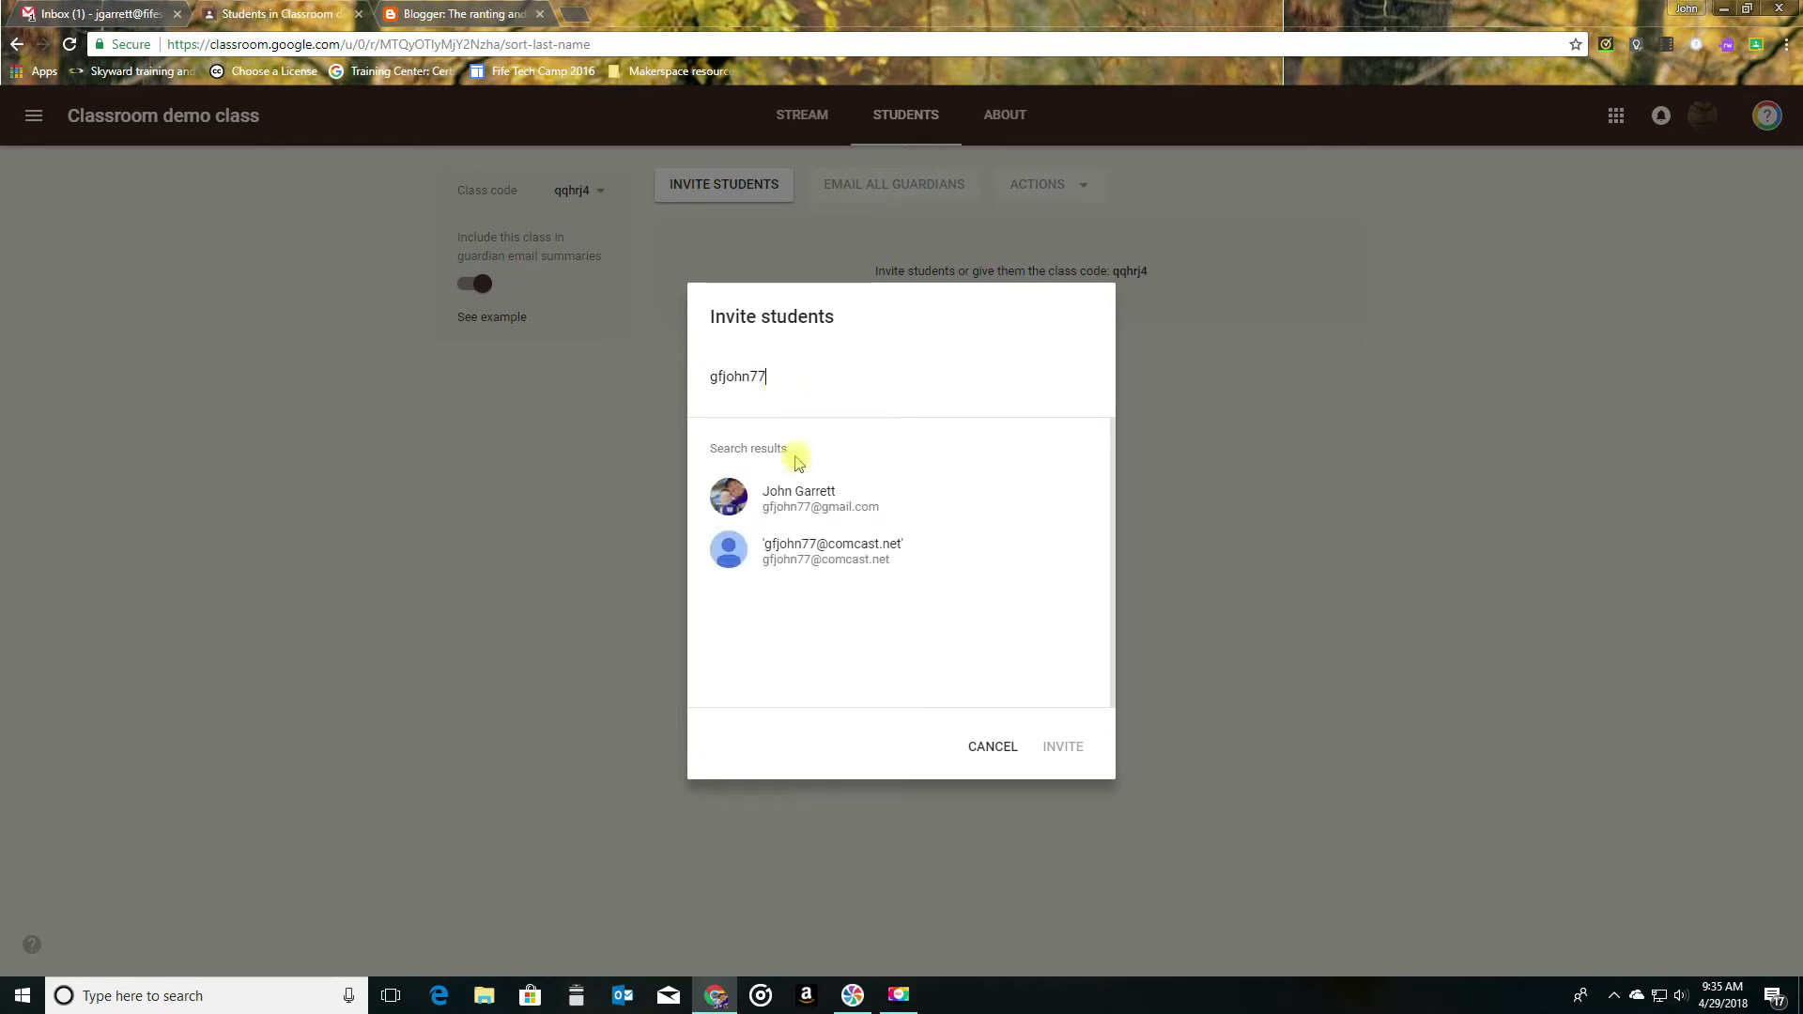
left_click(862, 559)
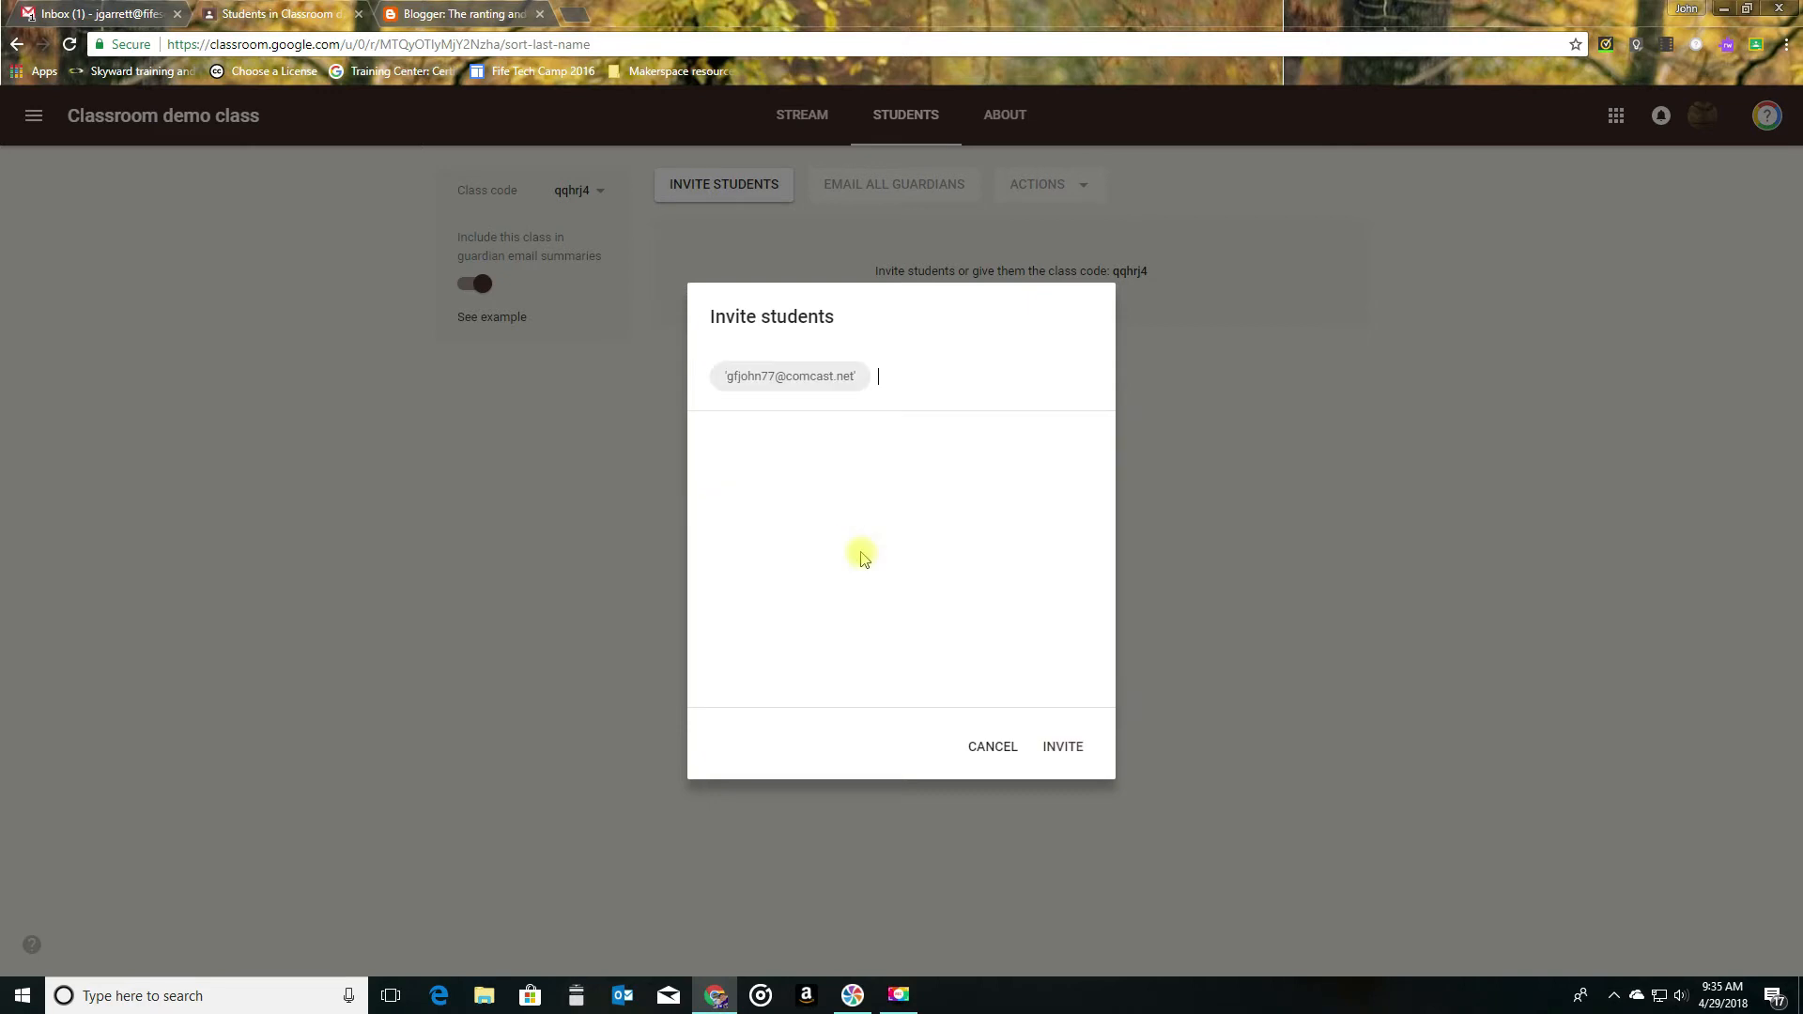
left_click(1076, 747)
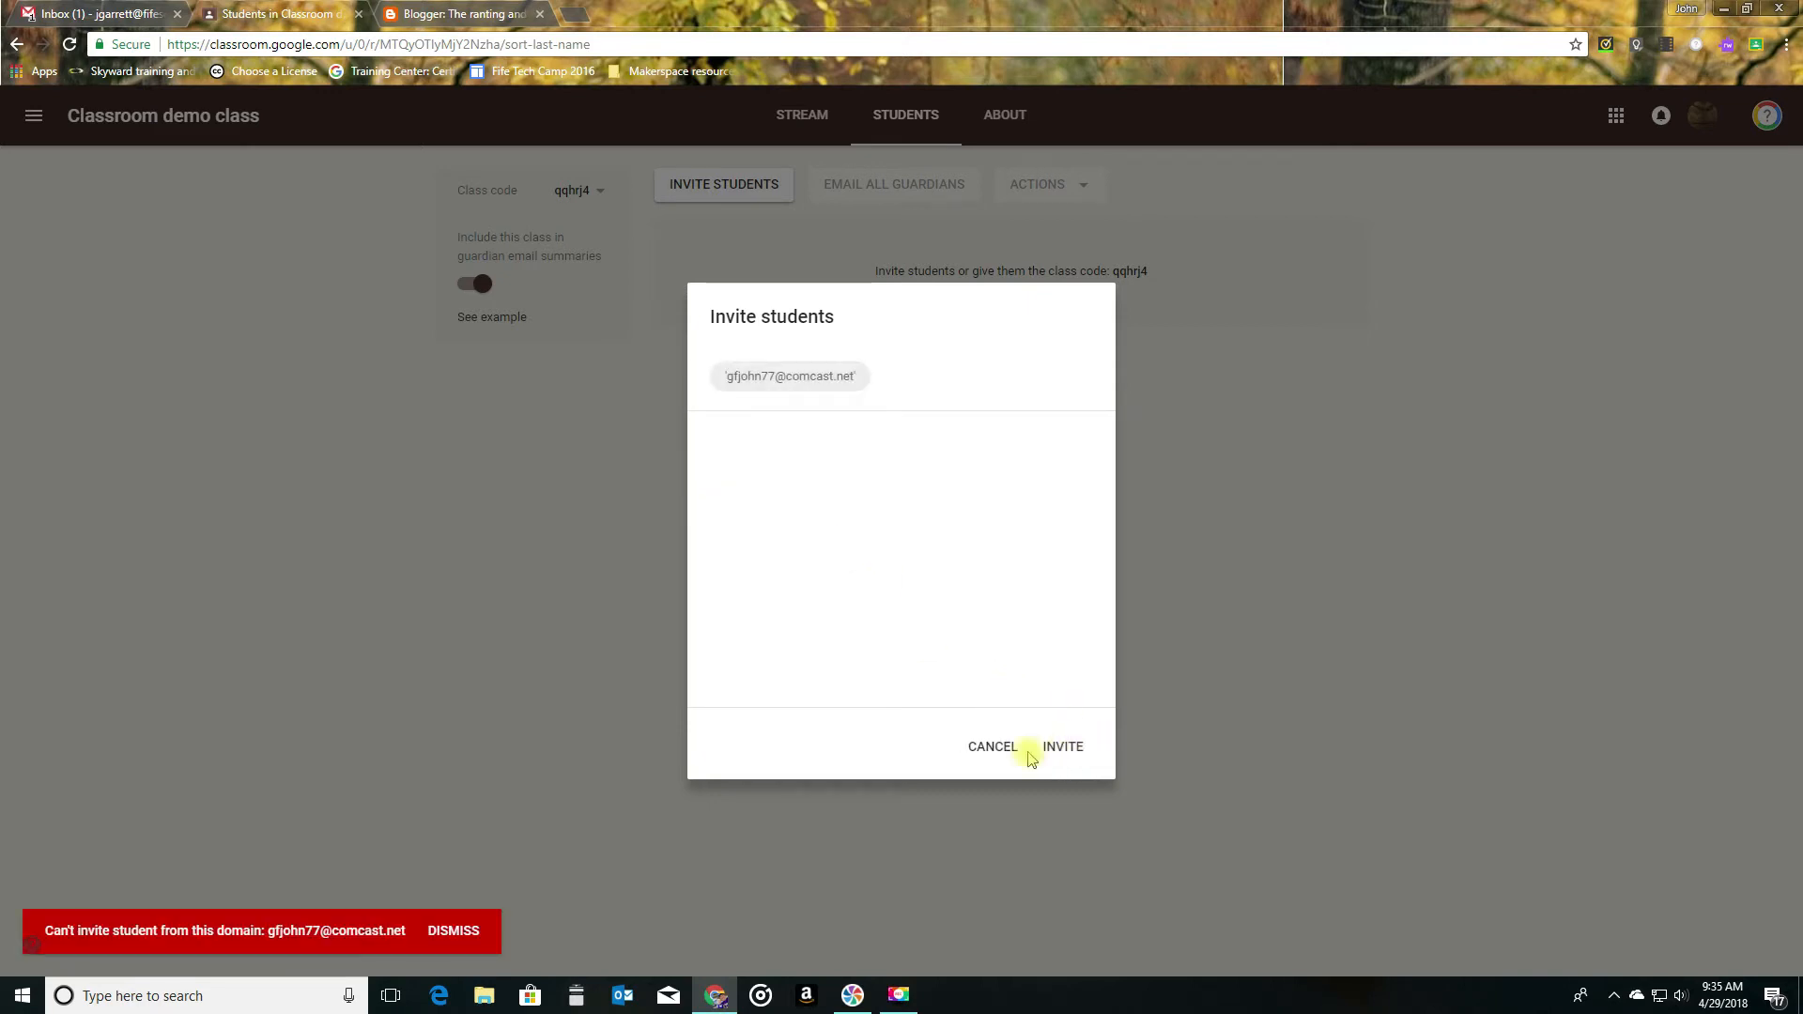
left_click(454, 936)
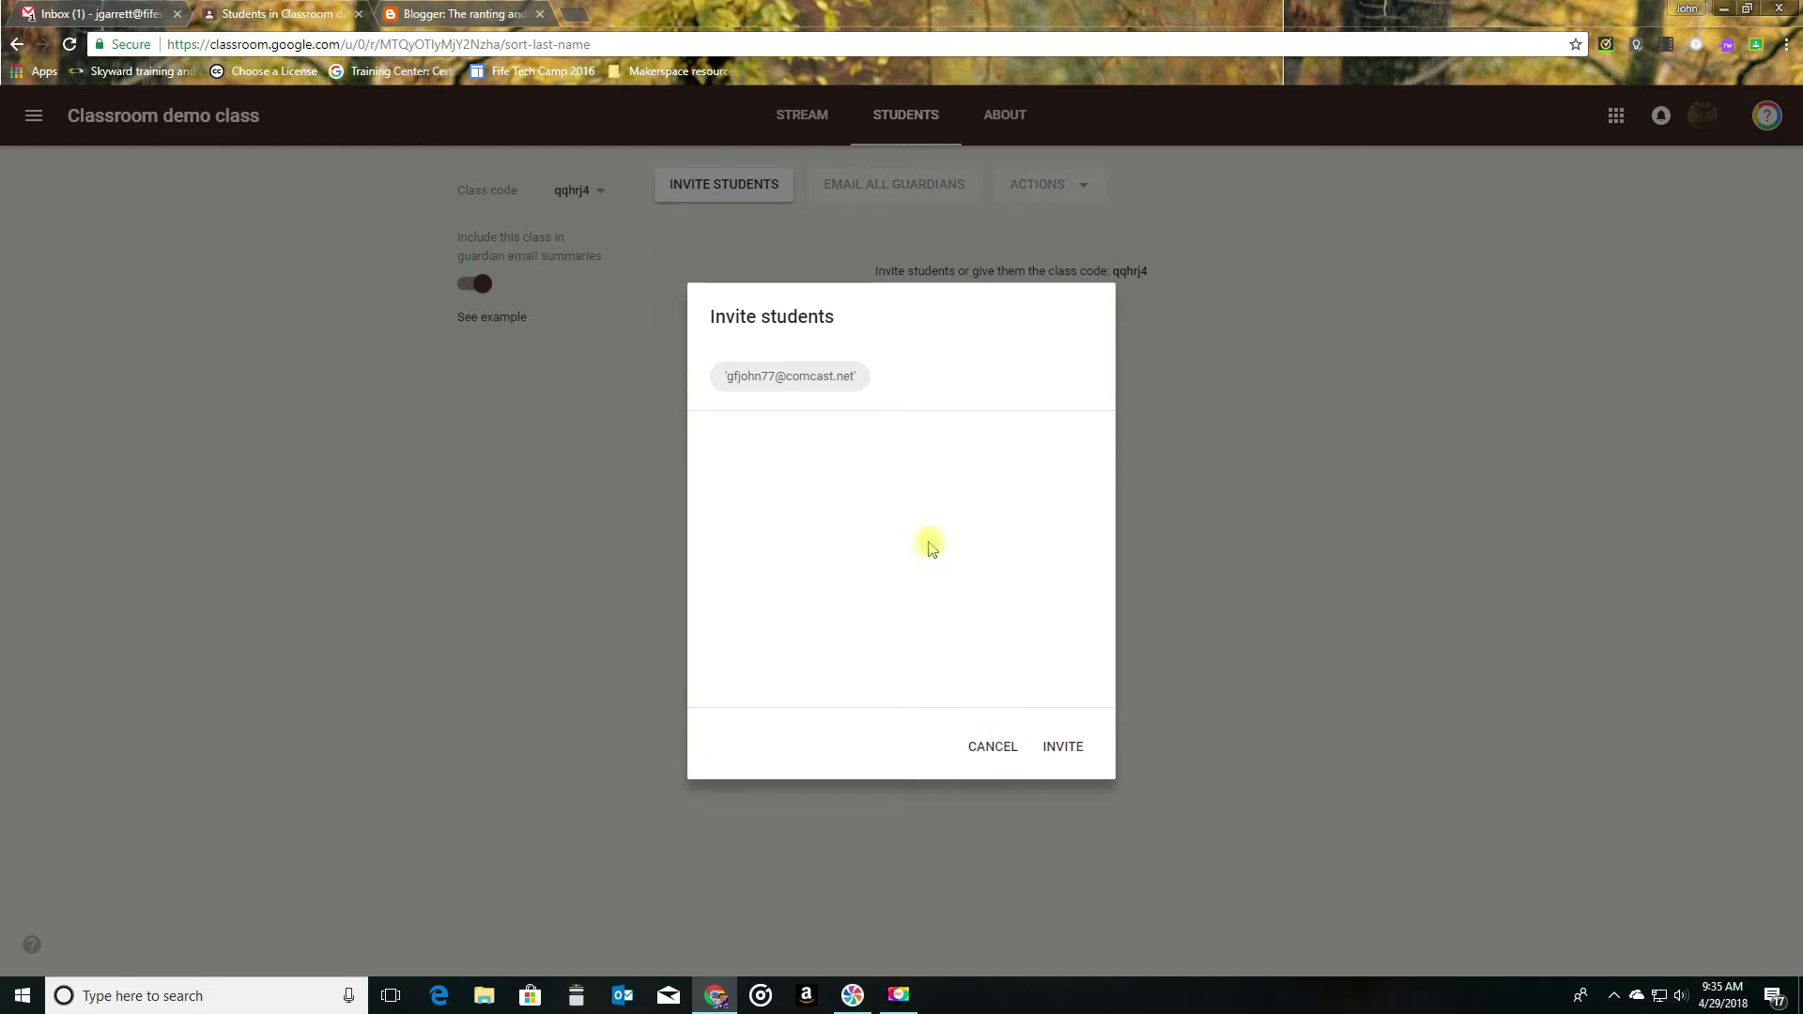
left_click(998, 749)
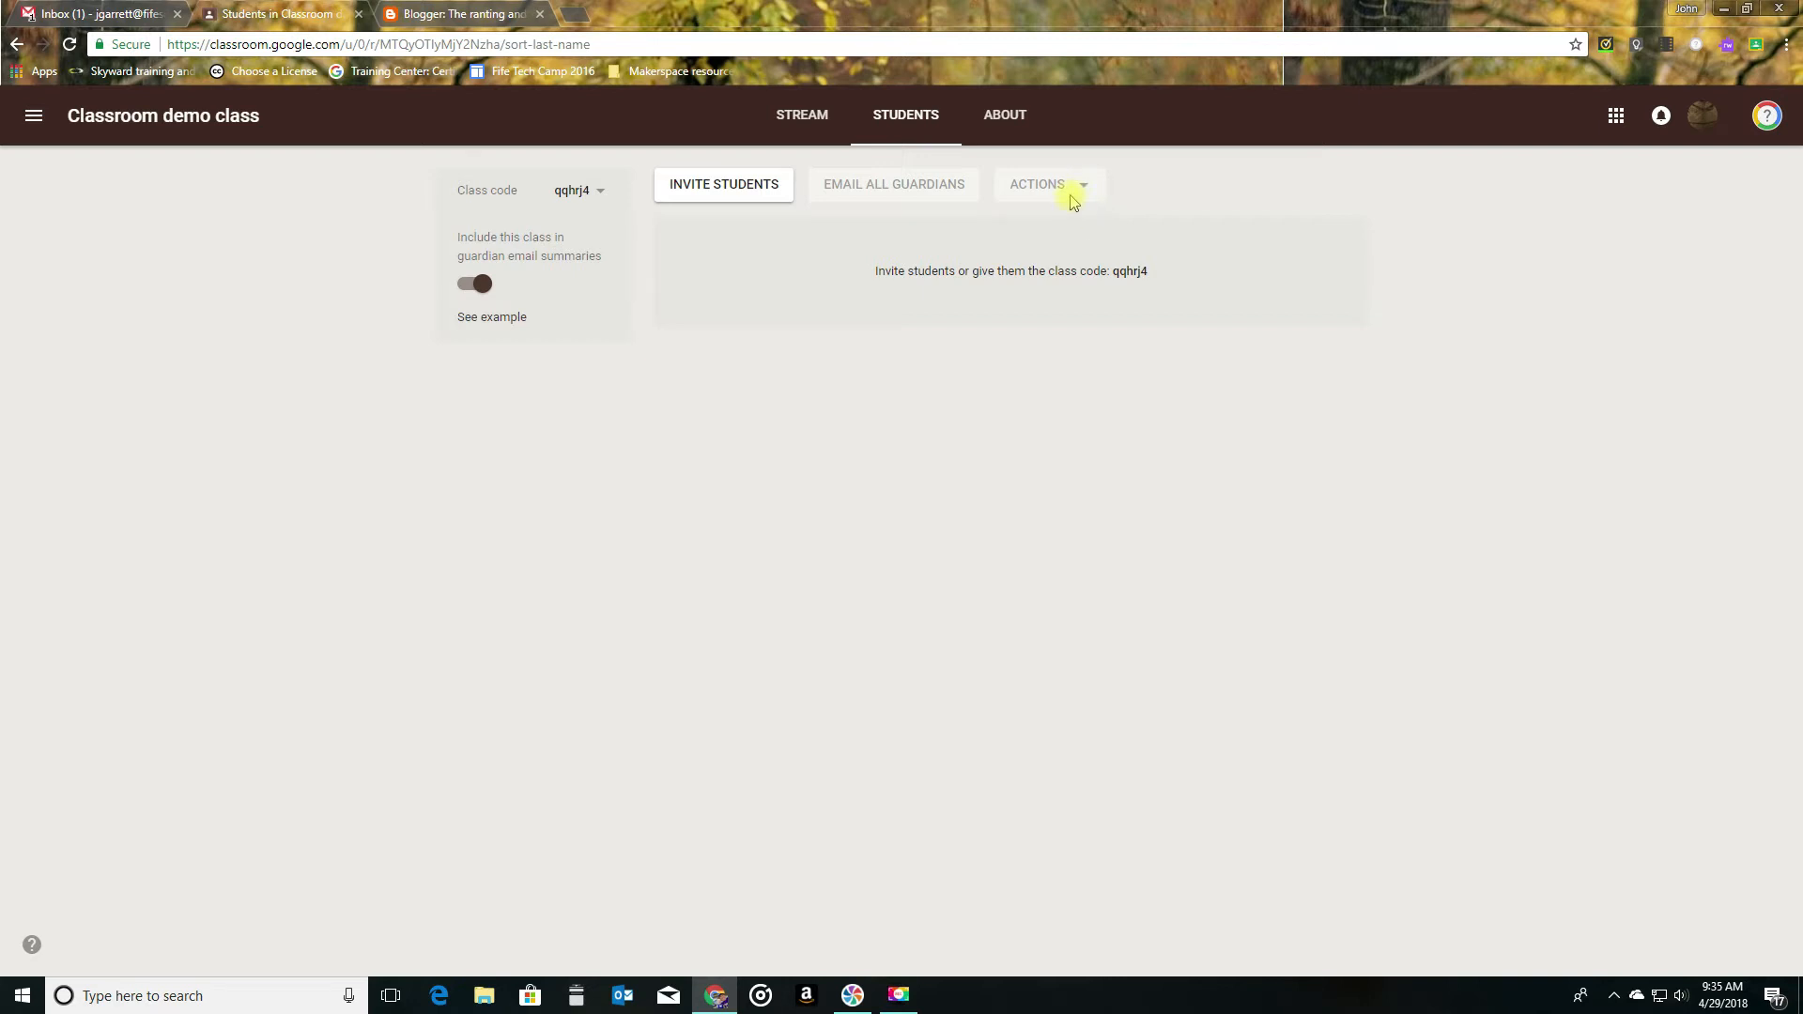
- Look through the Gallery and Patterns themes available for the class stream banner without selecting one
left_click(794, 119)
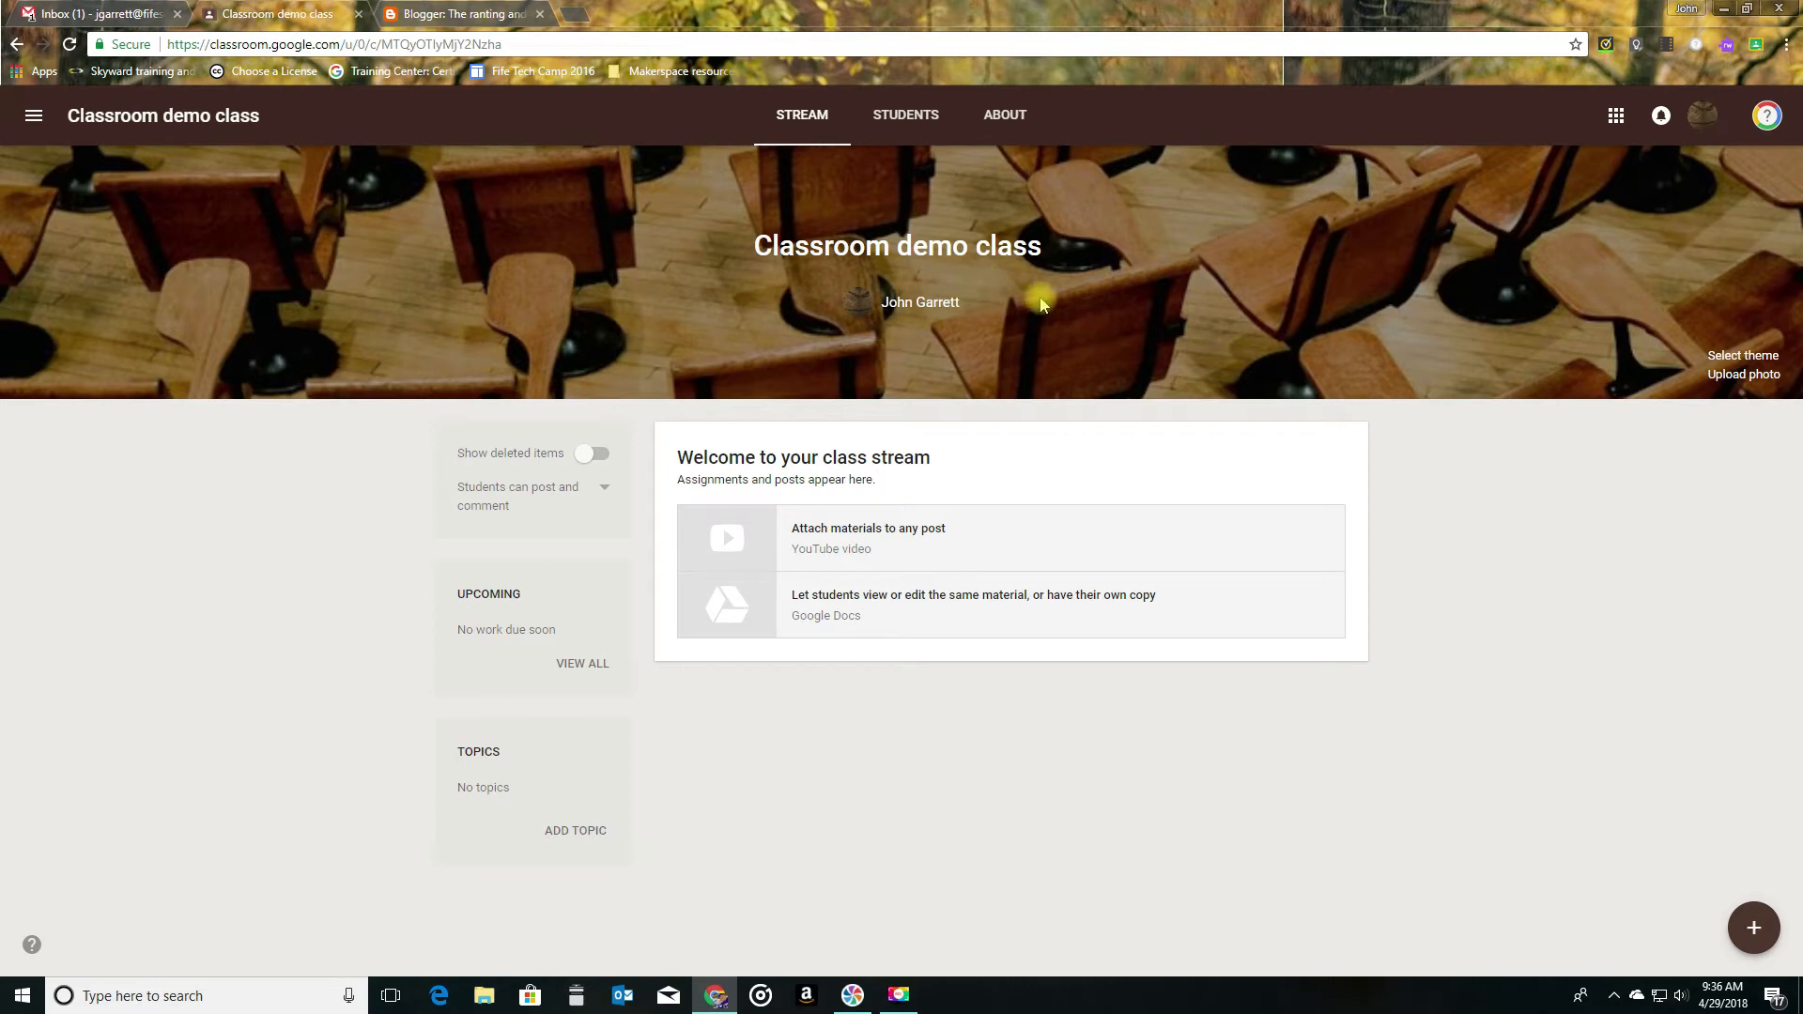
left_click(1743, 356)
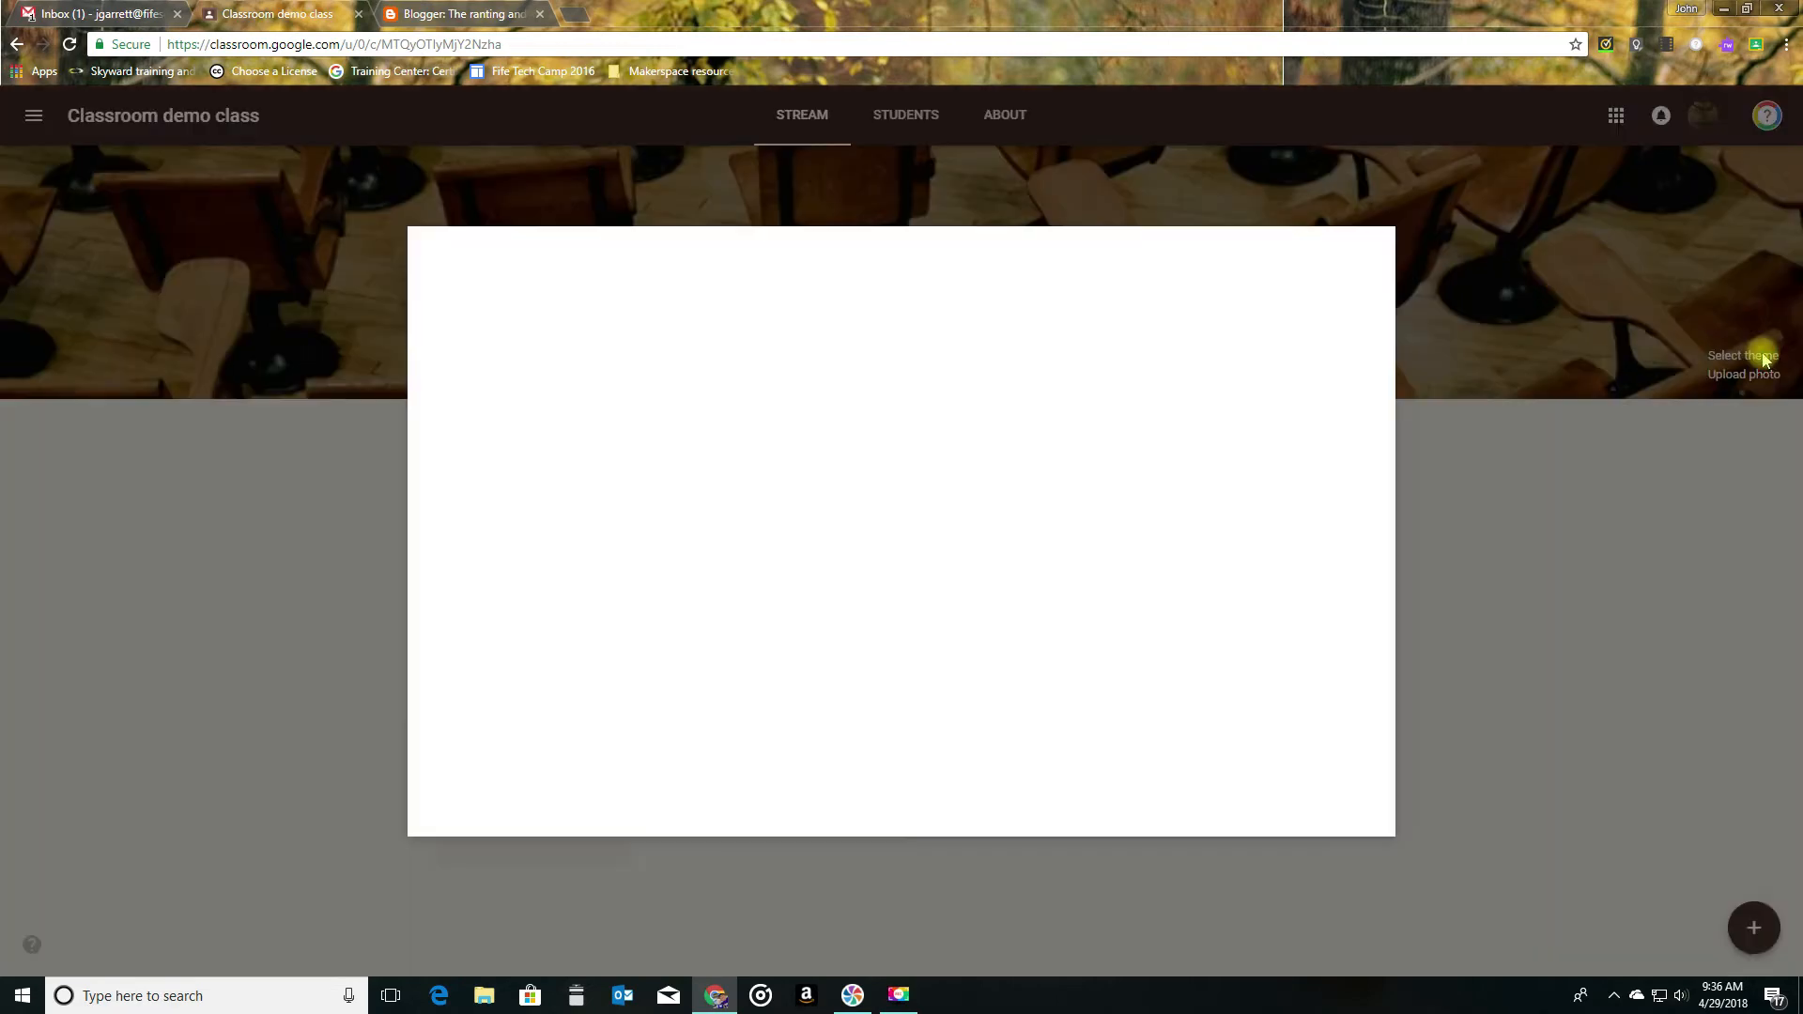
scroll(1176, 413, "down", 10)
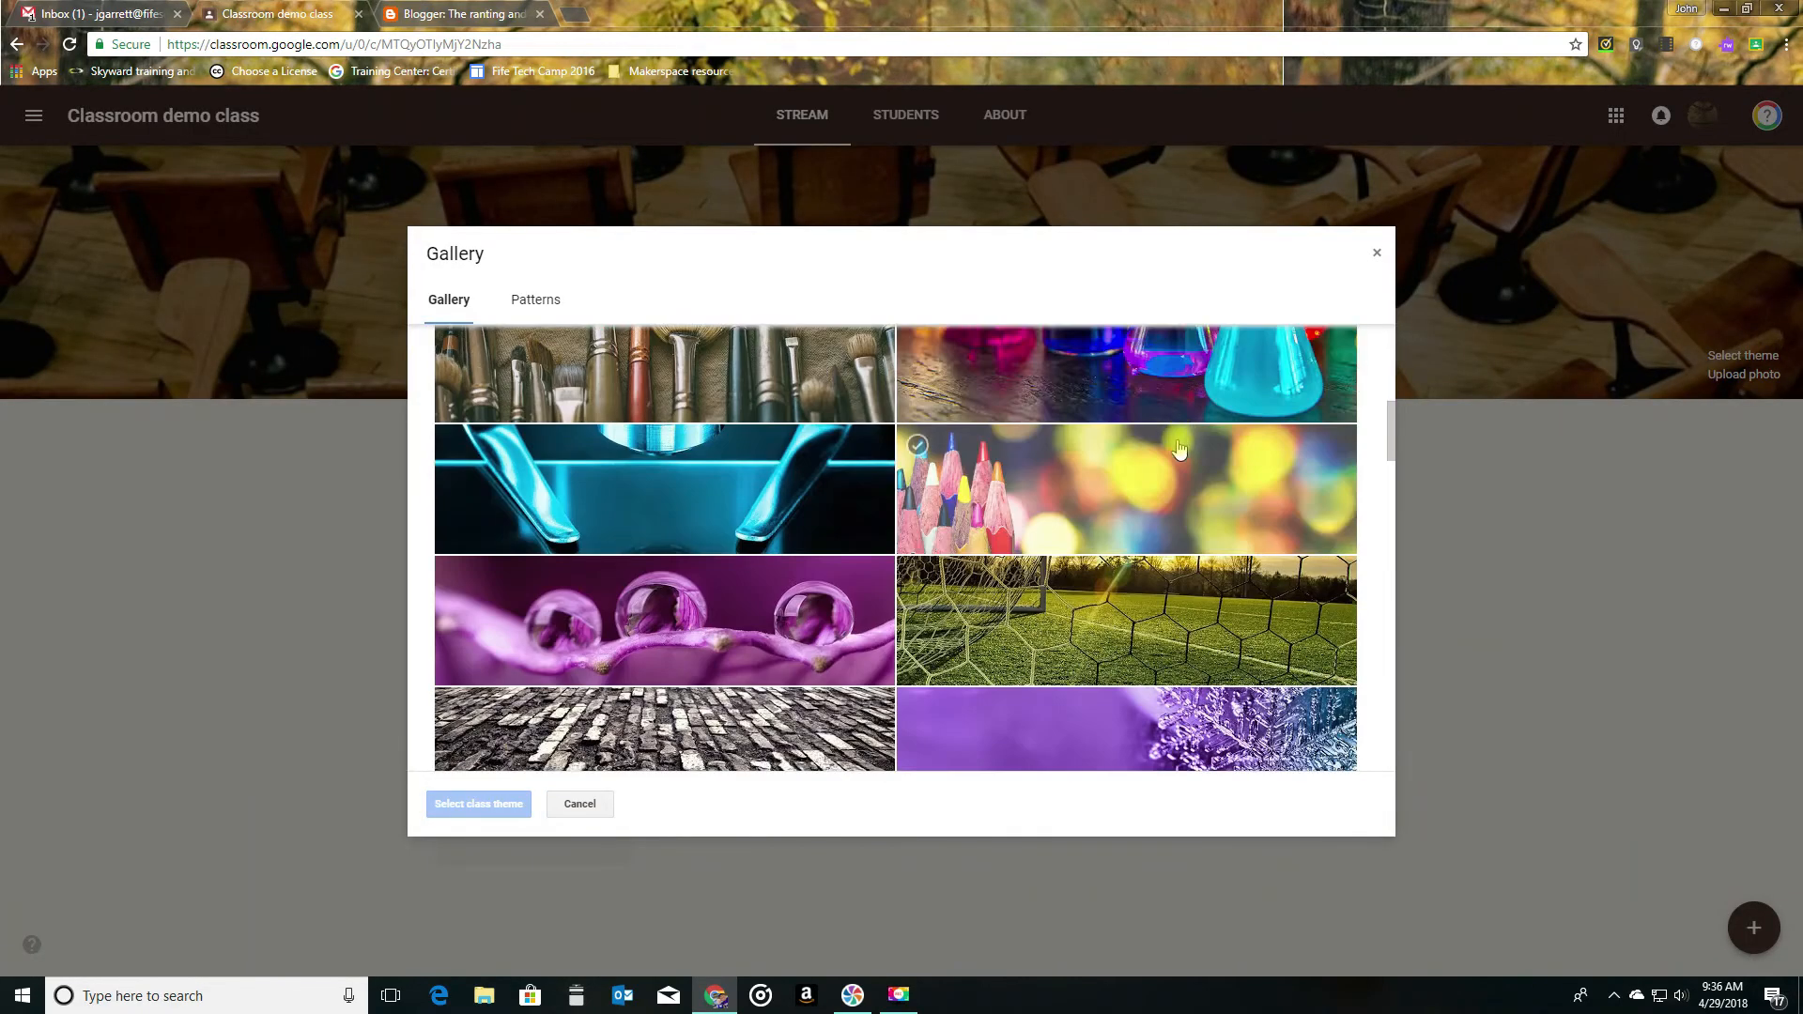
left_click(532, 299)
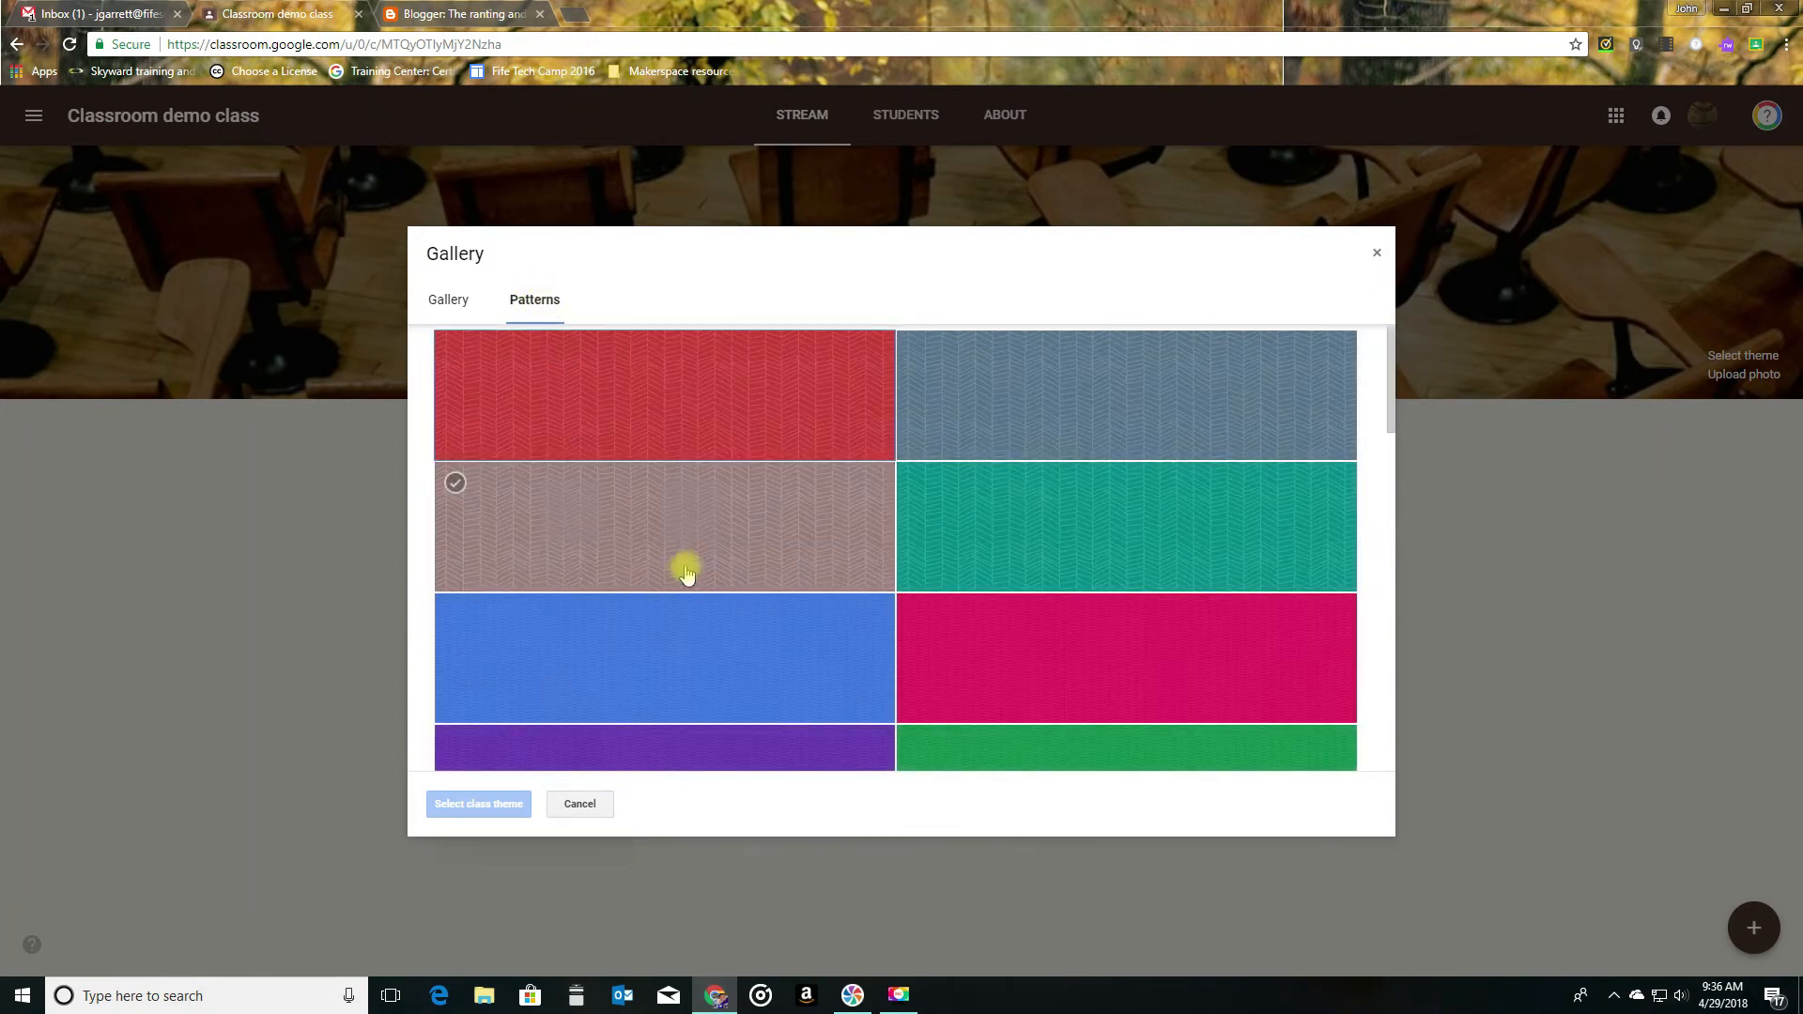
left_click(460, 299)
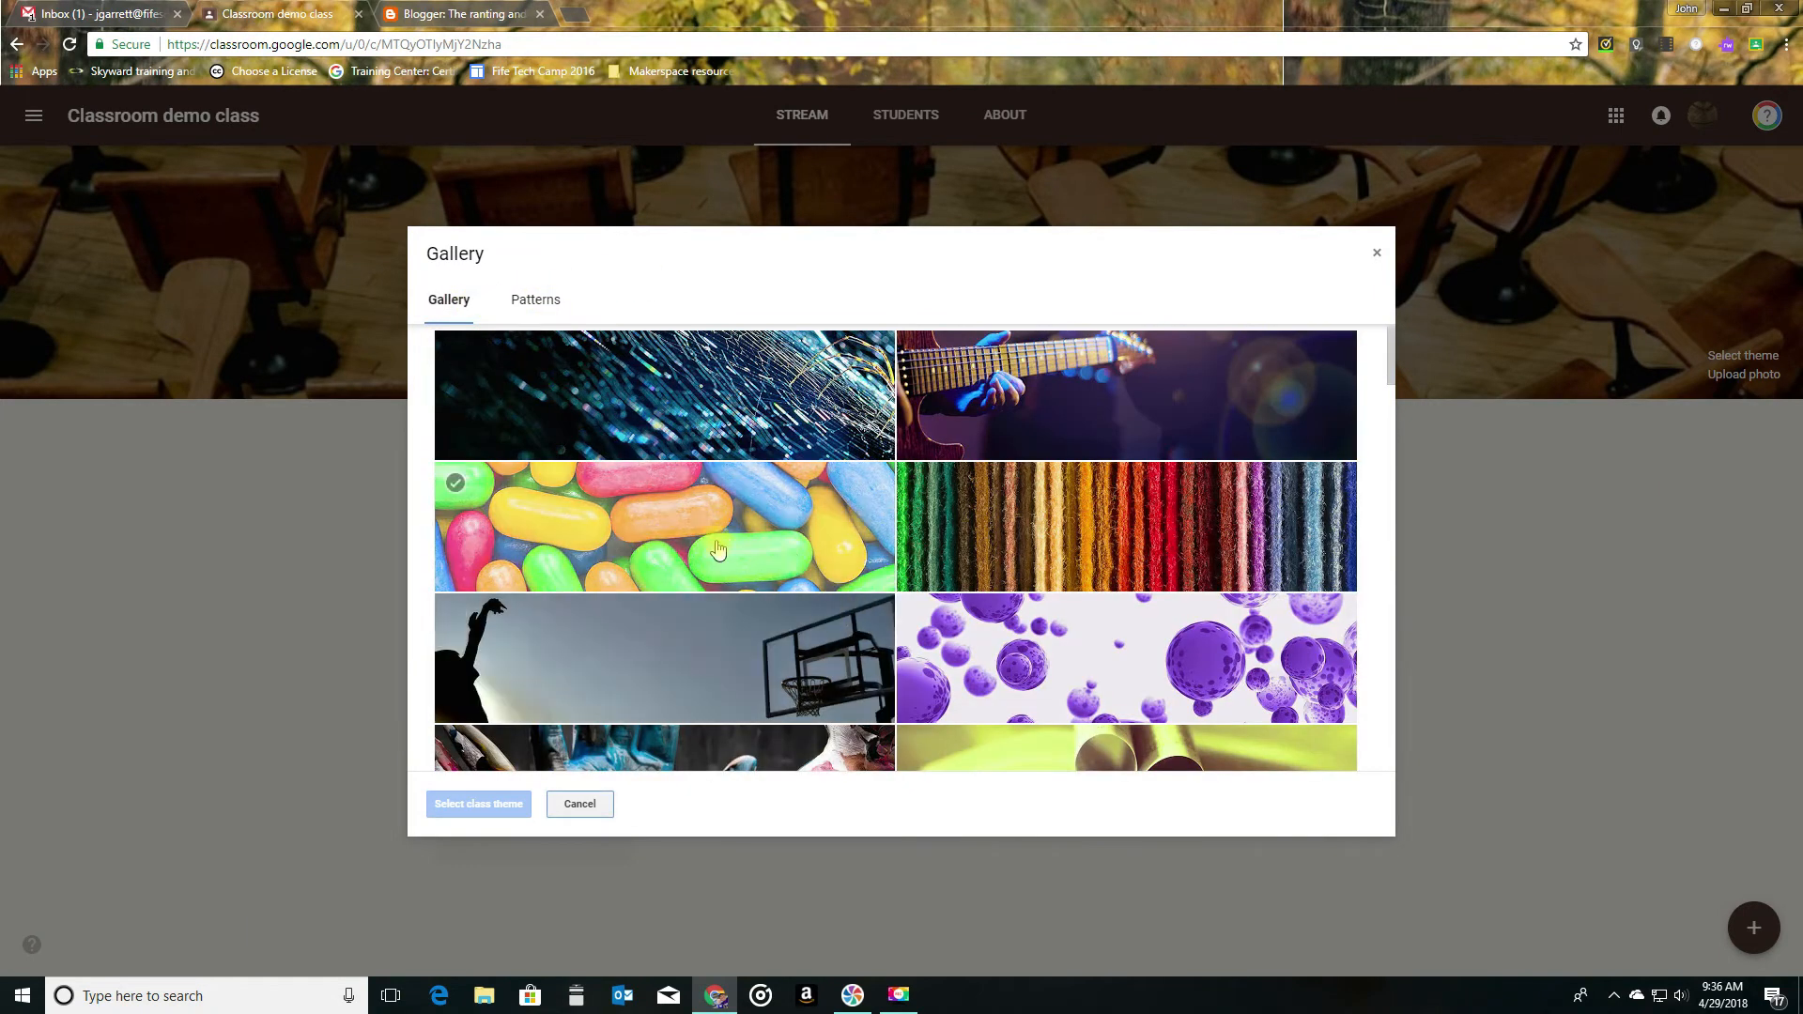
left_click(1374, 252)
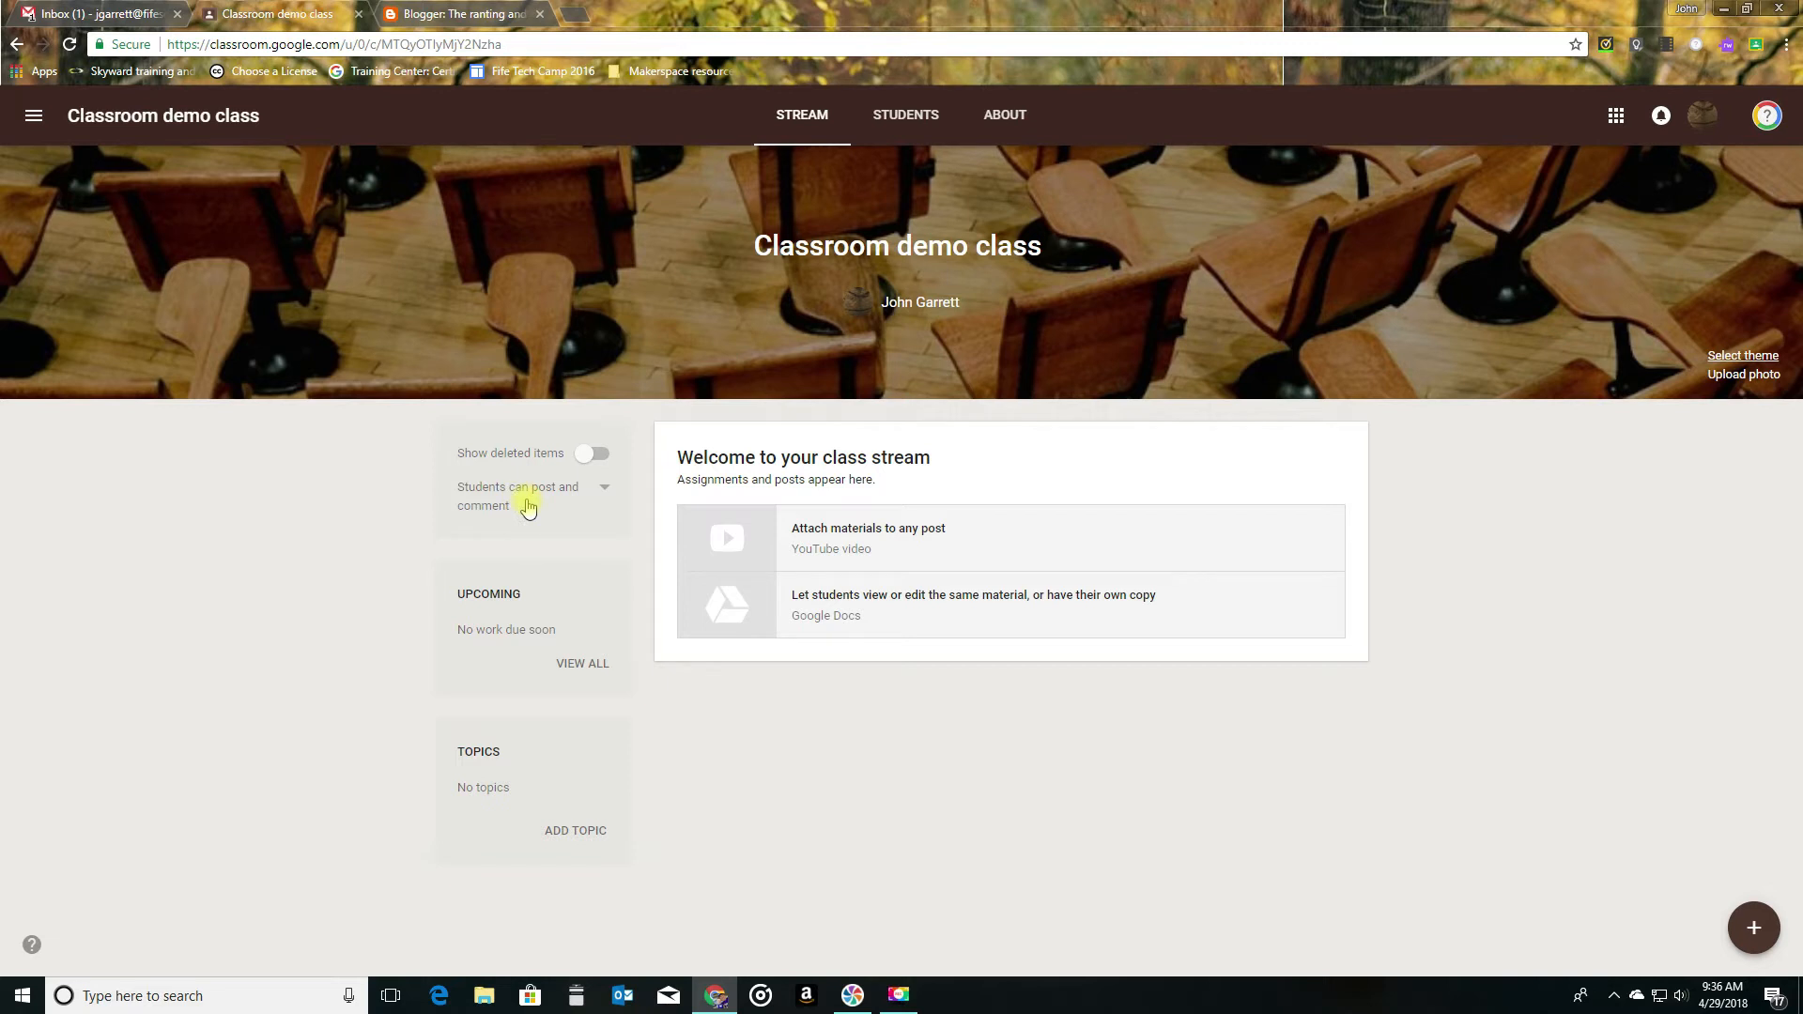
- View the stream permission choices for who can post and comment in the class
left_click(607, 490)
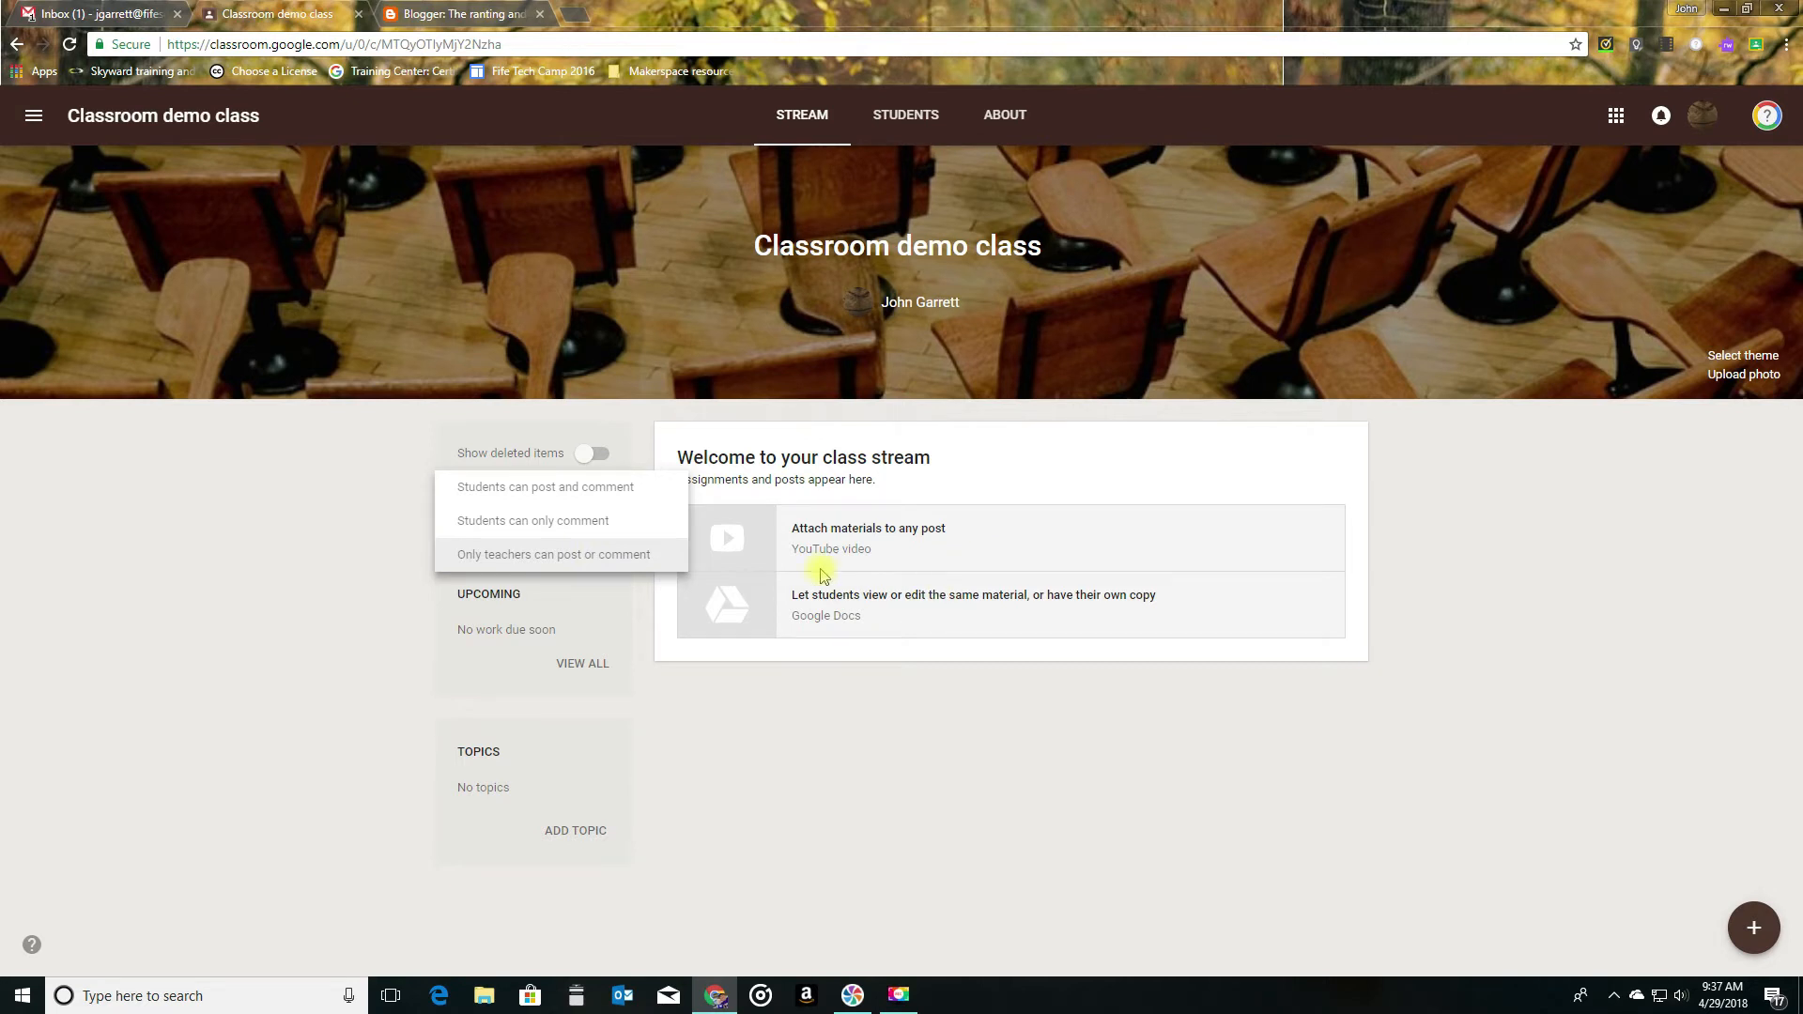
left_click(381, 510)
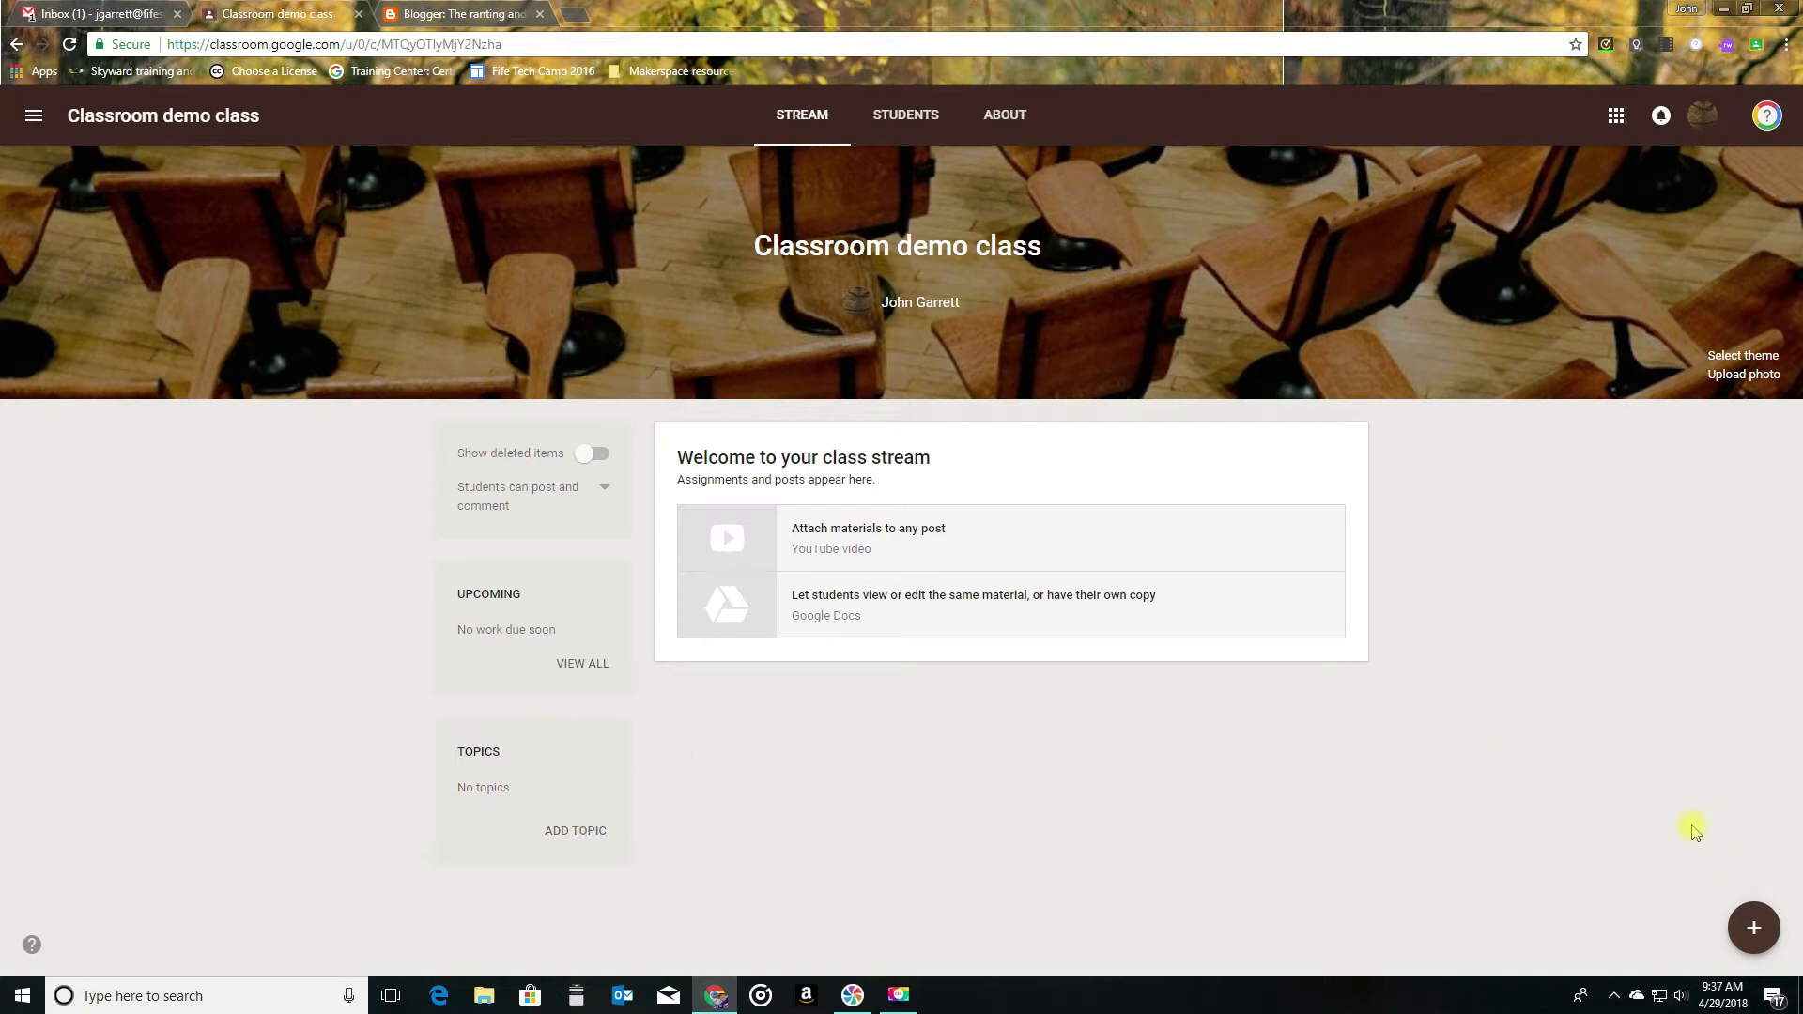
- Create an announcement for the class reading "good morning class welcome to our classroom"
mouse_move(1764, 939)
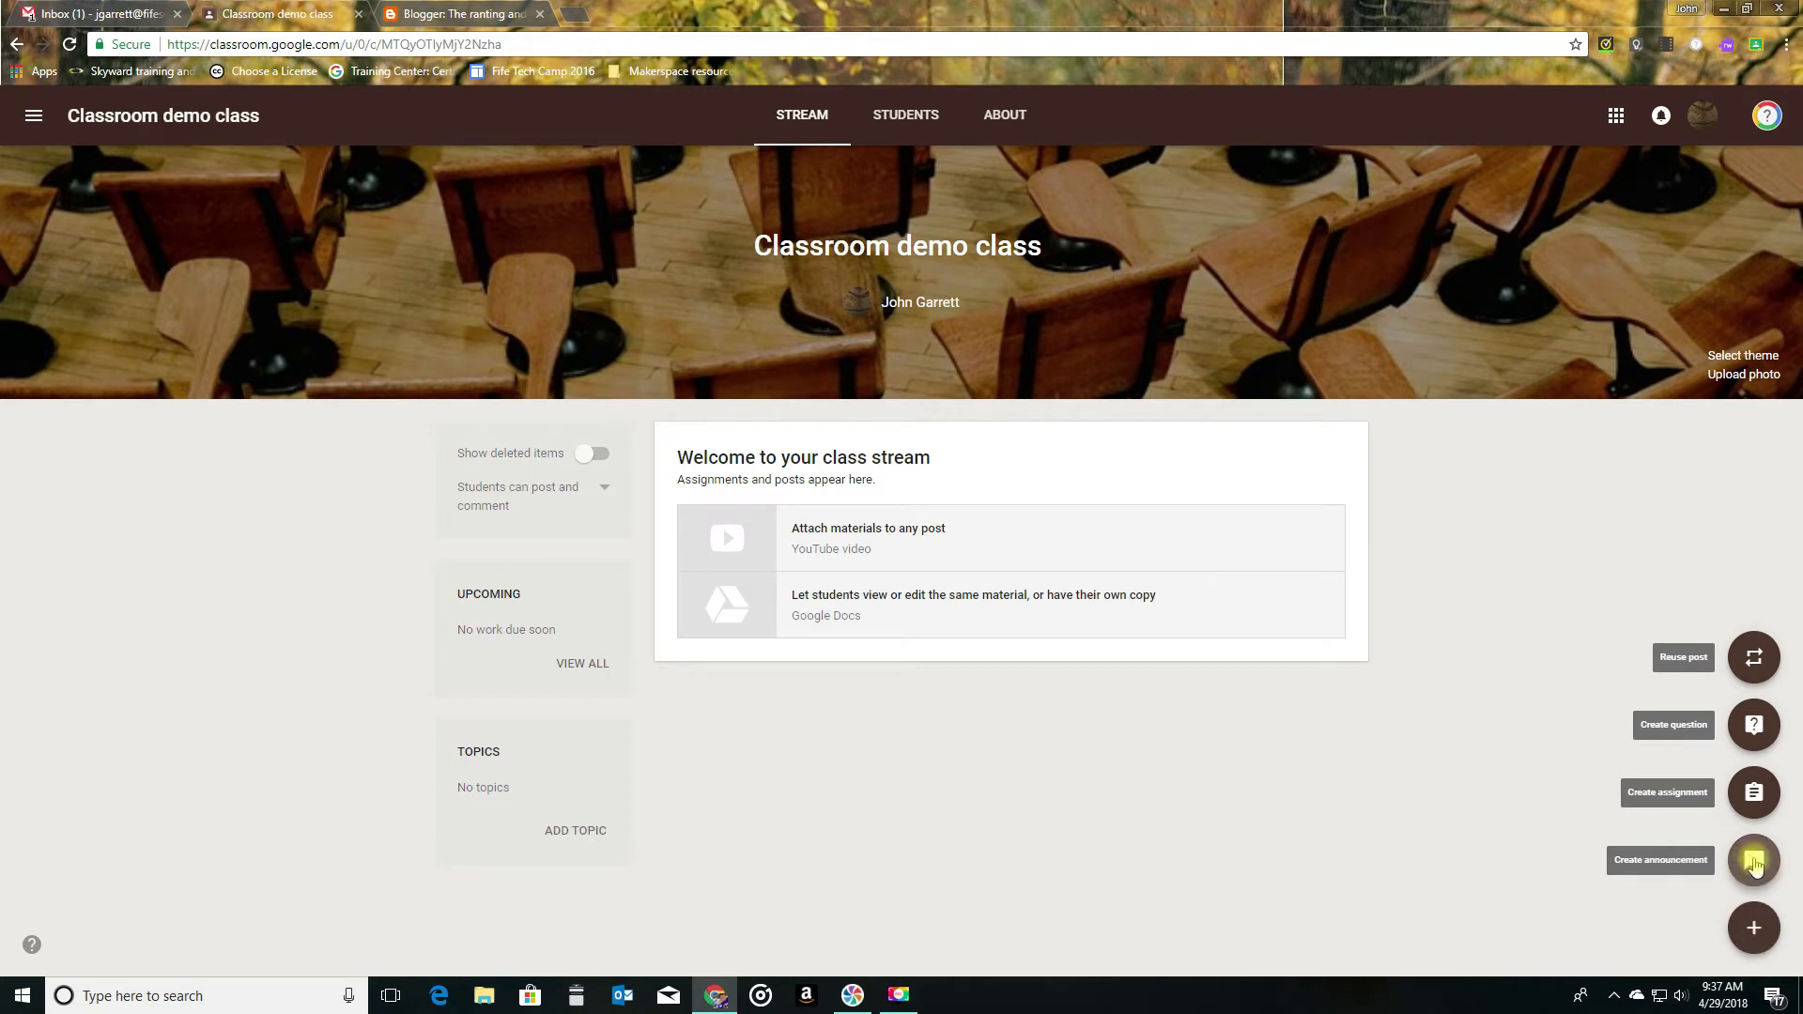
left_click(1753, 861)
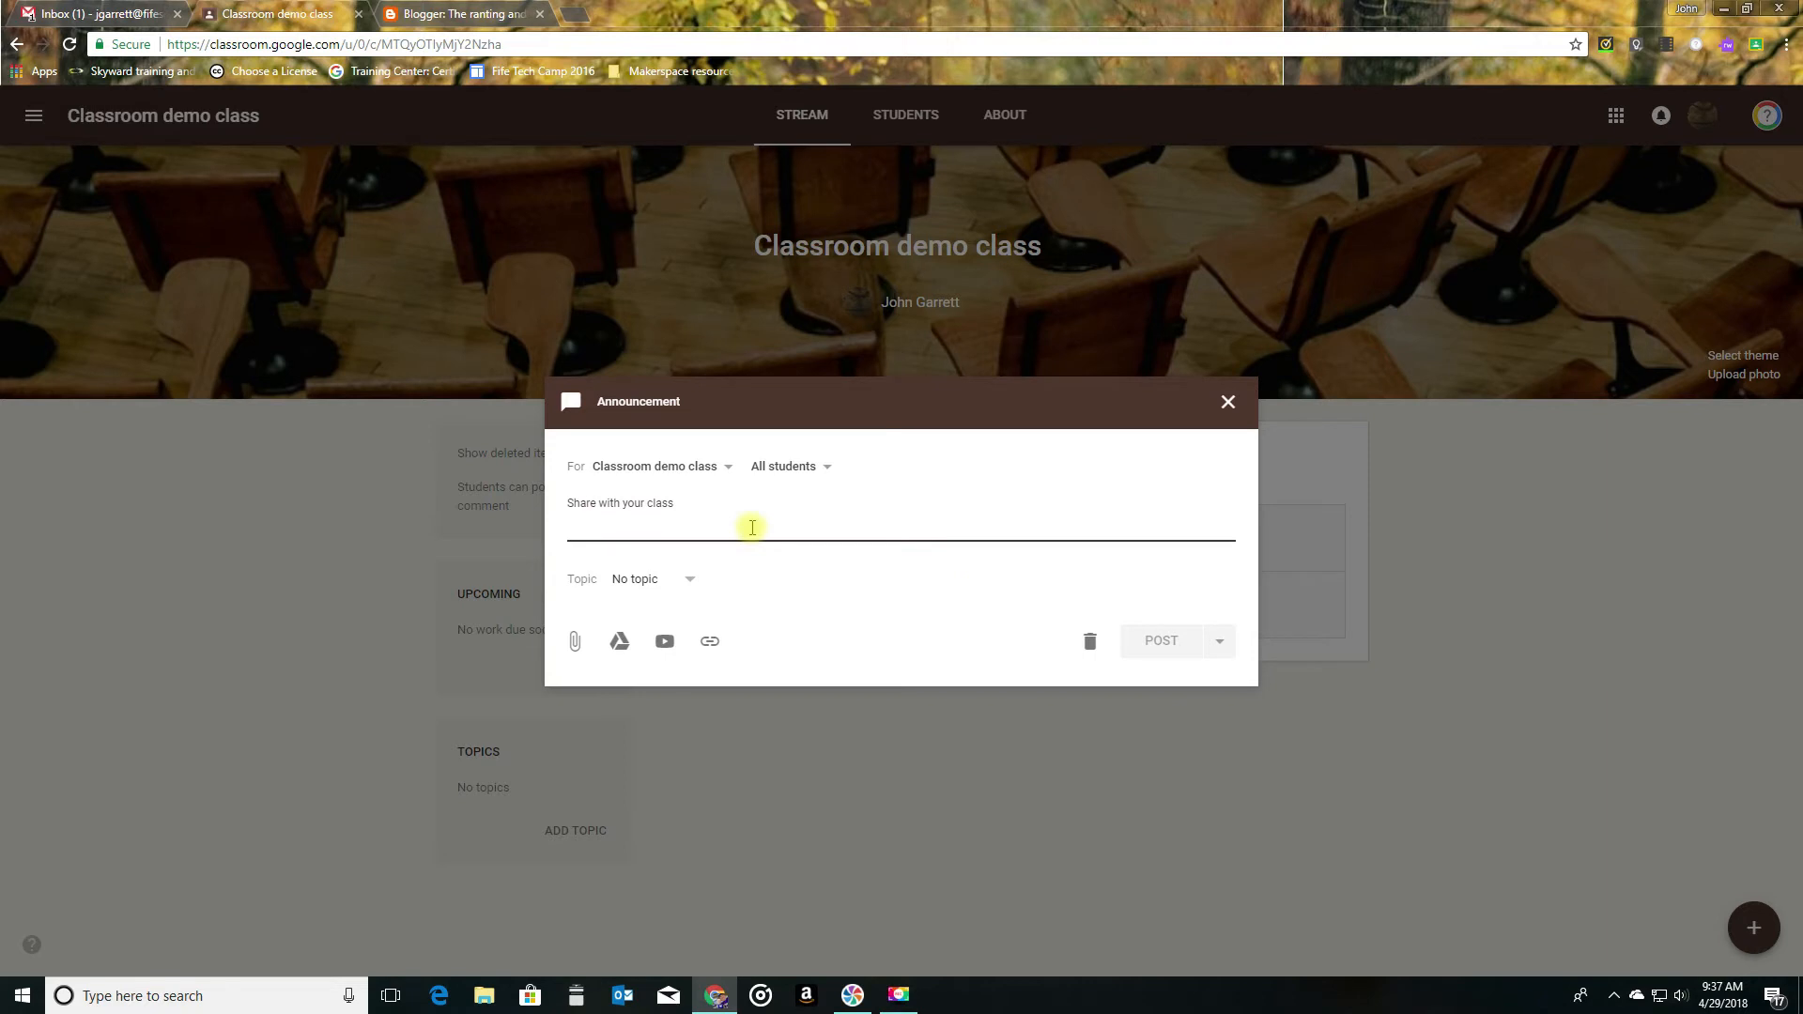
type("good morning class welc")
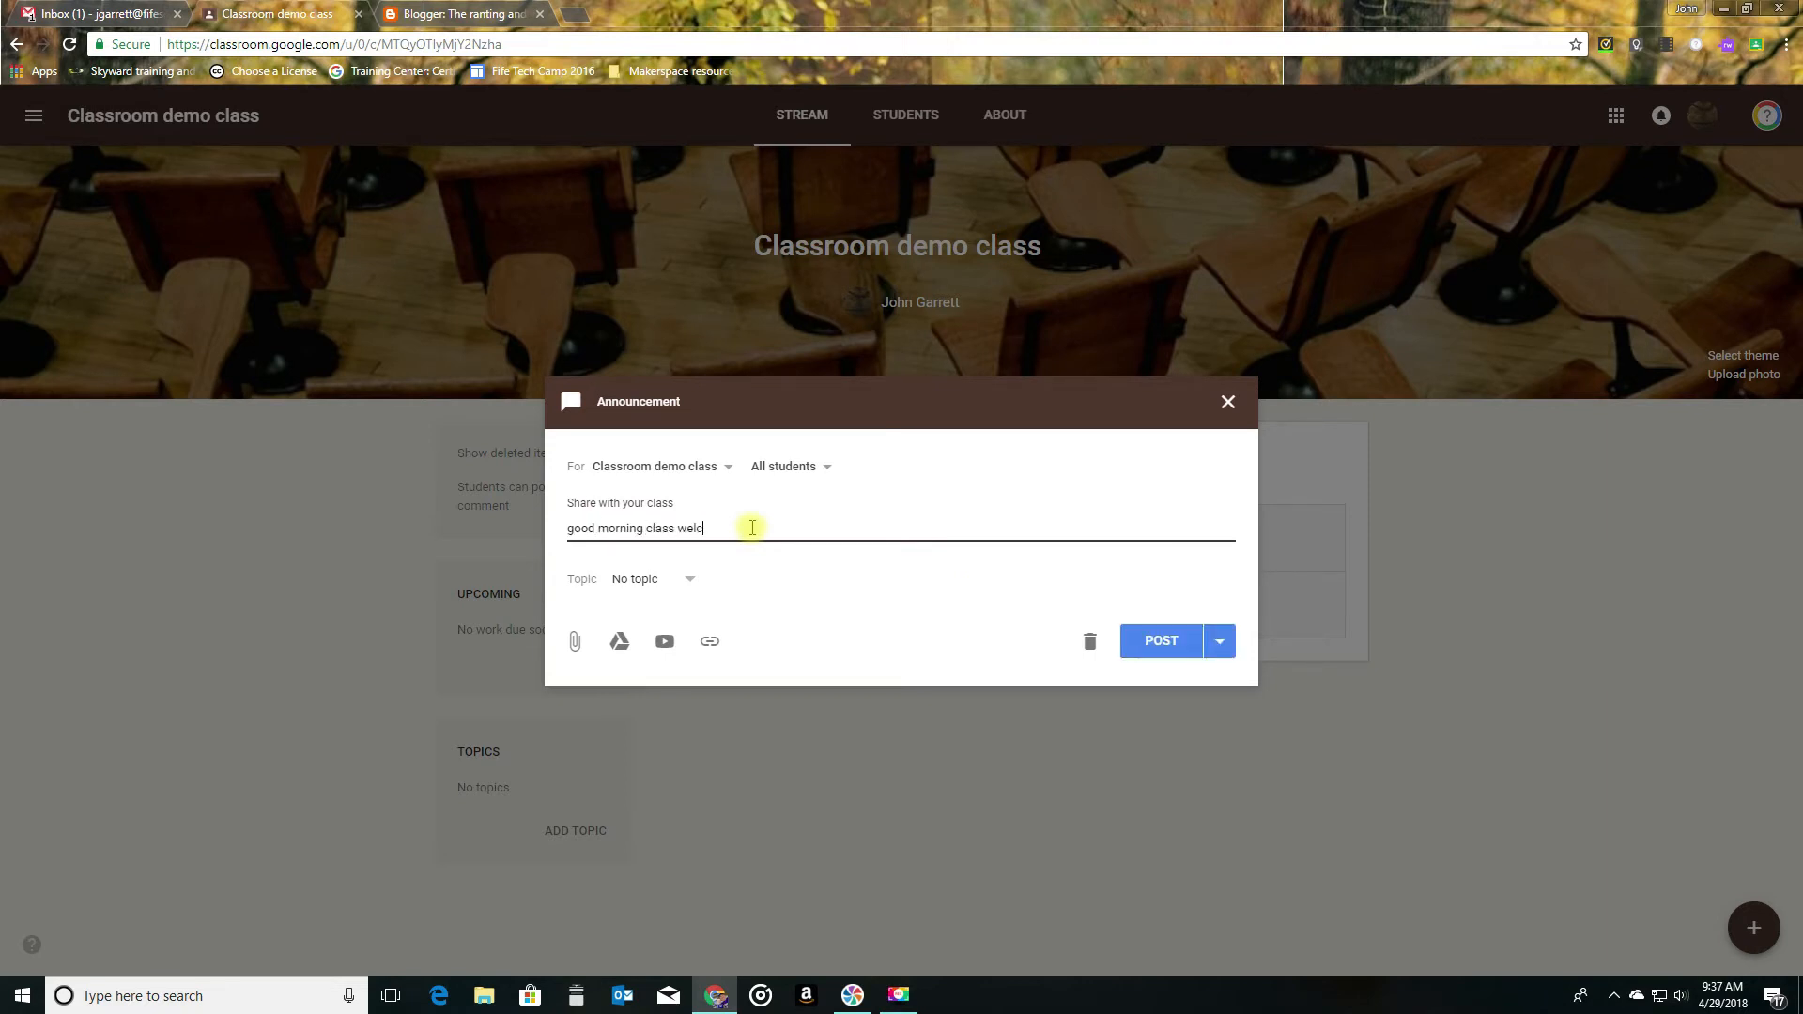
type("ome to our classroom")
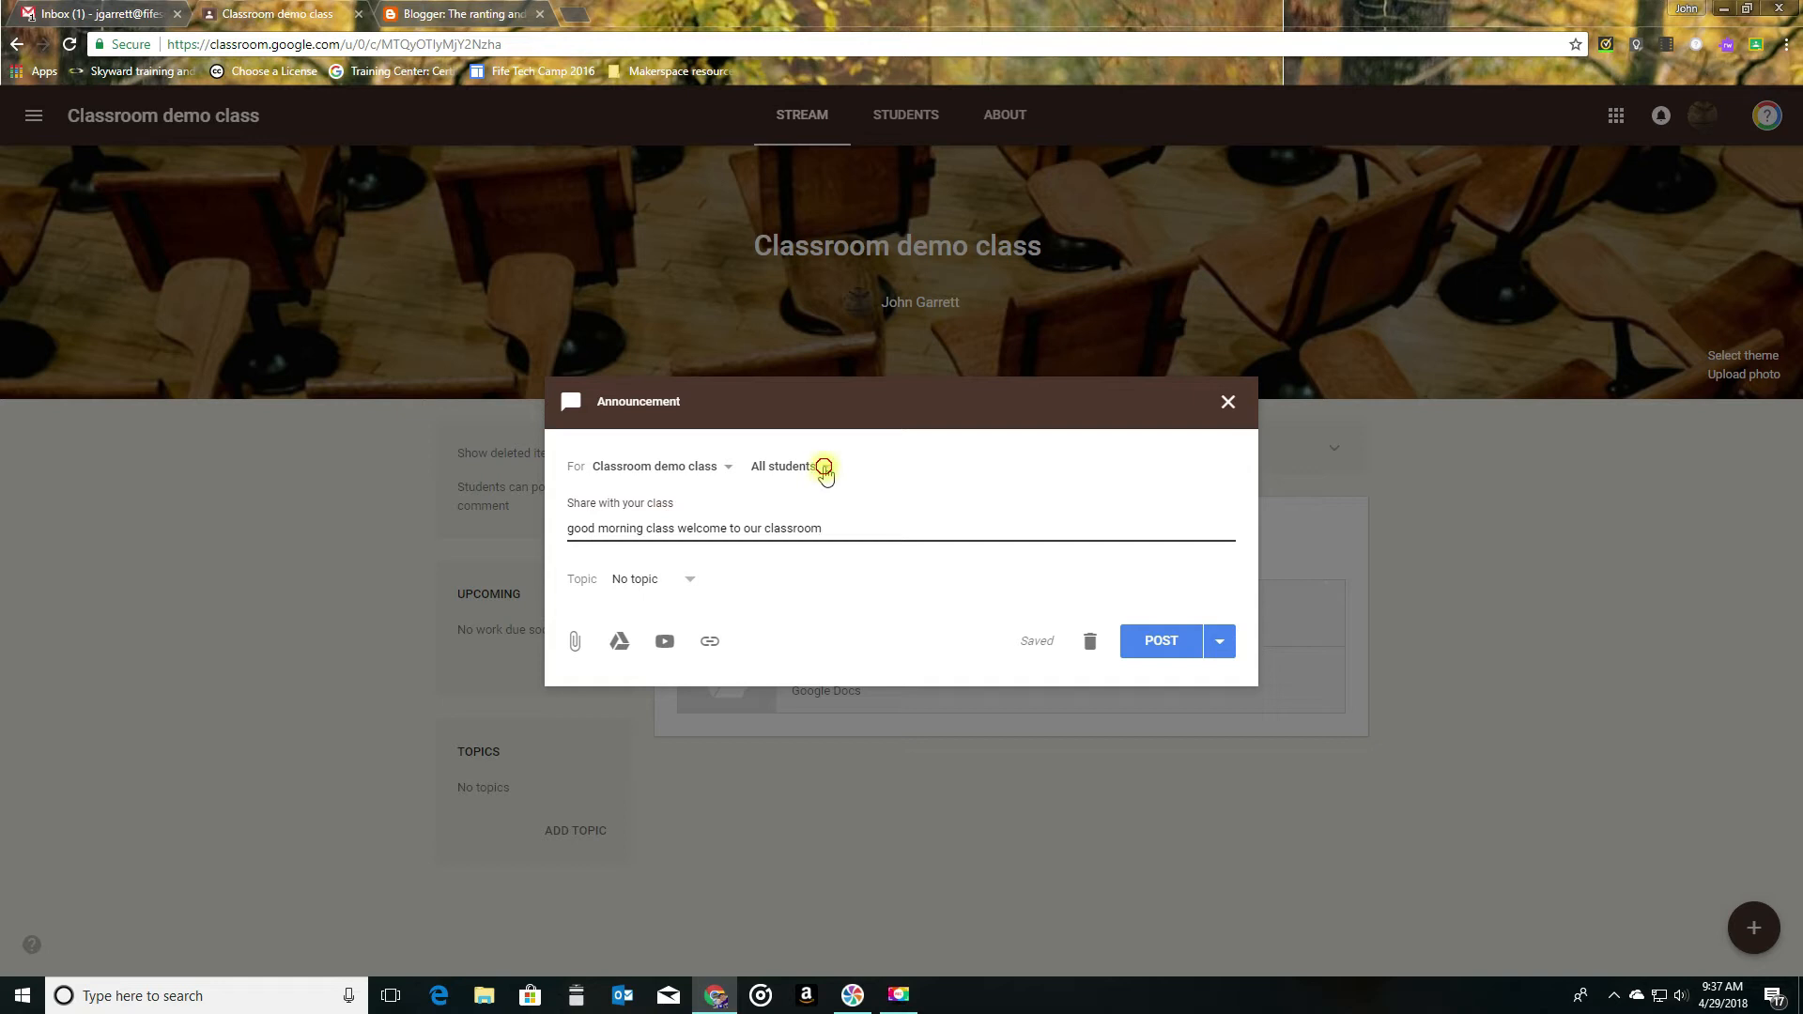
- View which students and which other classes the announcement can be addressed to
left_click(825, 470)
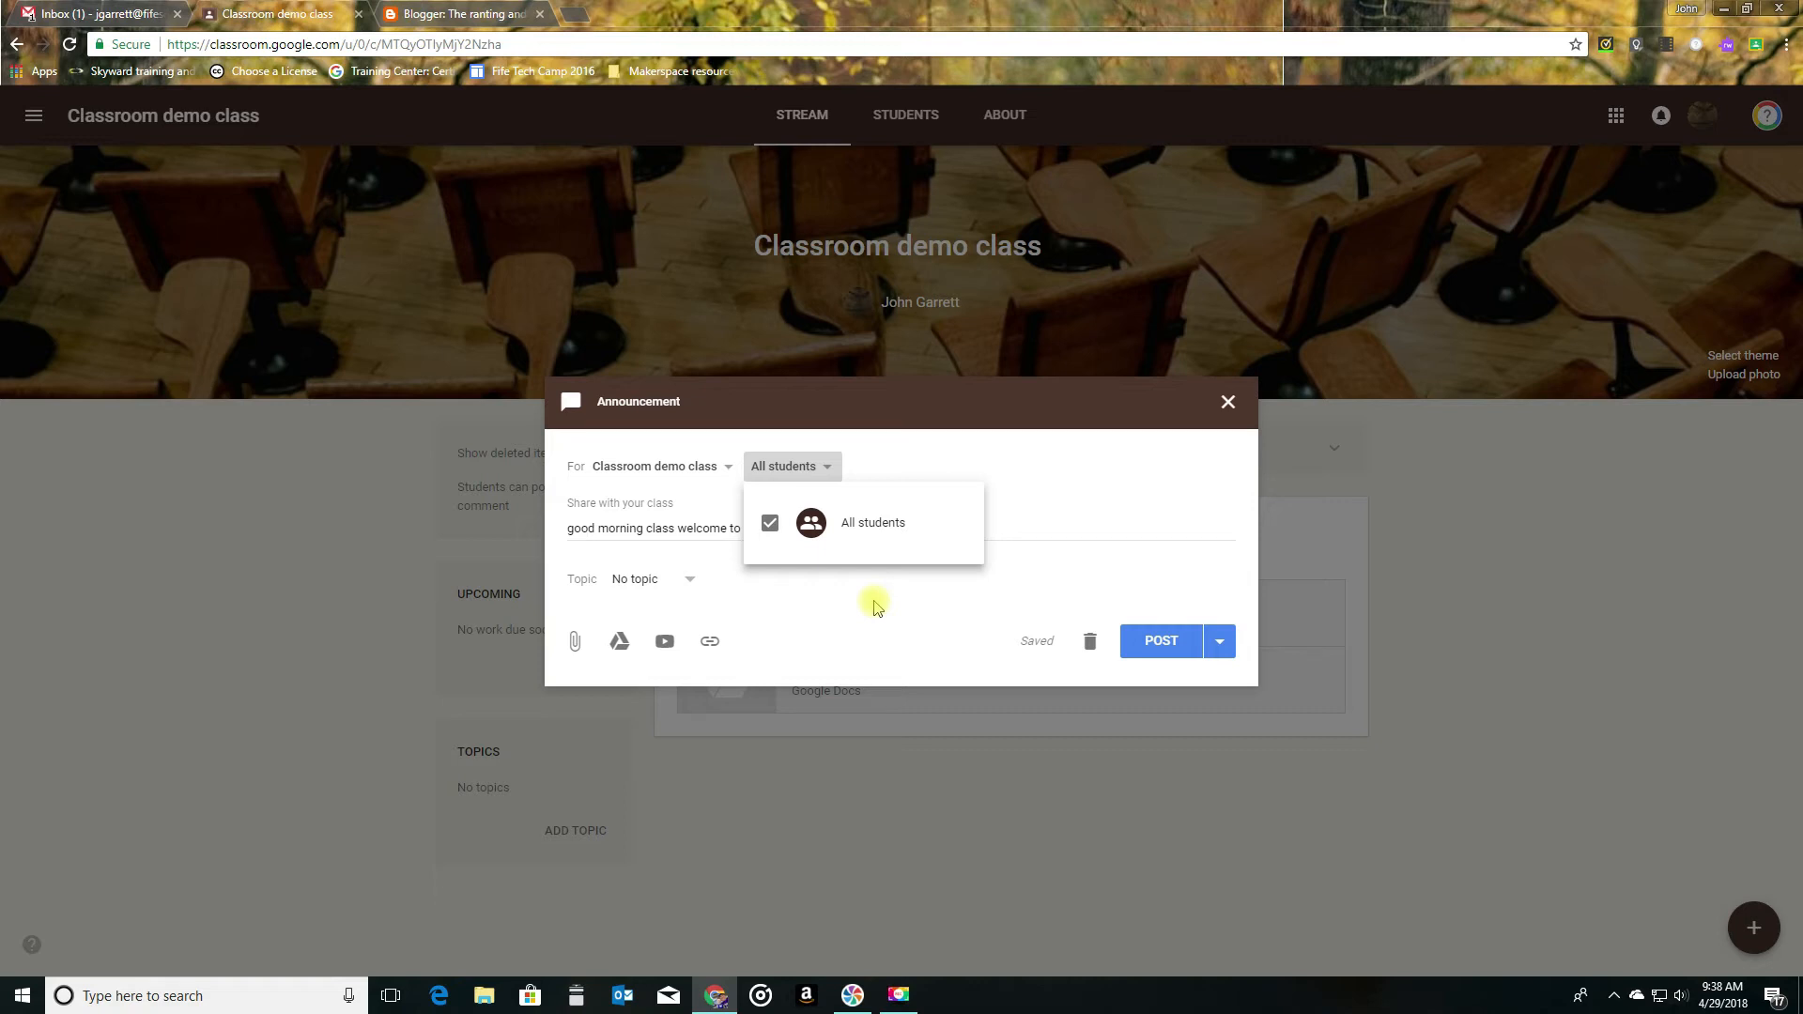
left_click(788, 390)
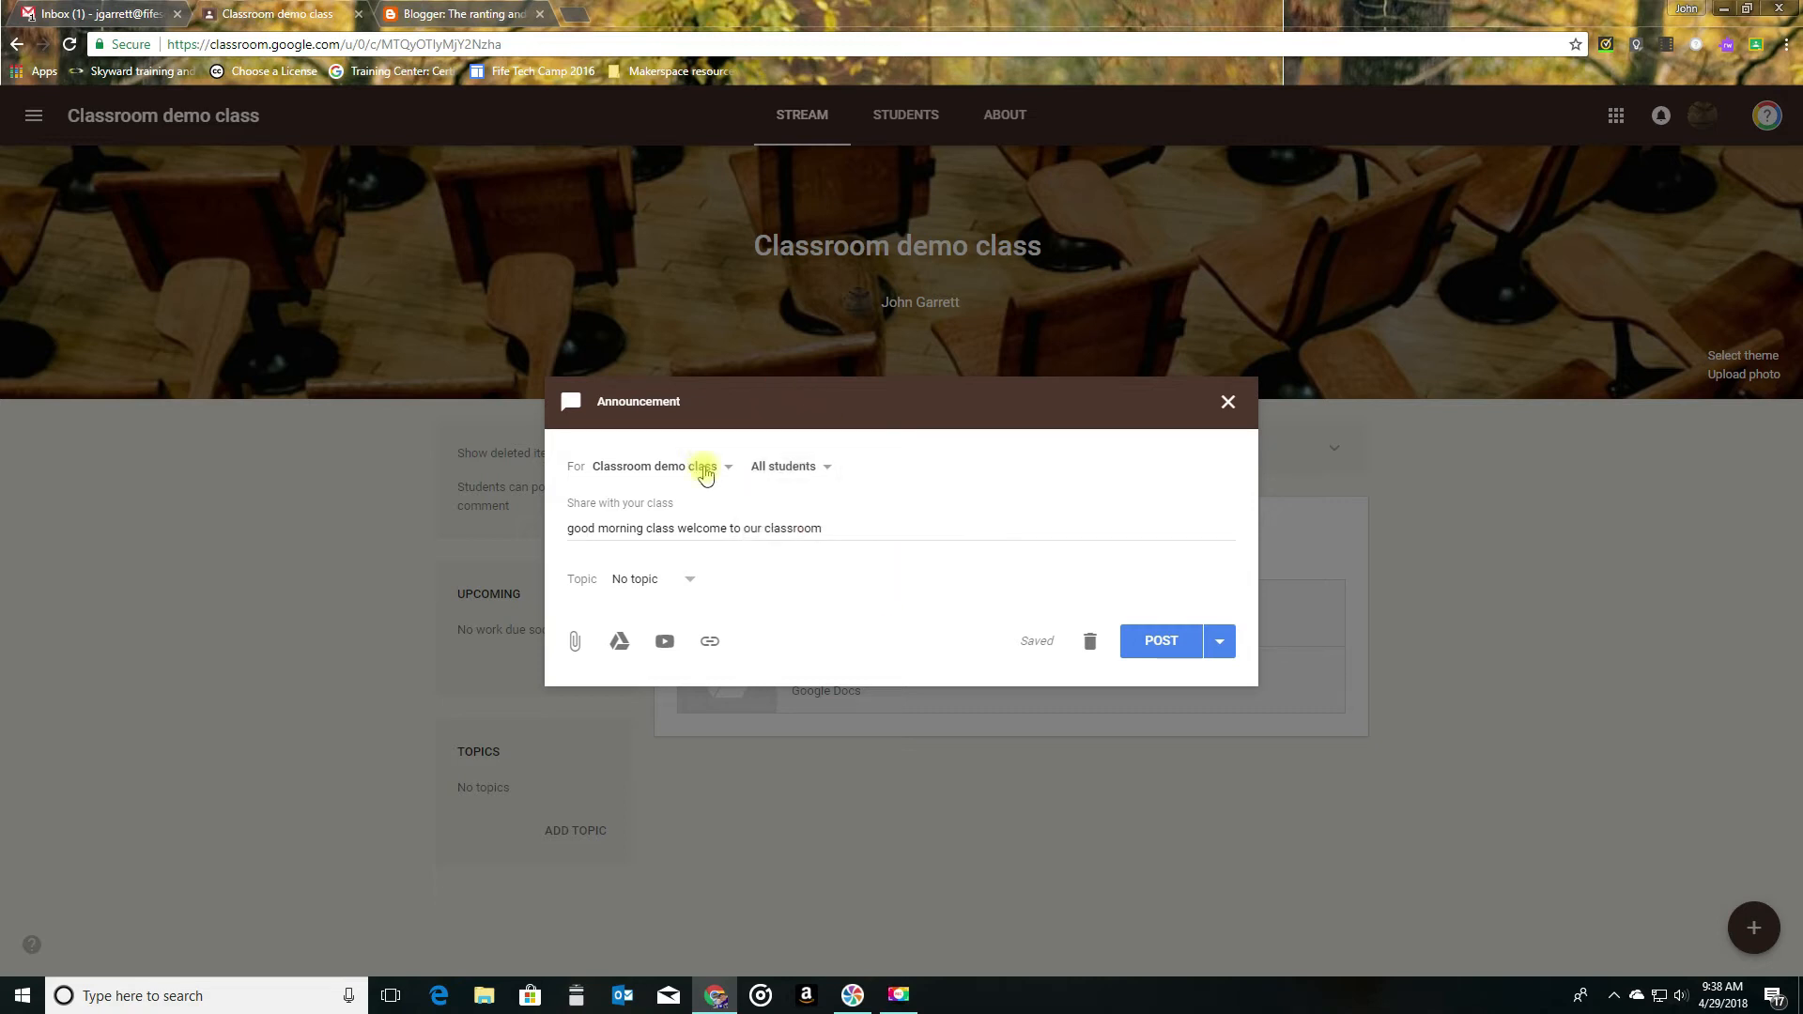
left_click(706, 474)
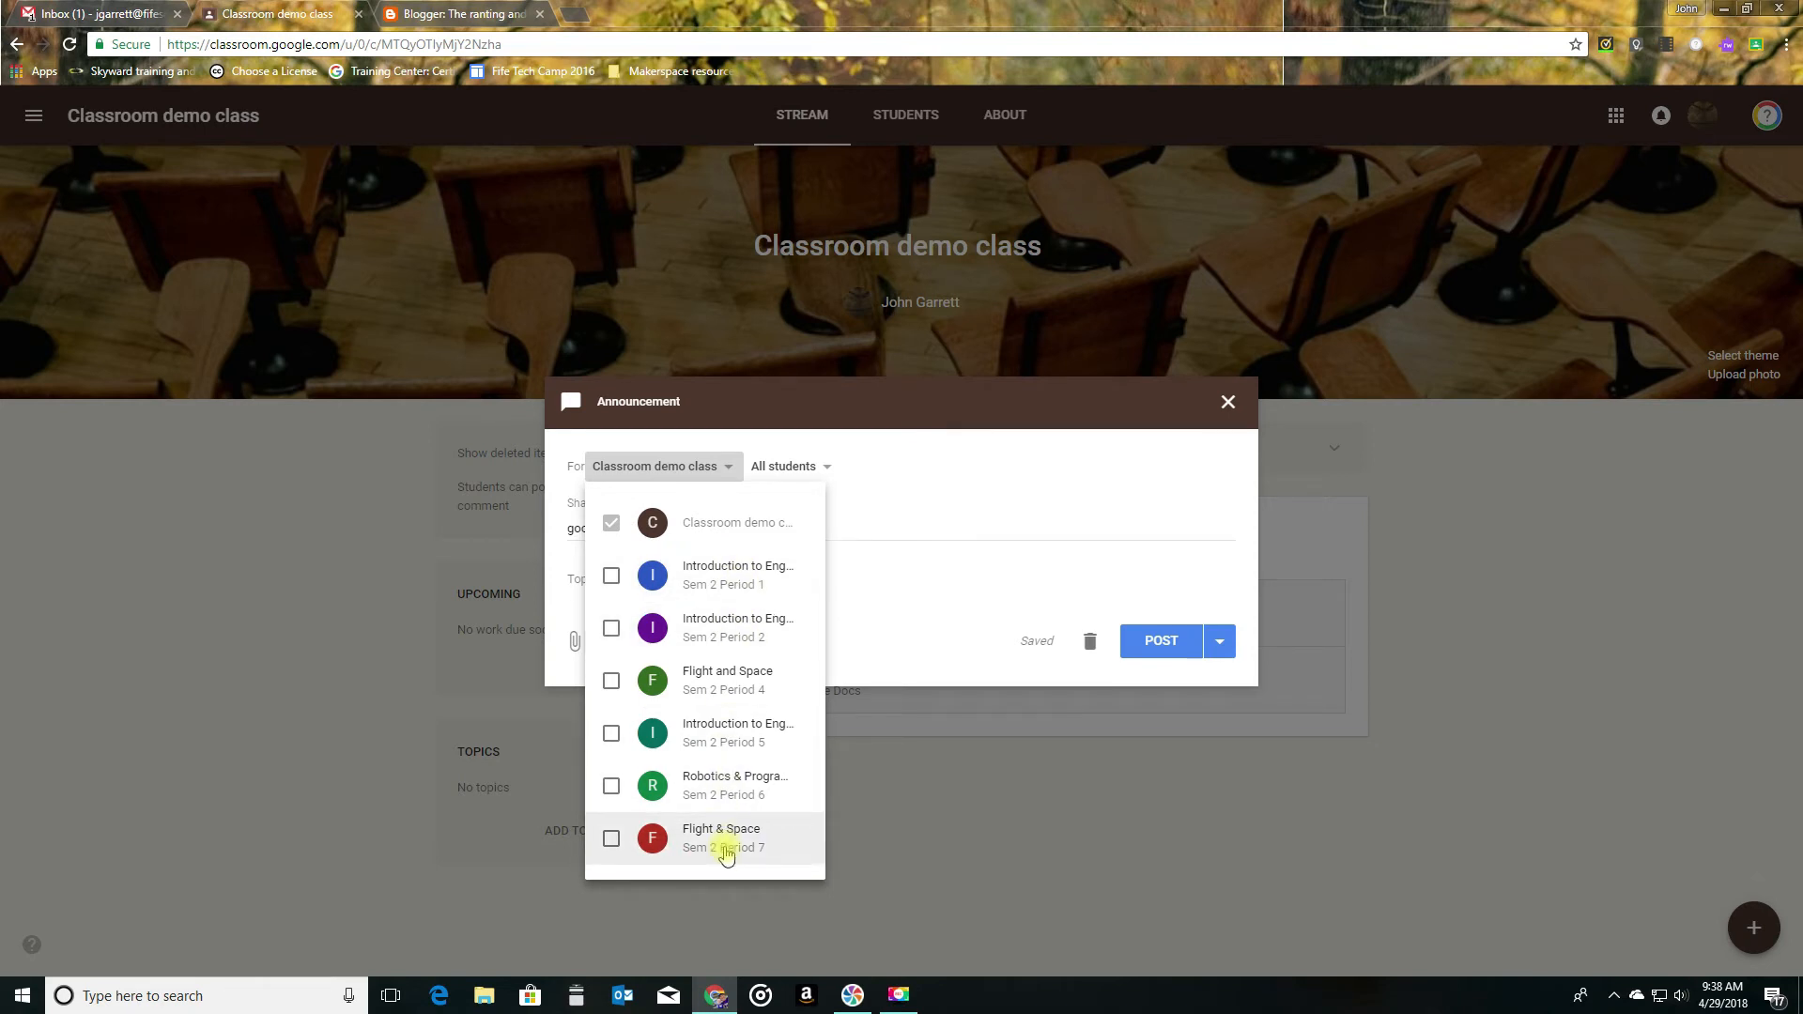
left_click(851, 415)
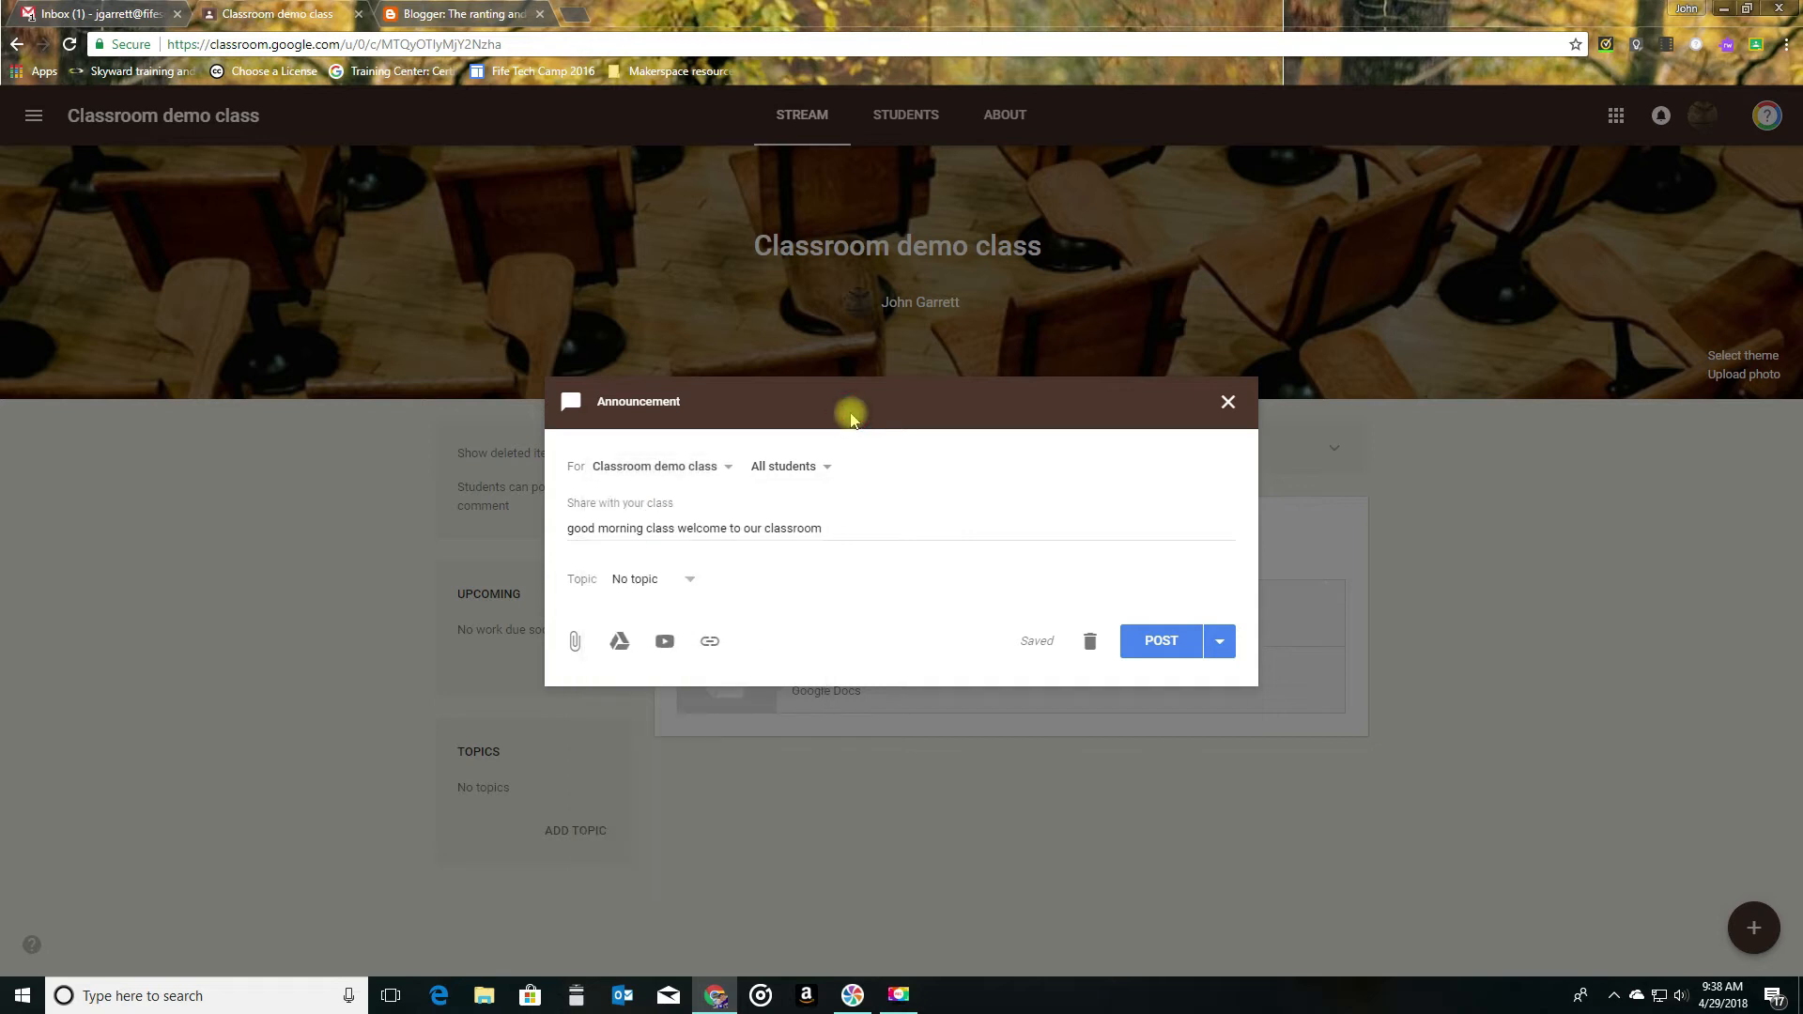
- Create a topic named Participation for the announcement
left_click(693, 587)
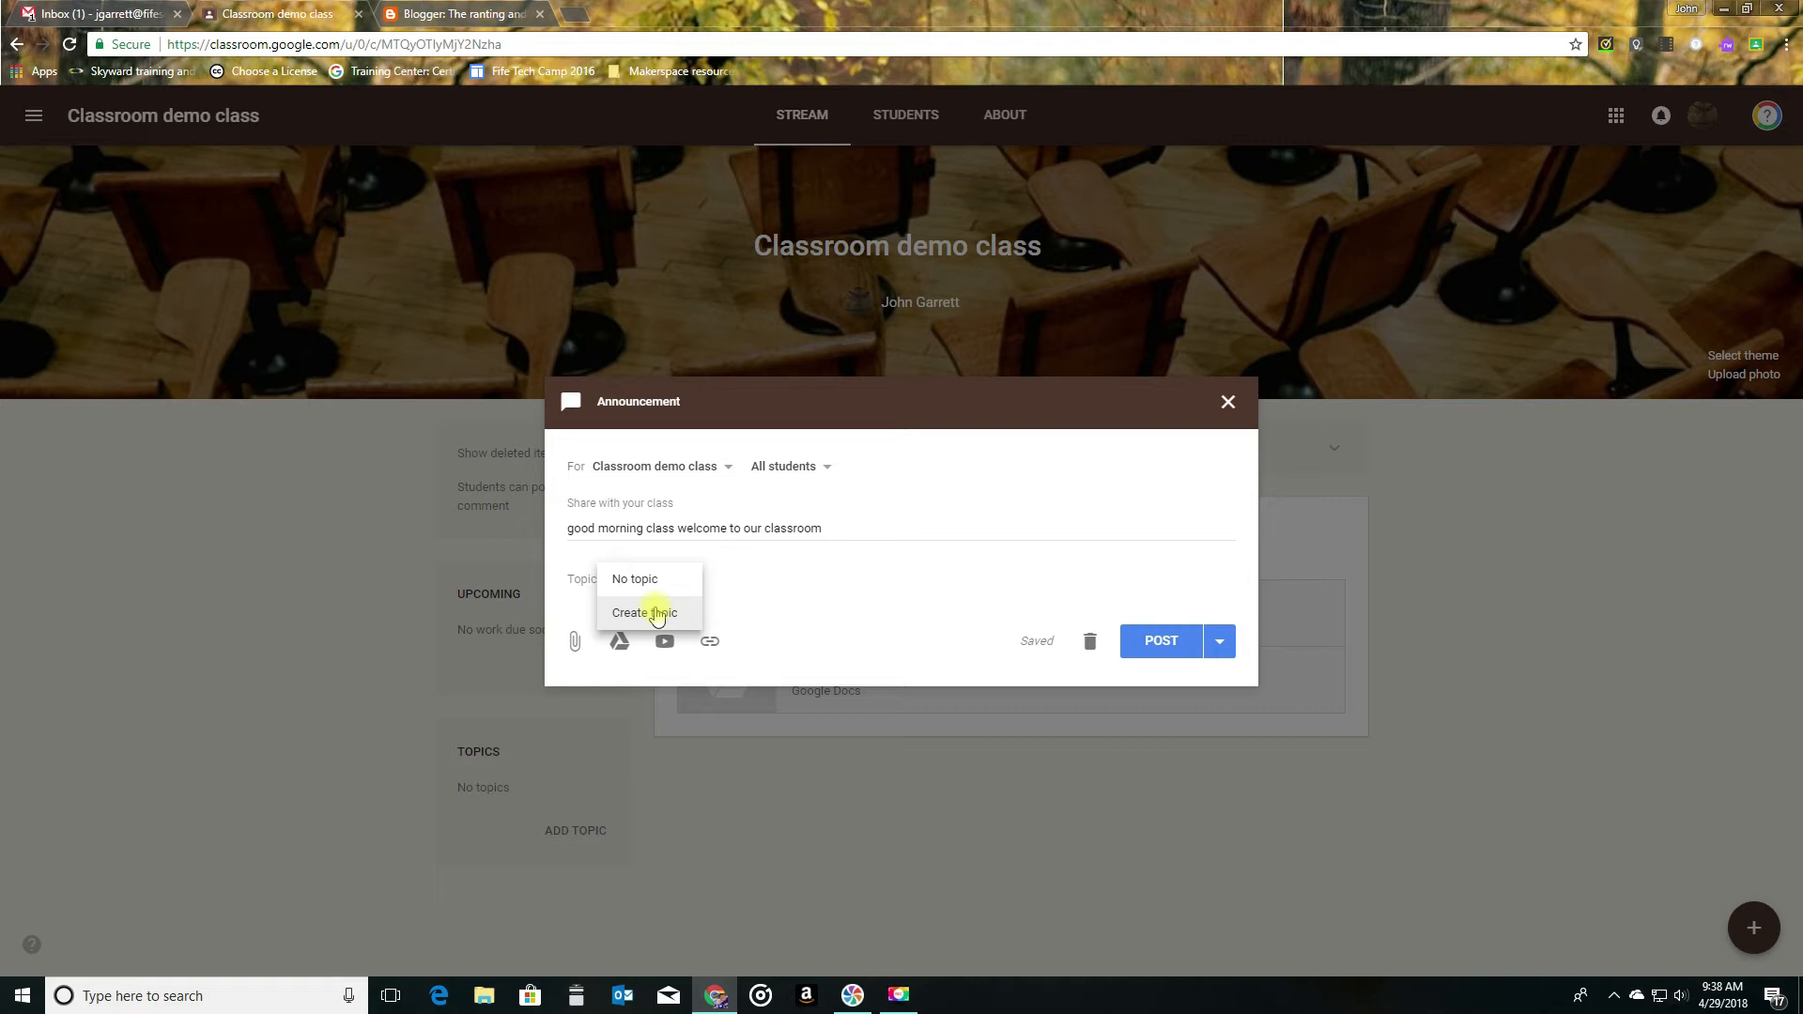
left_click(658, 613)
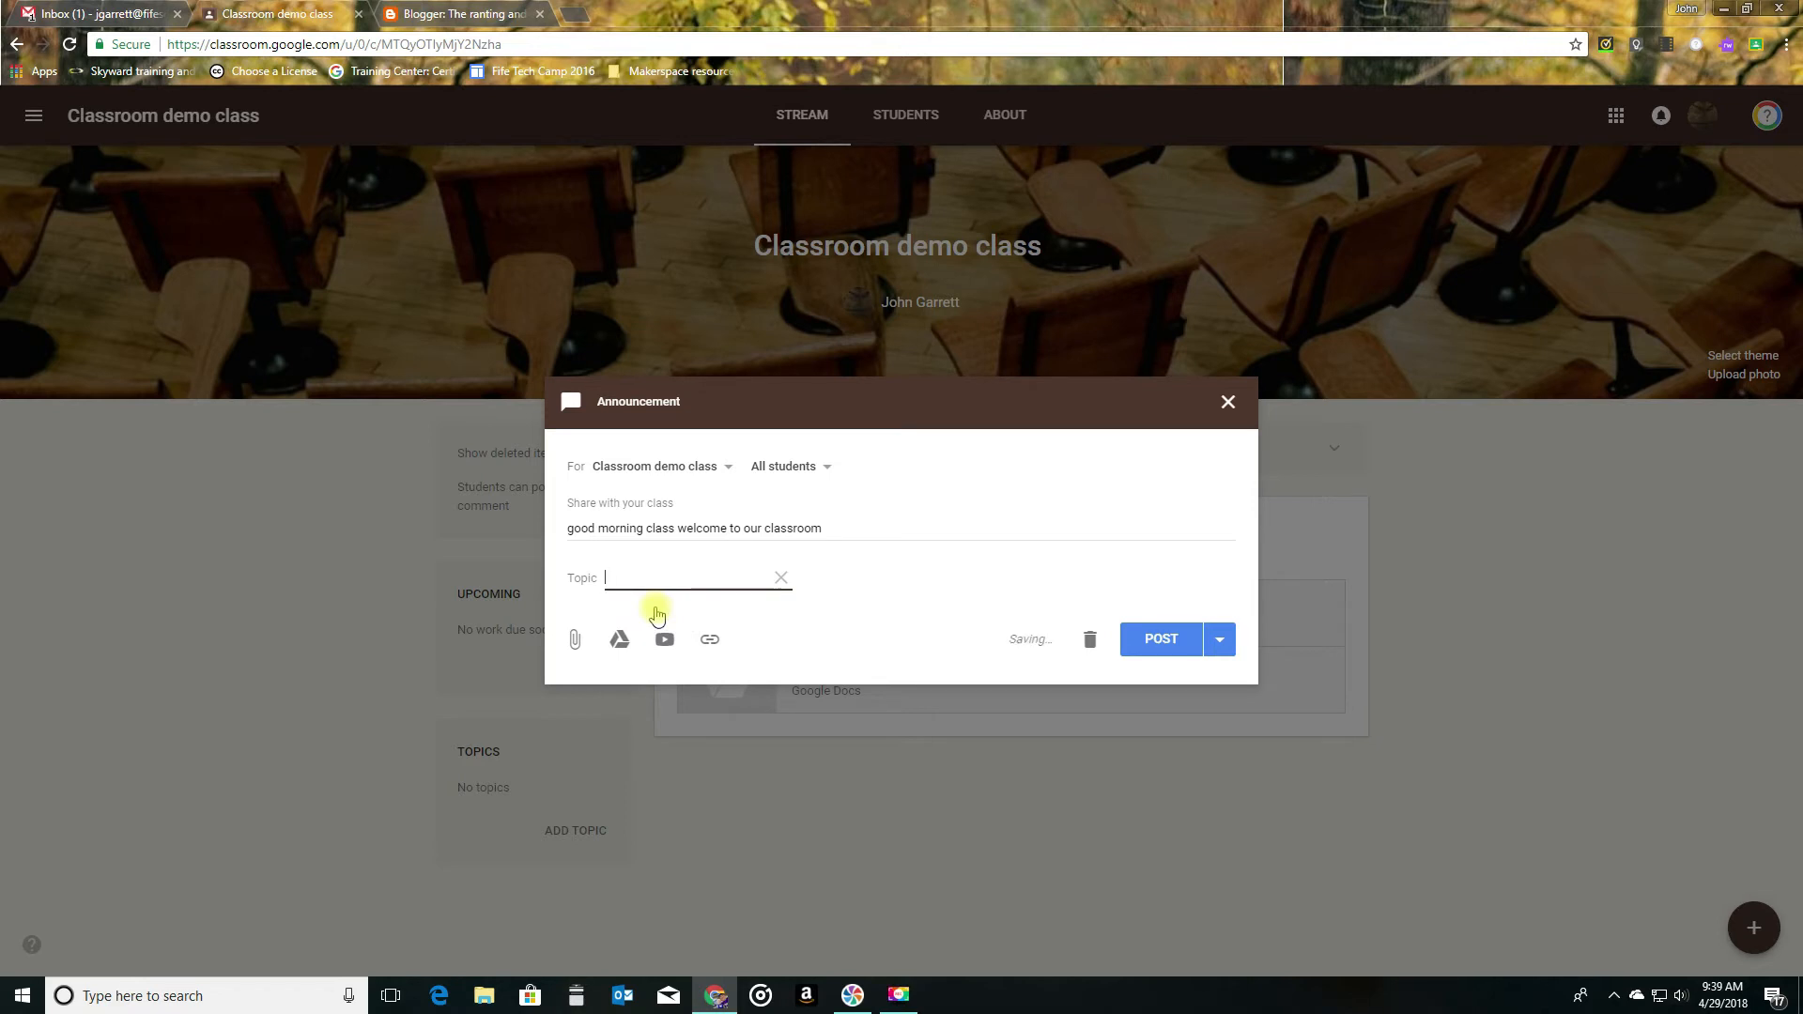
type("Participation")
left_click(835, 588)
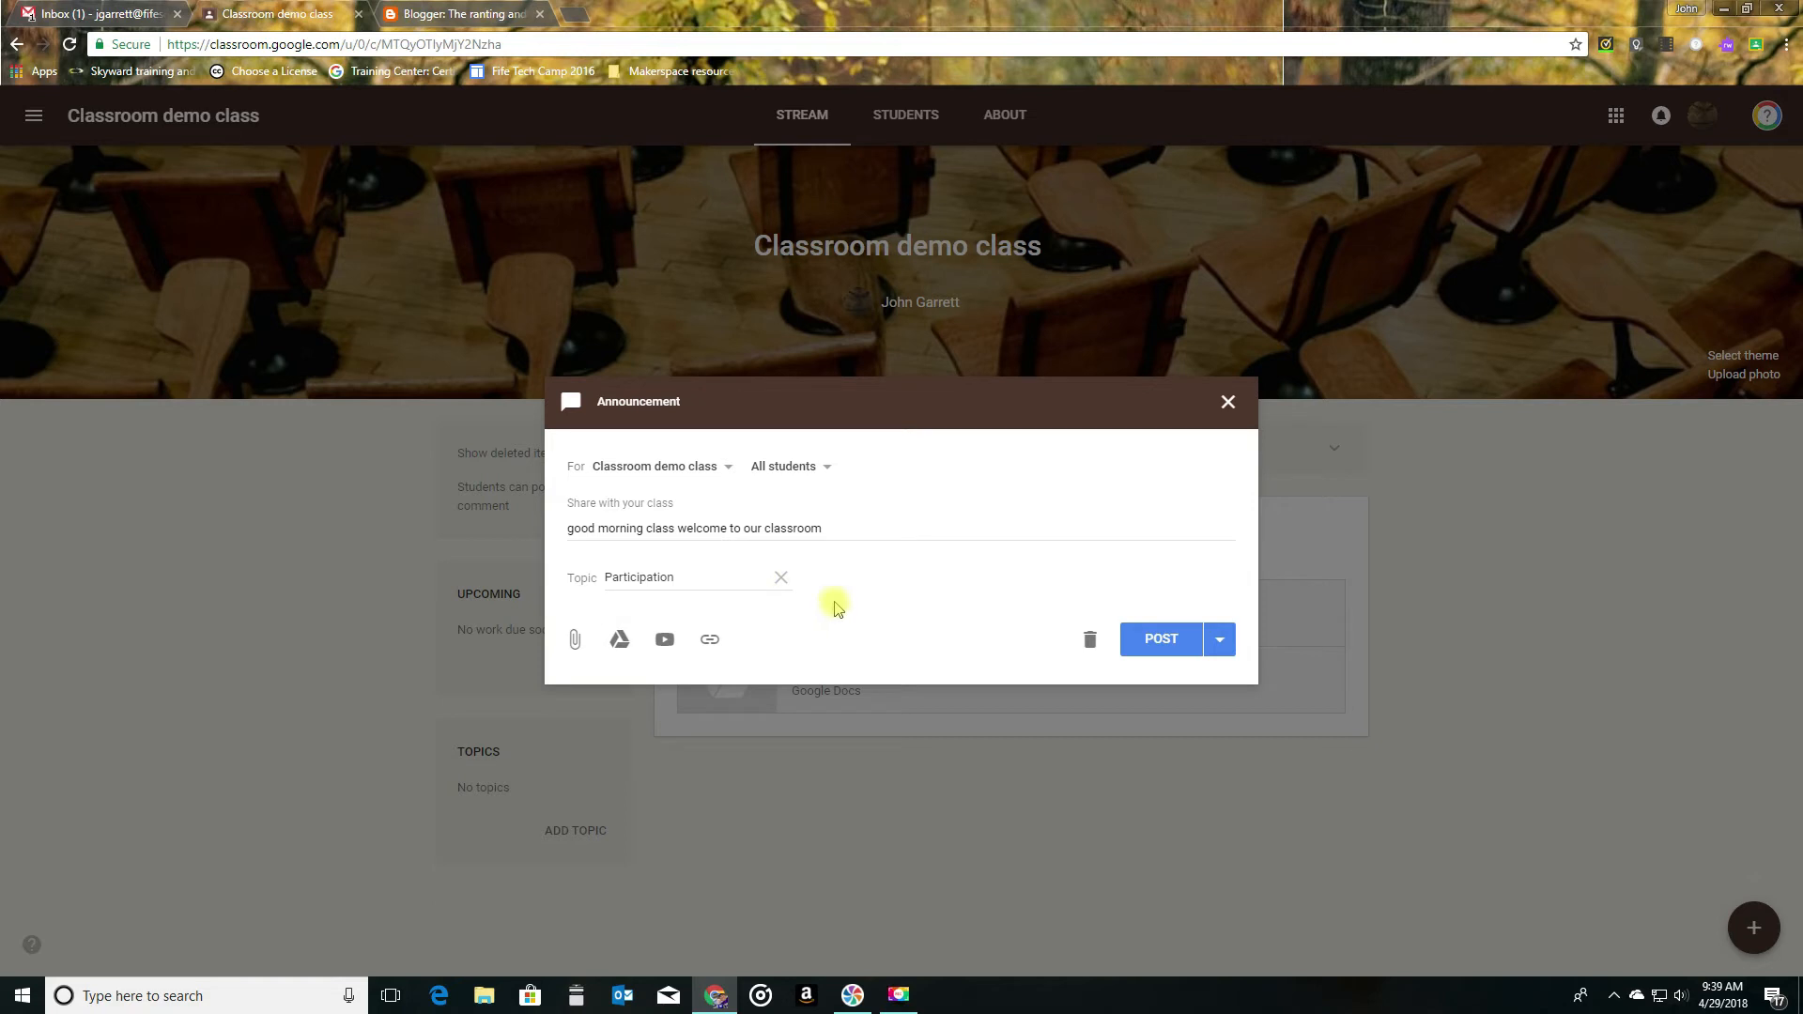
- Clear and re-enter Participation as the announcement's topic, and post the announcement to the class
left_click(783, 580)
left_click(681, 575)
left_click(675, 614)
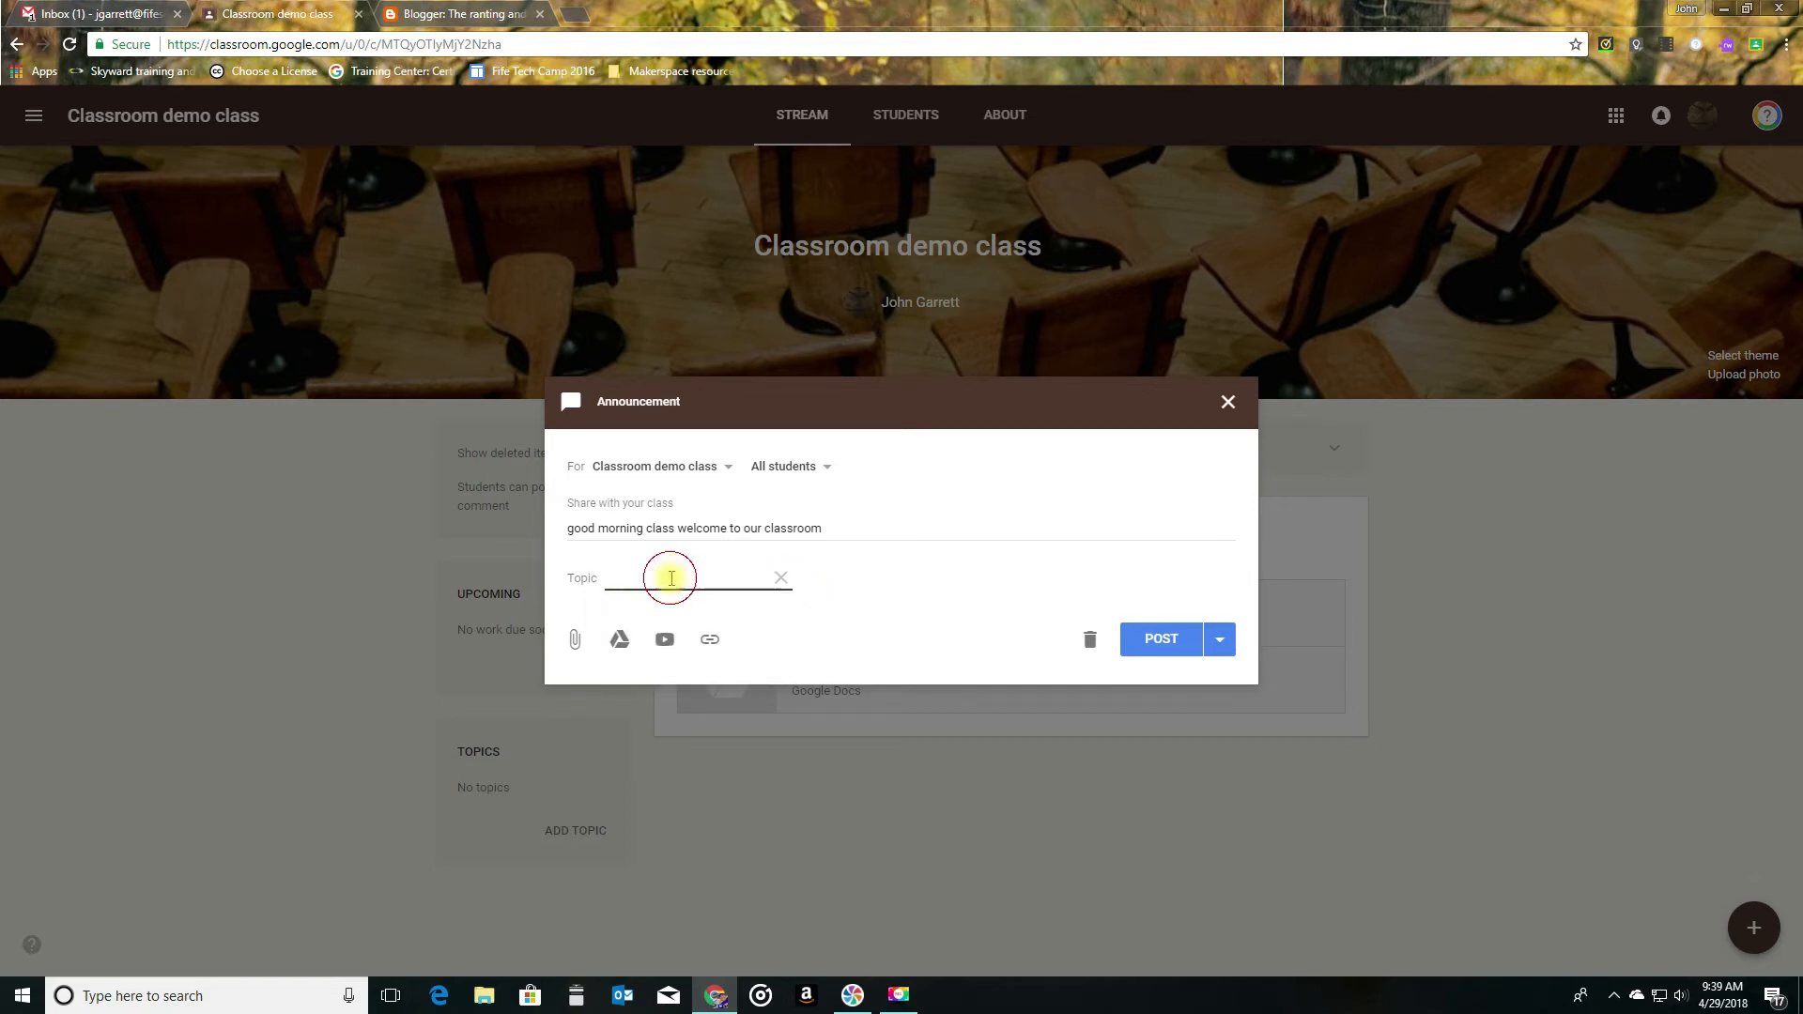
type("Participation")
left_click(845, 530)
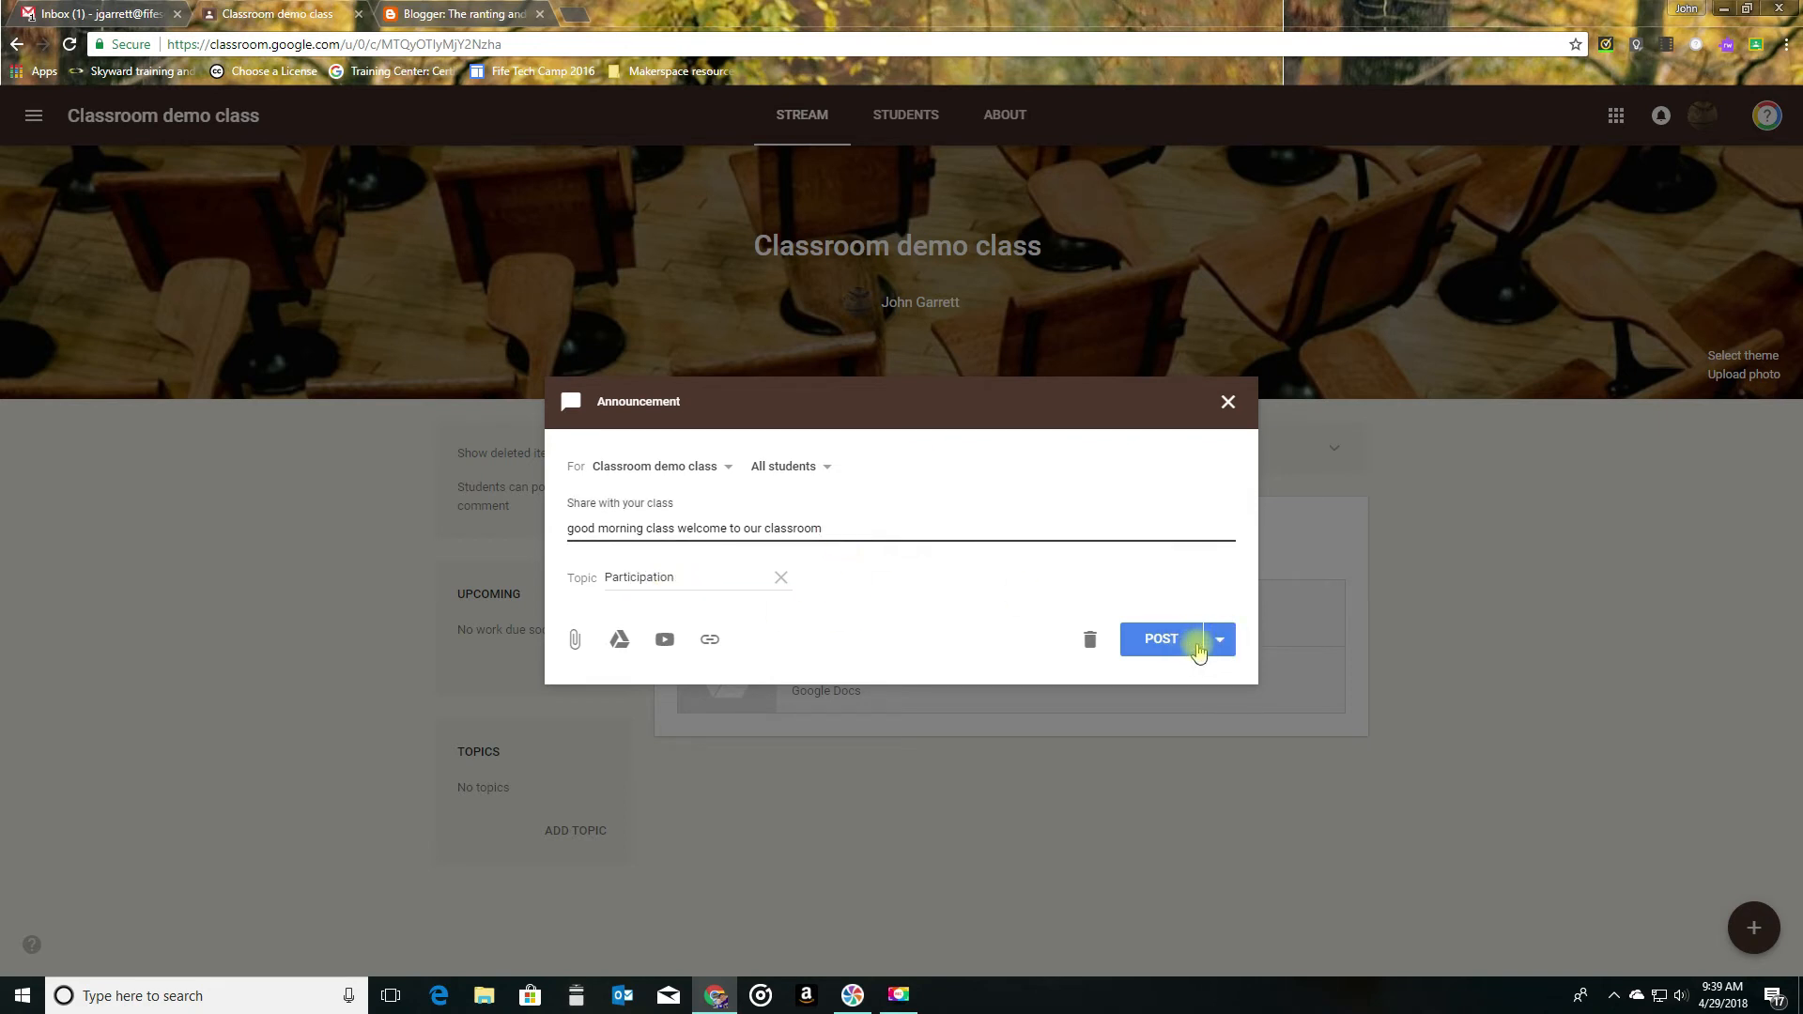
left_click(1164, 642)
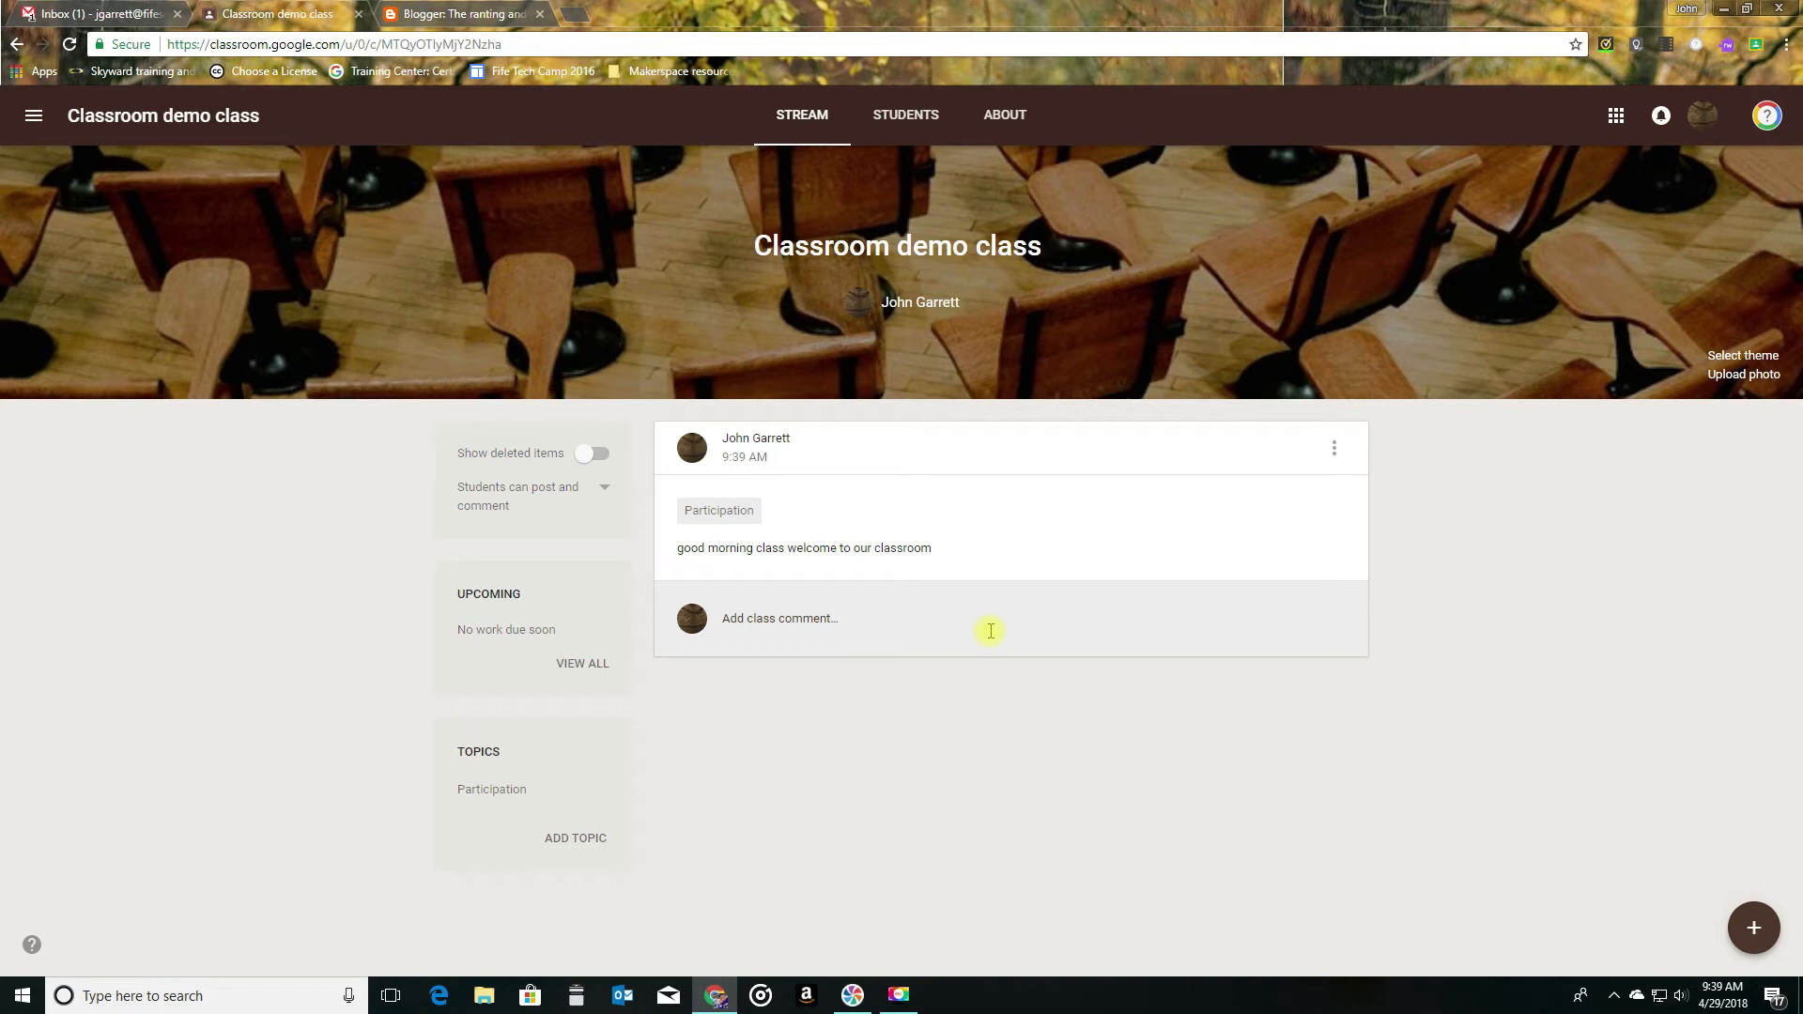
- View the general Classroom settings for profile and notifications, and return to the demo class stream
left_click(33, 114)
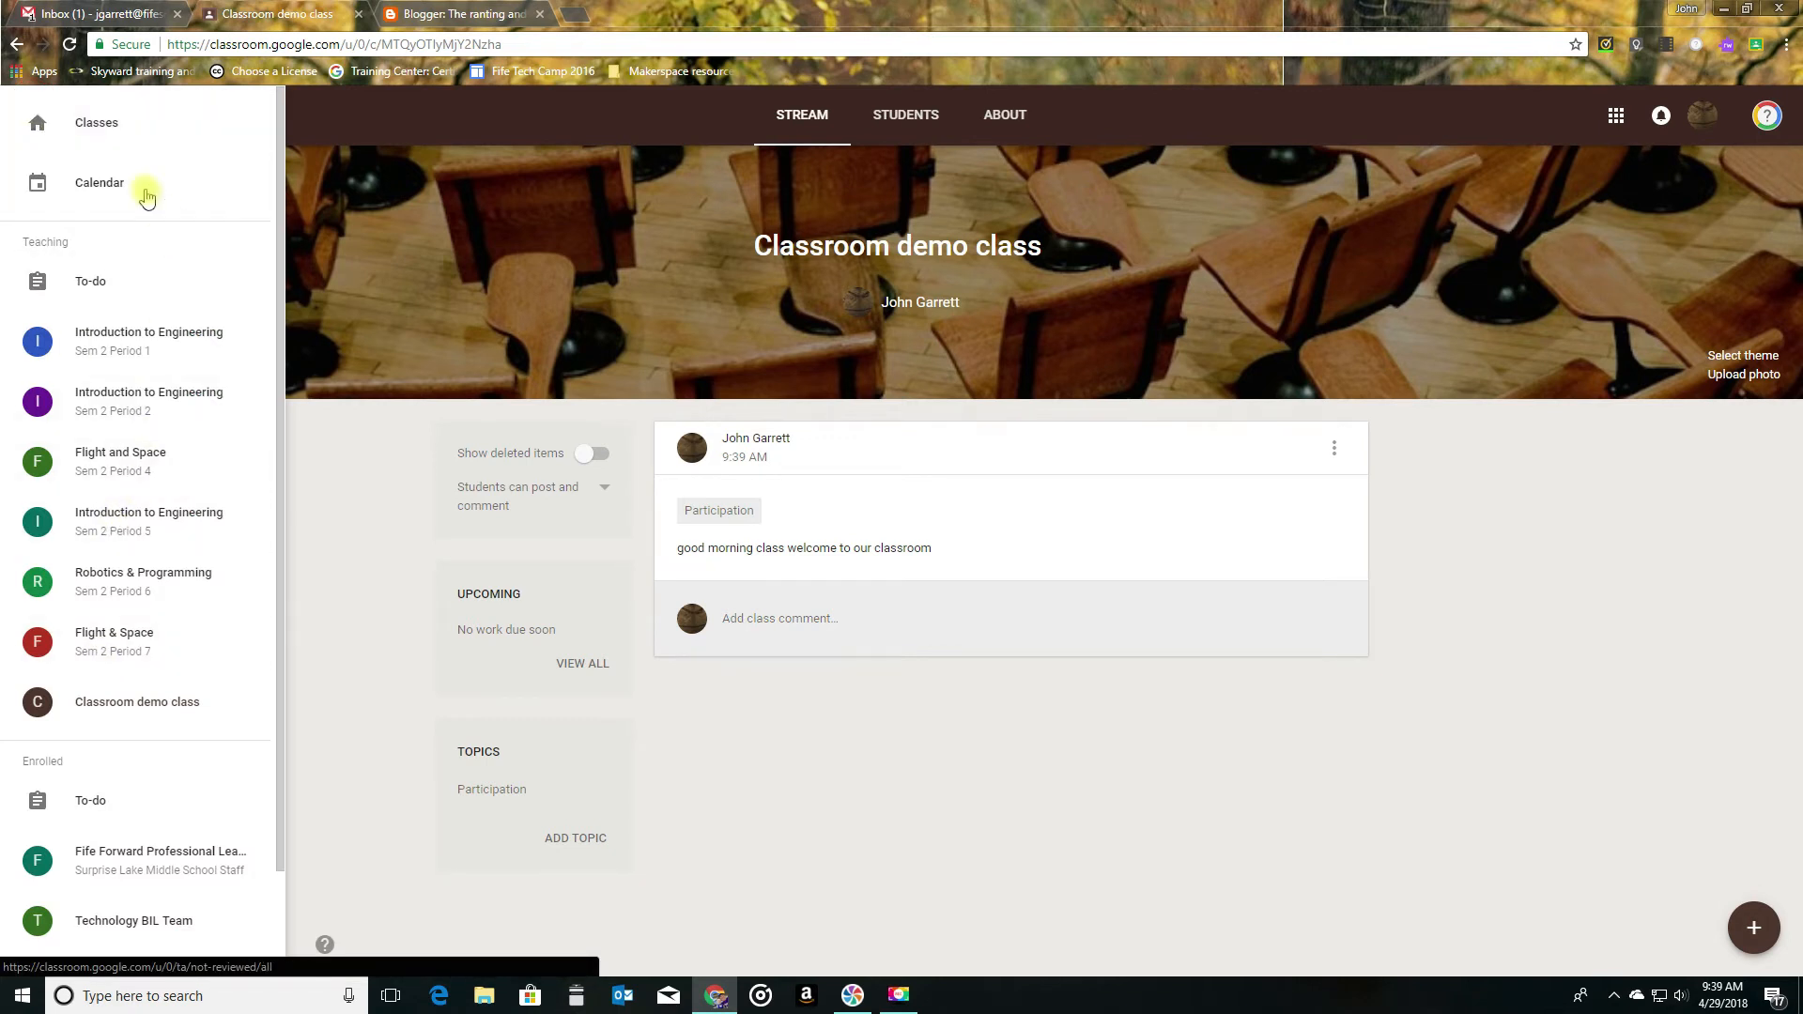
scroll(181, 282, "down", 2)
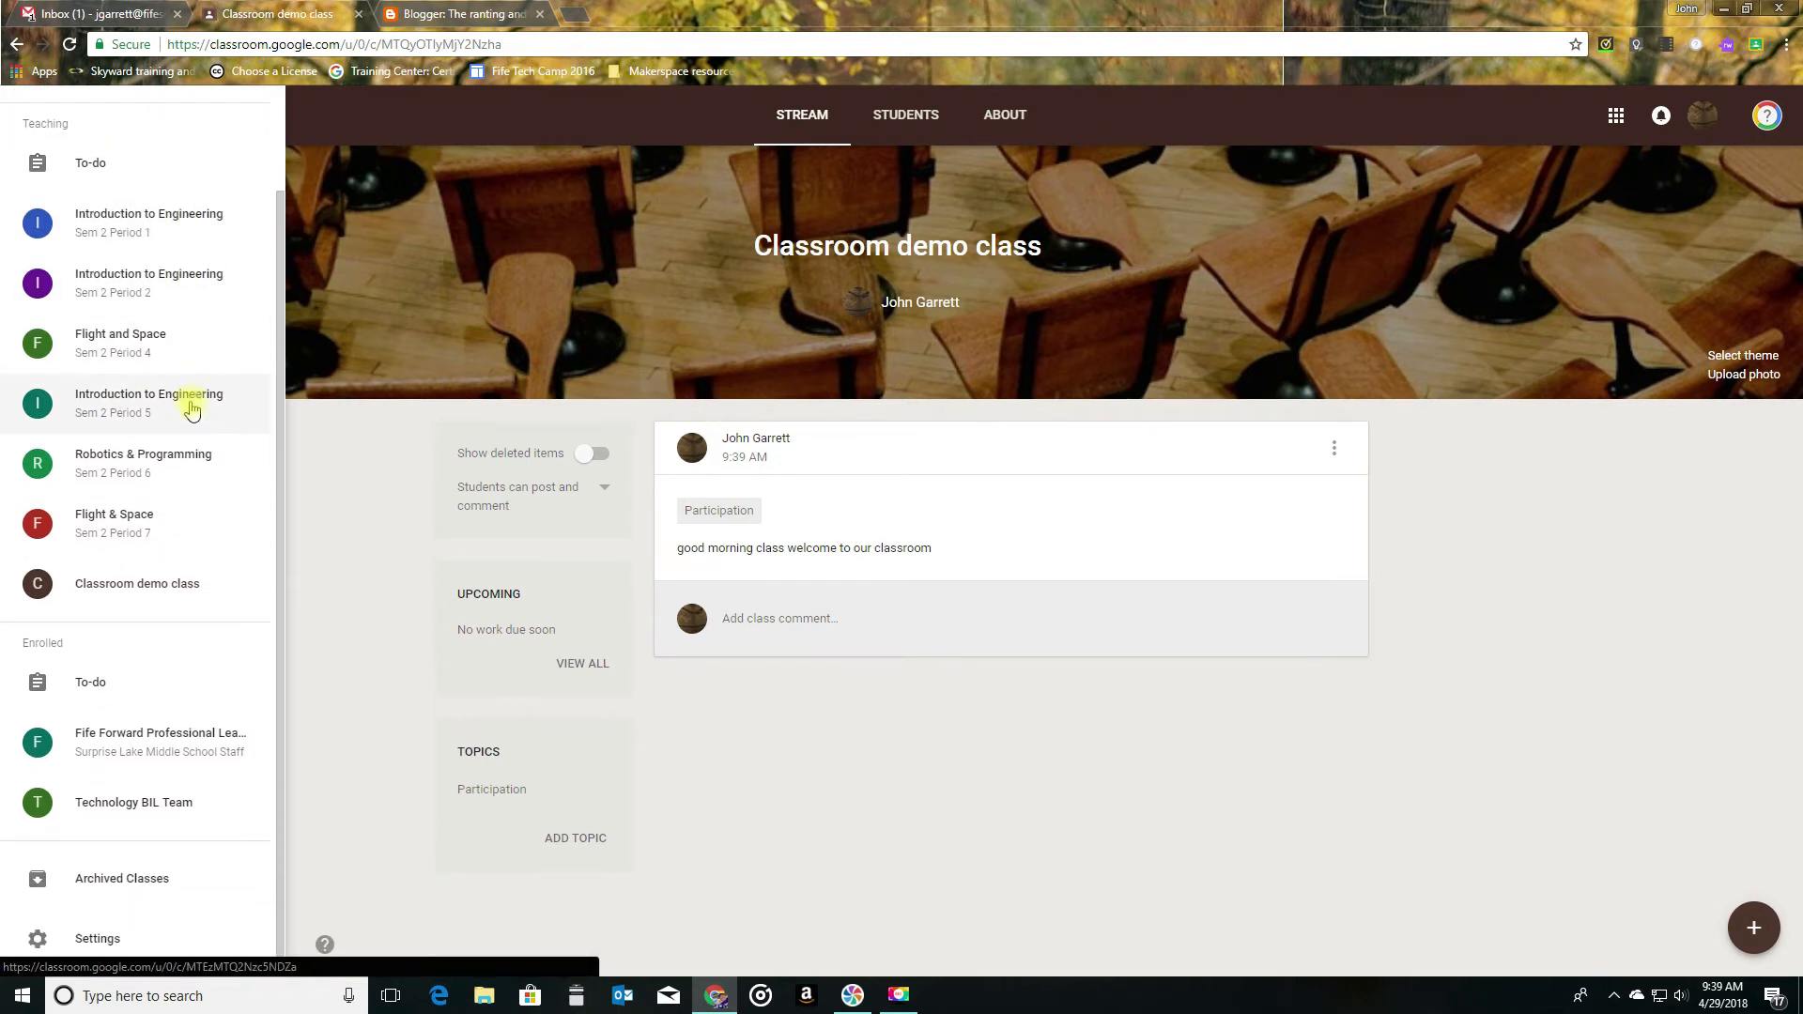
left_click(130, 935)
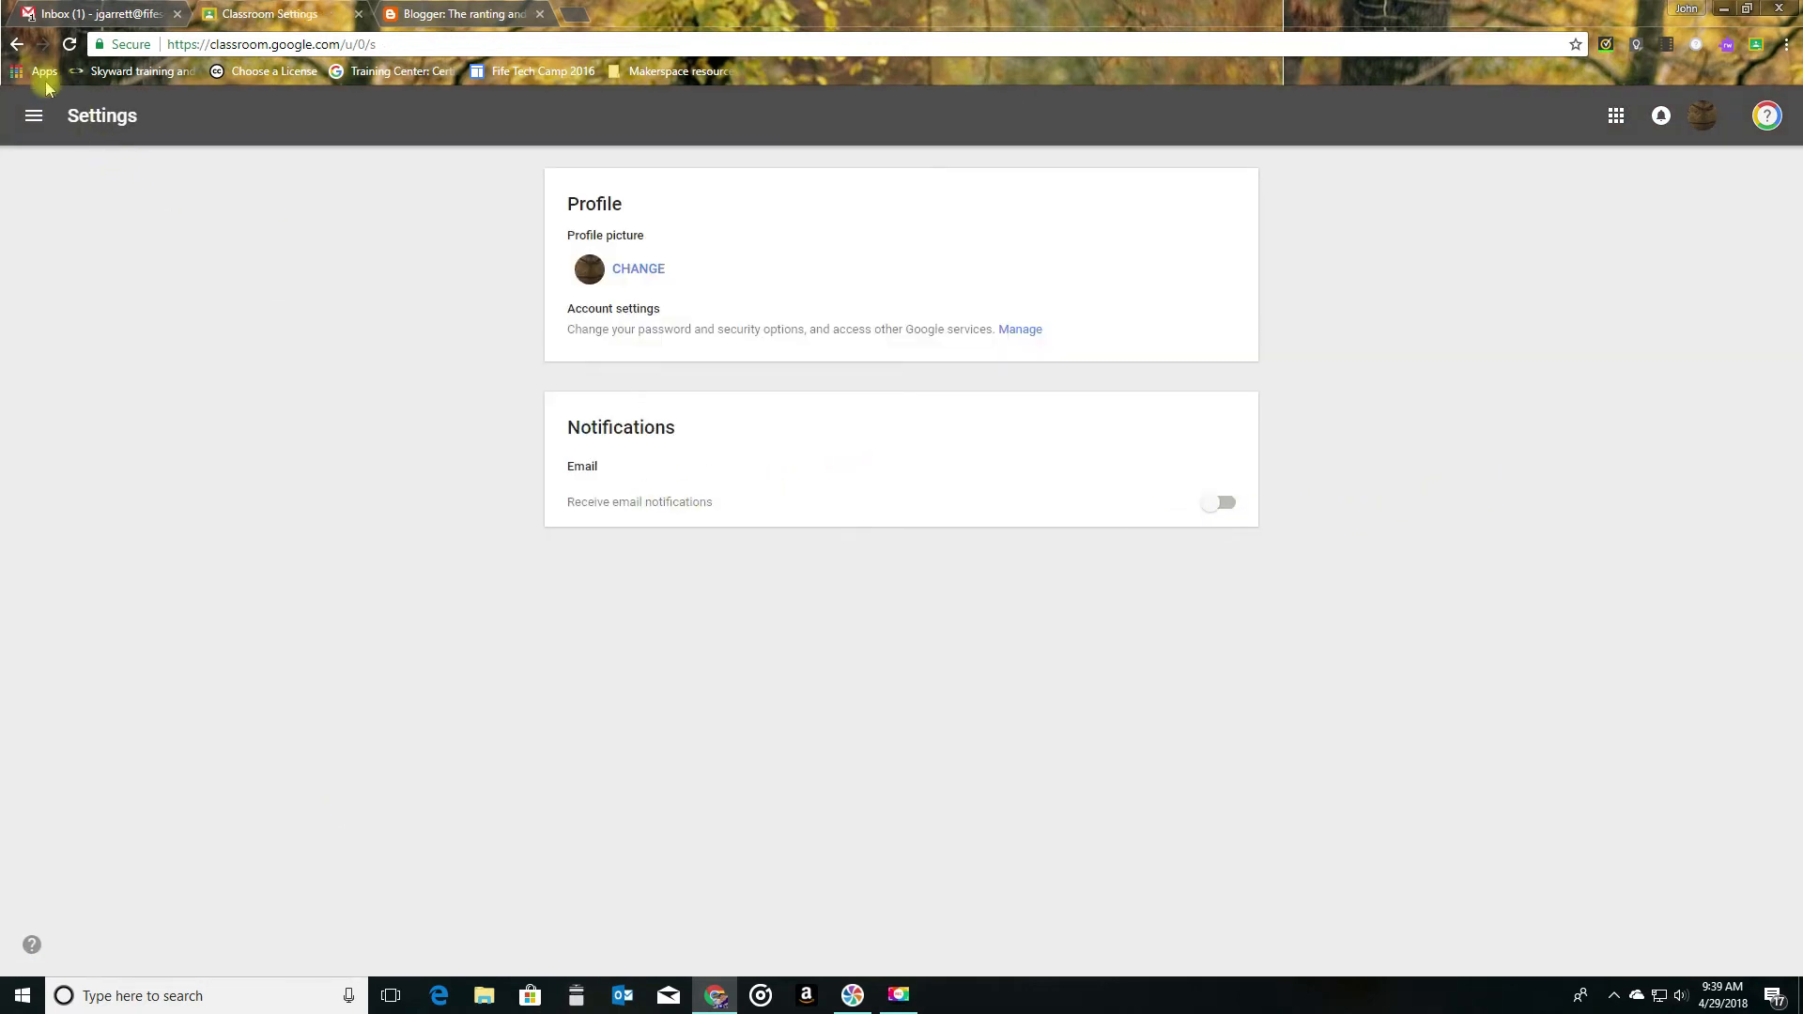
left_click(18, 45)
- Start a new assignment and view which classes and students it can be given to
mouse_move(1754, 928)
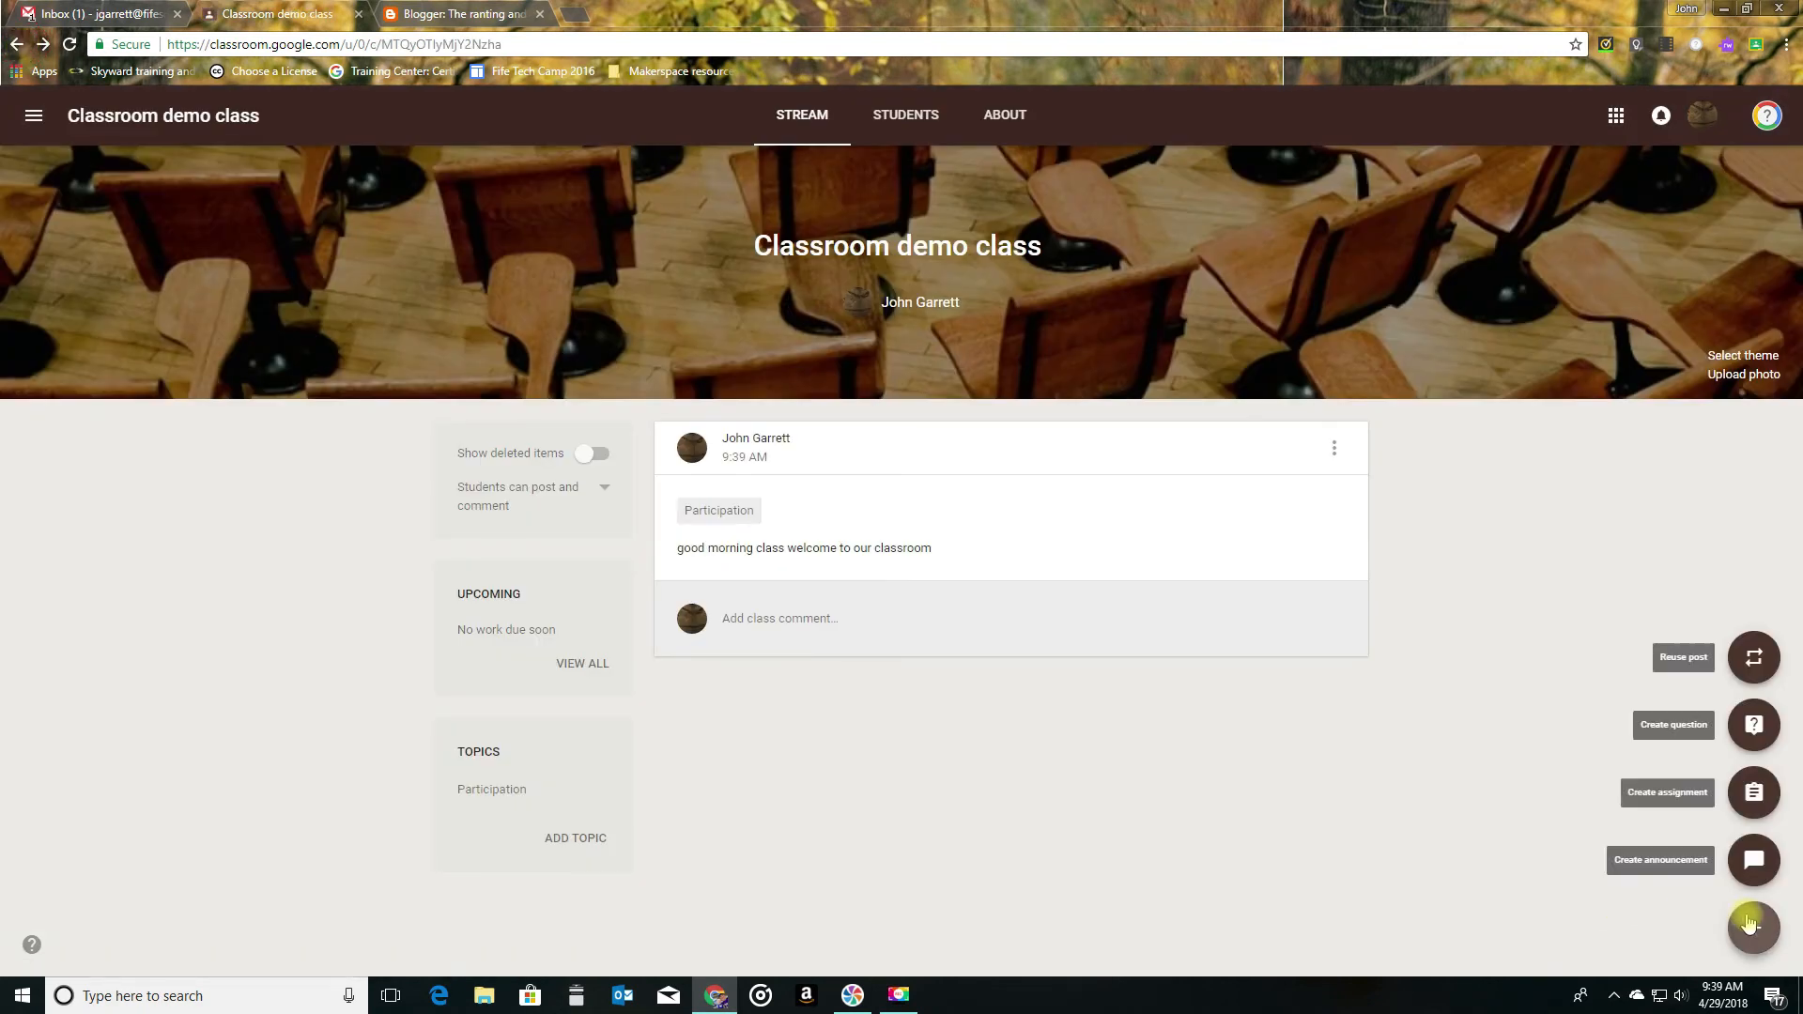
left_click(1754, 794)
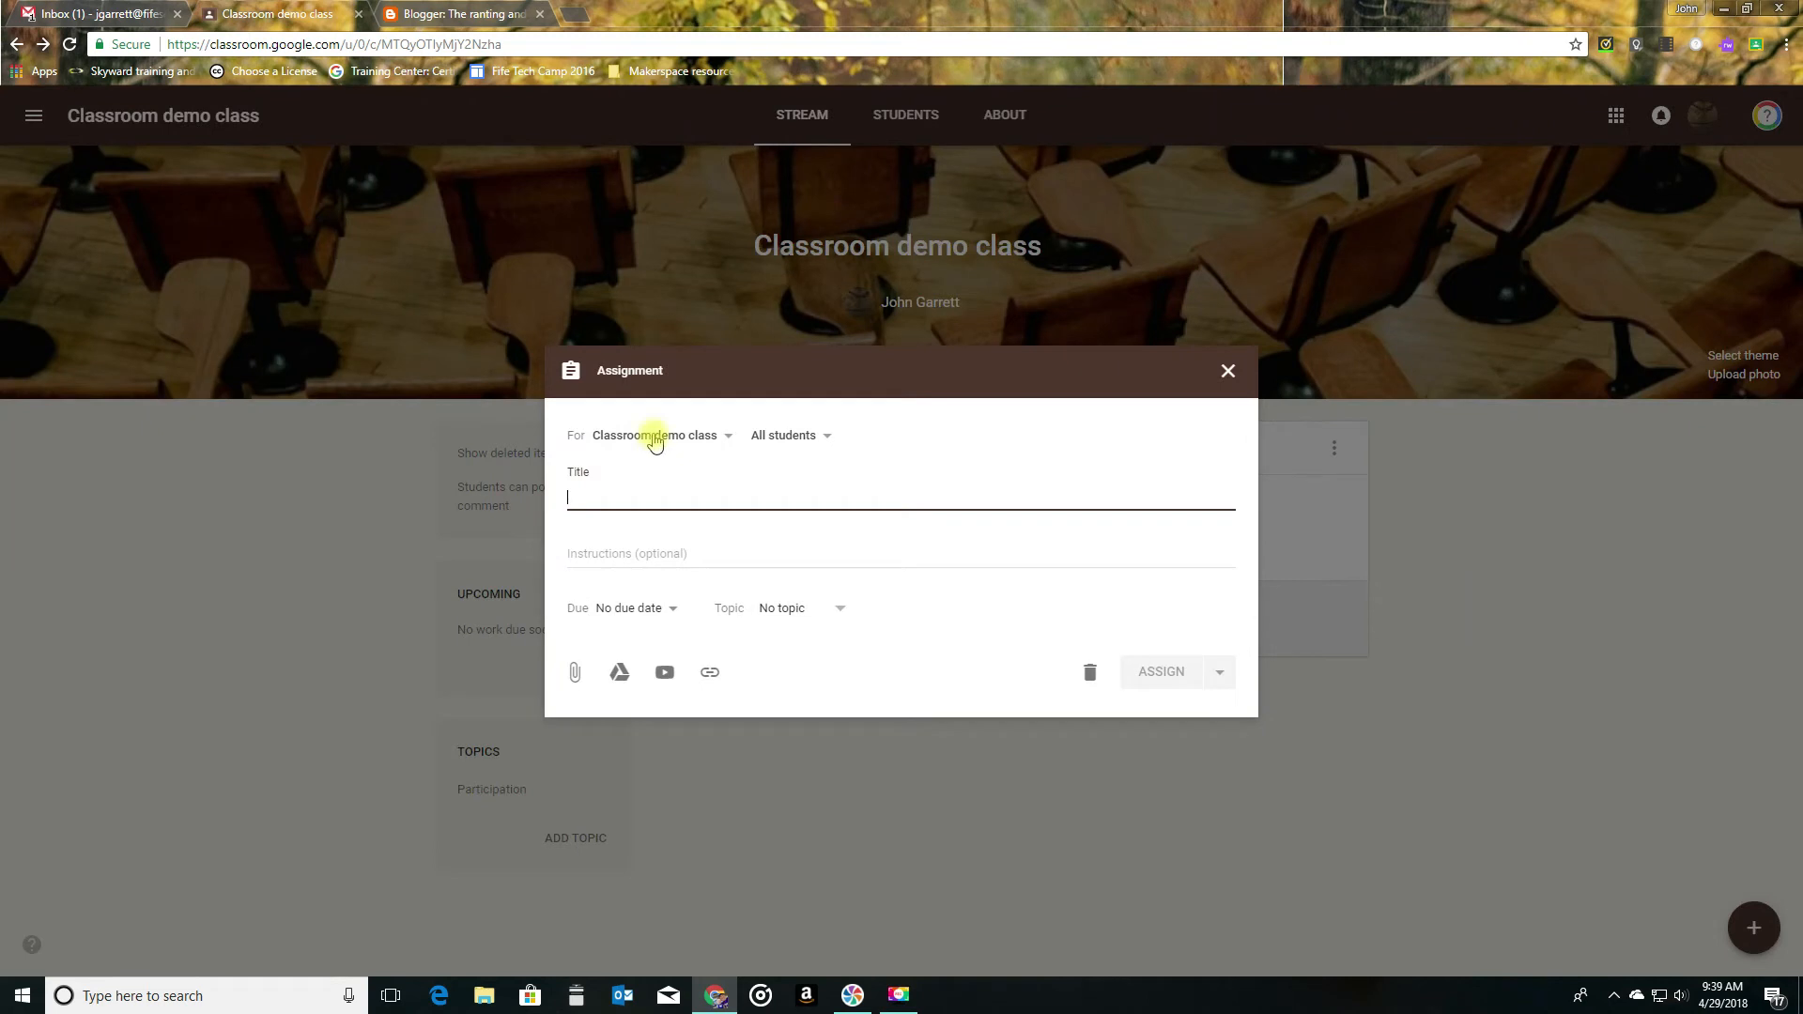
left_click(648, 437)
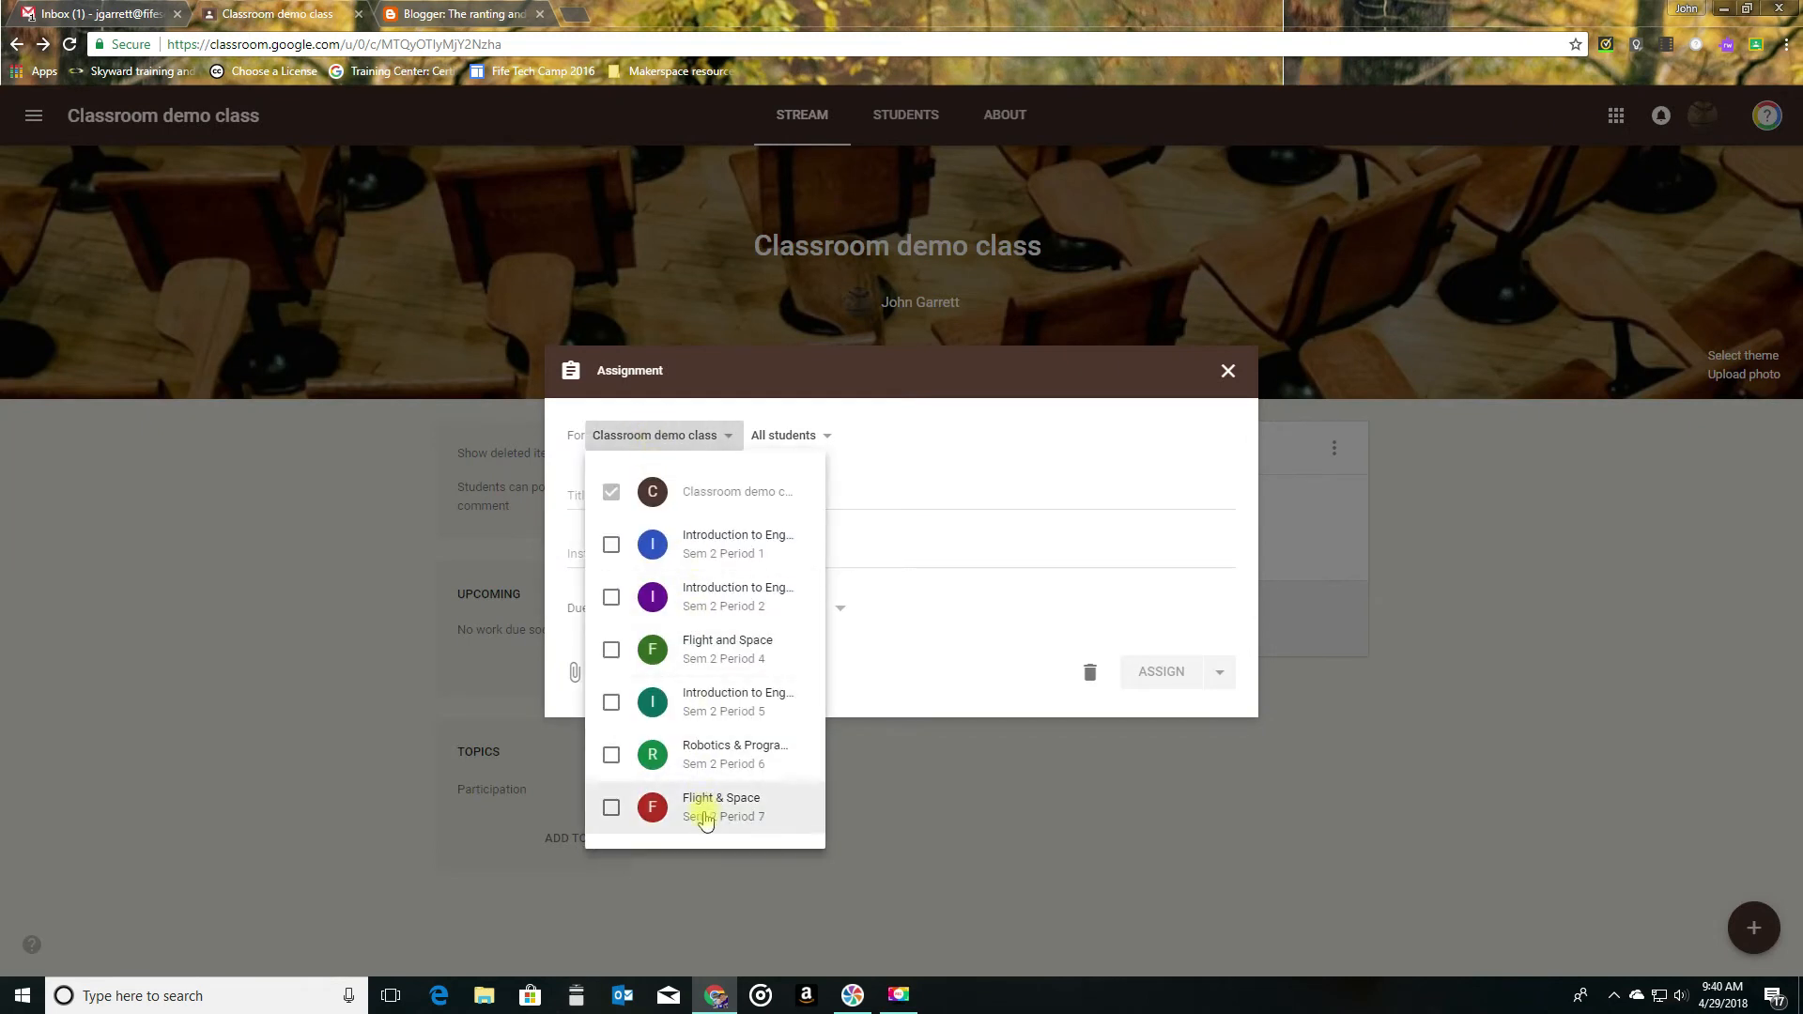
left_click(856, 375)
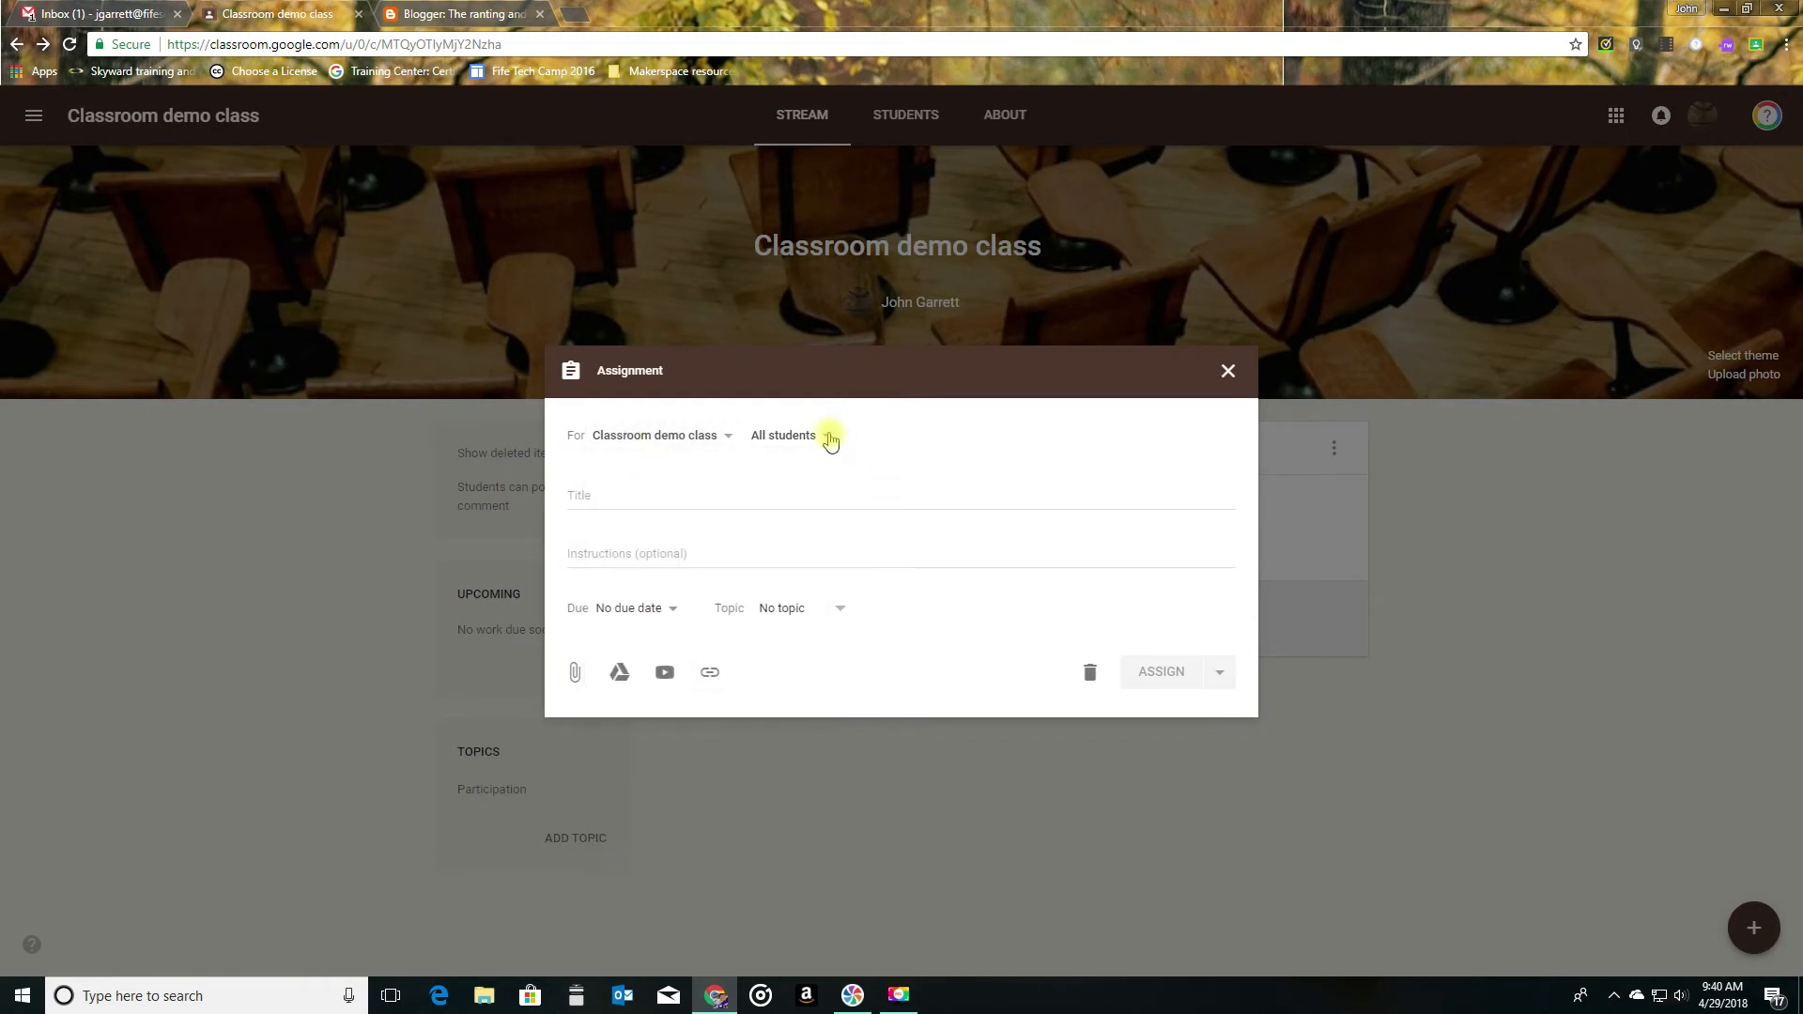
left_click(828, 437)
left_click(836, 379)
- Set the assignment's due date to Apr 30, 2018, without a due time
left_click(666, 615)
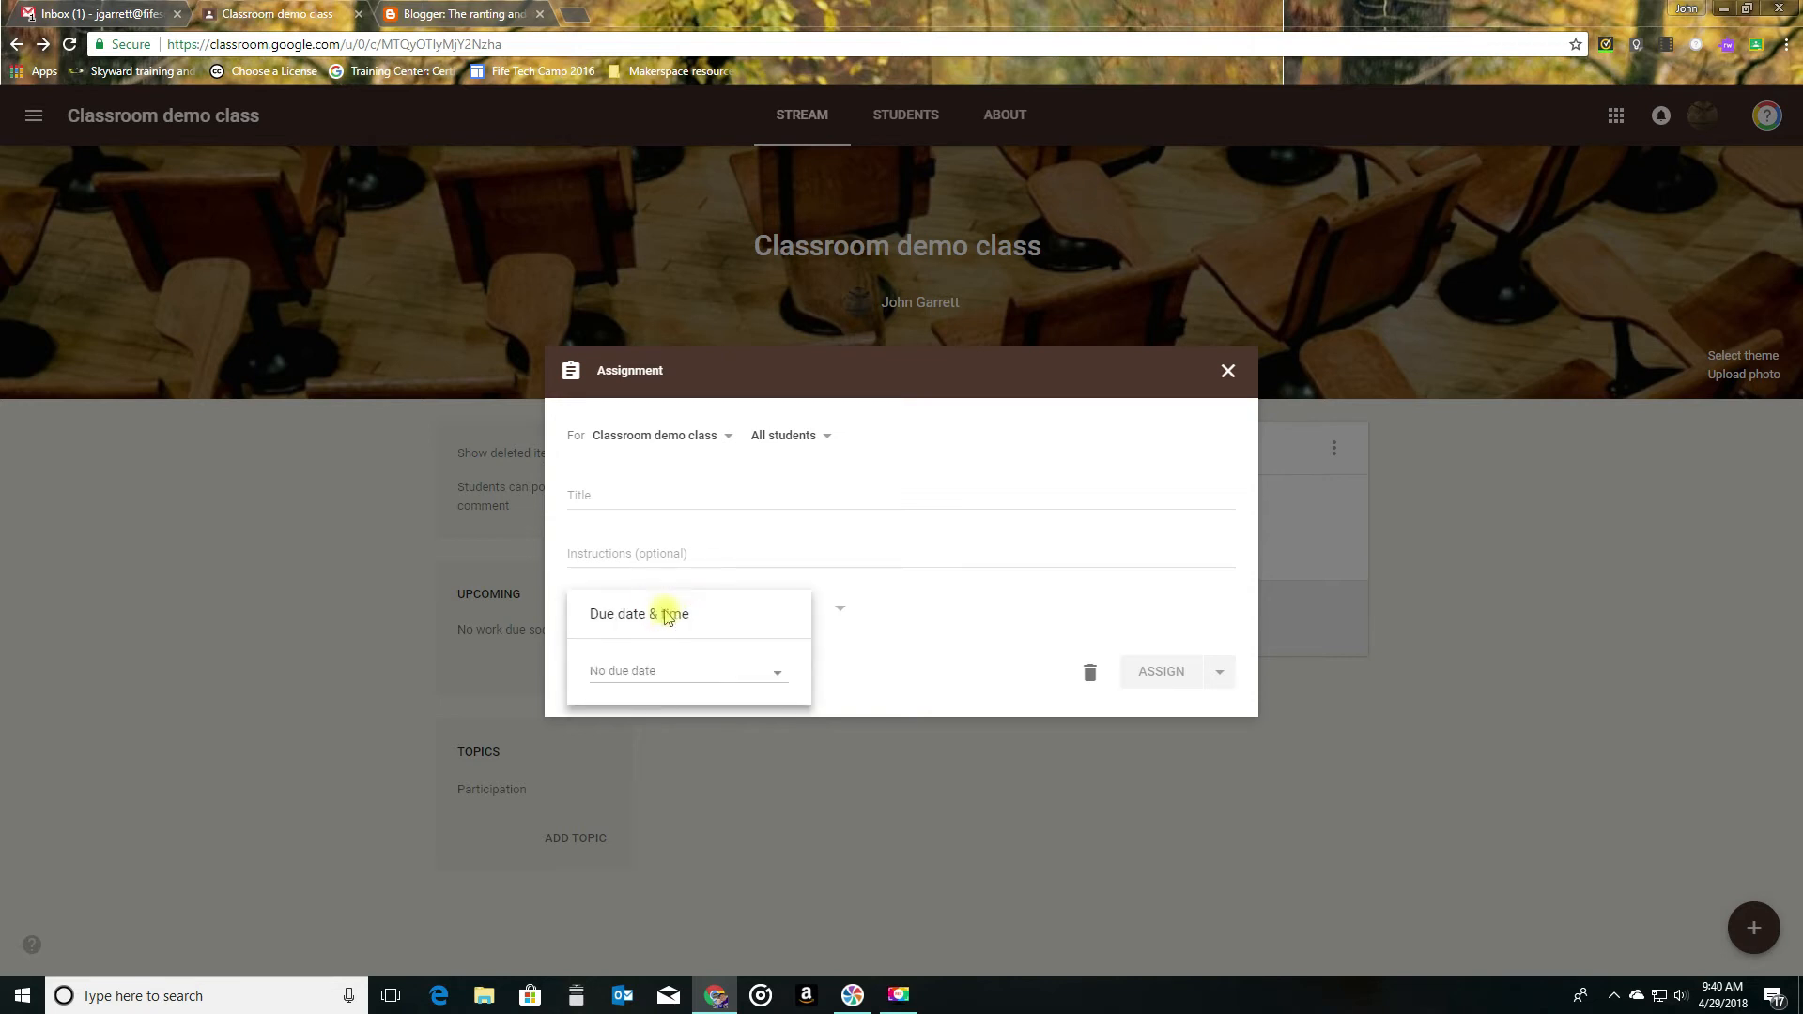
left_click(653, 681)
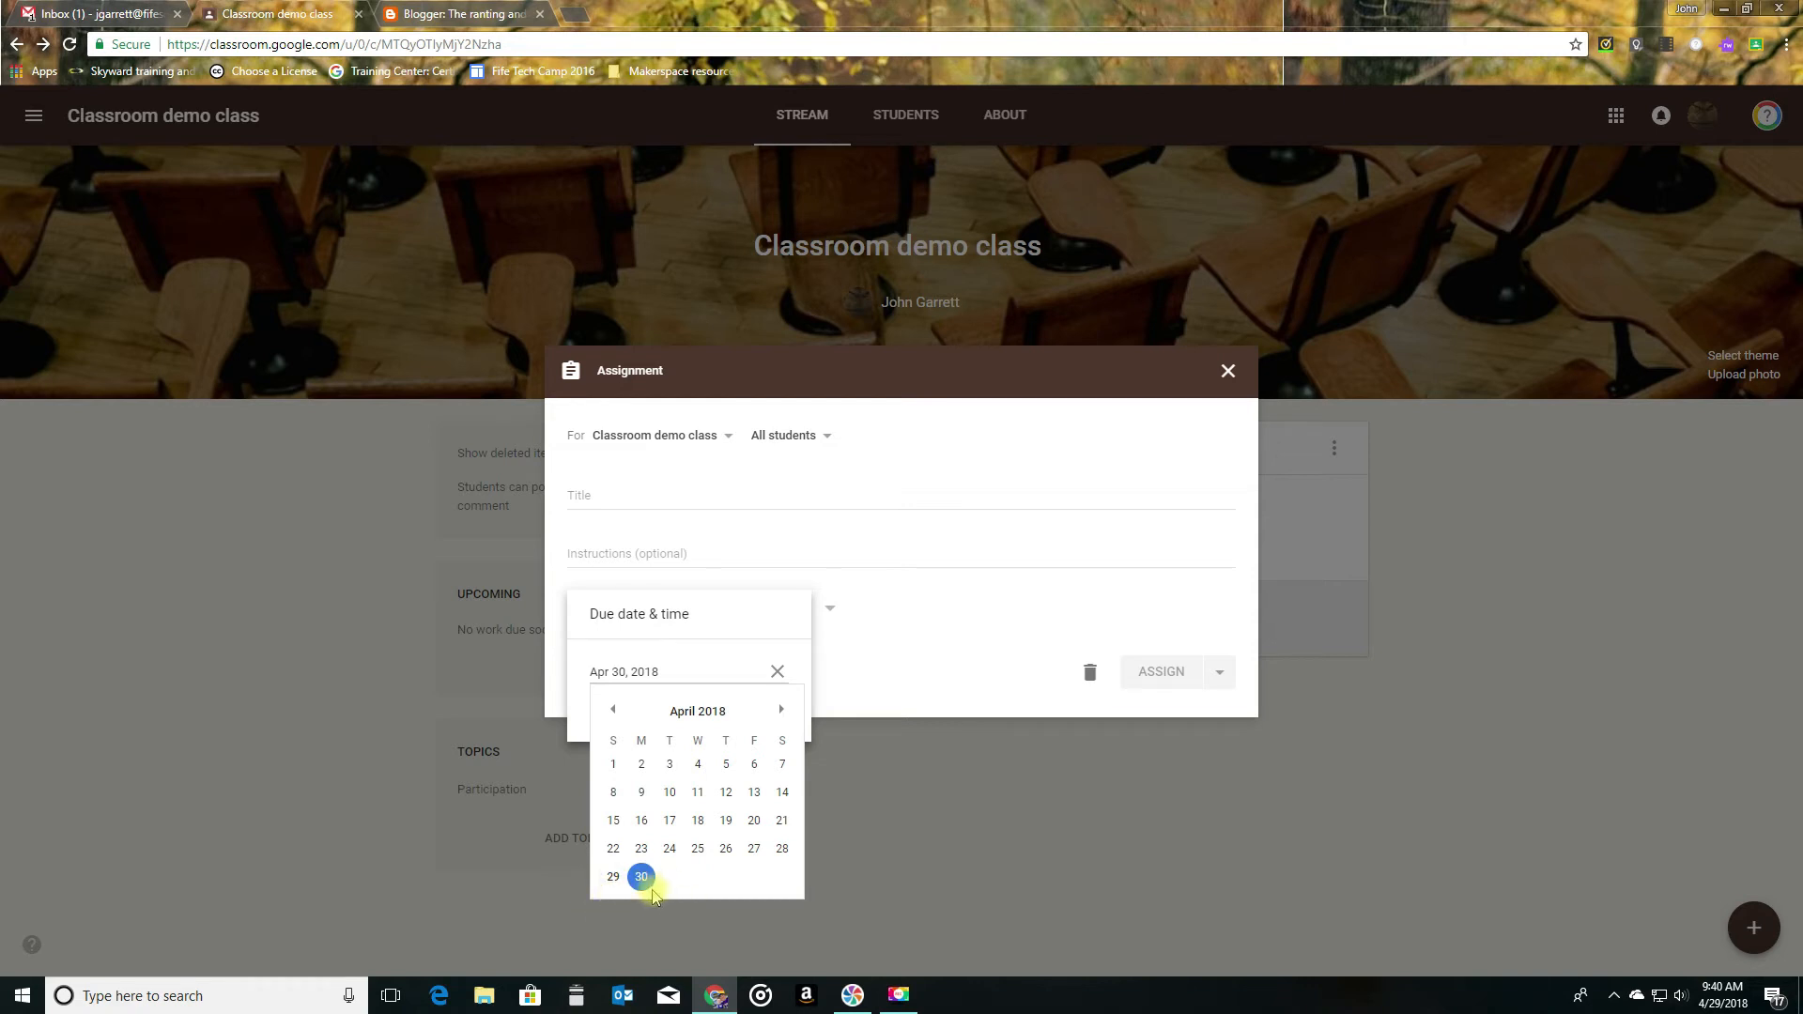
left_click(676, 612)
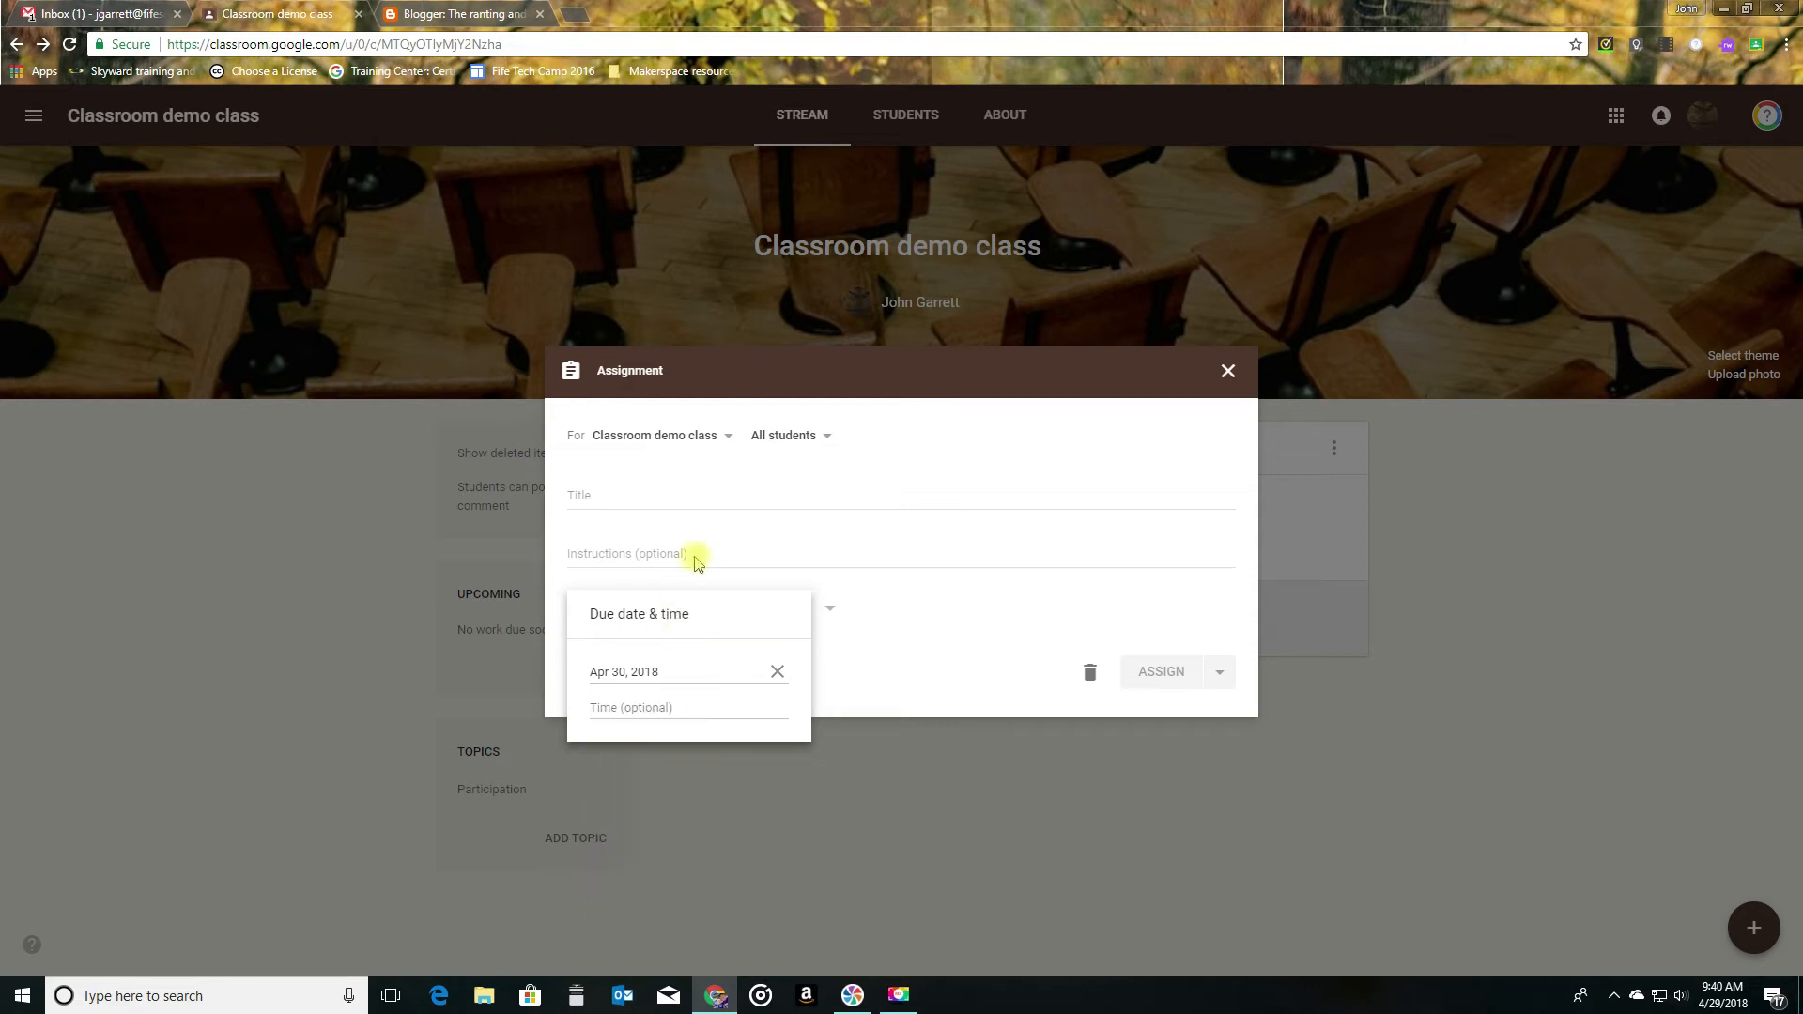
left_click(714, 464)
- Title the assignment "My First assignment"
left_click(652, 496)
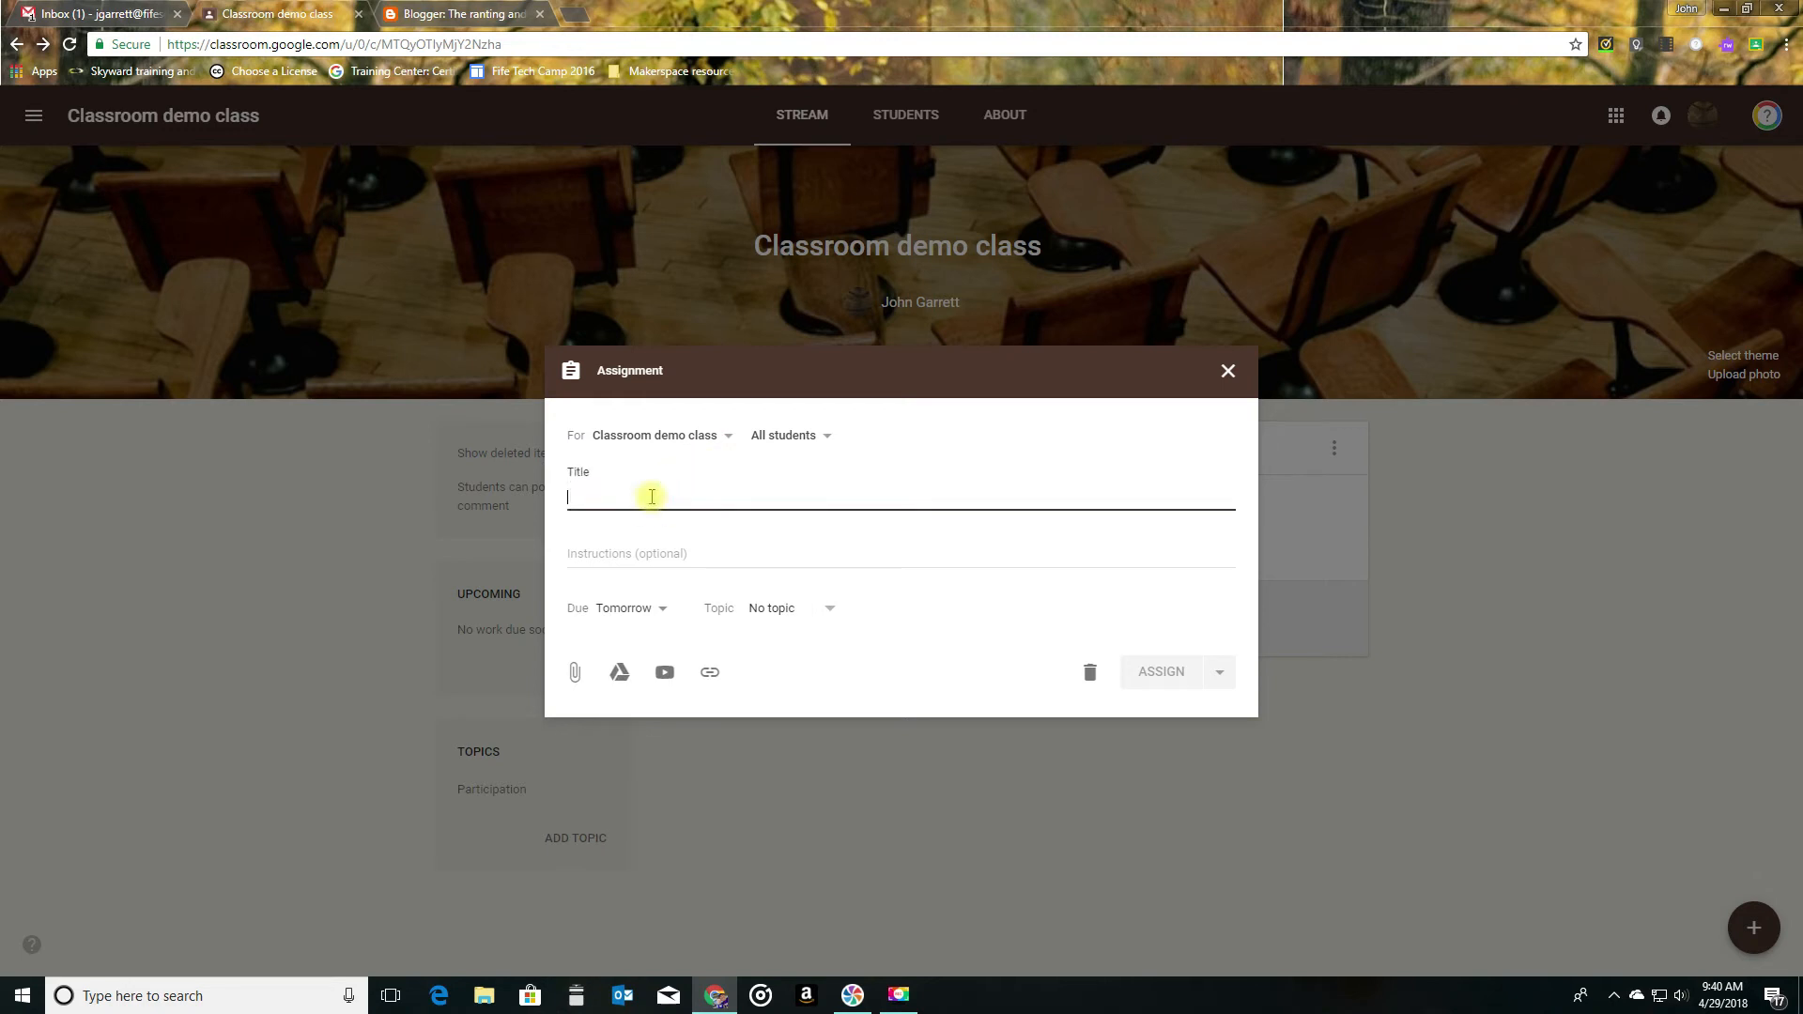
type("My First assignment")
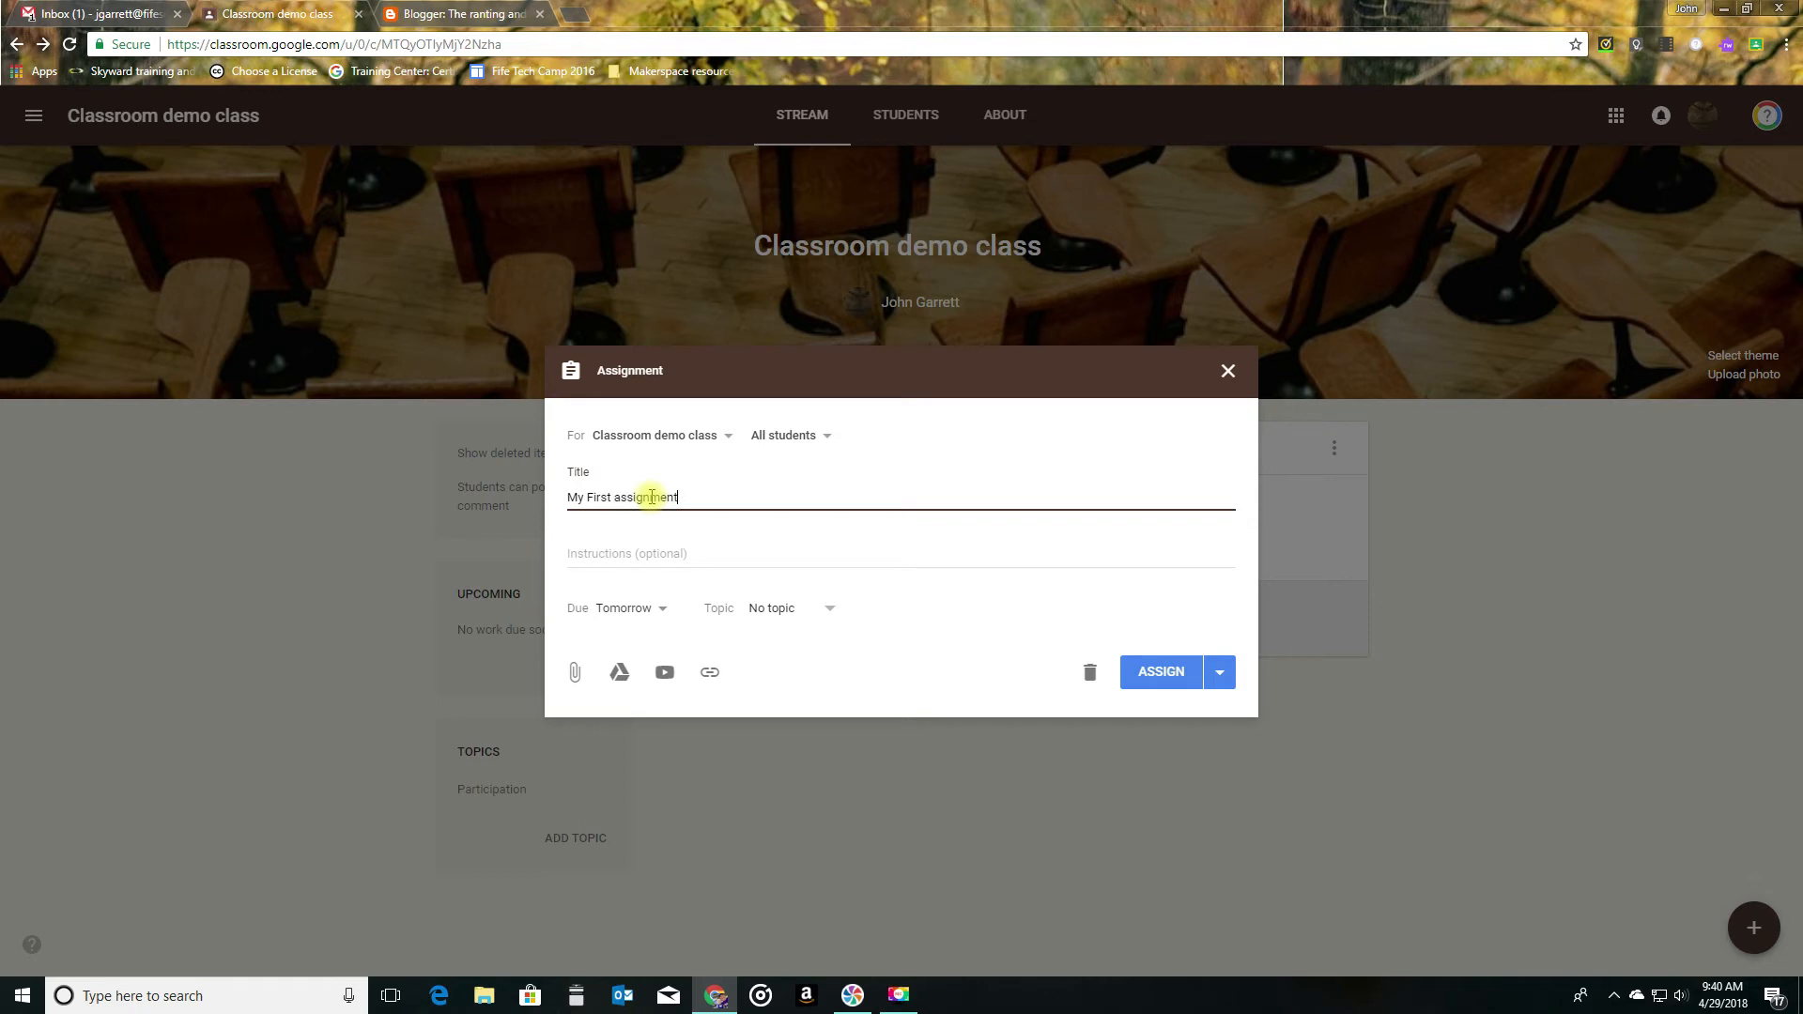
- Enter the assignment instructions "Please answer the attached questions after watching the instructional video."
key("Tab")
type("Please")
type(" anser")
type("wer the a")
type("ttached qeustions")
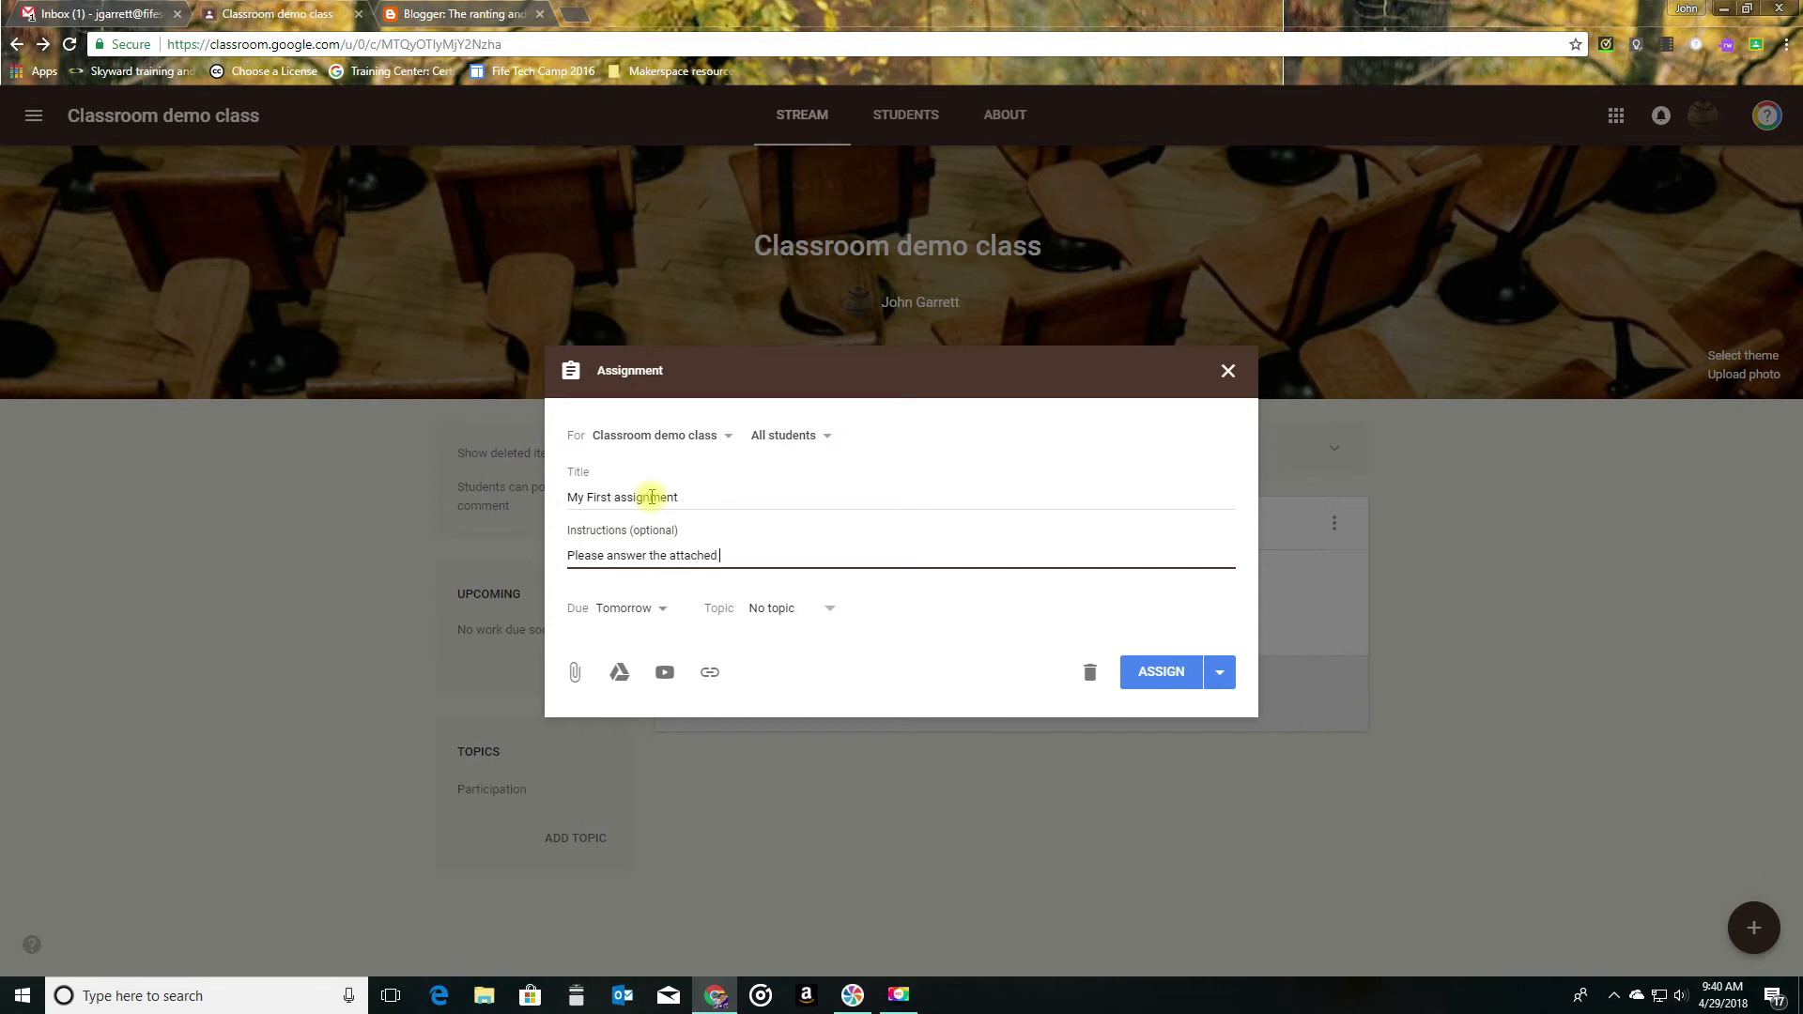
key("BackSpace")
key("BackSpace")
key("BackSpace")
type("uestions after watching the instructional video.")
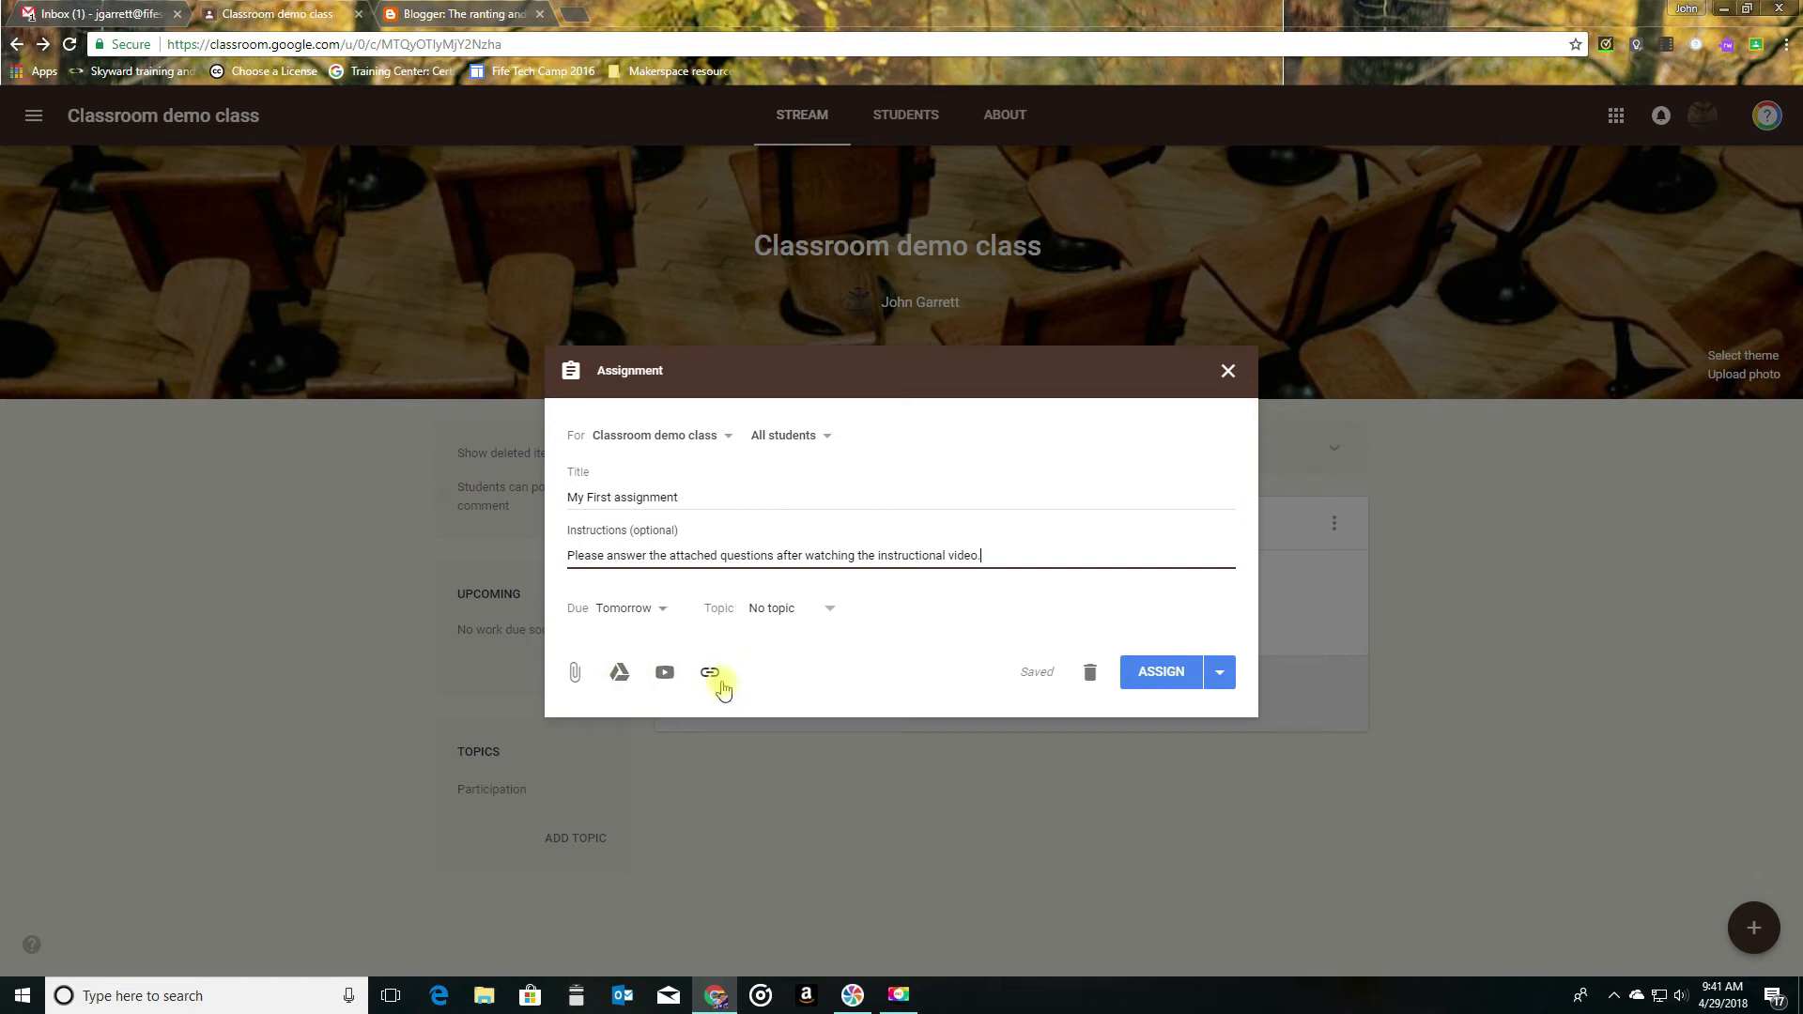
- Attach the recent Google Drive file "Untitled document" to the assignment and view its student access choices
left_click(620, 674)
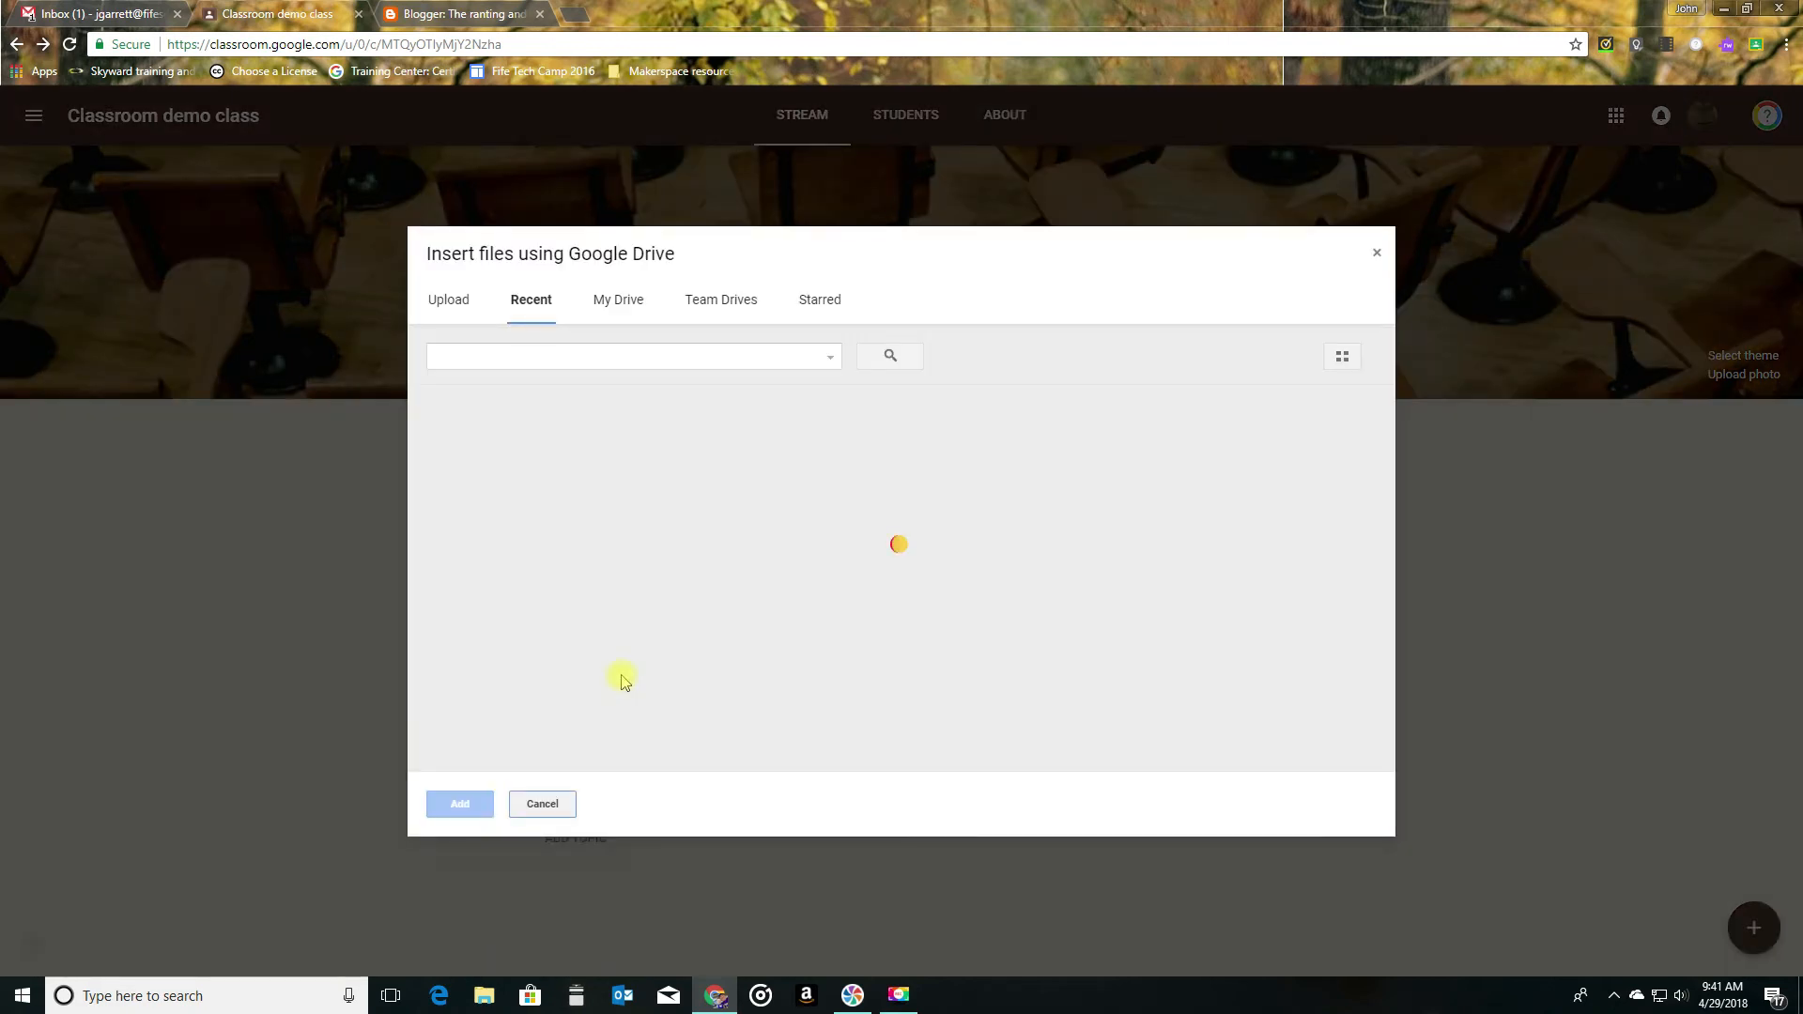
scroll(622, 678, "down", 2)
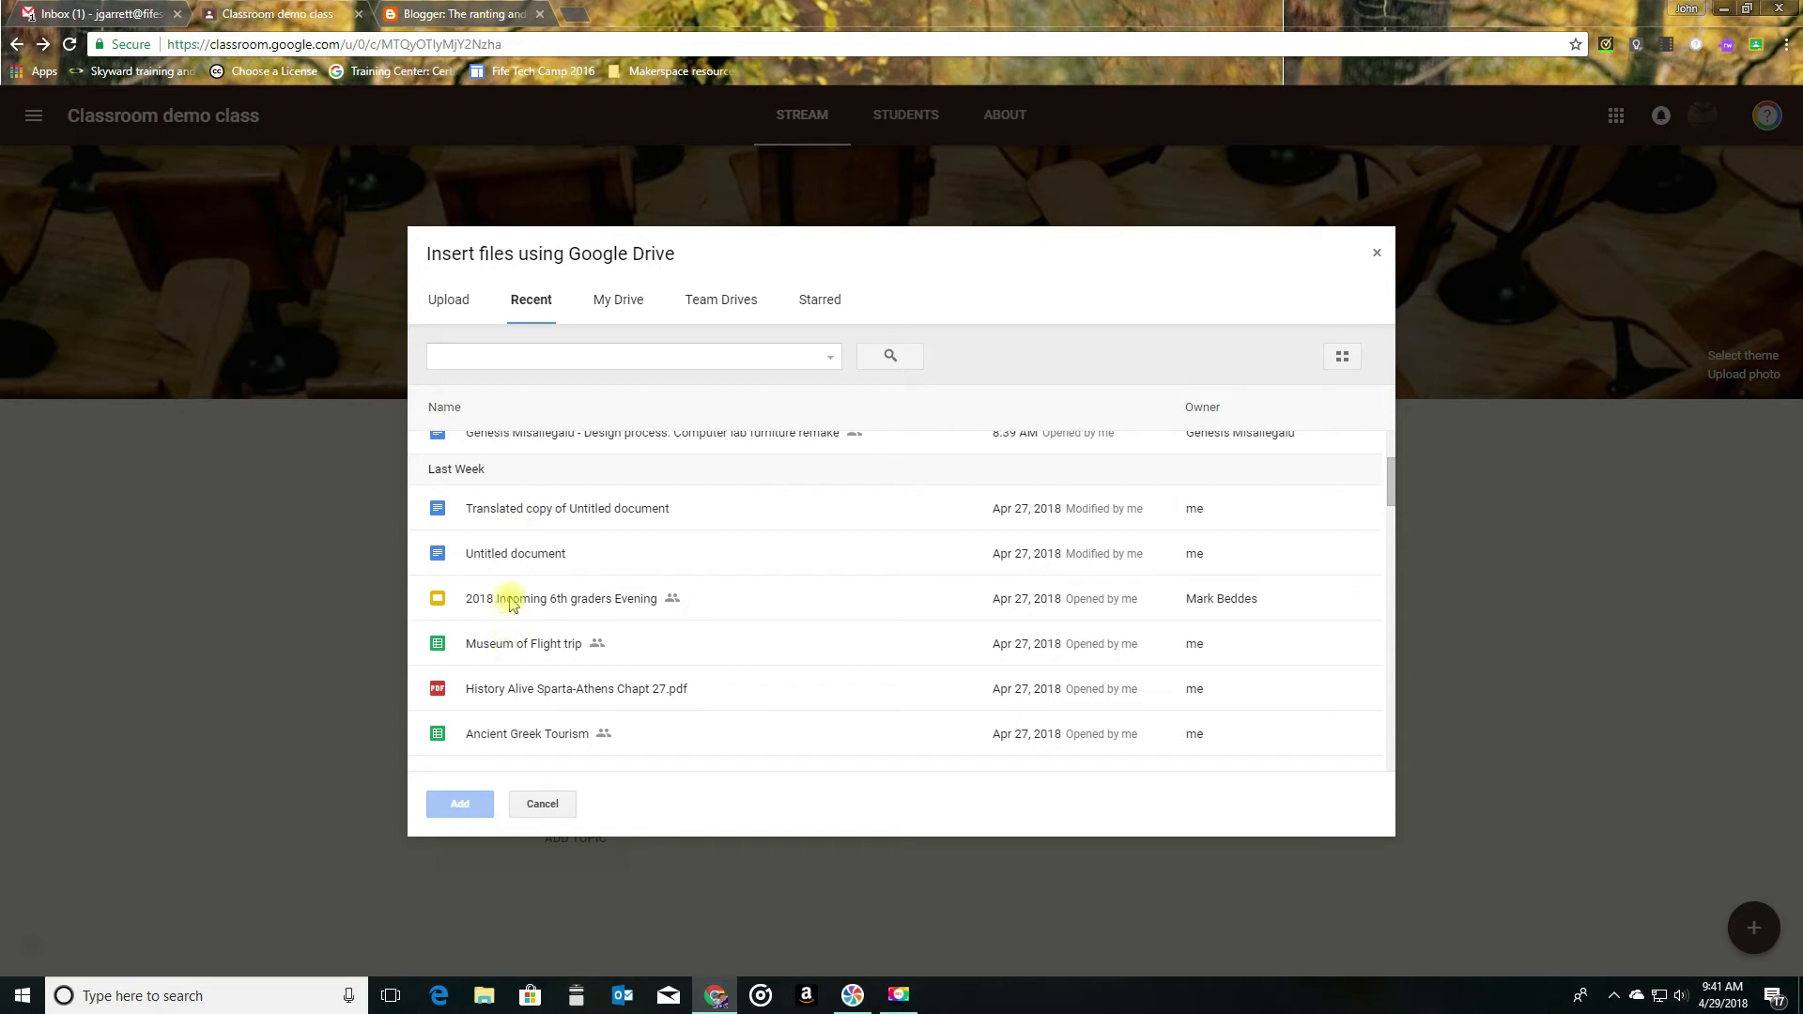
left_click(511, 556)
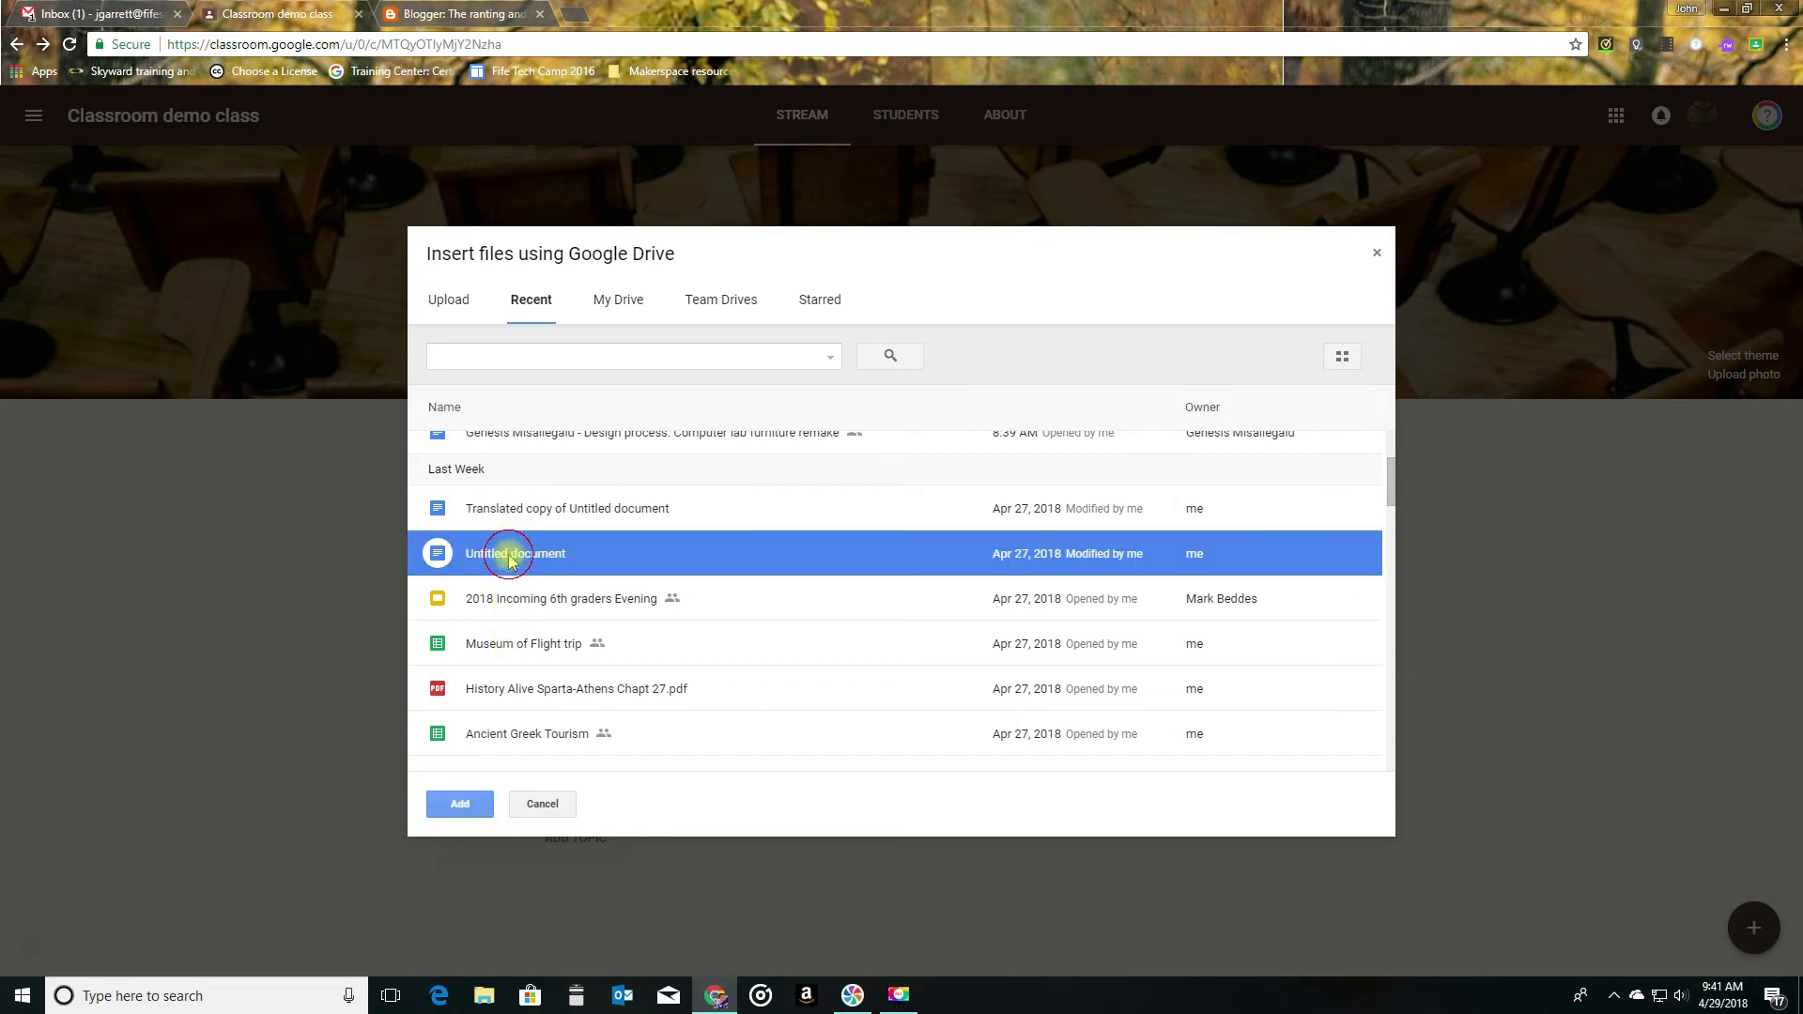
left_click(464, 804)
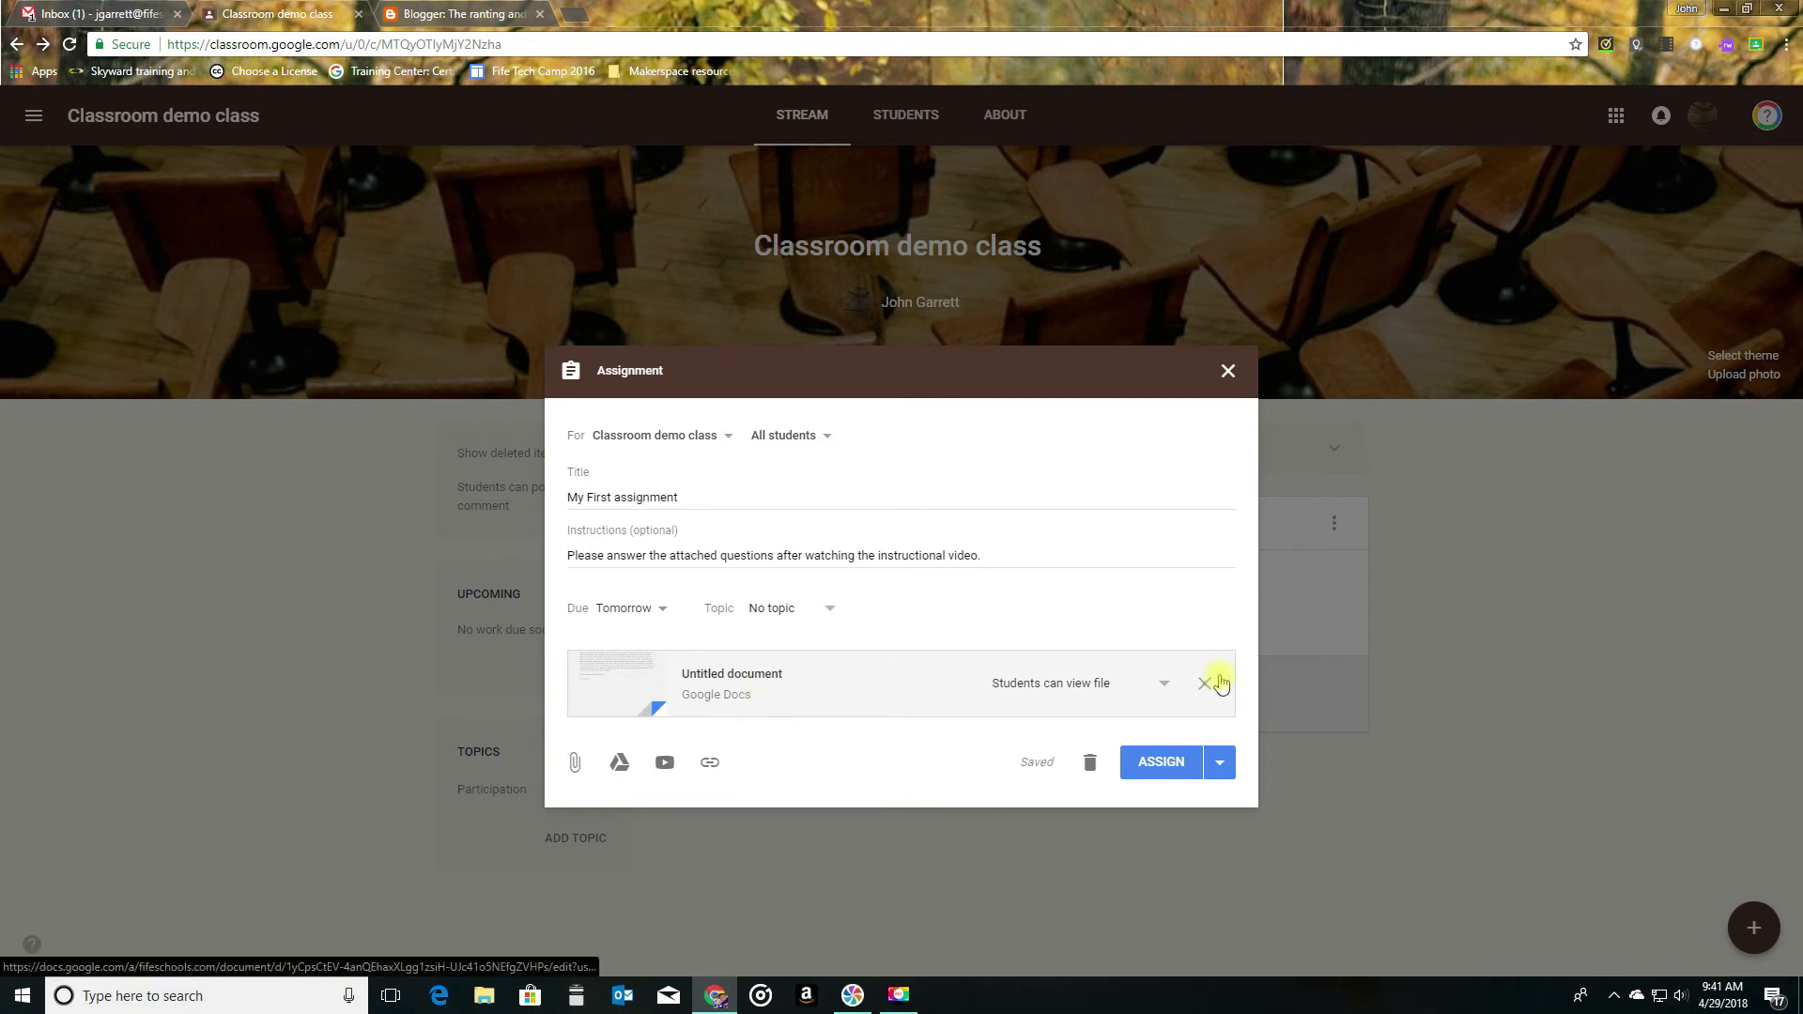
left_click(1082, 689)
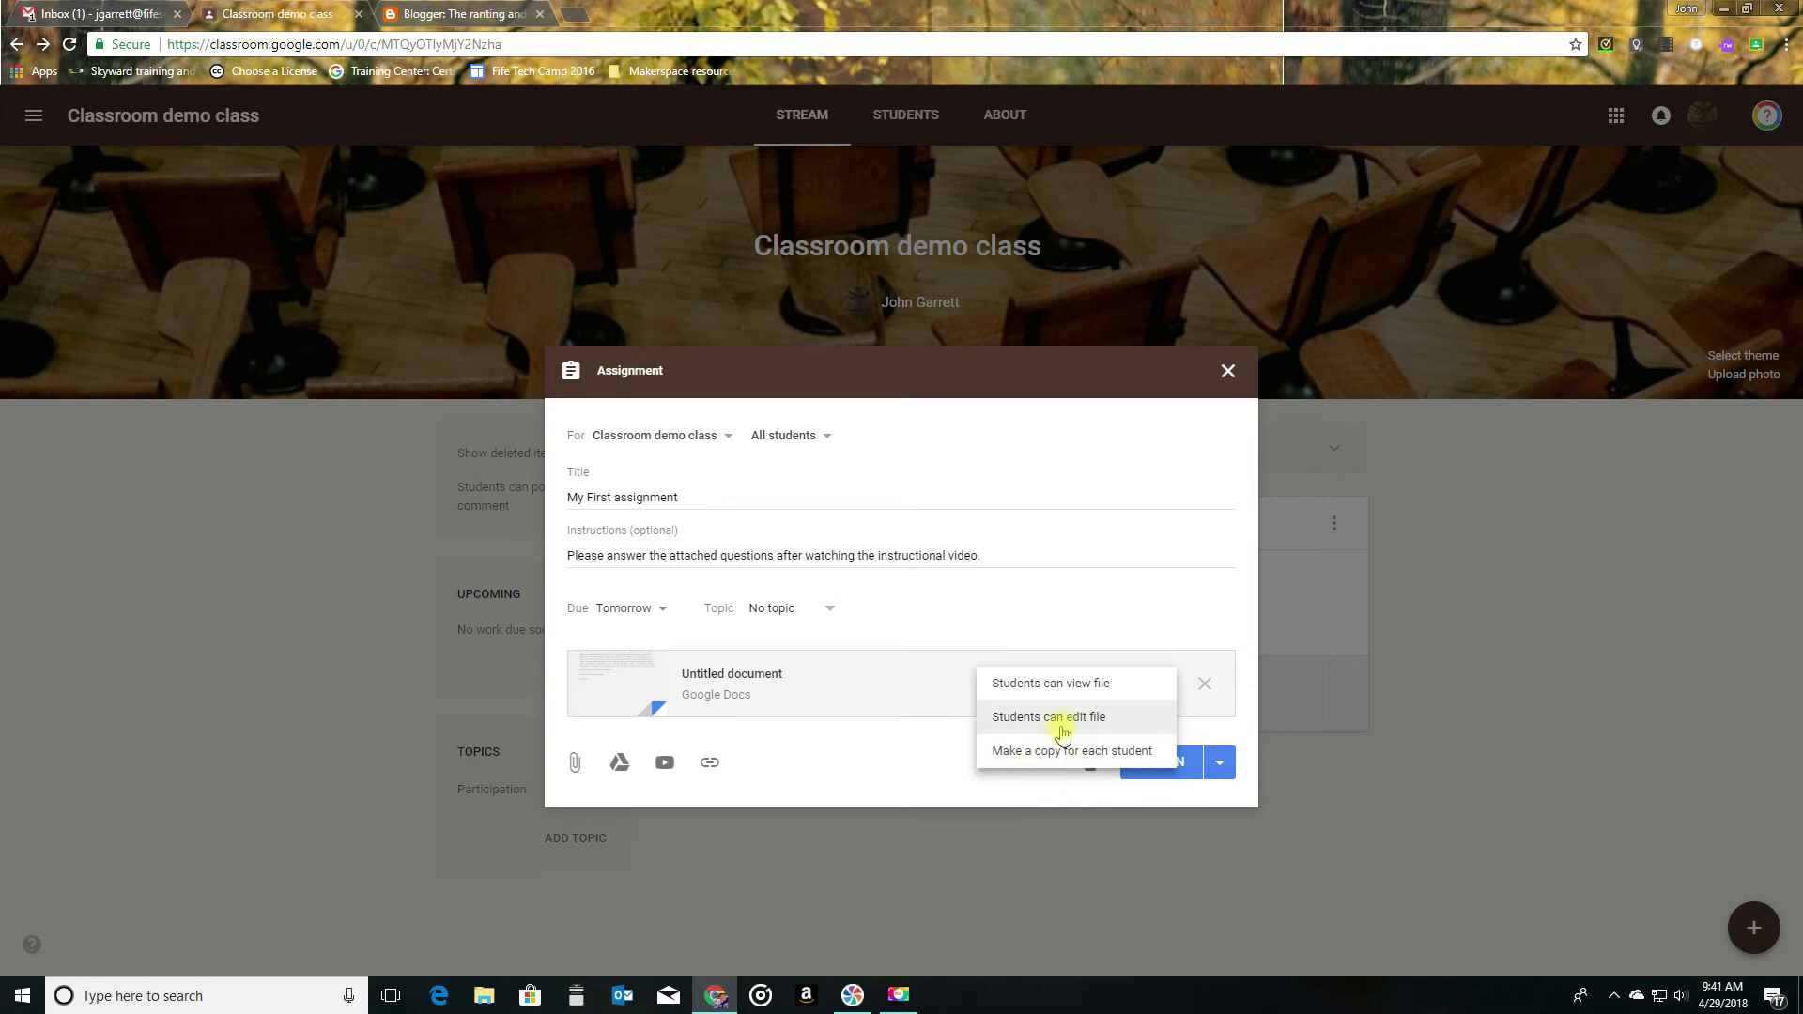
left_click(1078, 604)
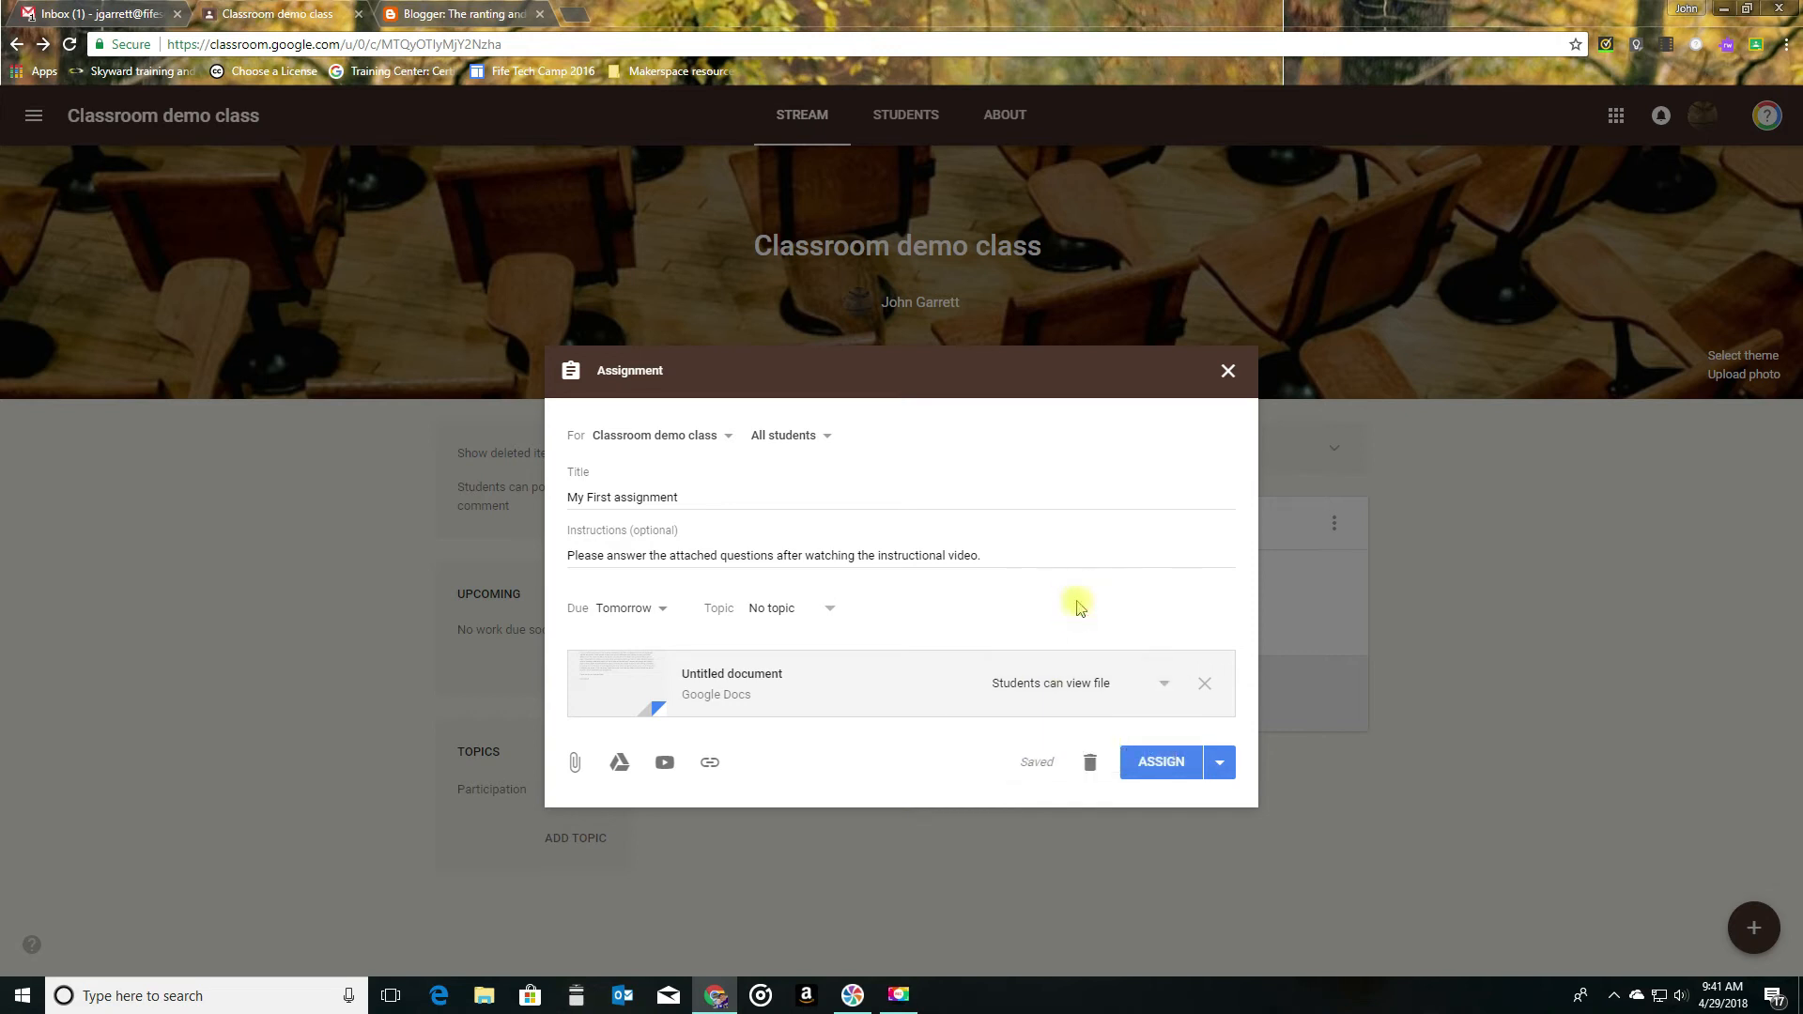
- Search YouTube for "using classroom", refine it to "using google classroom", and attach the 13-minute Google Classroom Tutorial video
left_click(666, 763)
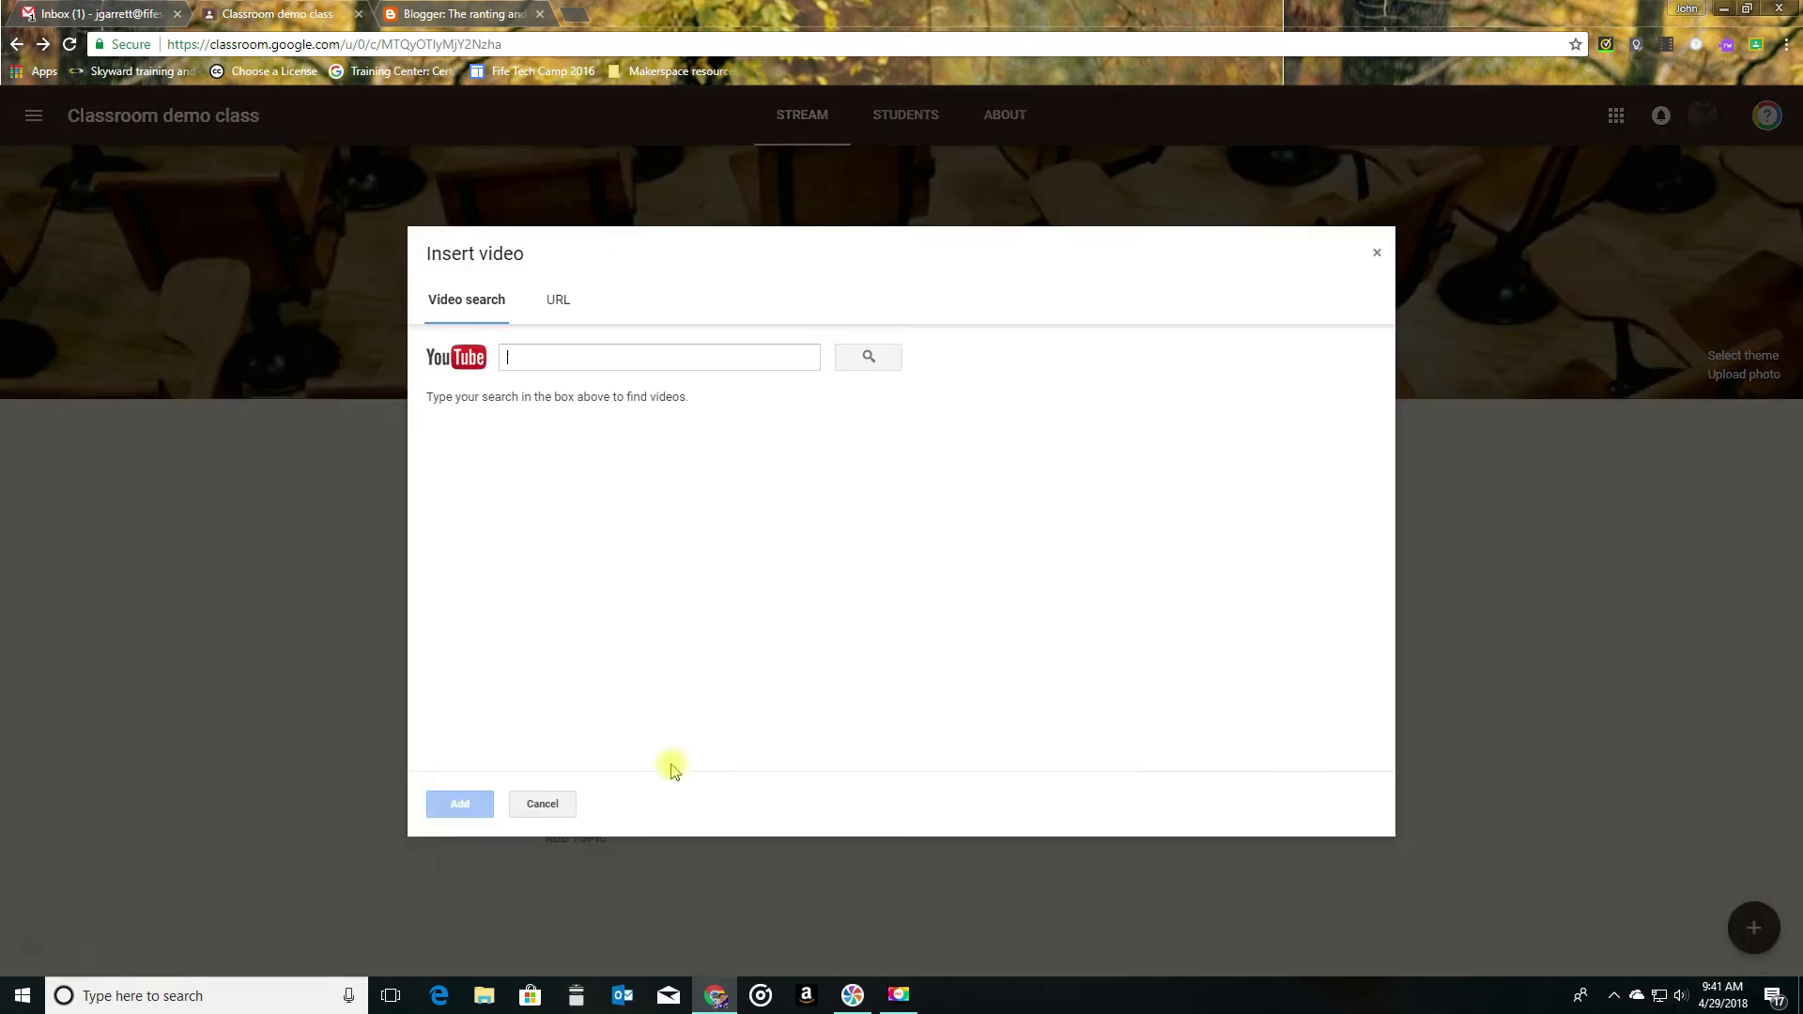
left_click(636, 358)
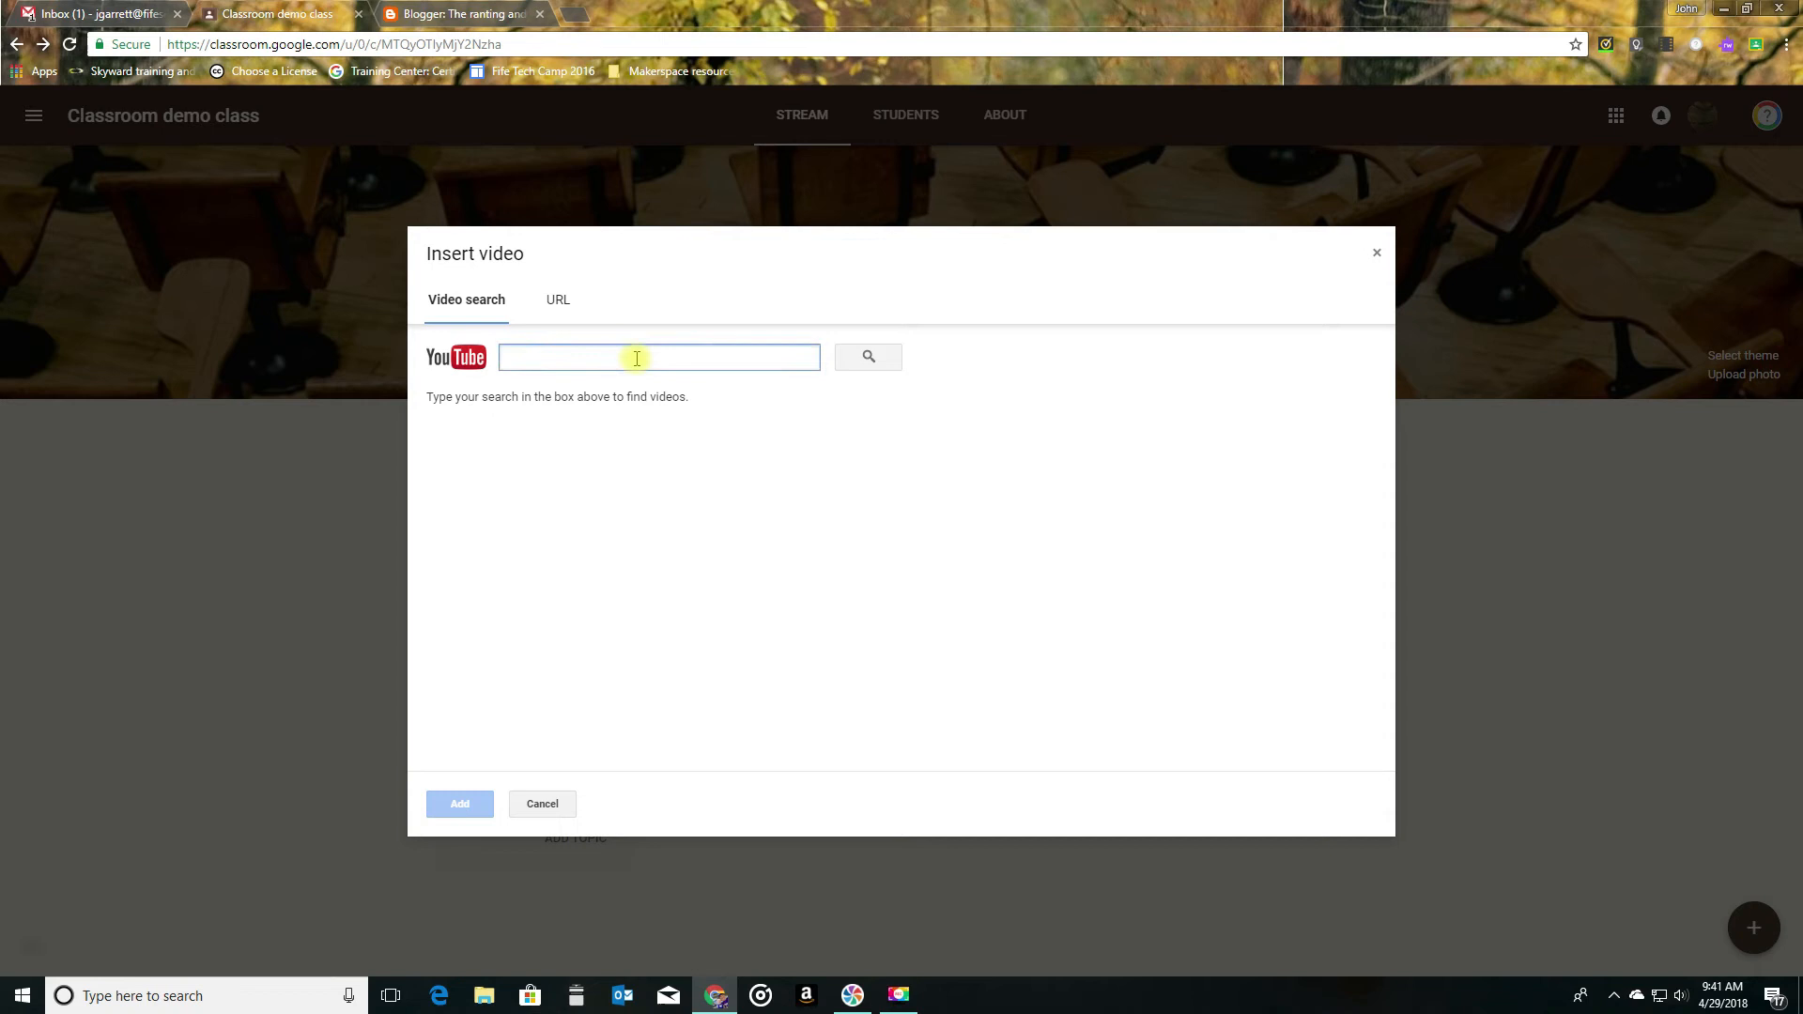
type("using classroom")
key("Return")
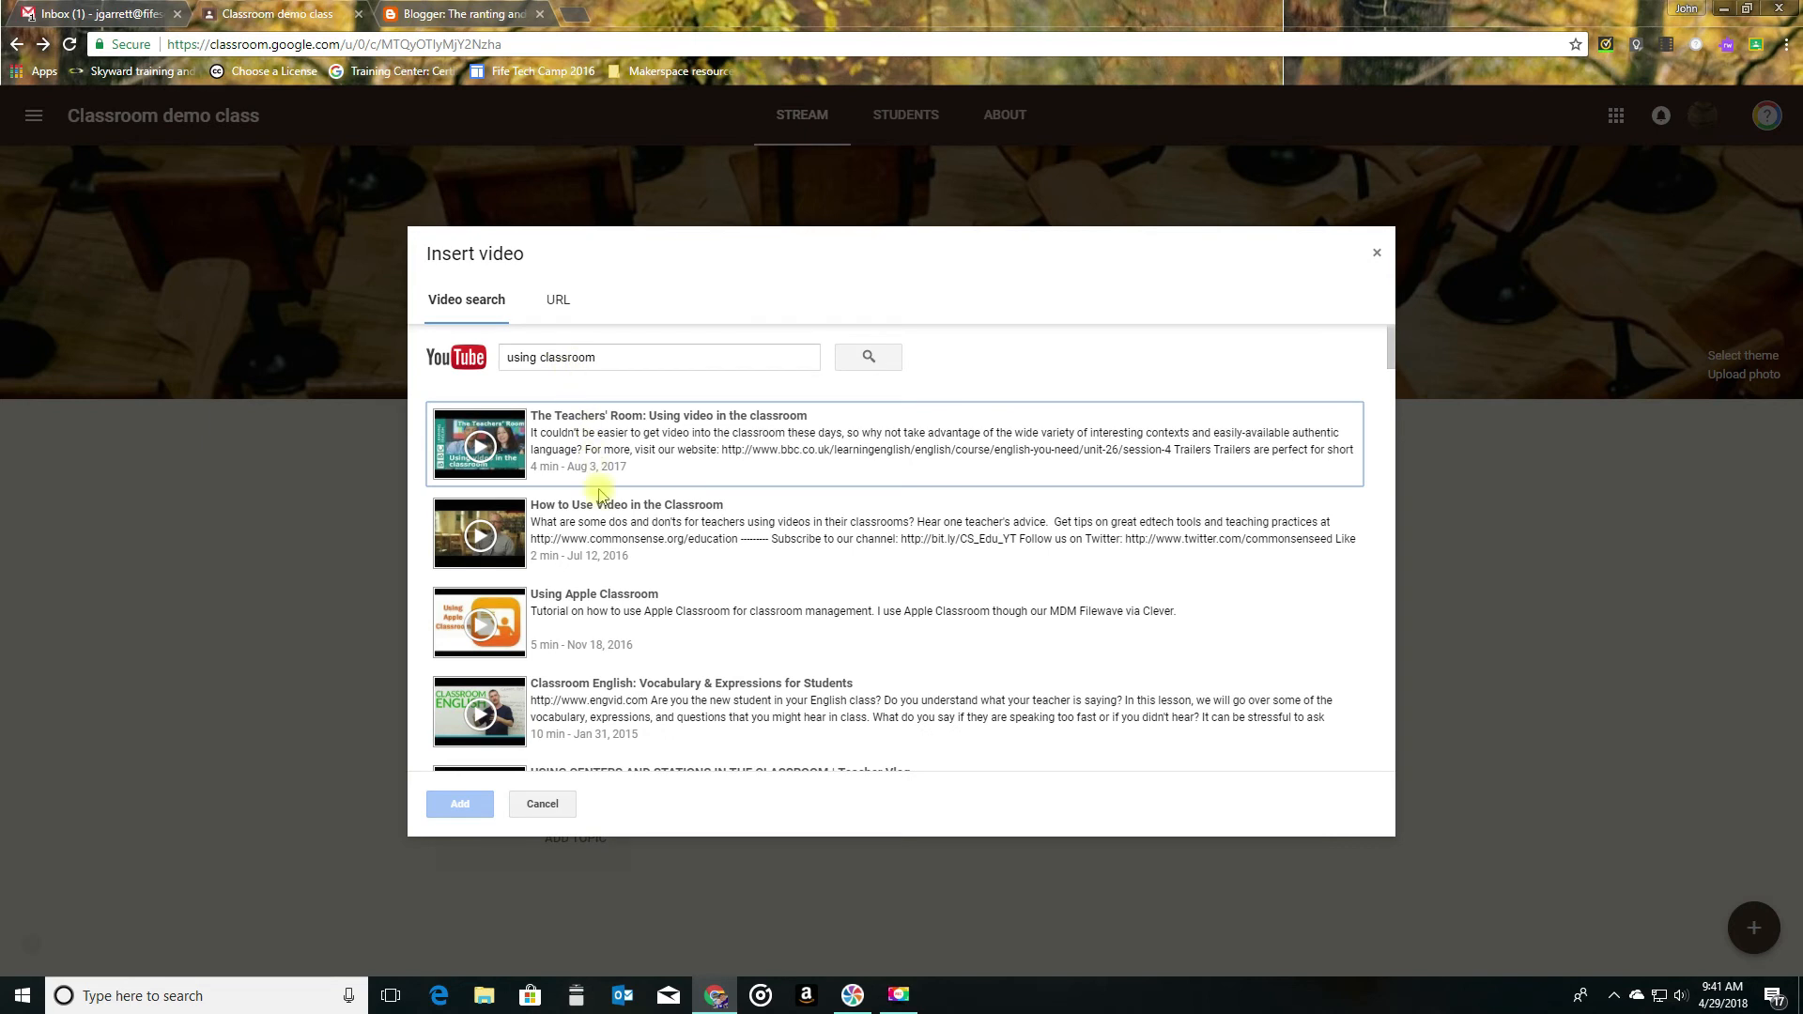
left_click(545, 359)
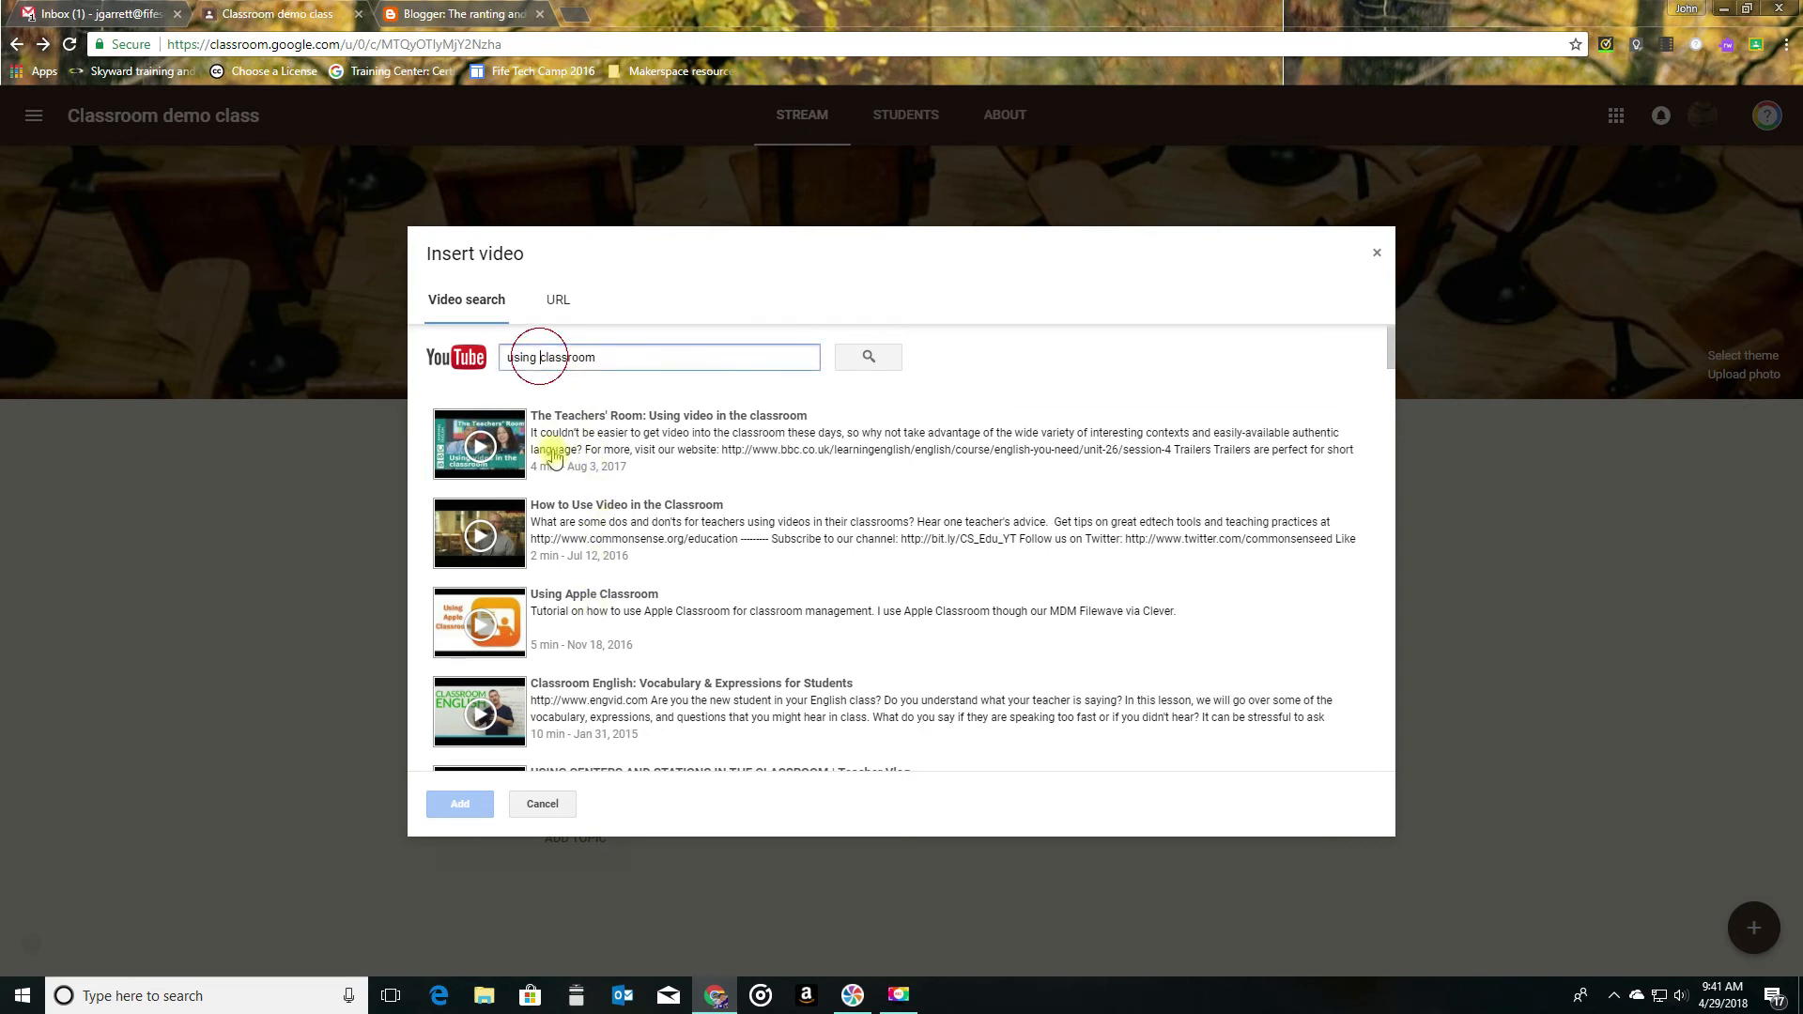
type("google")
key("Return")
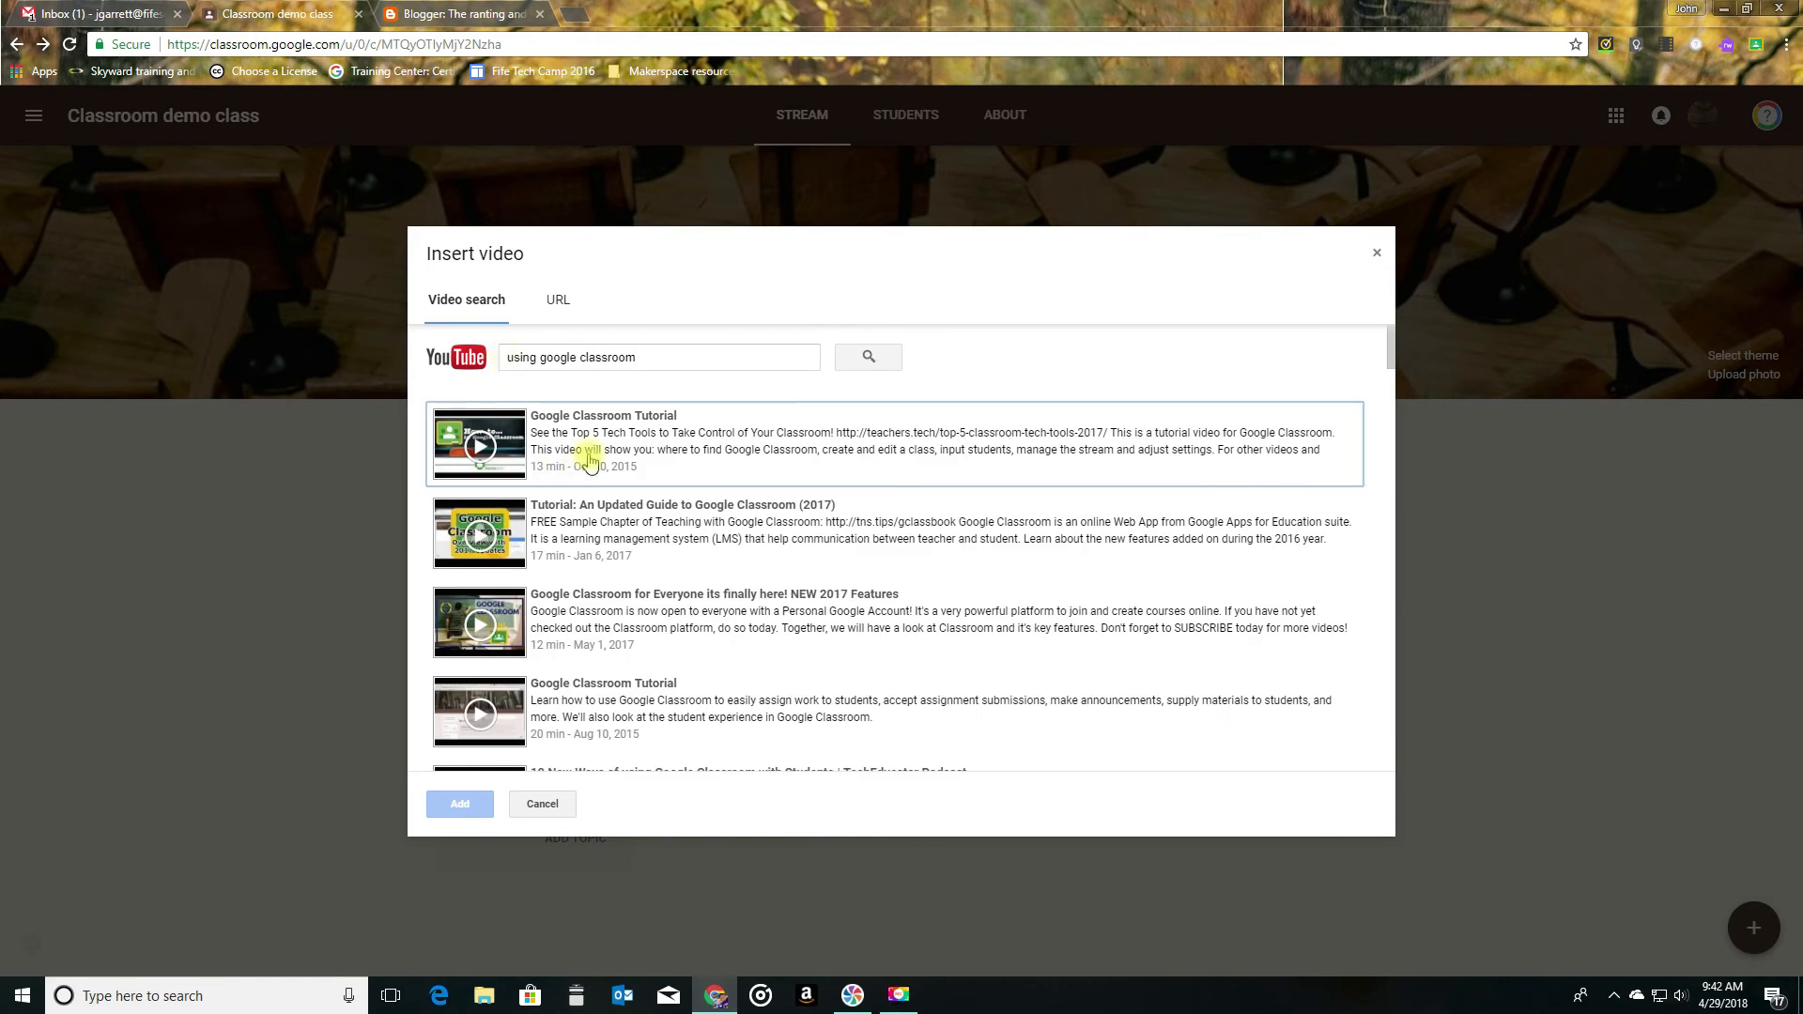
left_click(610, 449)
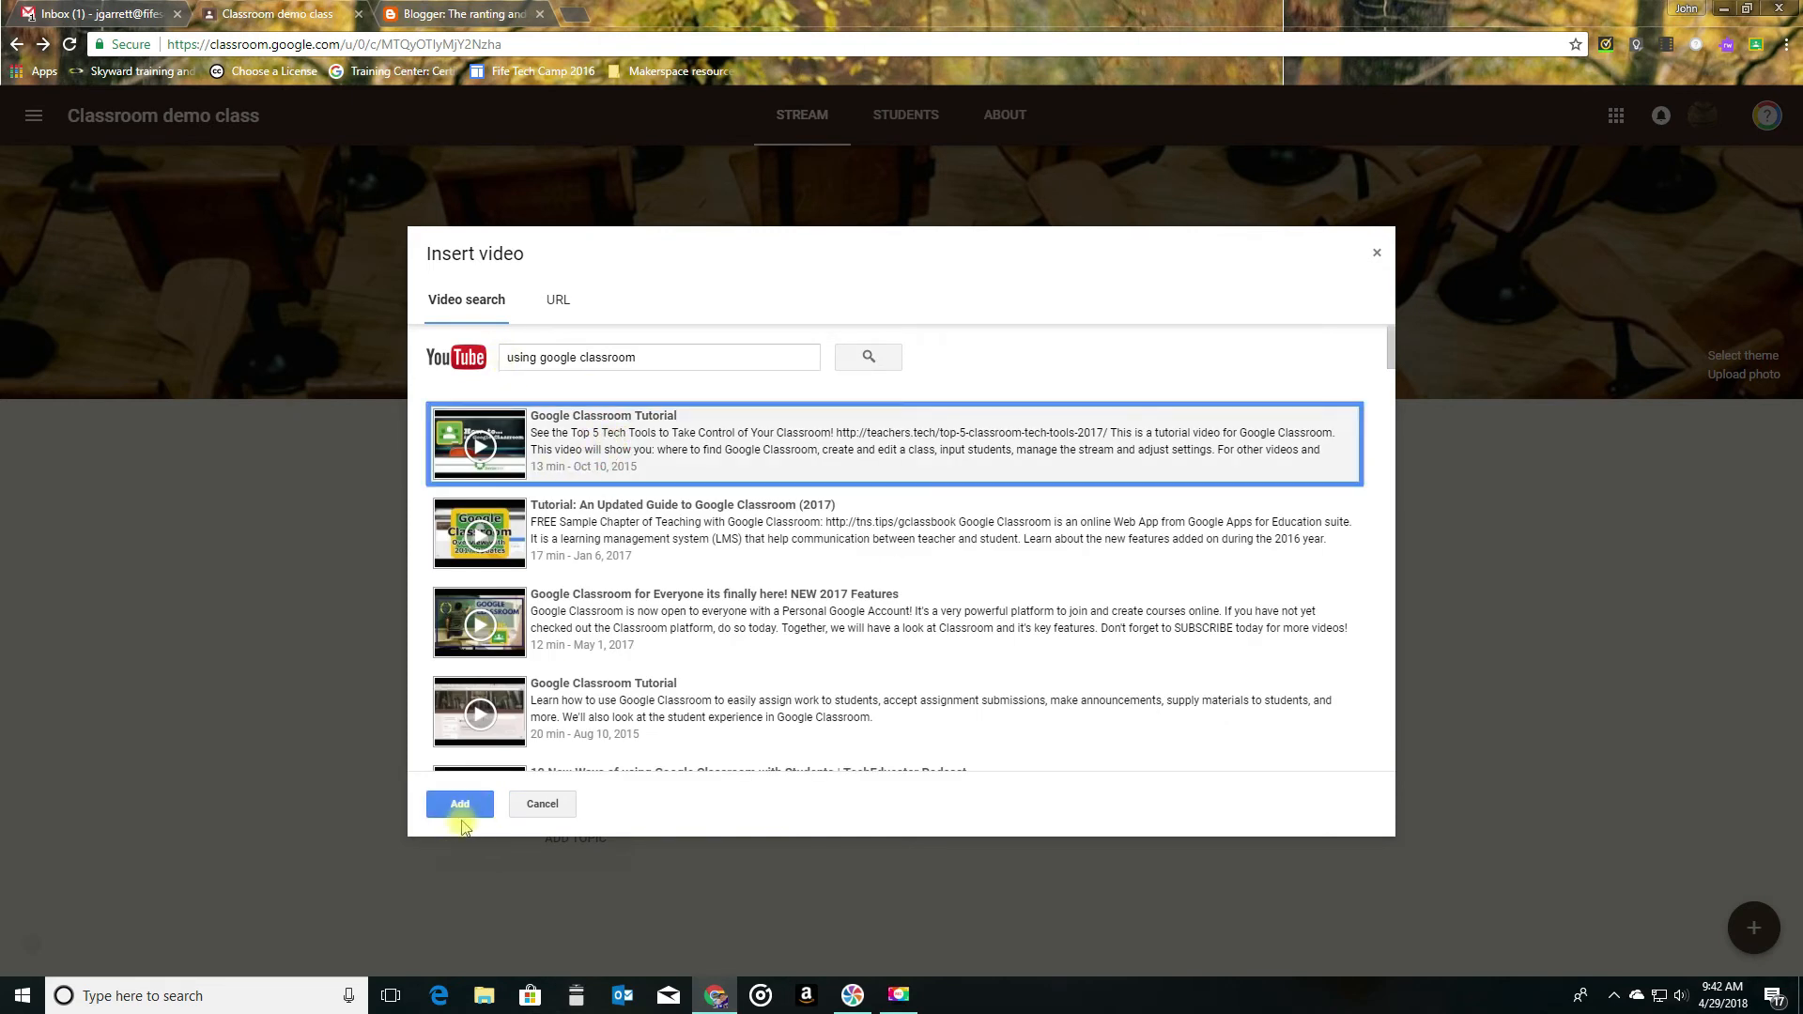
left_click(459, 807)
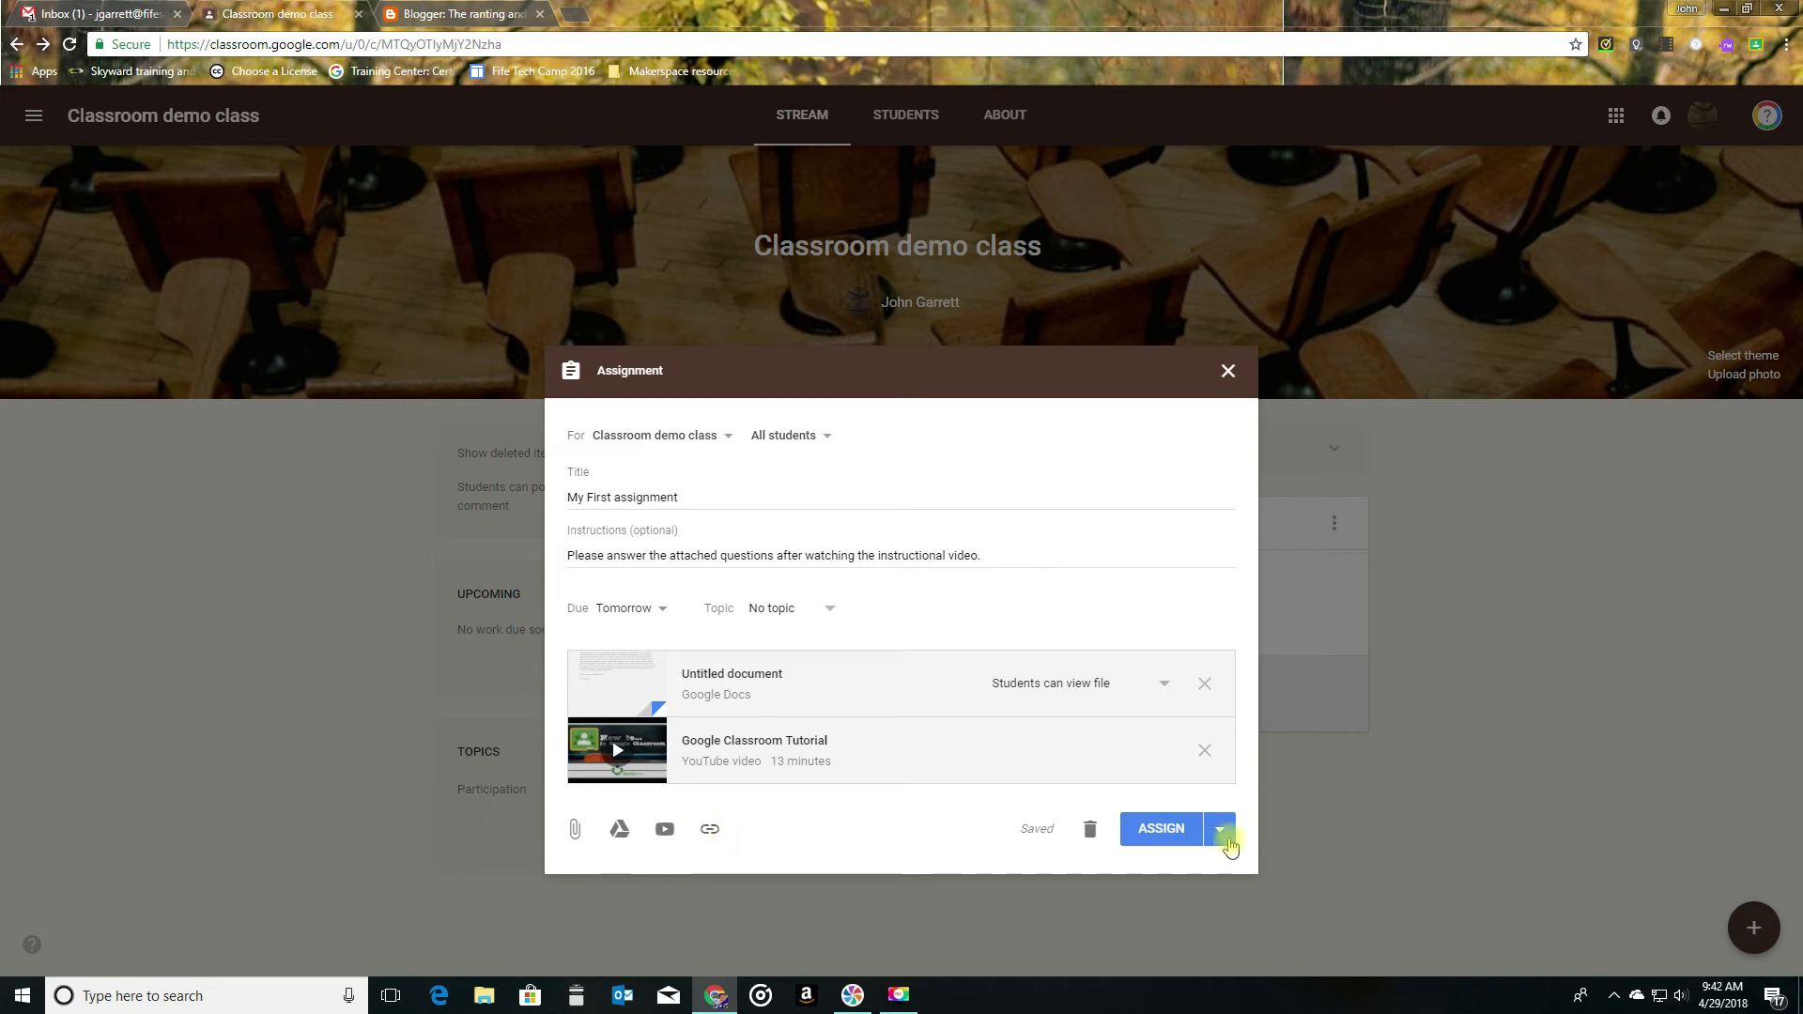
- View the scheduling options for the assignment and go back without scheduling it
left_click(1220, 833)
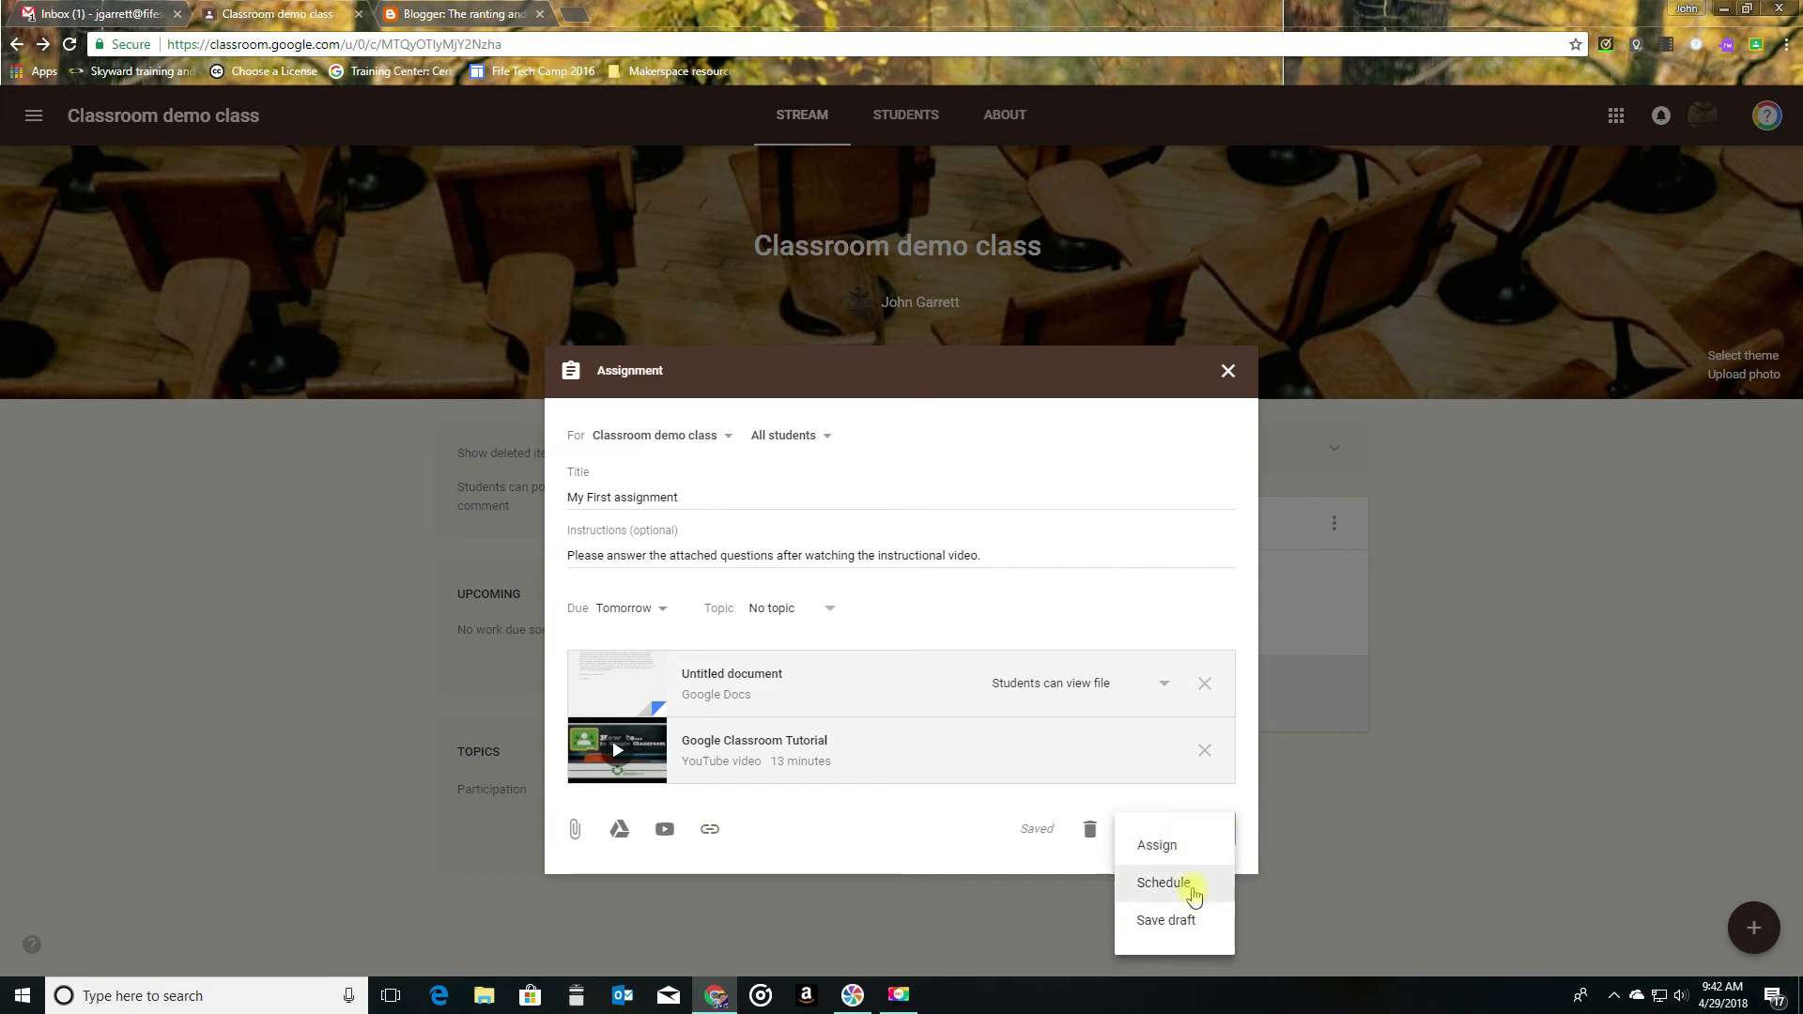
left_click(1192, 892)
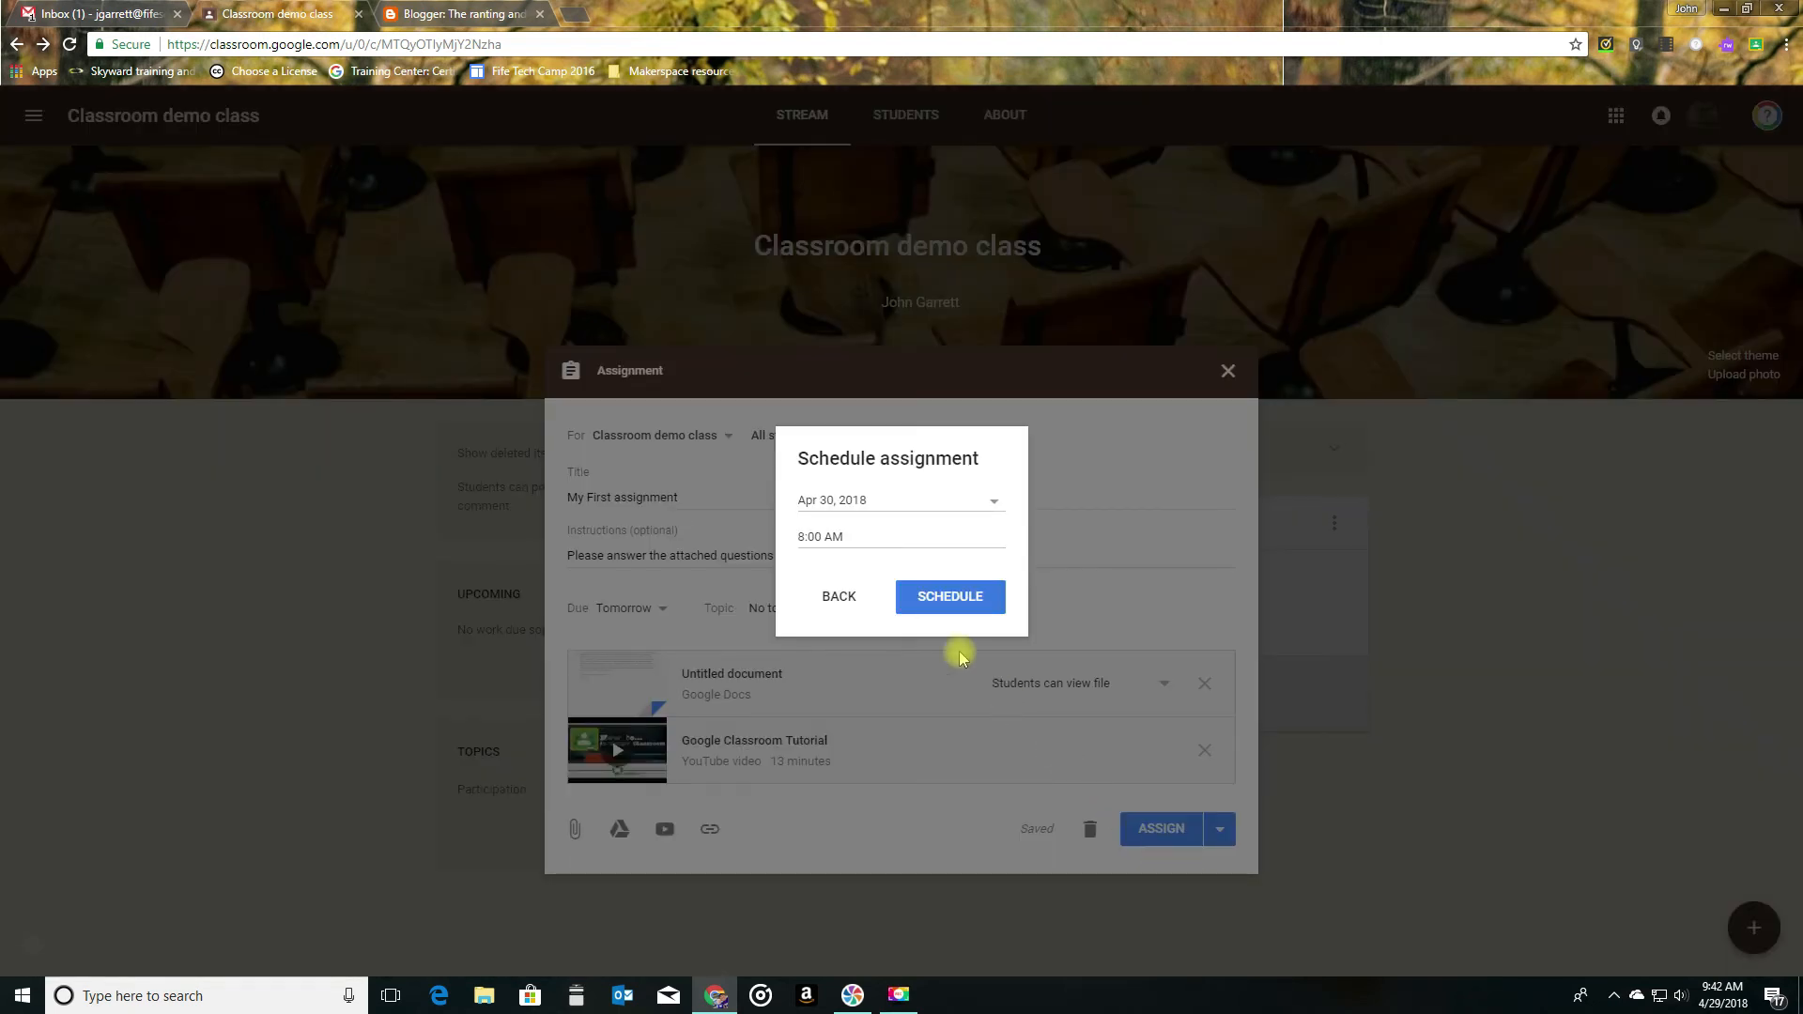
left_click(839, 601)
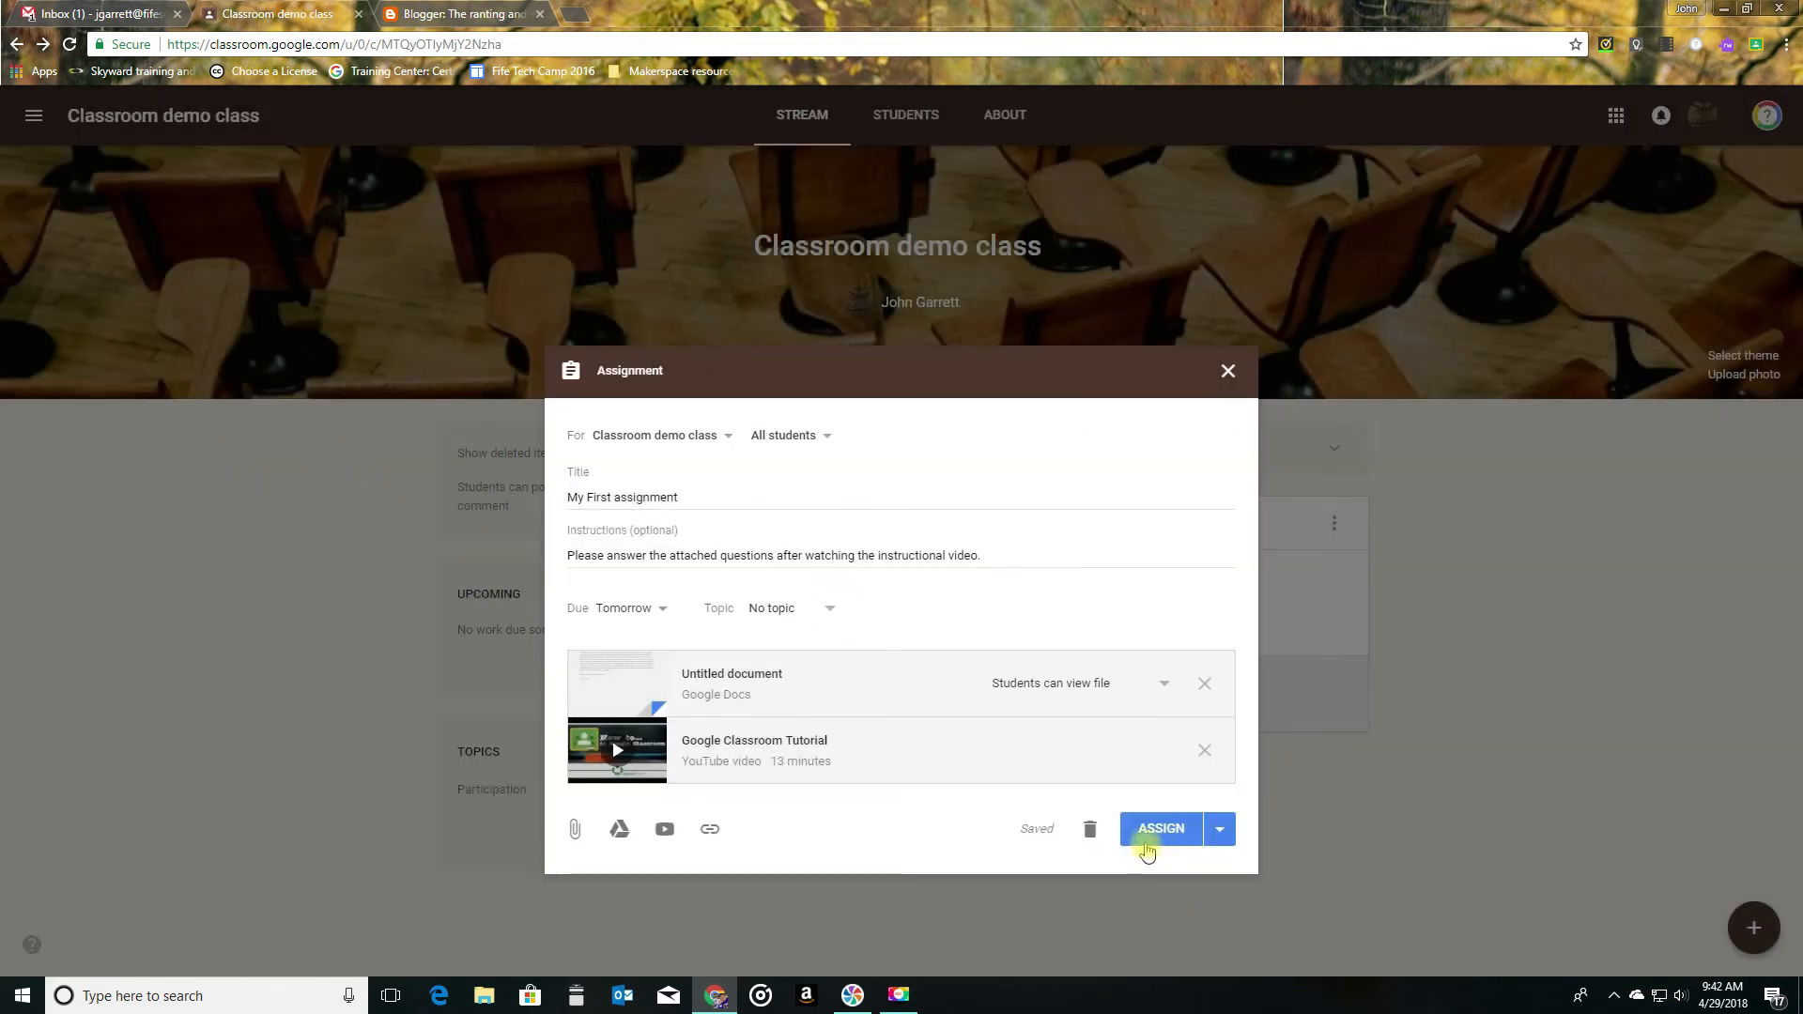
- Assign My First assignment to the class immediately and open its student work page
left_click(1153, 833)
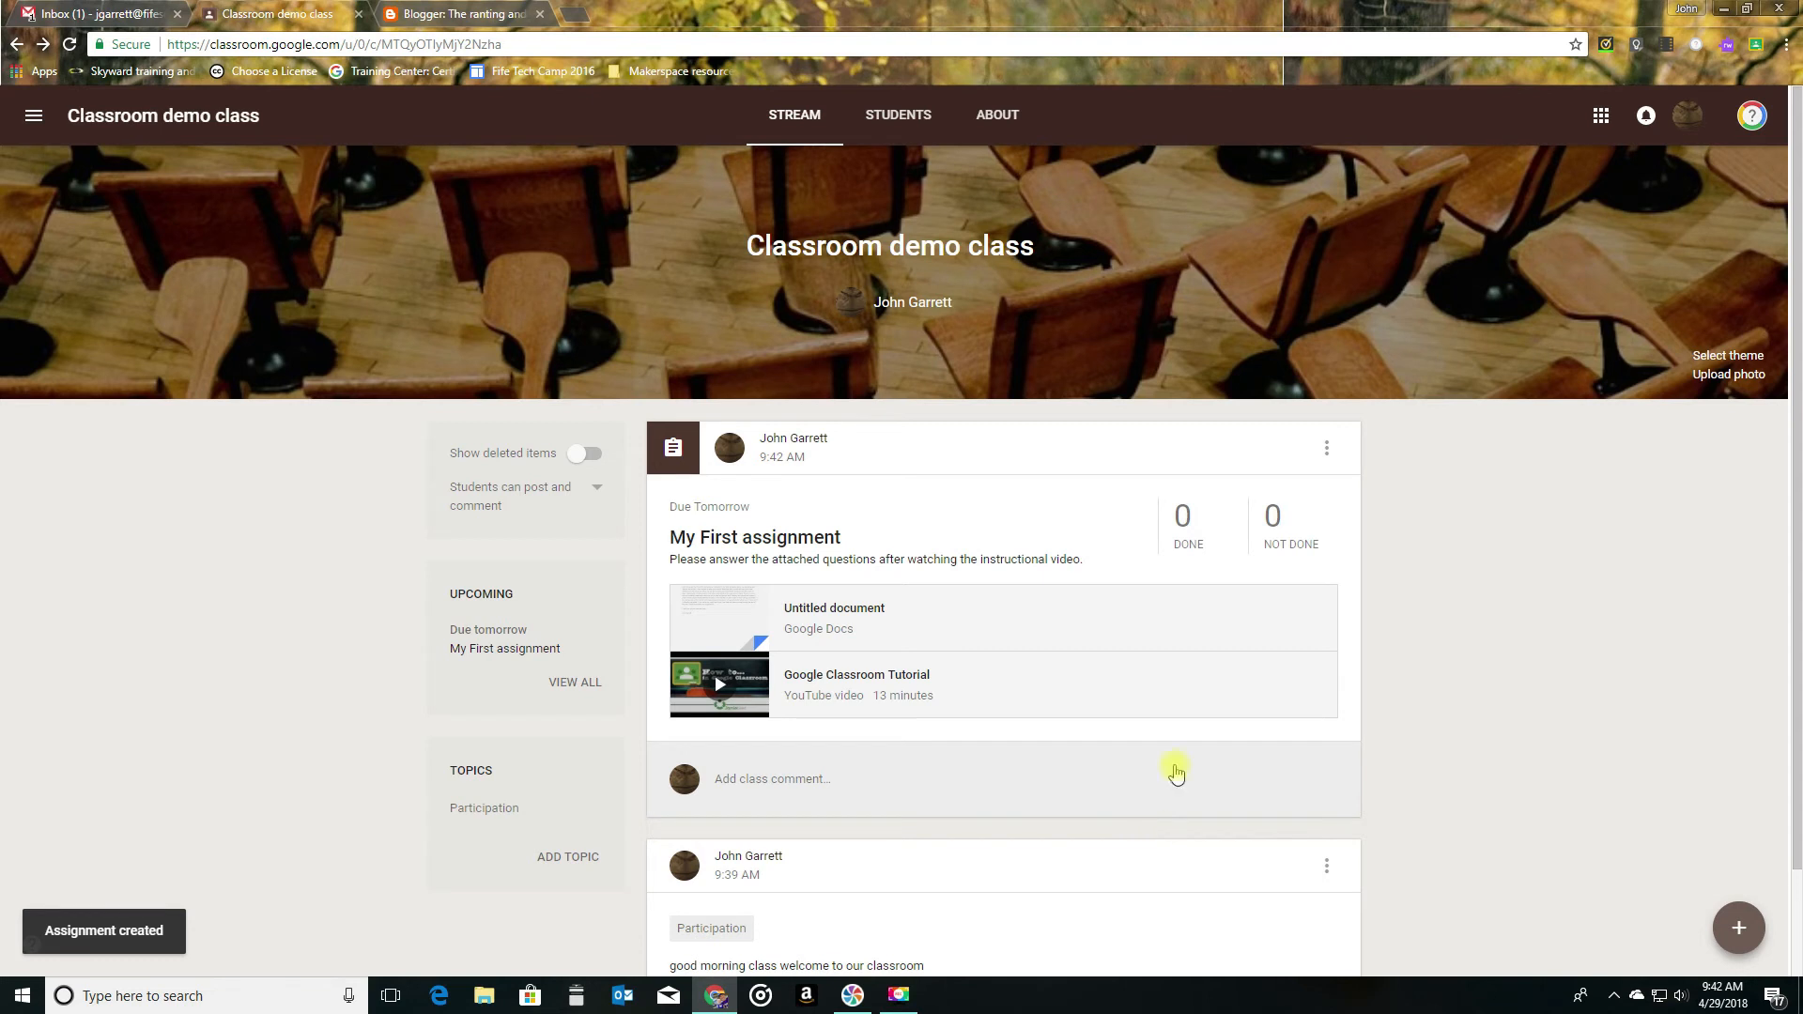
left_click(793, 536)
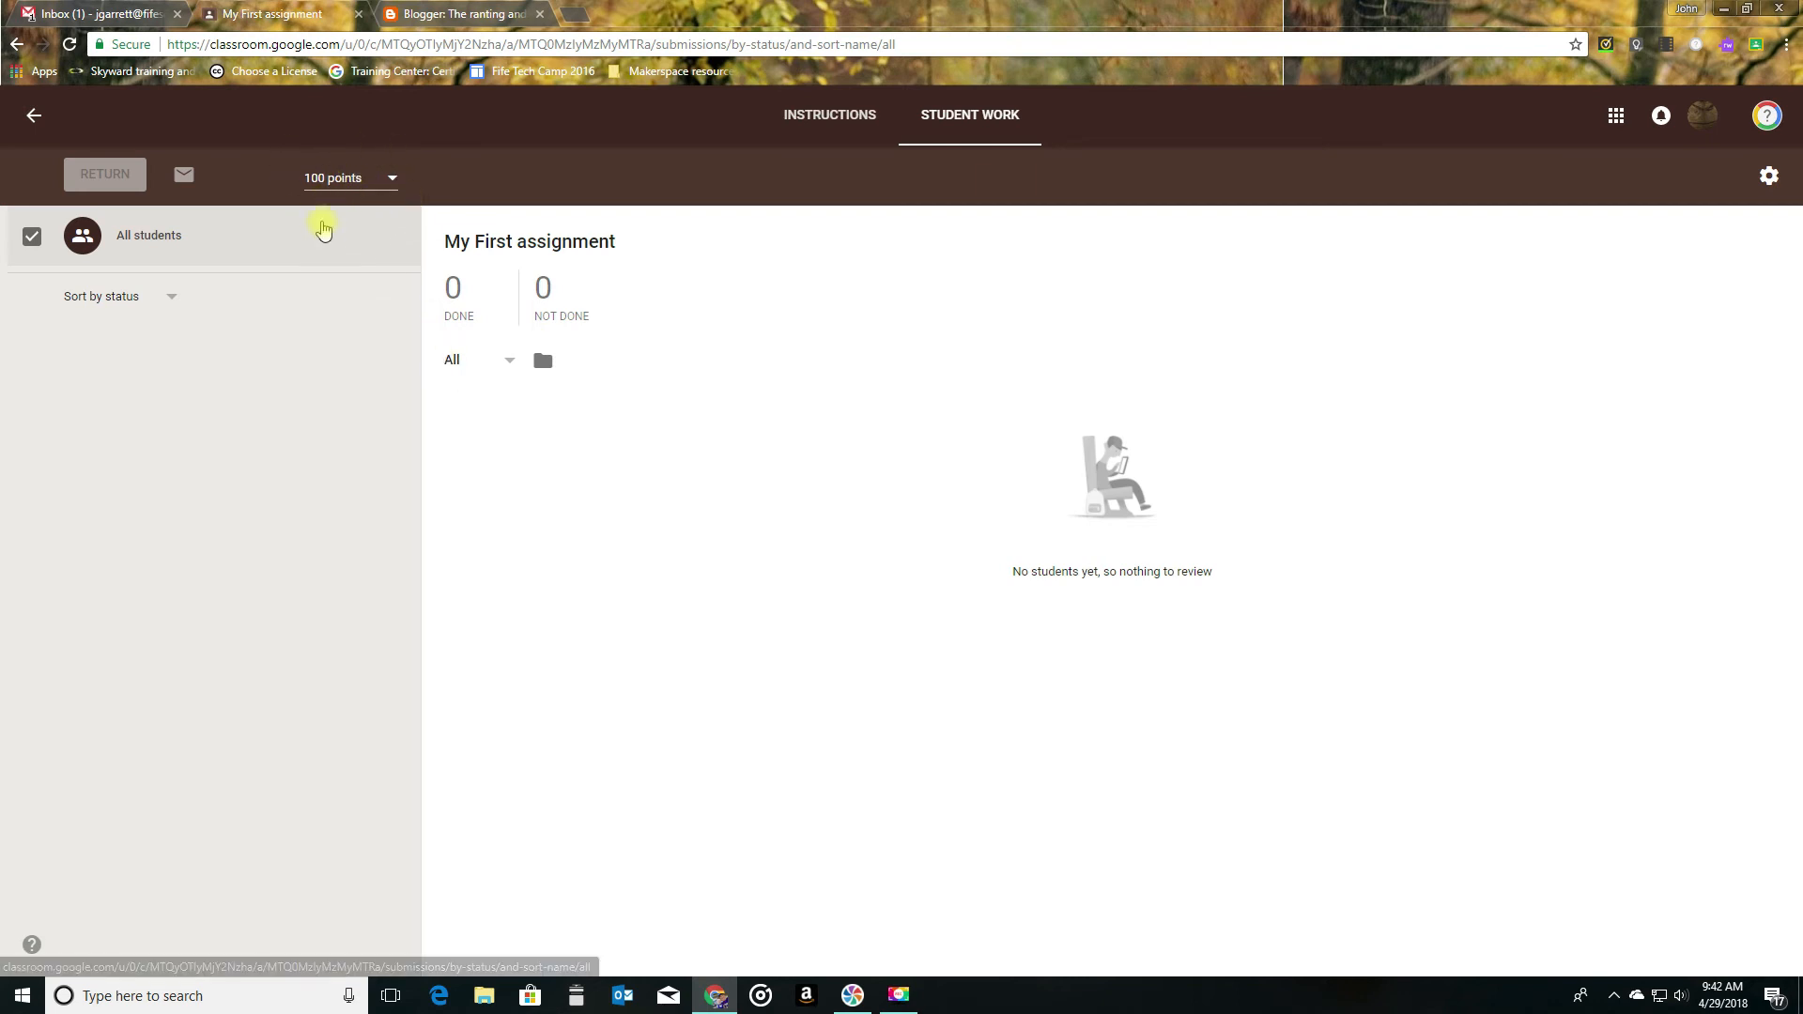
- View the point value choices and the instructions page of My First assignment, and return to the class stream
left_click(336, 182)
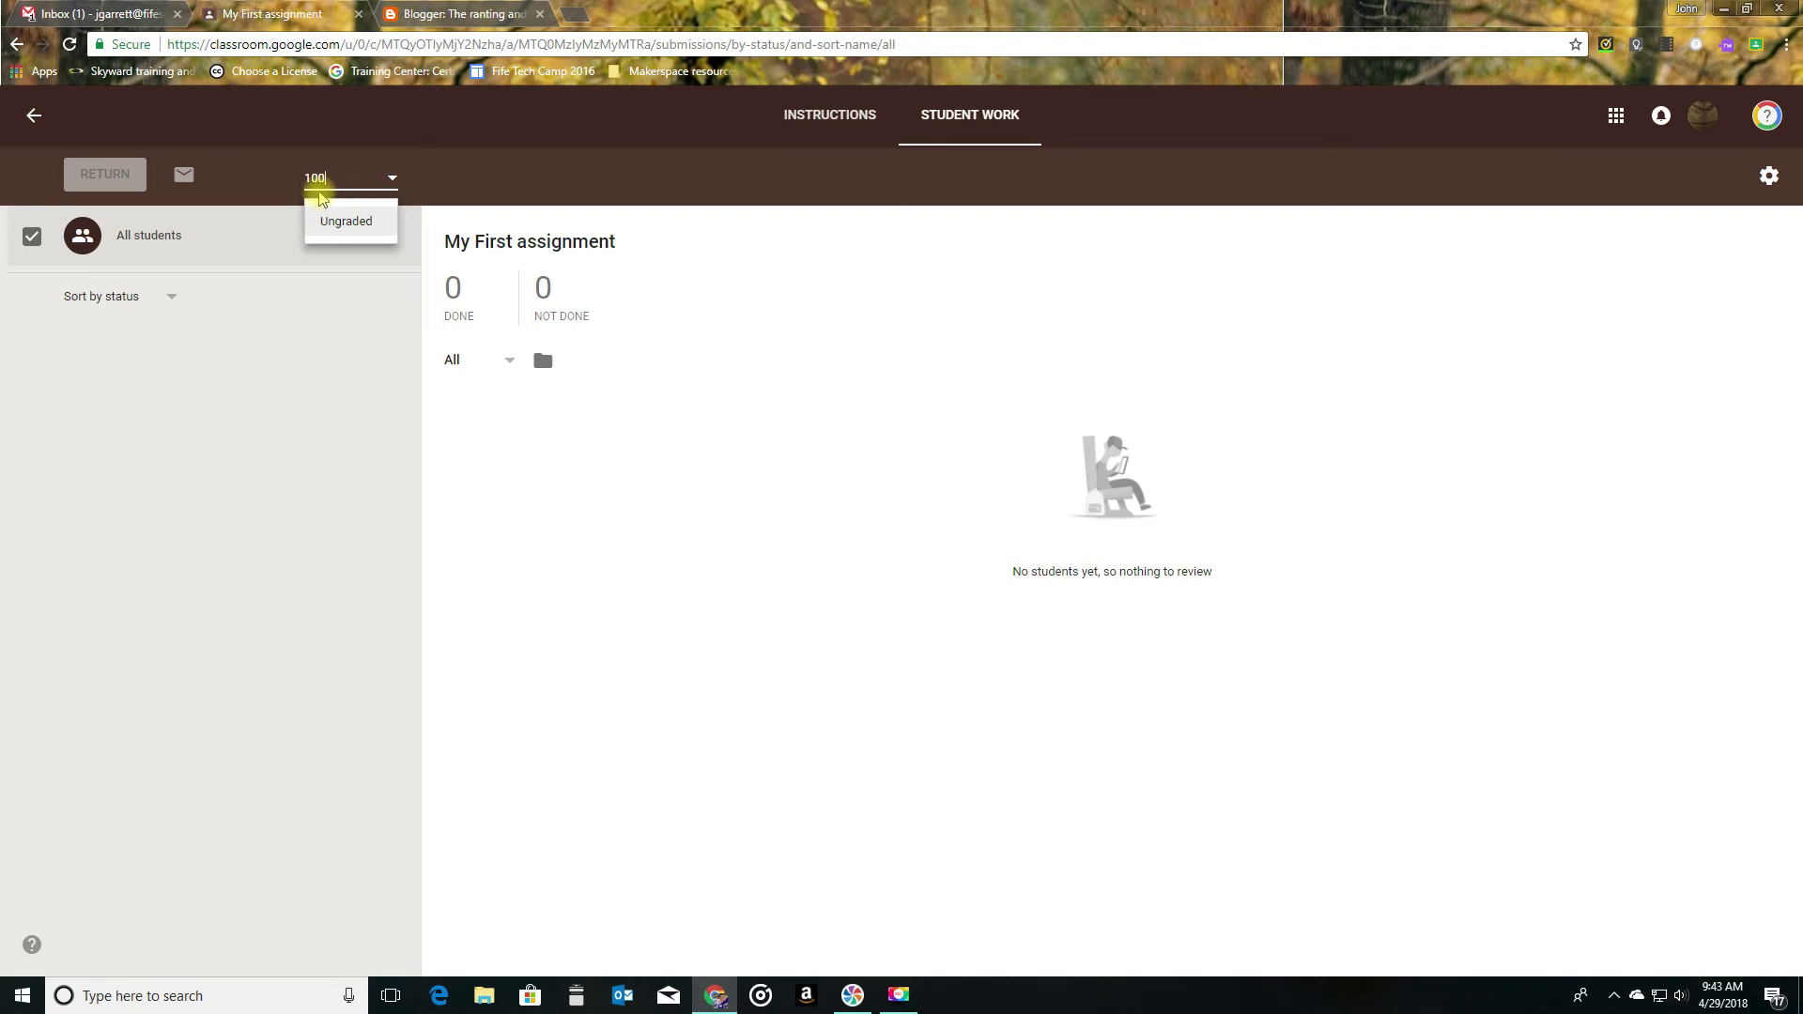
left_click(375, 353)
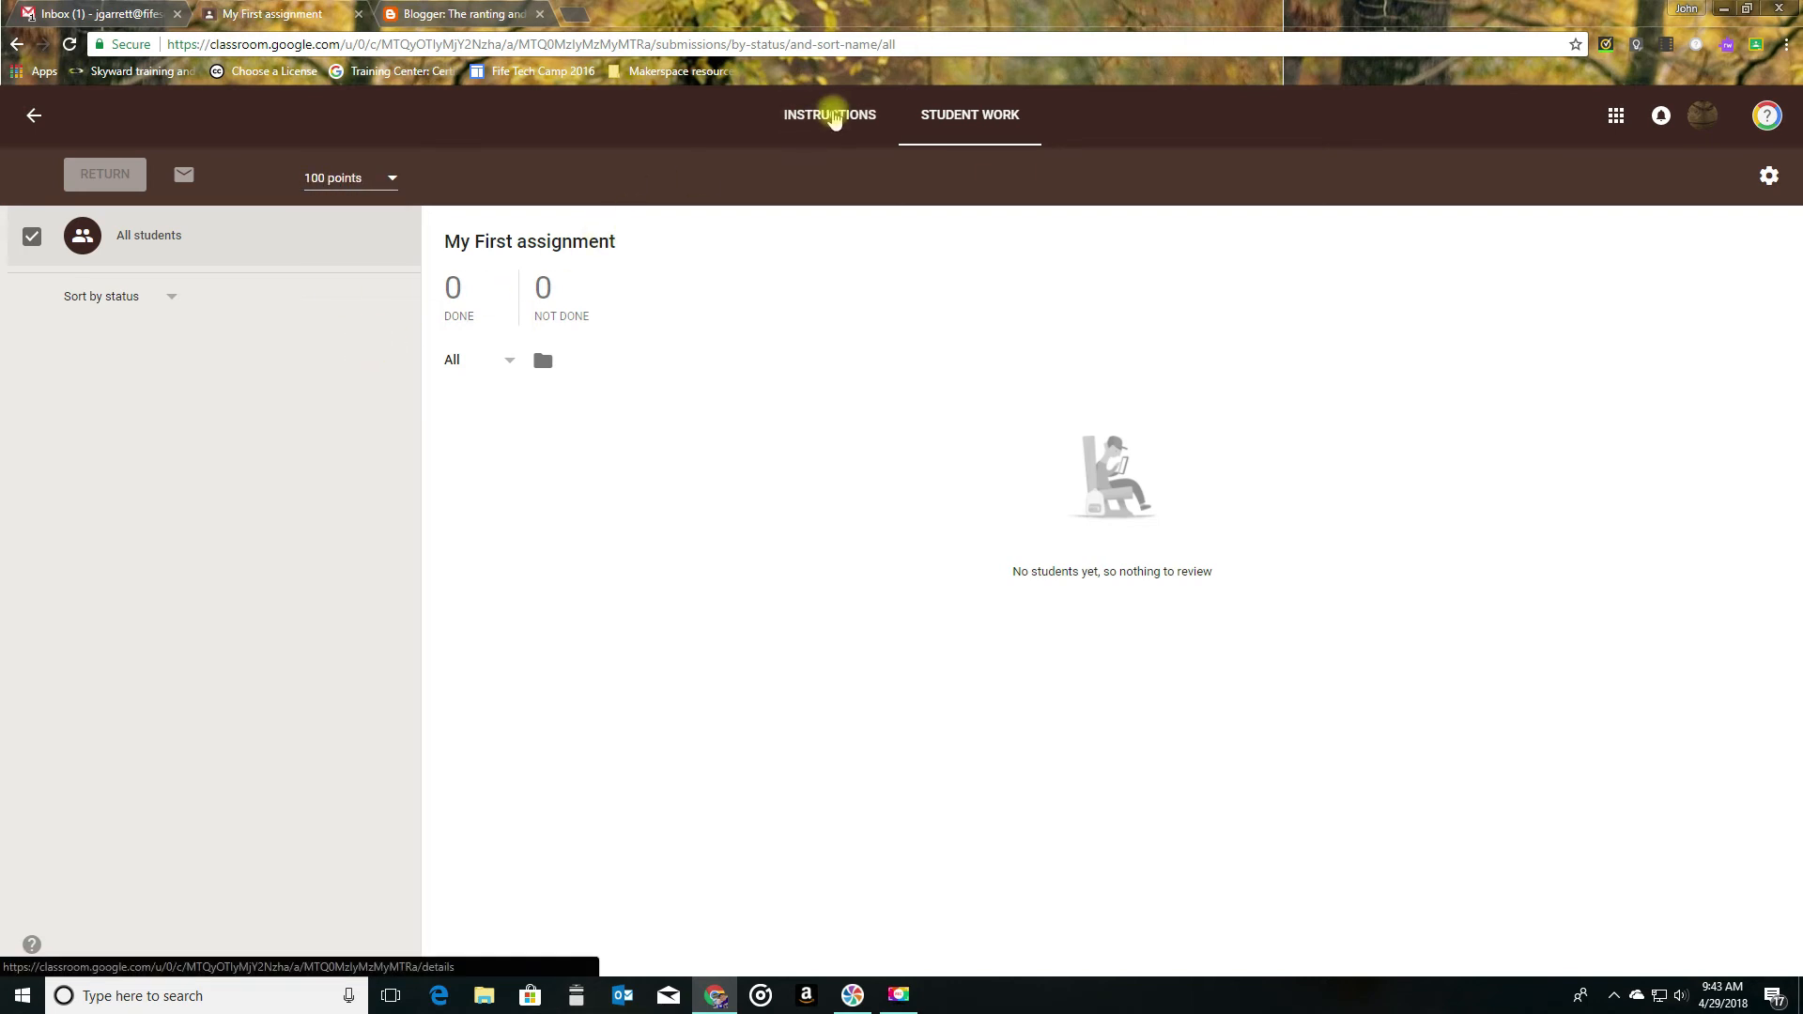
left_click(835, 116)
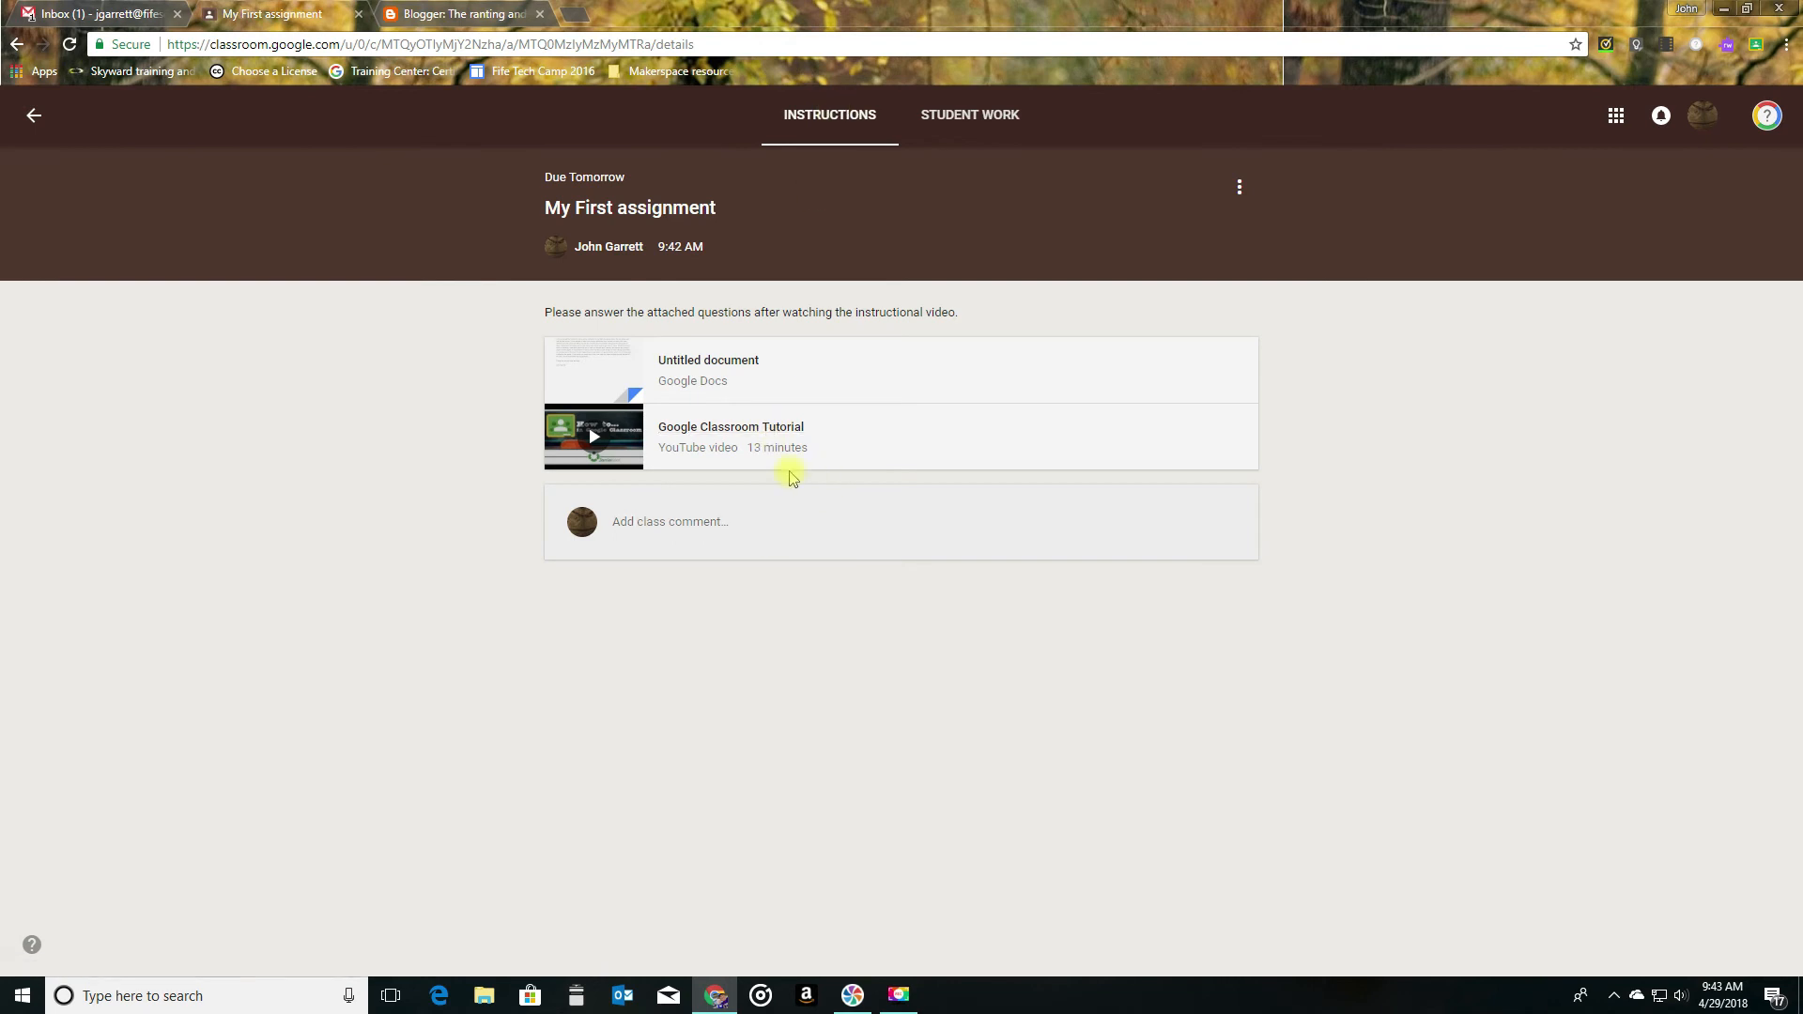
left_click(36, 115)
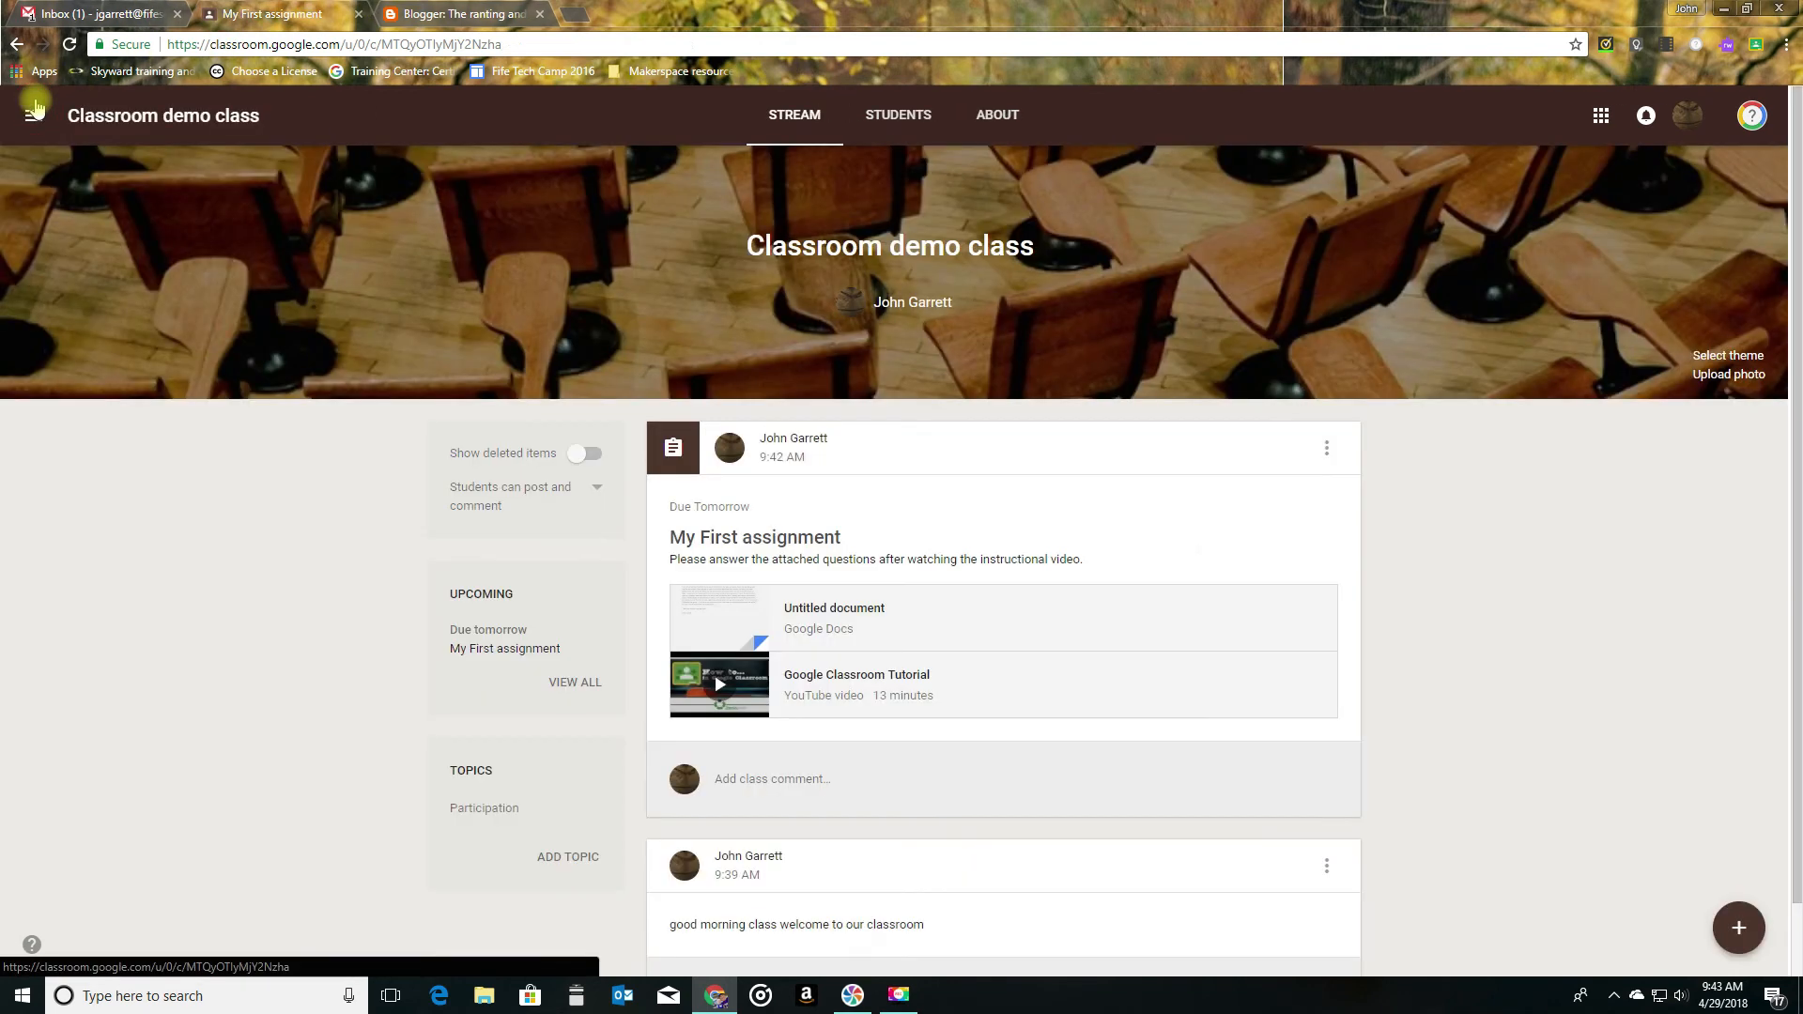
- Create a question for the class reading "What is the best way to post an announcement in google classroom?", correcting the misspelled word
mouse_move(1742, 925)
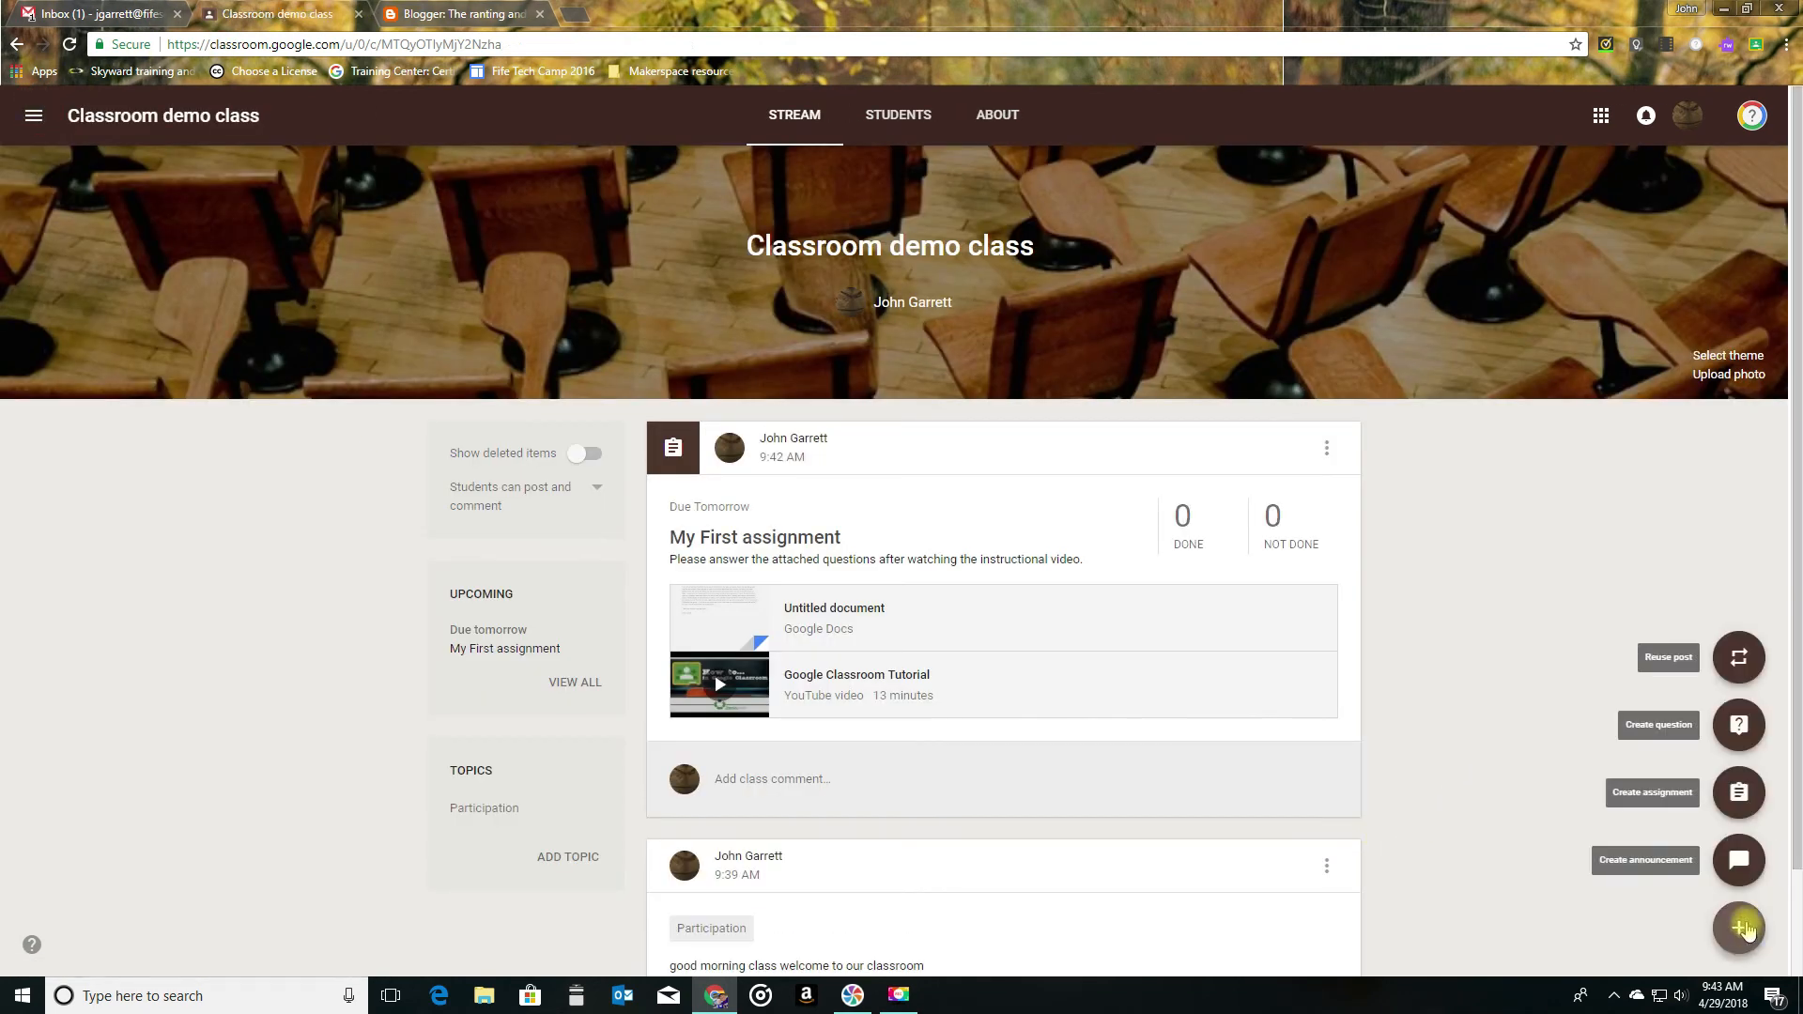
left_click(1752, 733)
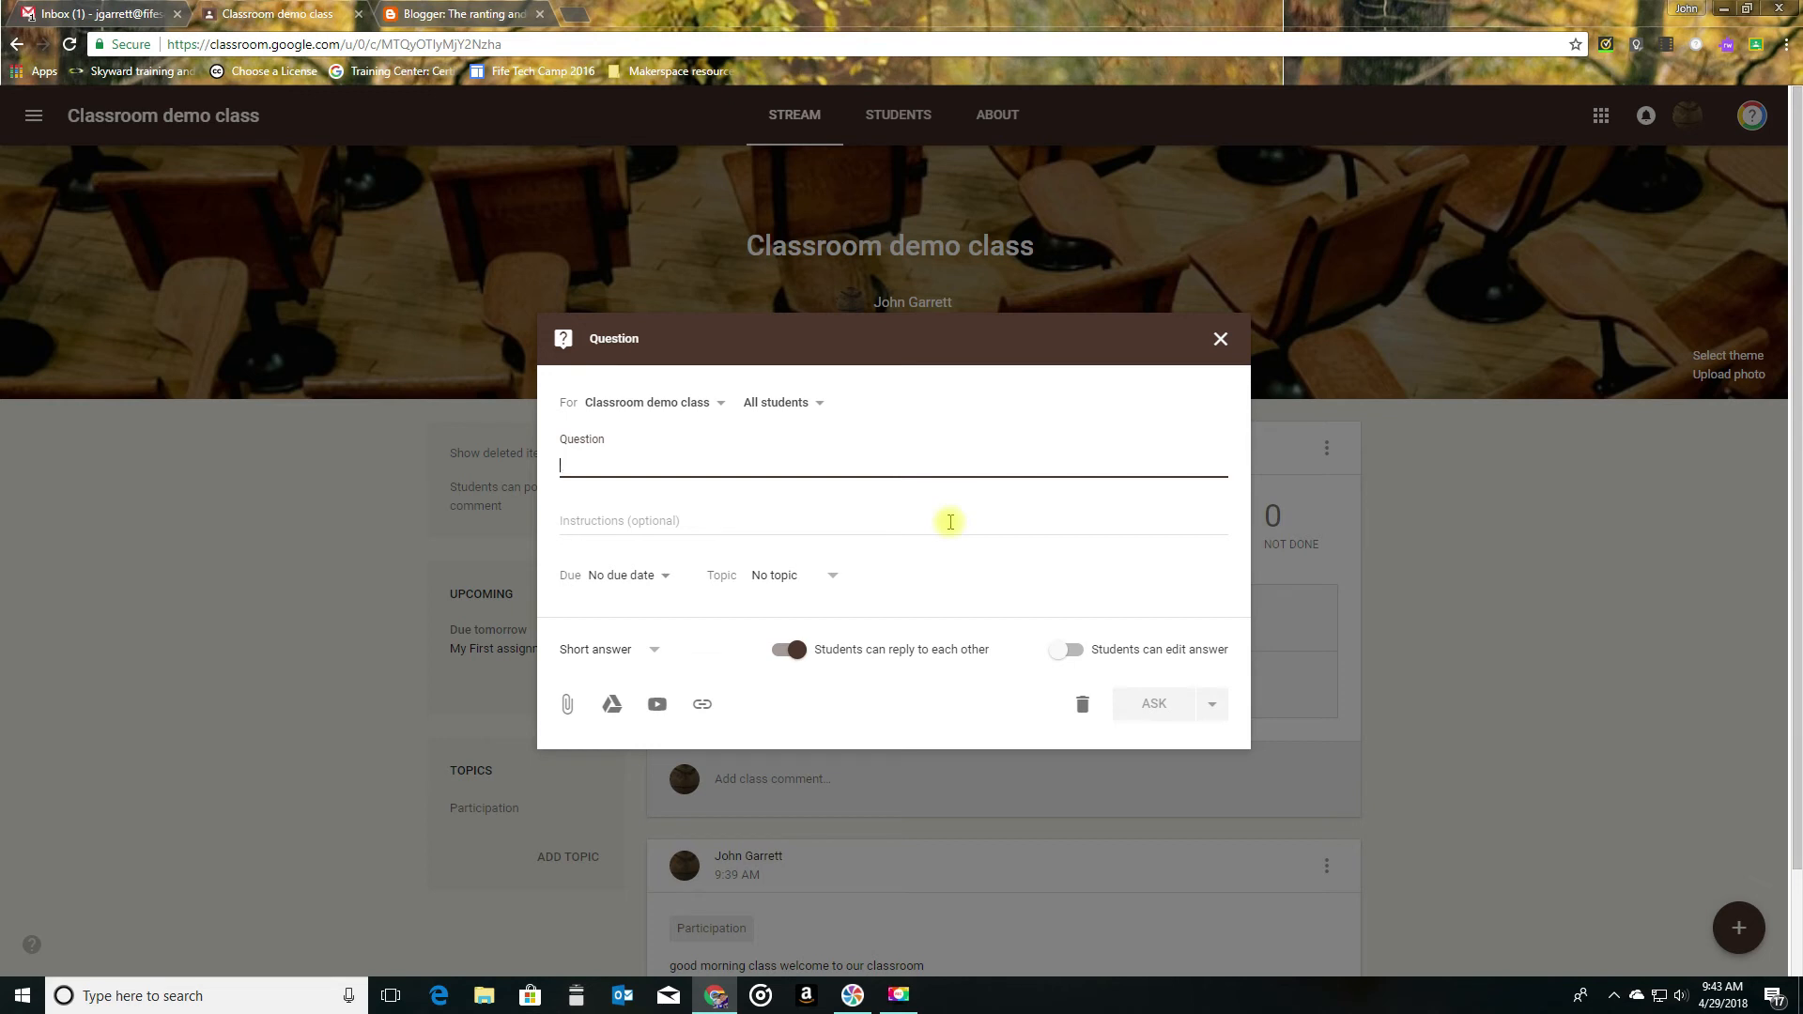
type("What is the best way to post an annoucement in")
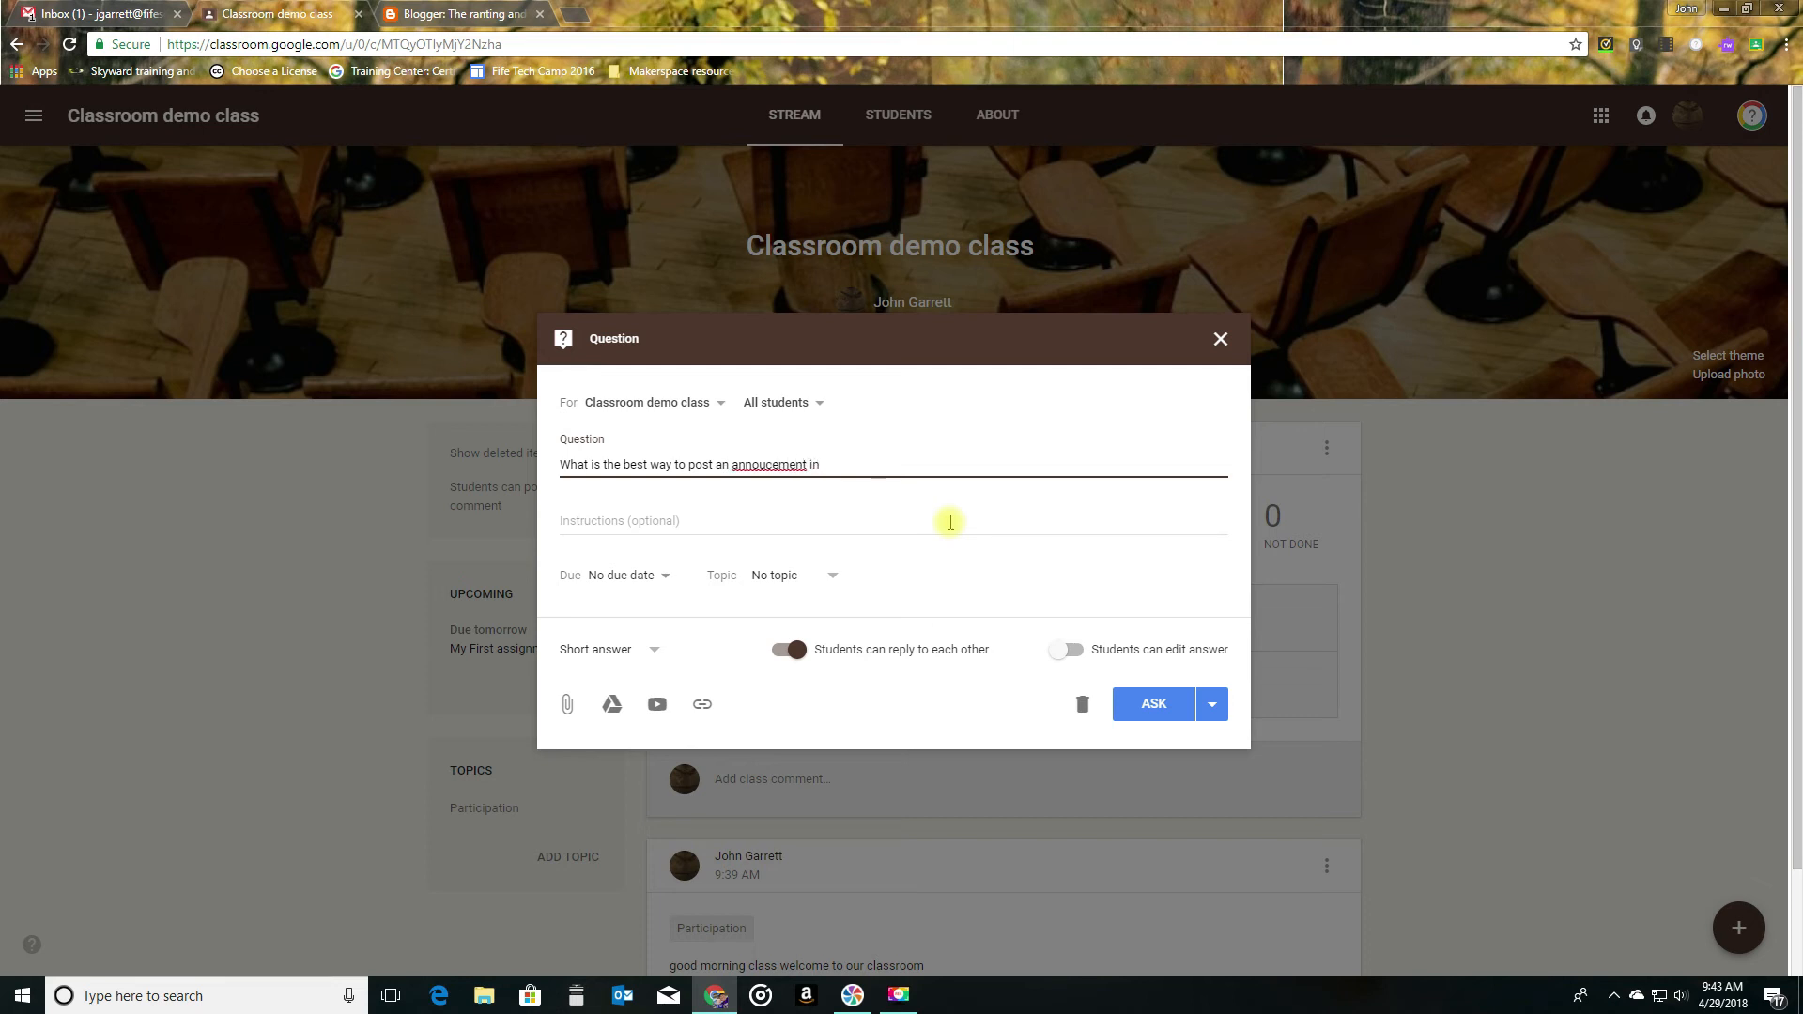
right_click(748, 462)
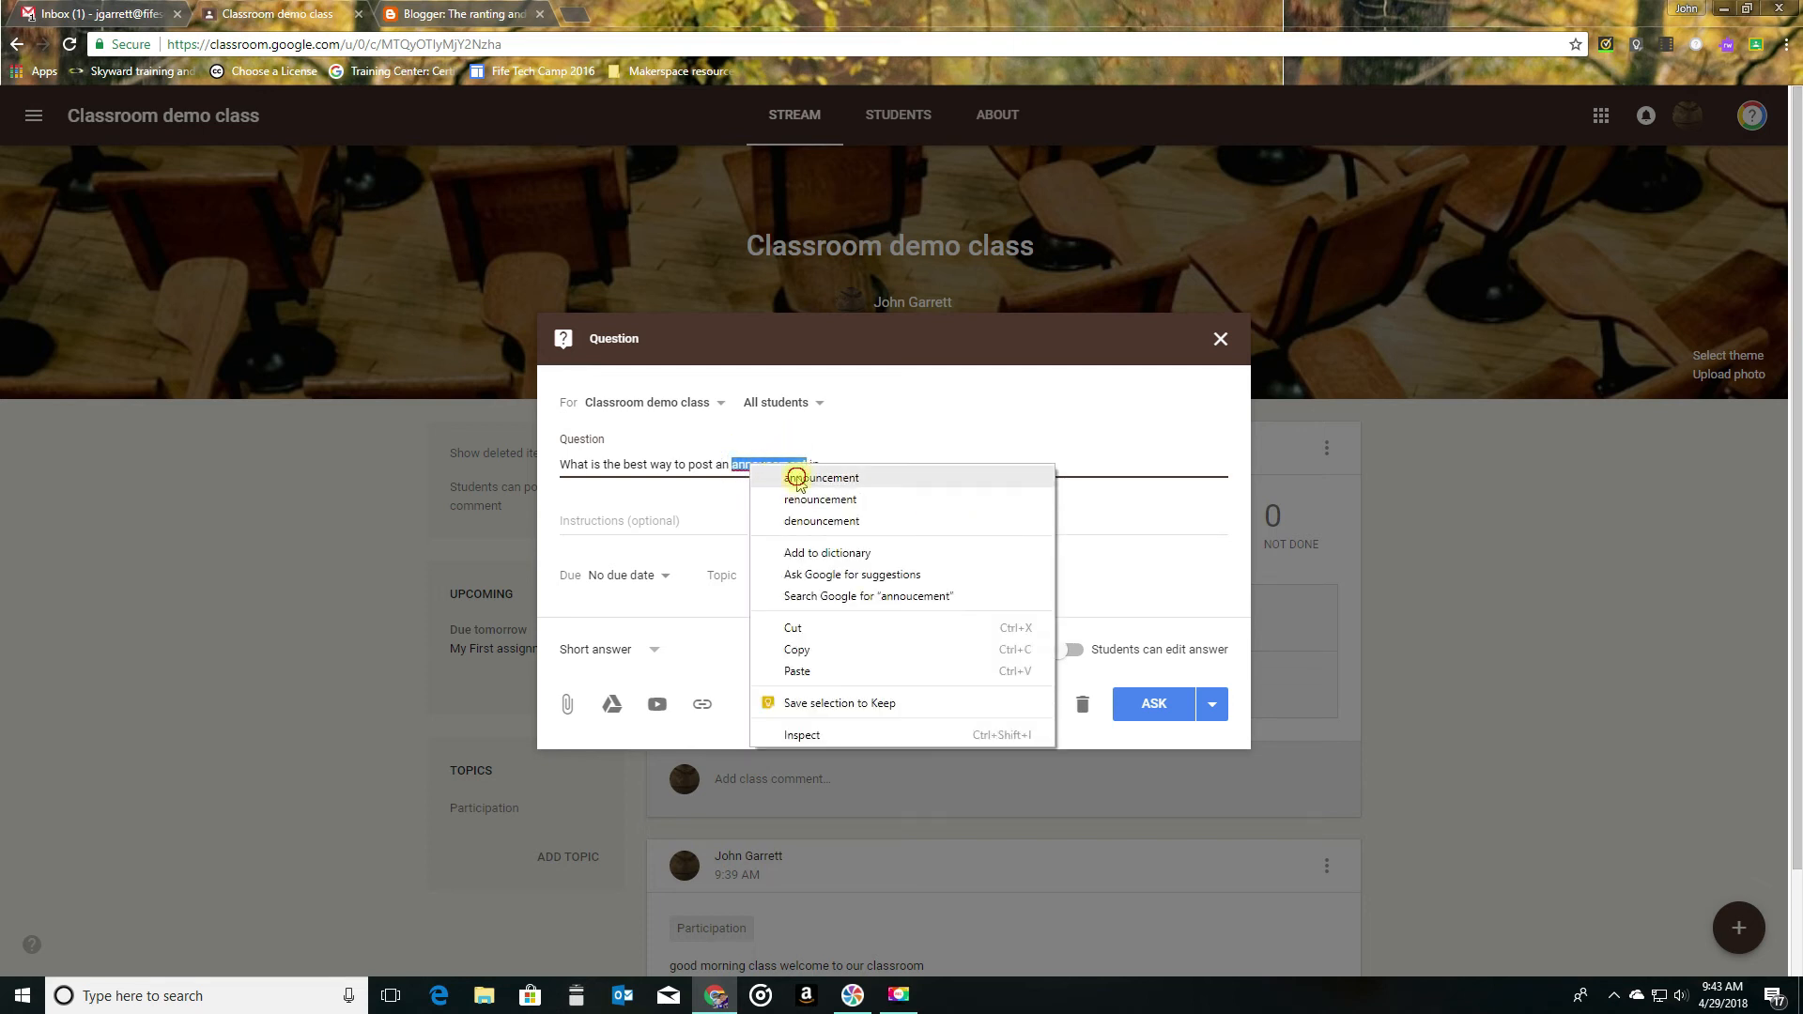
left_click(799, 479)
type("go")
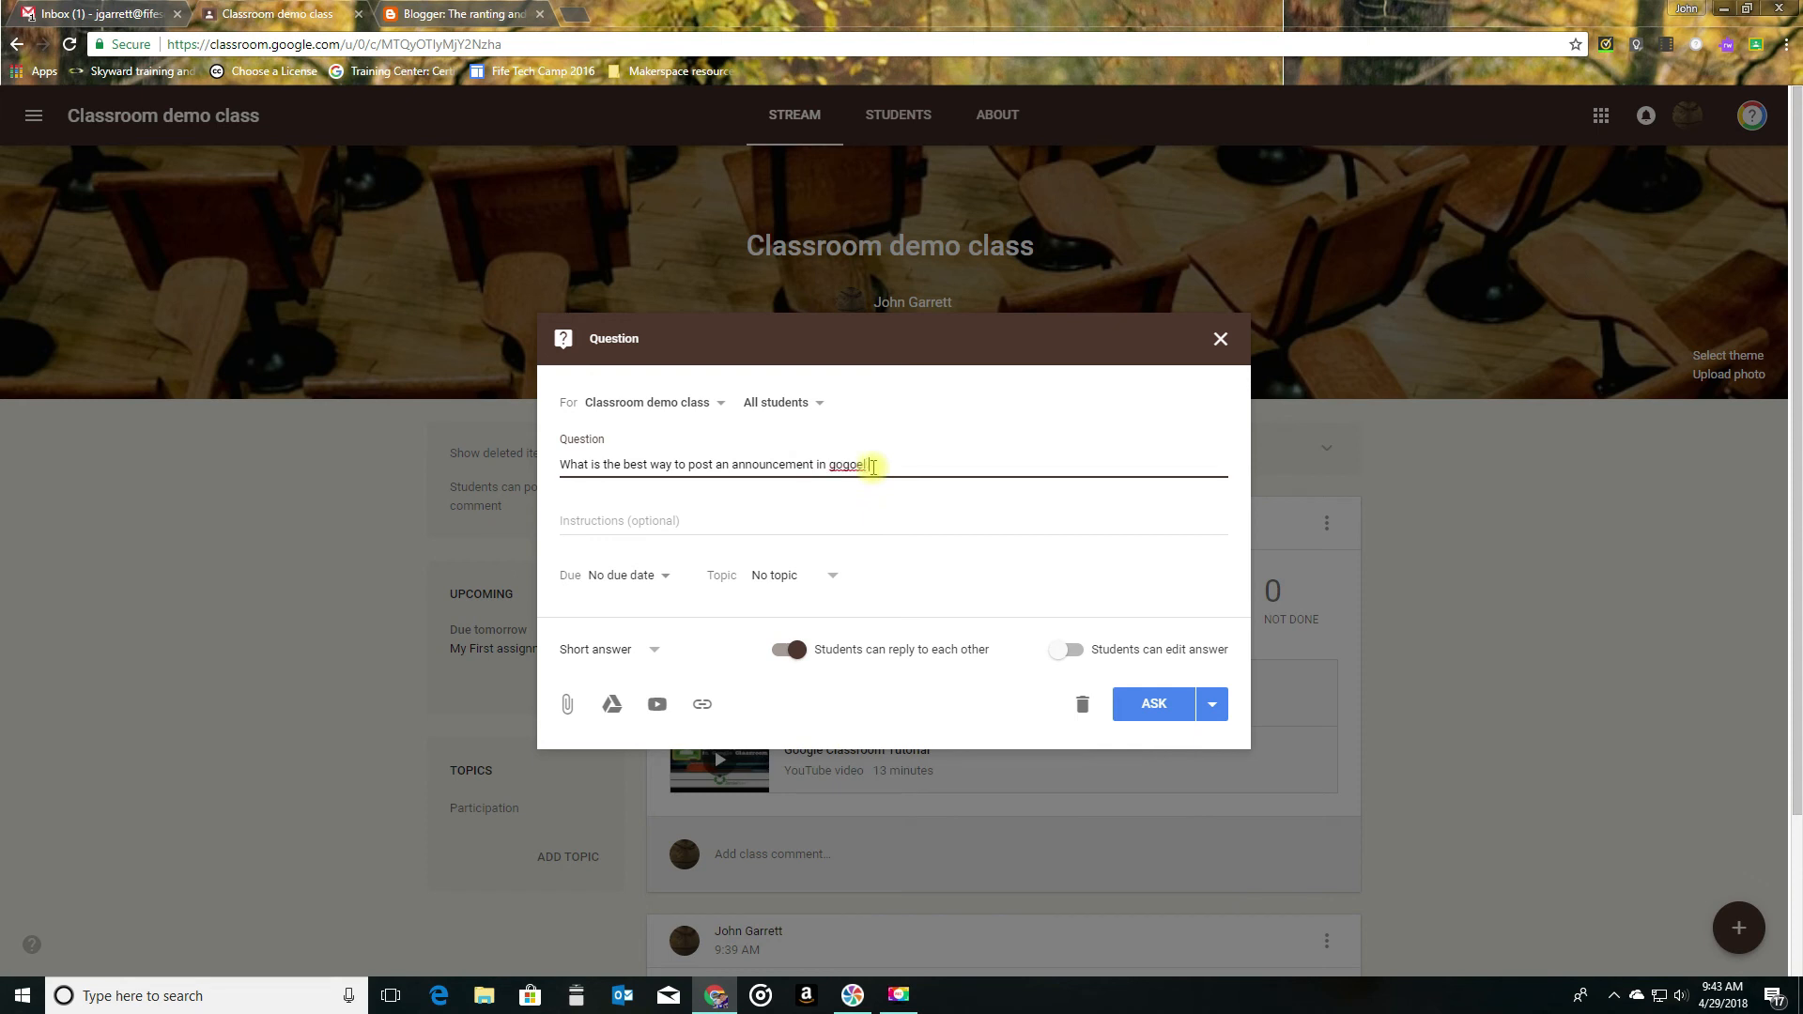
type("ogle classroom?")
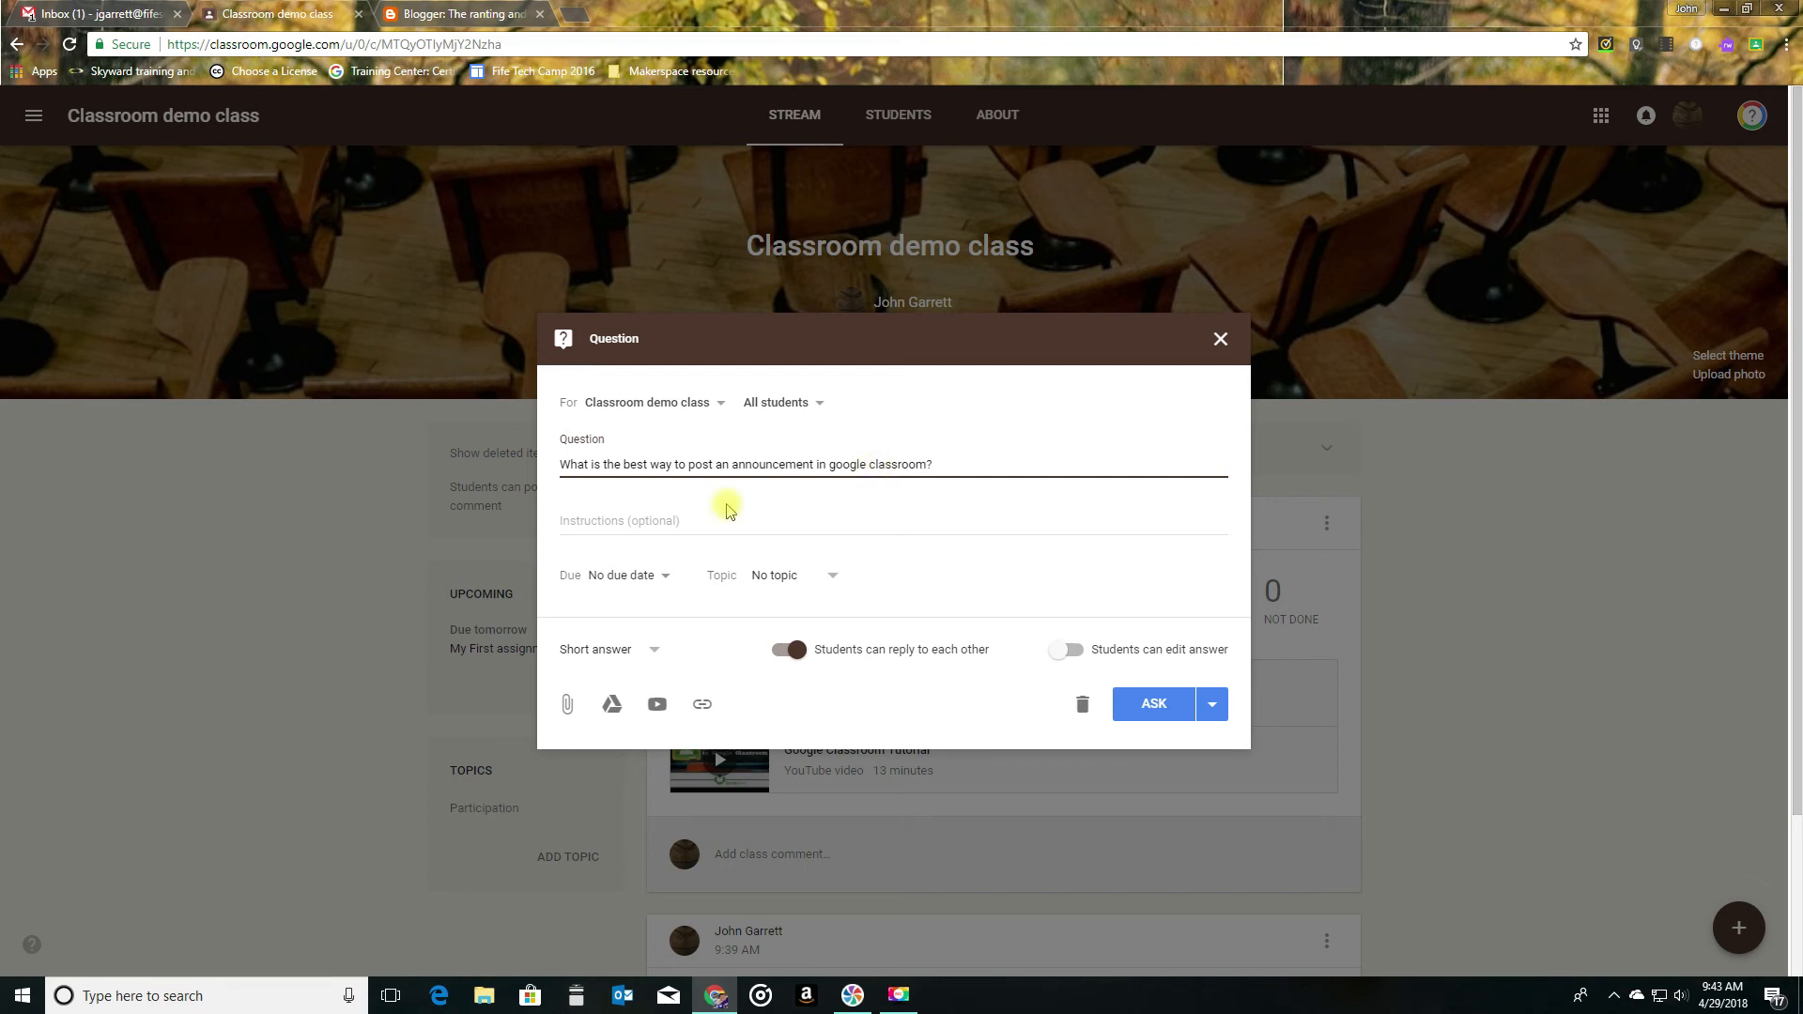
- Set the question's due date to Apr 30, 2018, without a time
left_click(659, 577)
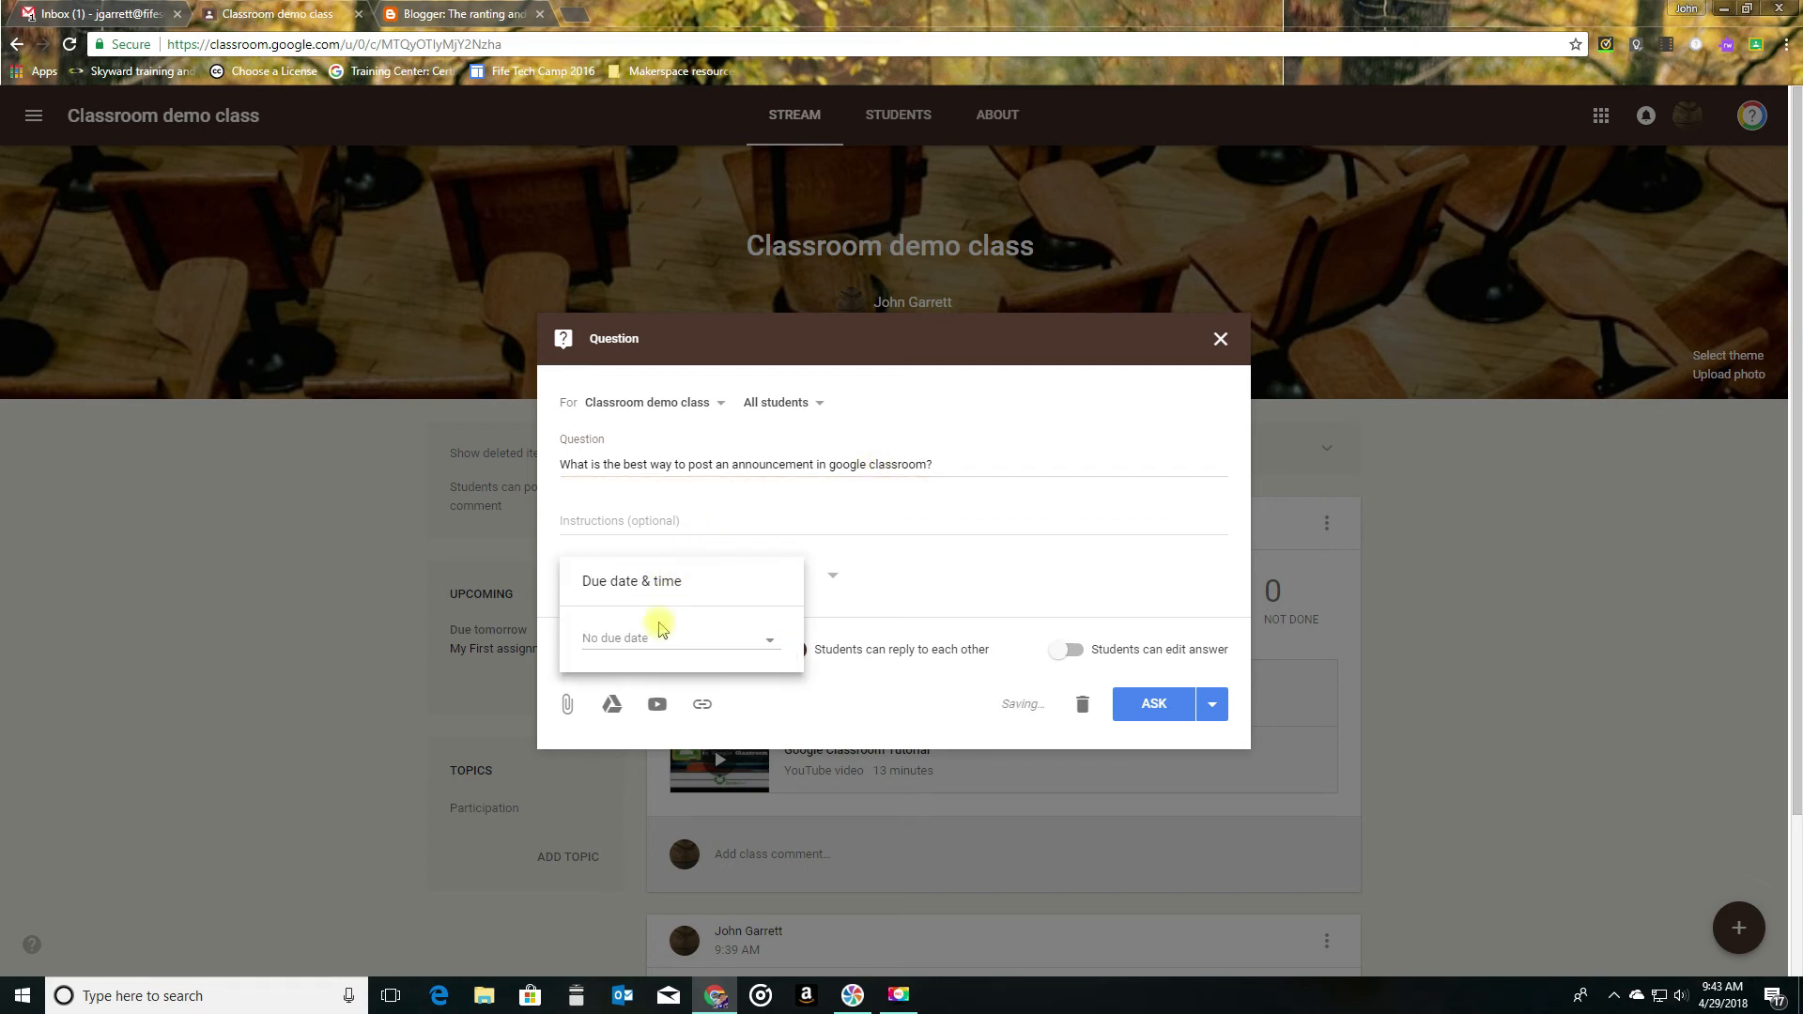
left_click(656, 647)
left_click(639, 841)
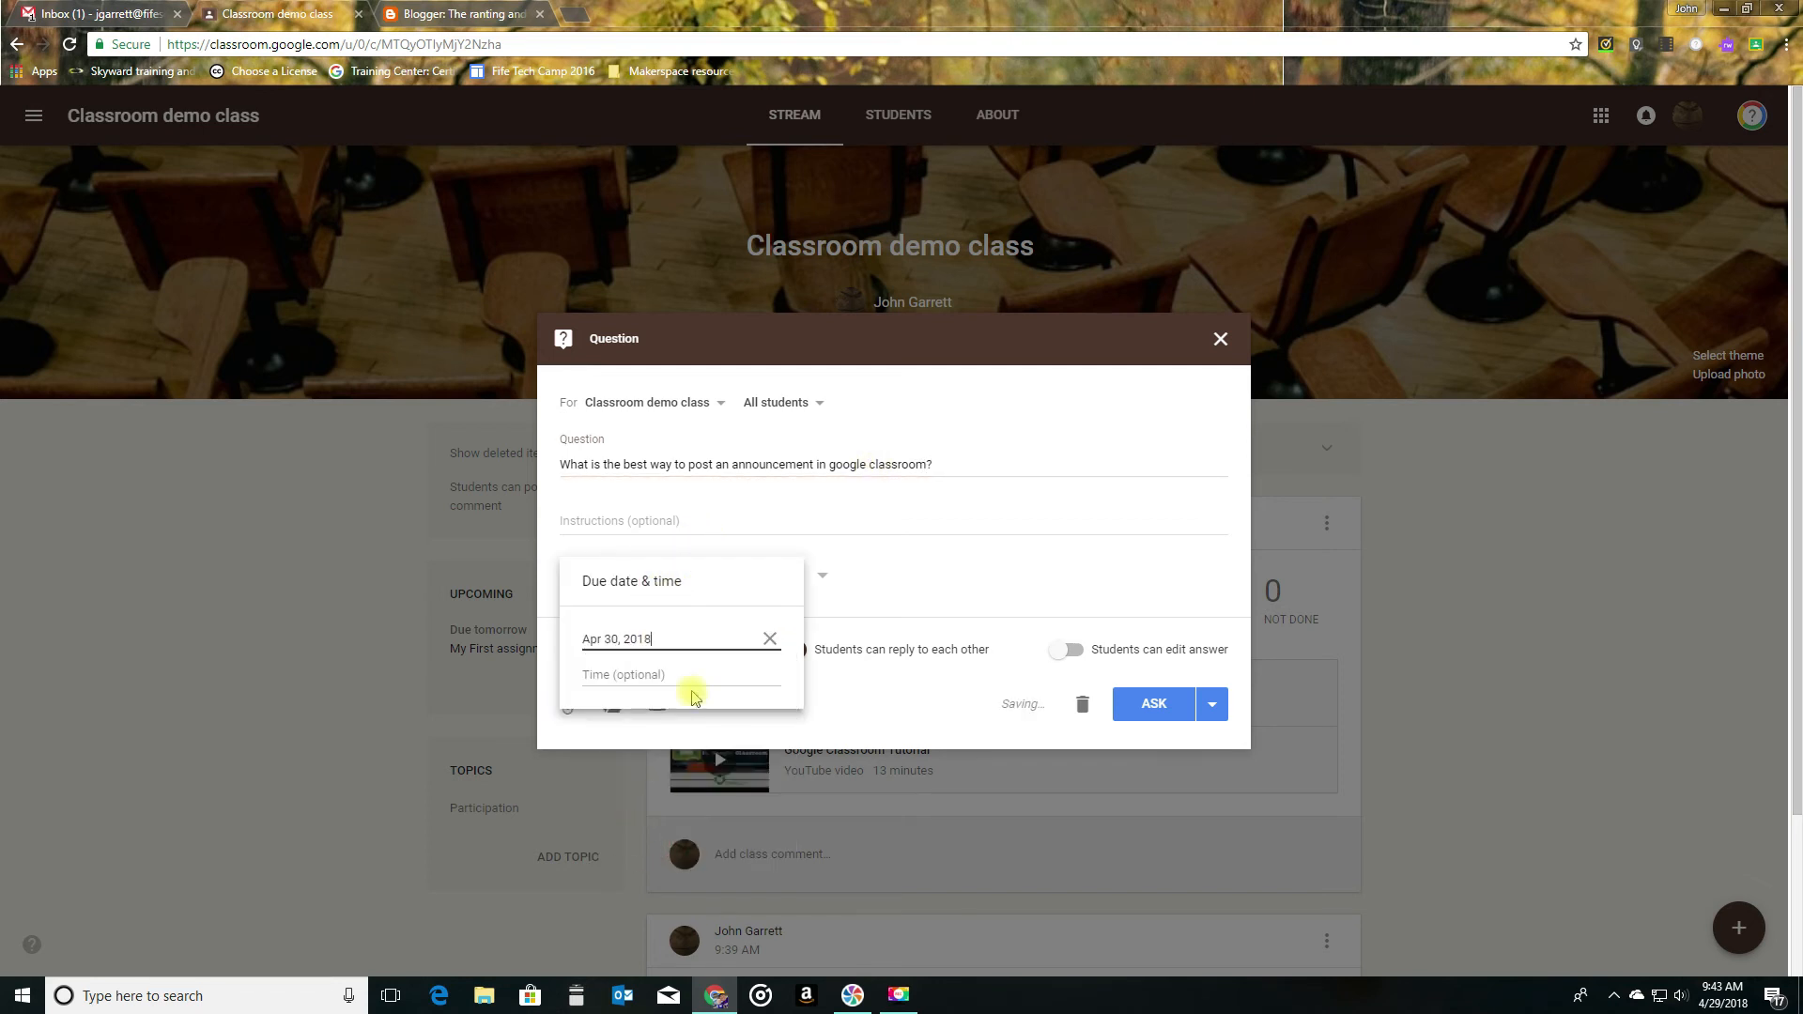
left_click(801, 575)
- Create a new topic named "Tests & quizzes" for the question
left_click(801, 576)
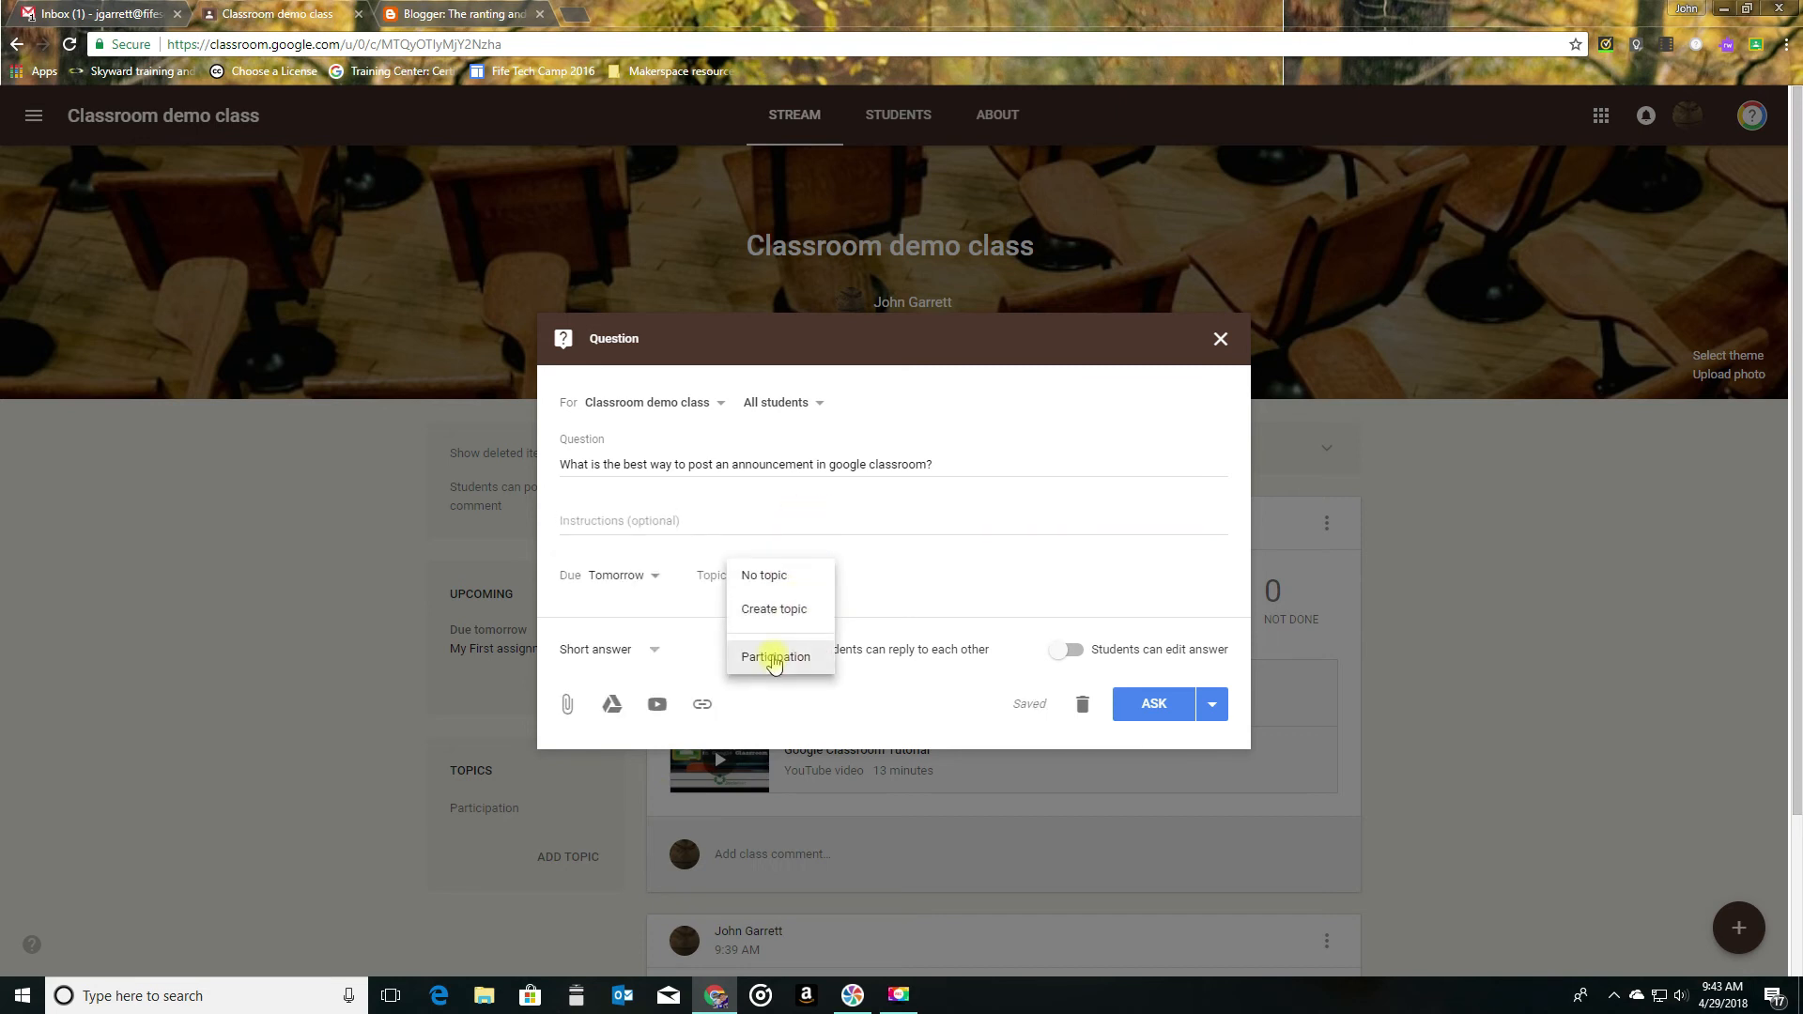
left_click(776, 609)
type("T")
key("BackSpace")
key("BackSpace")
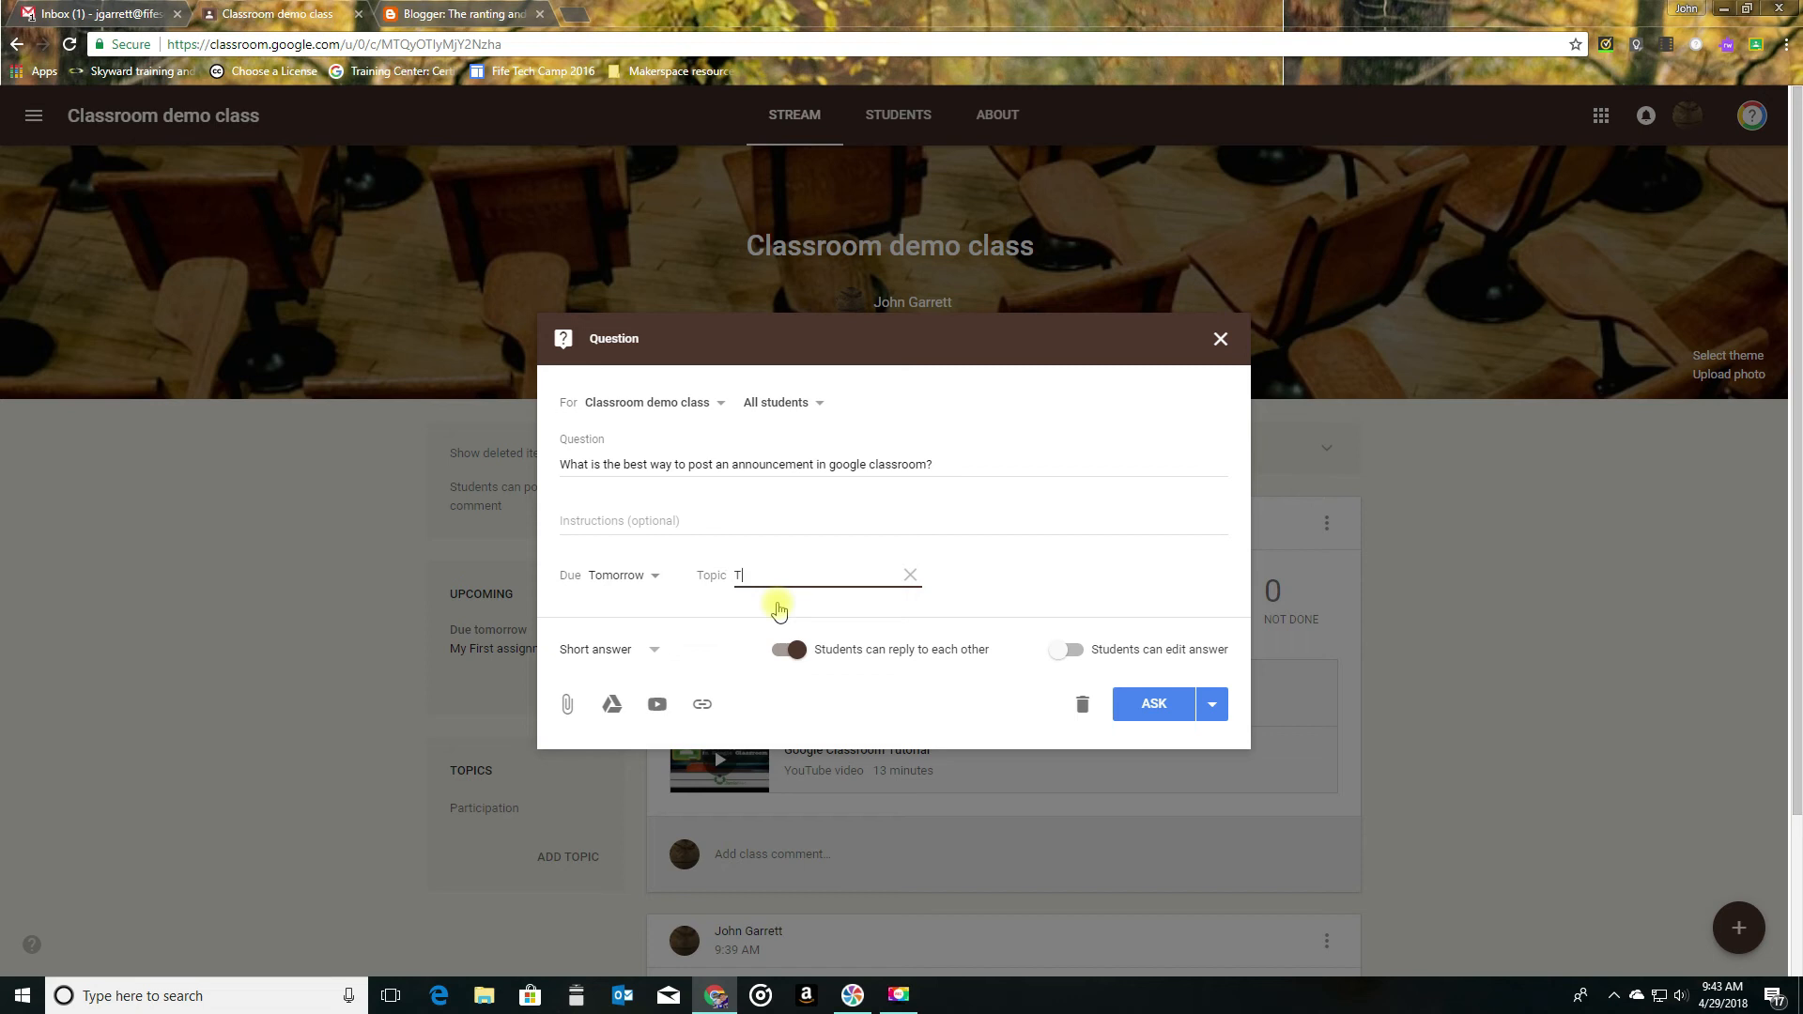
type("ests & quizzes")
left_click(970, 590)
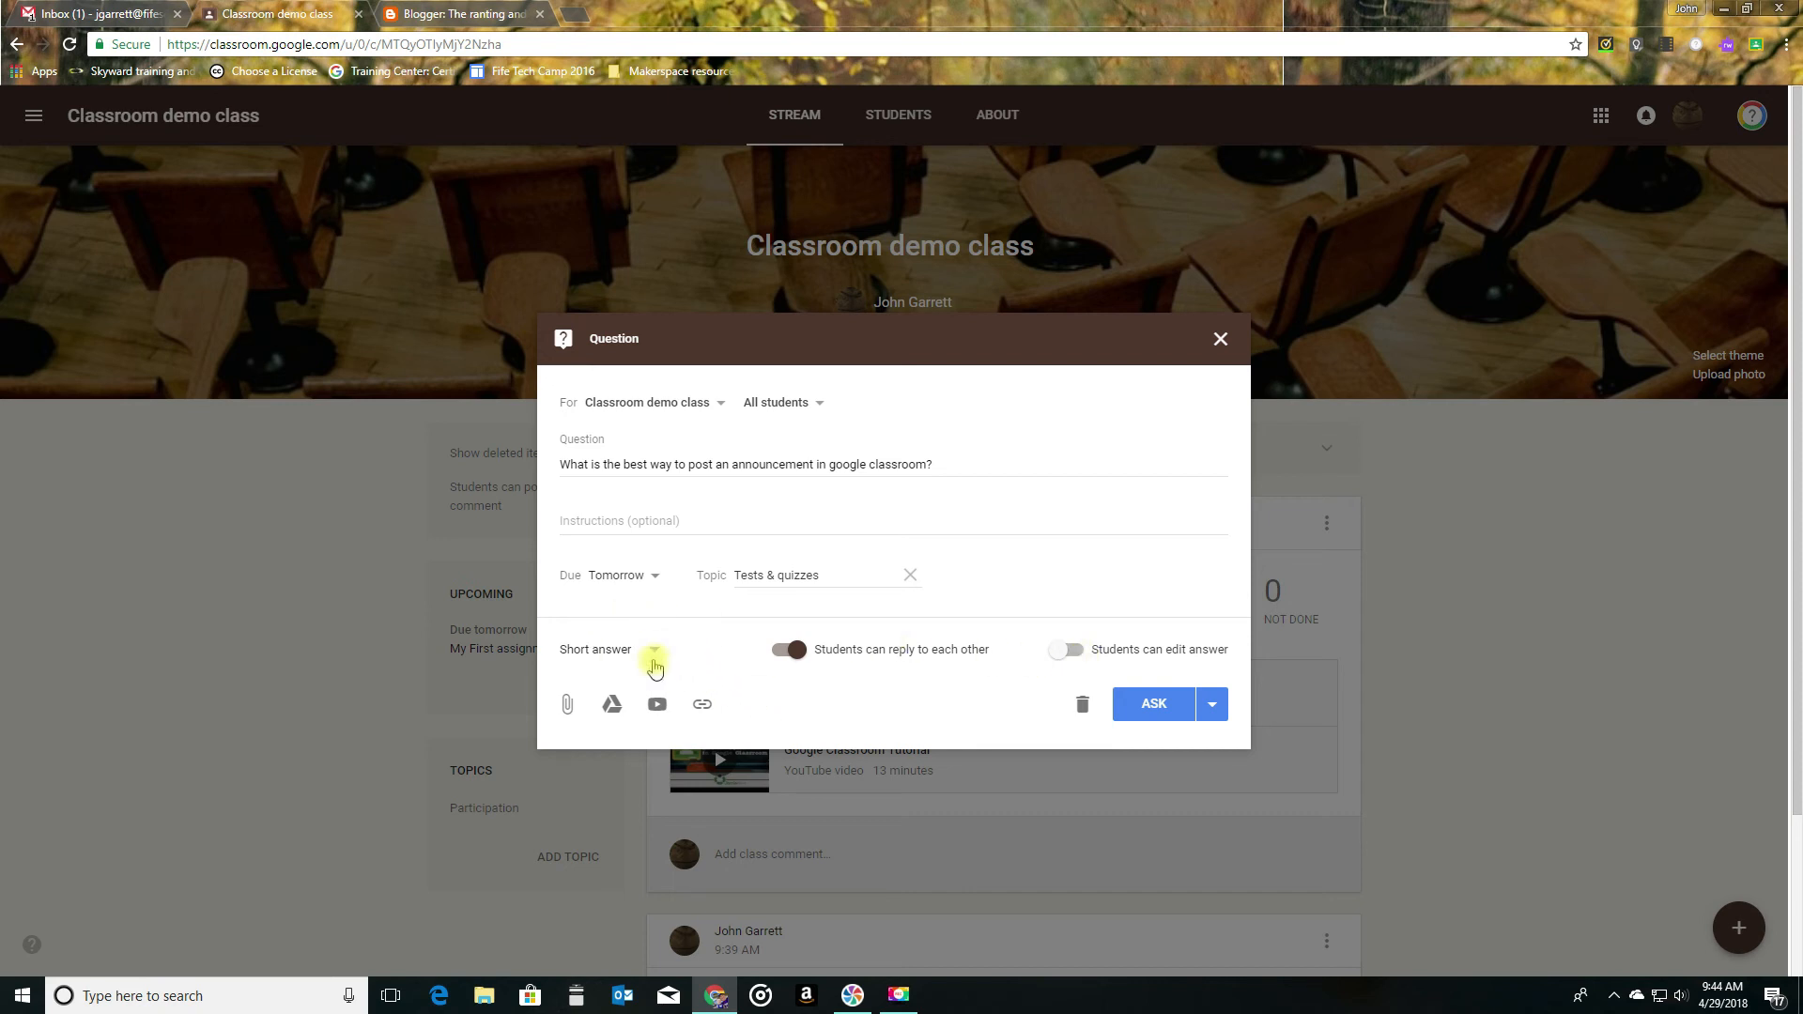
- Change the answer type to multiple choice and name the first option "Assignment"
left_click(620, 657)
left_click(617, 681)
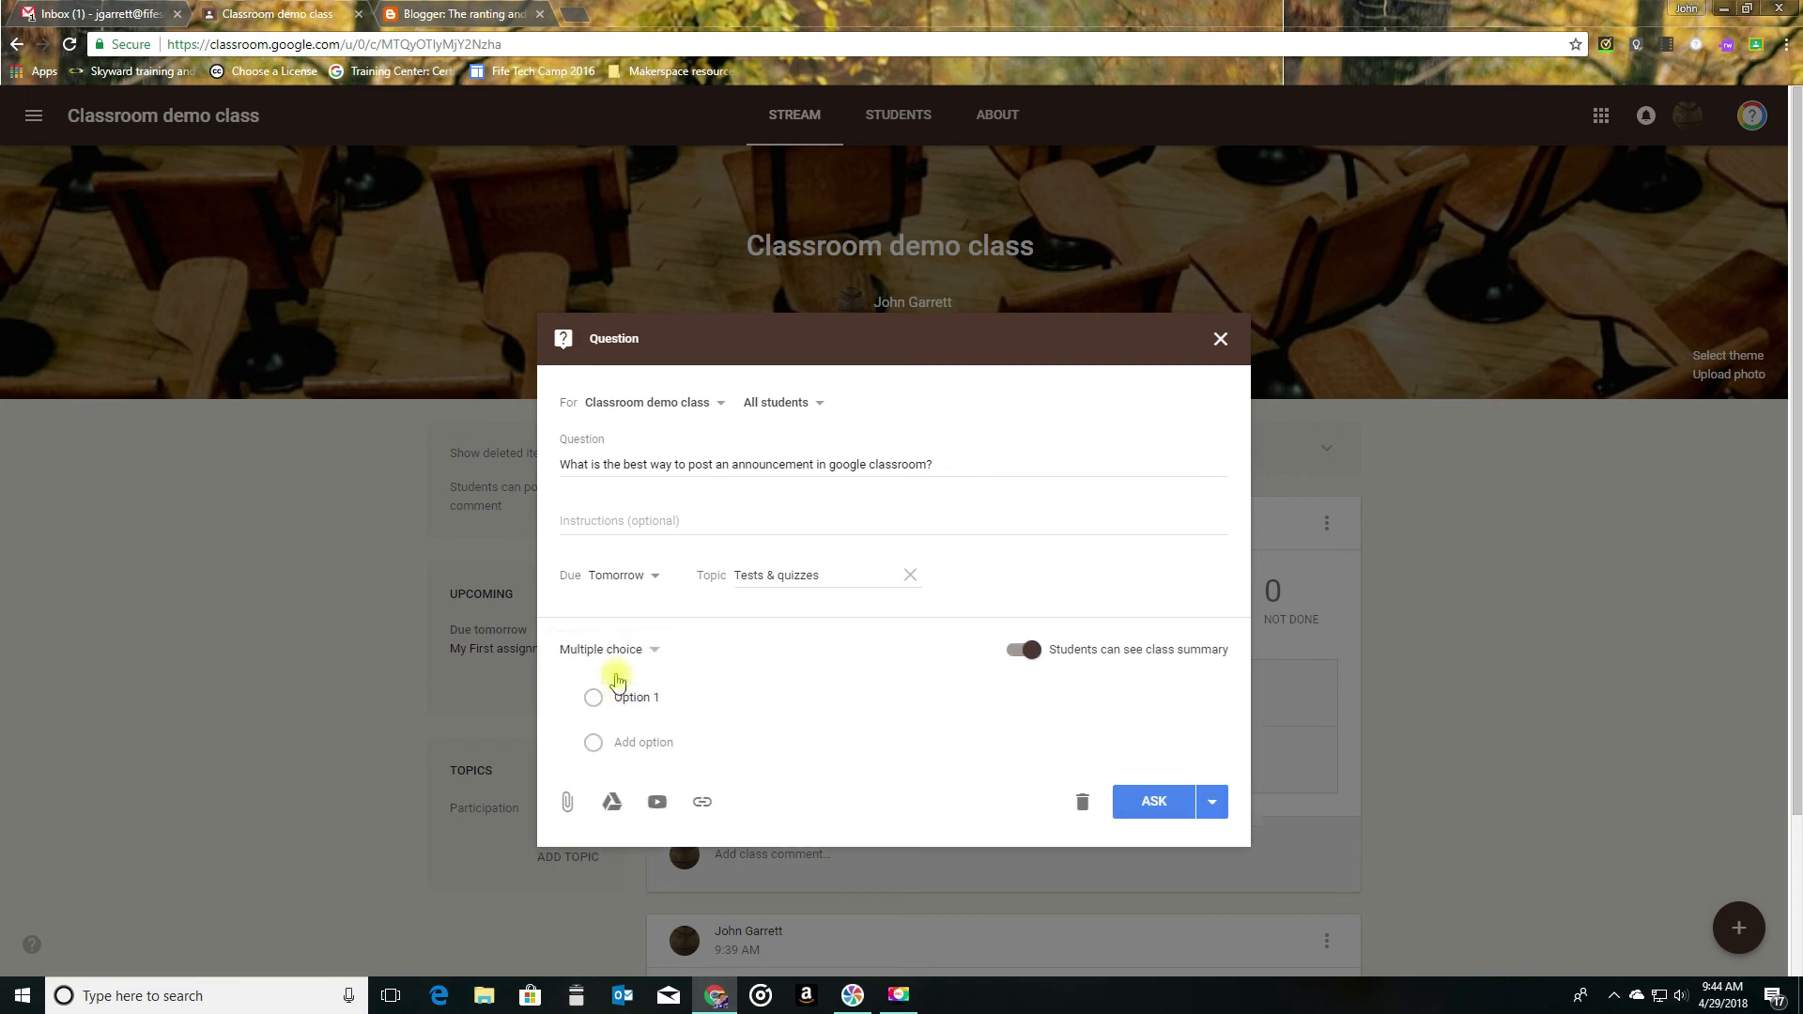
left_click(646, 698)
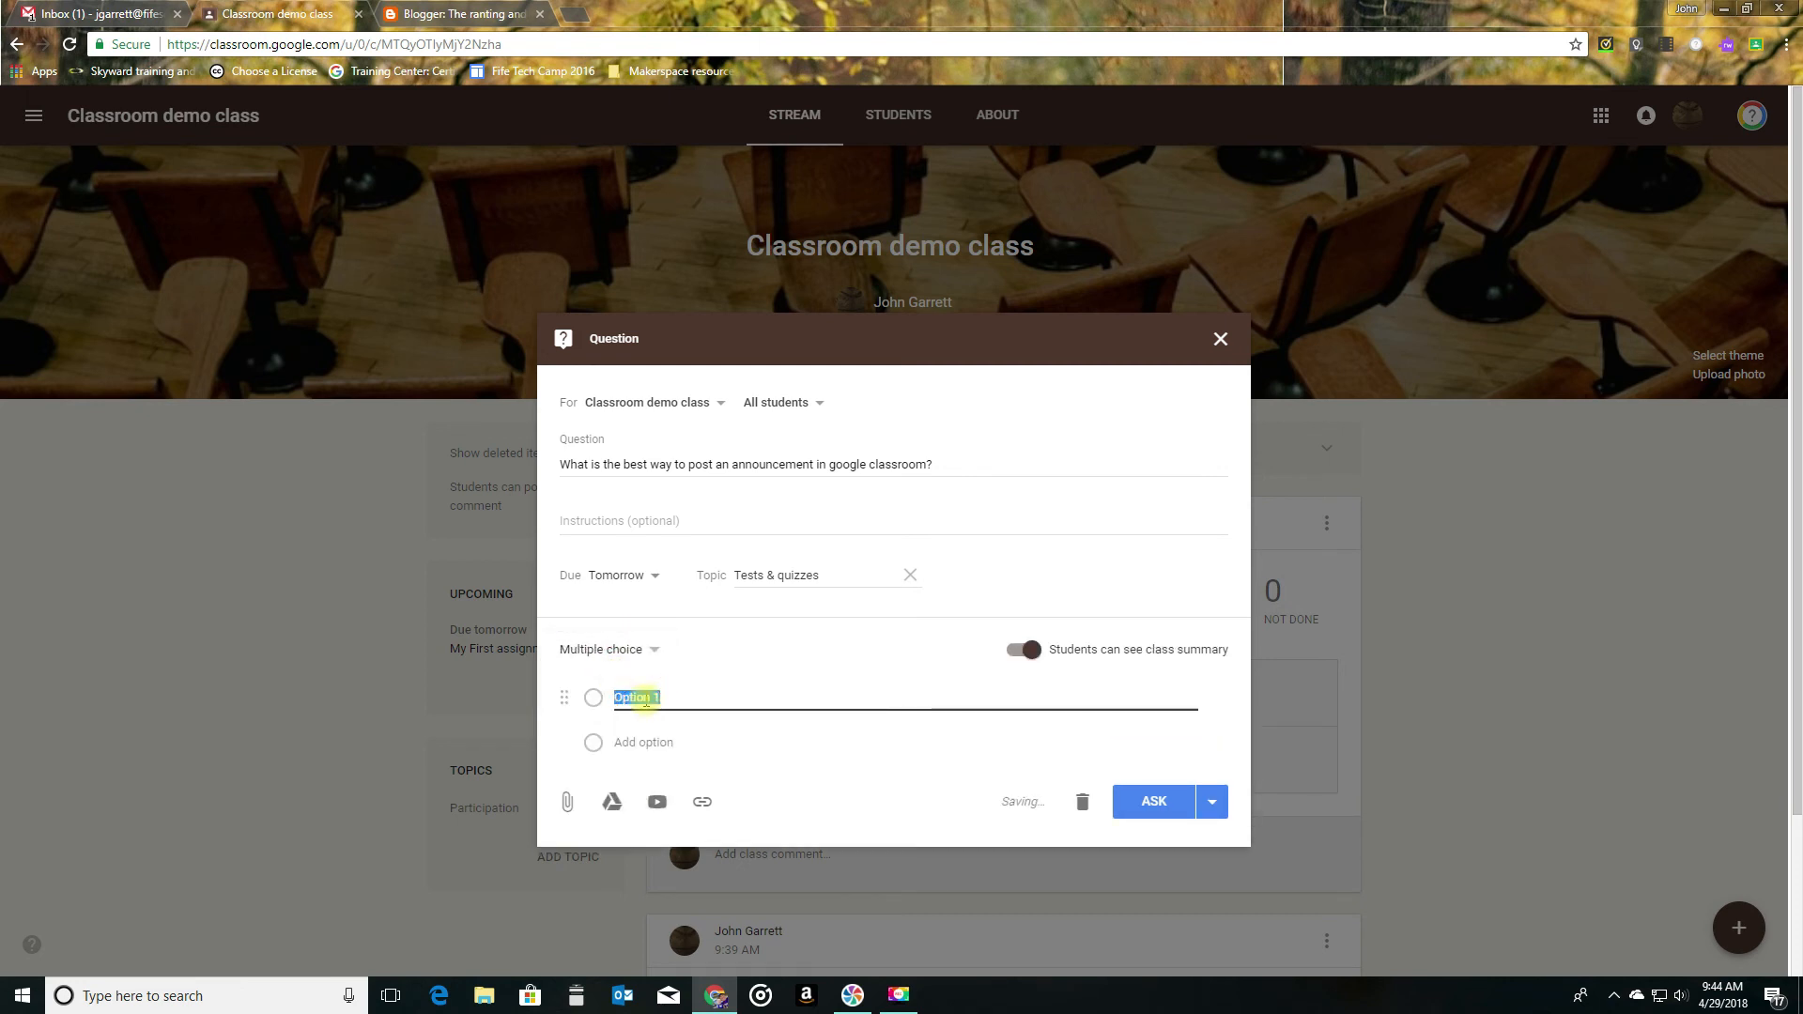
type("Assignment")
key("Return")
- Add a second option "Question", correcting its spelling, and a third option "Annoucement"
type("Q")
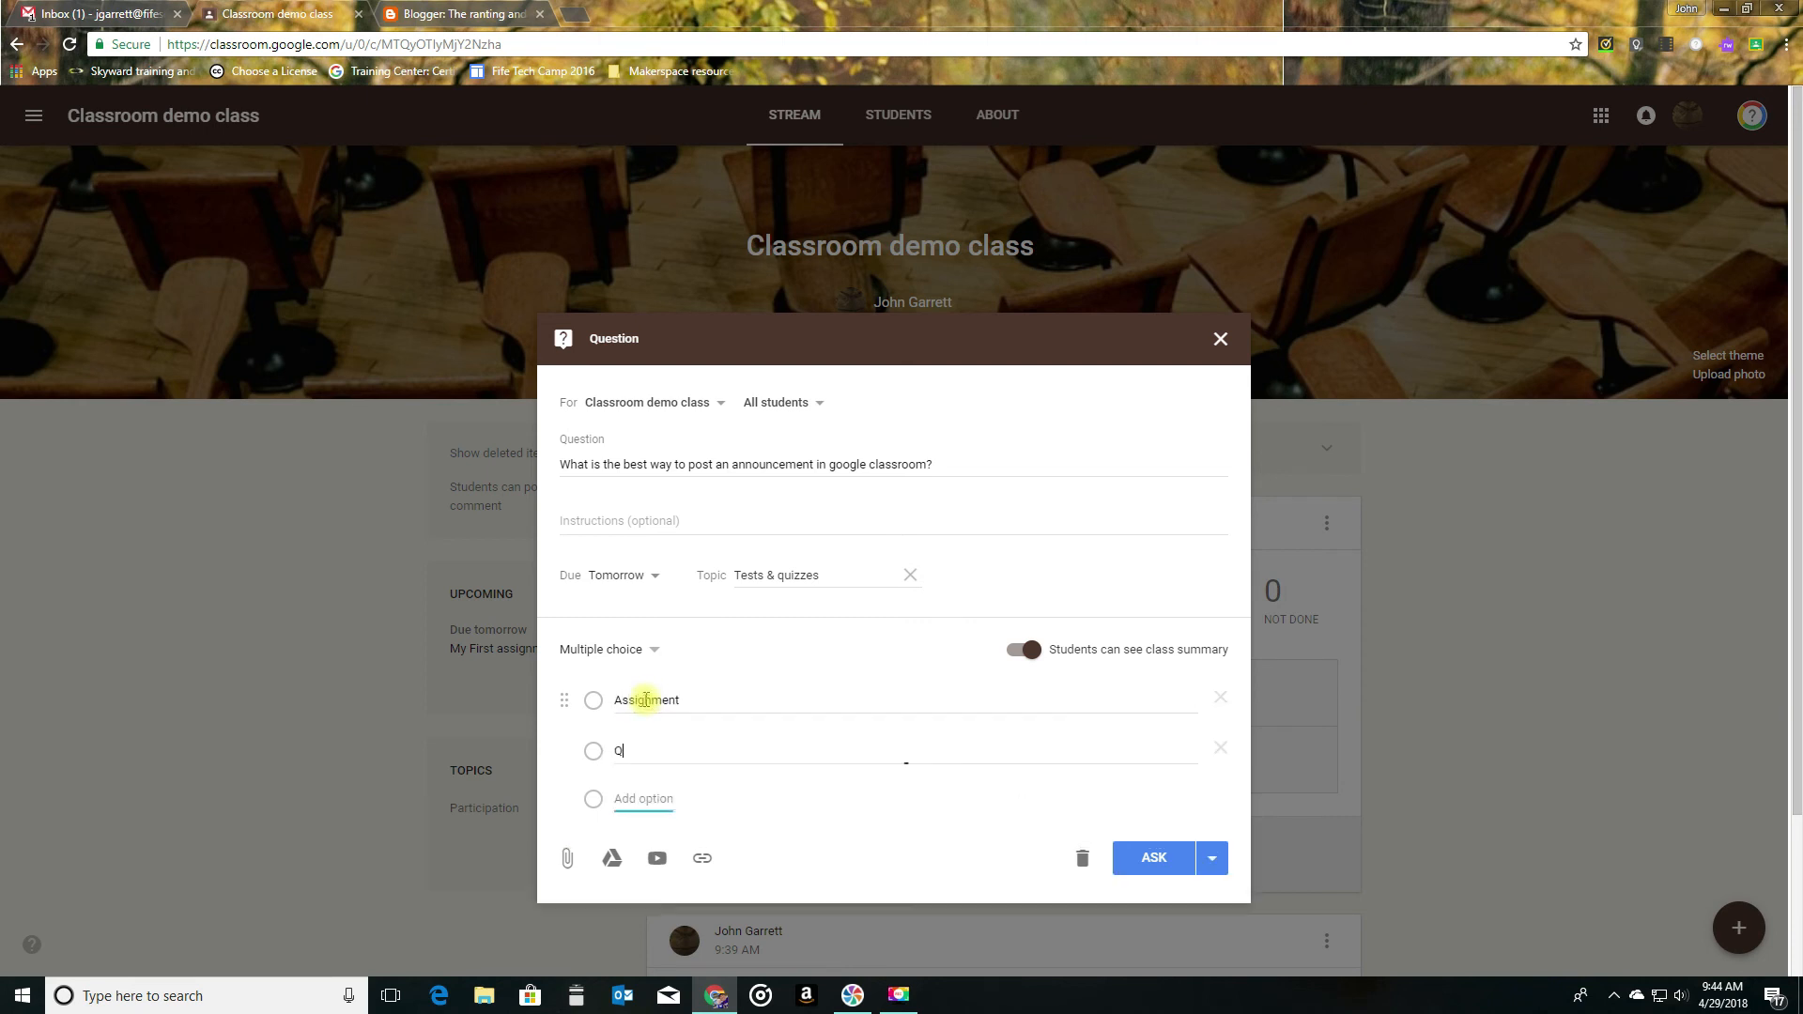
type("uesiton")
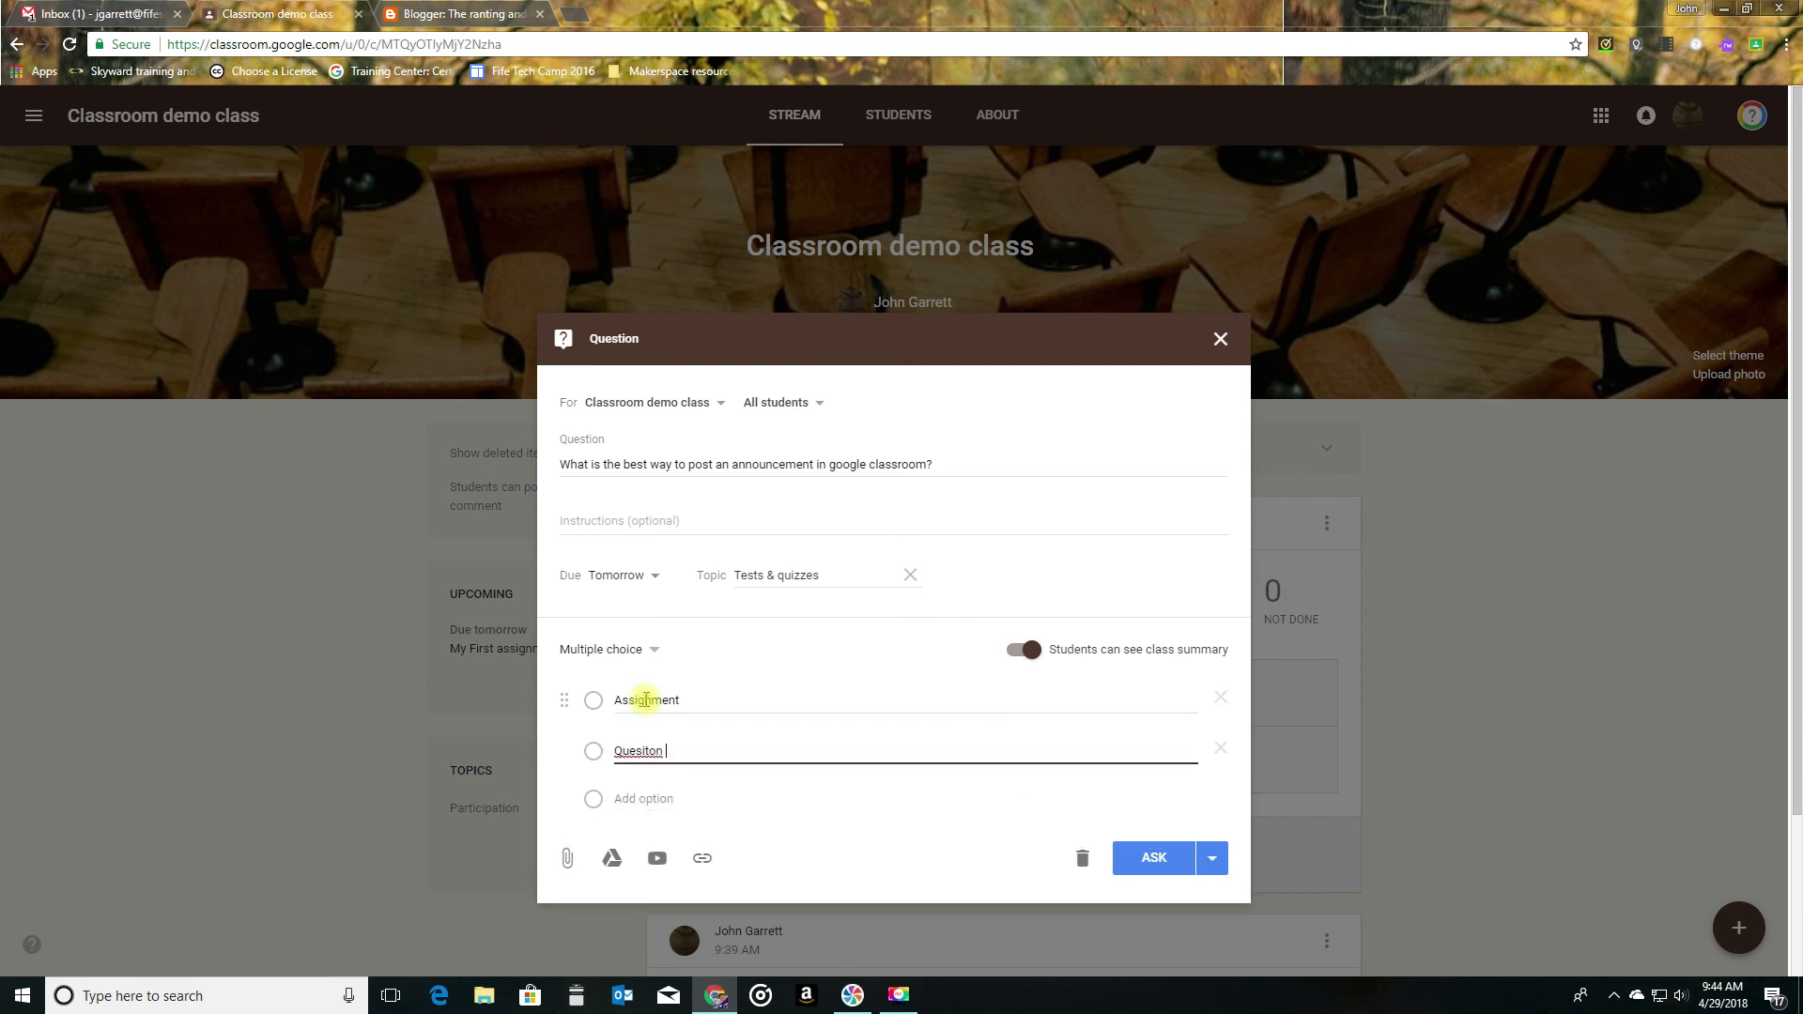
key("Tab")
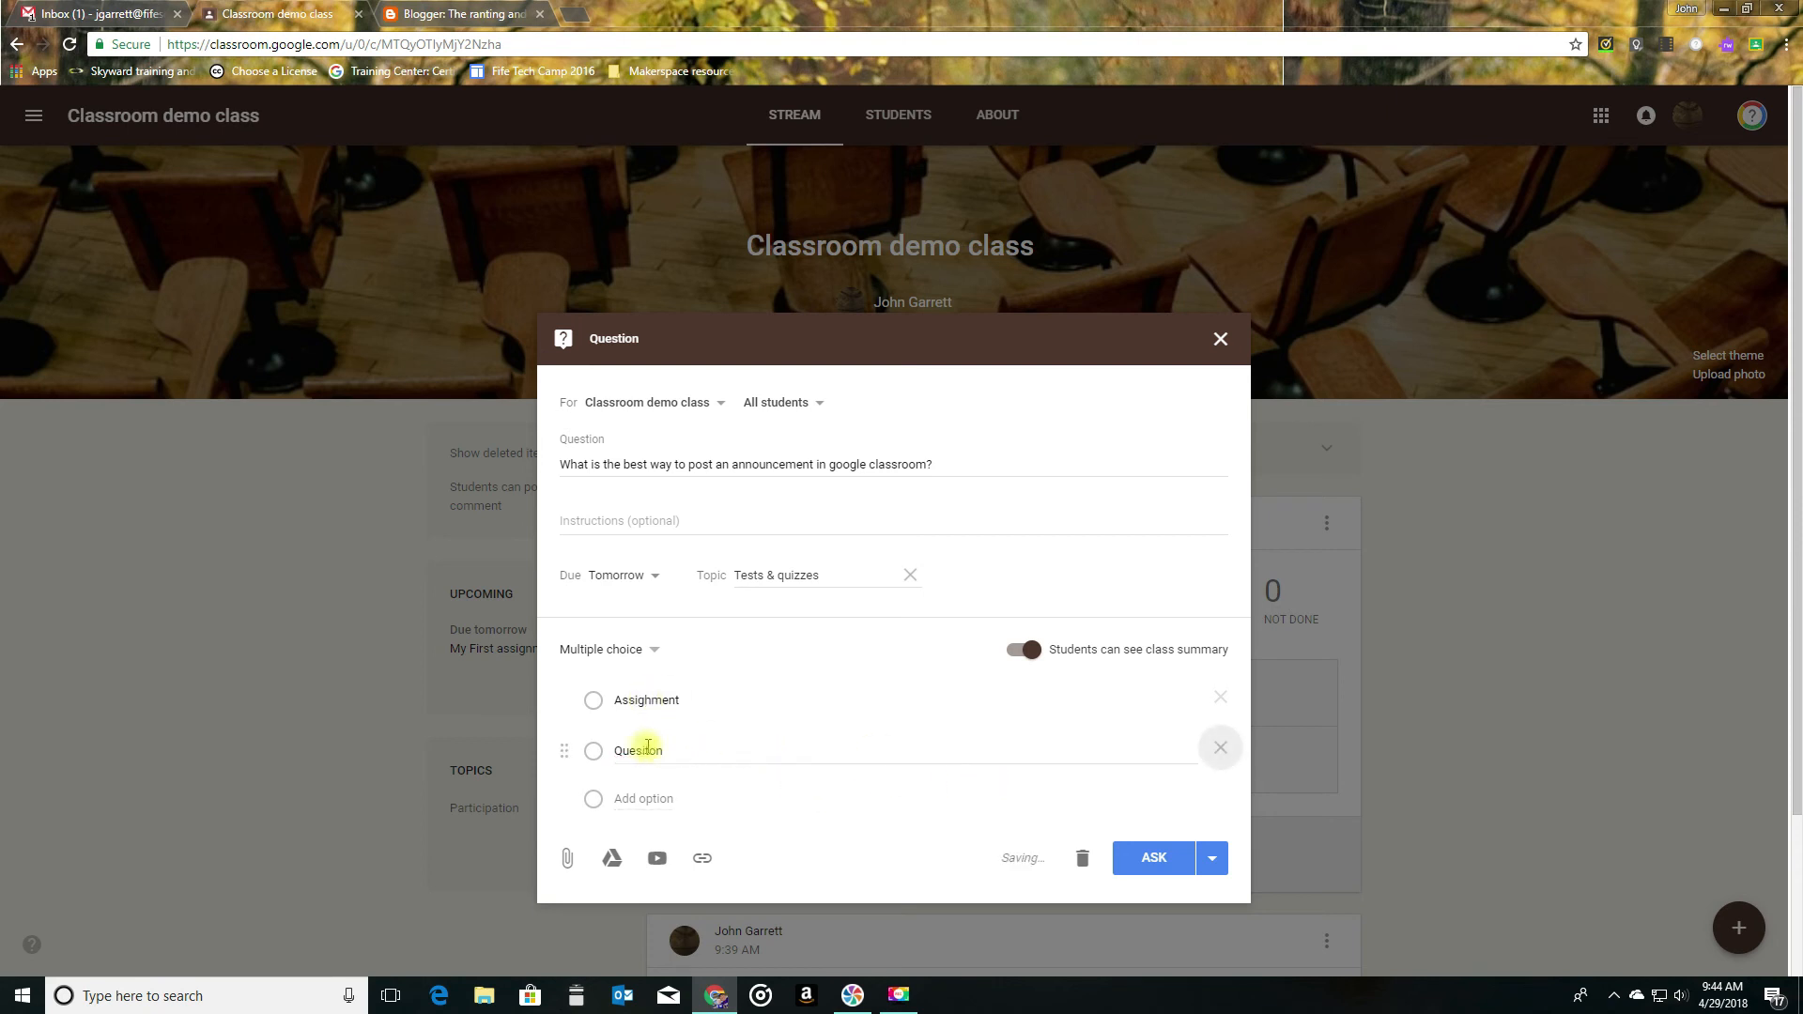
right_click(640, 759)
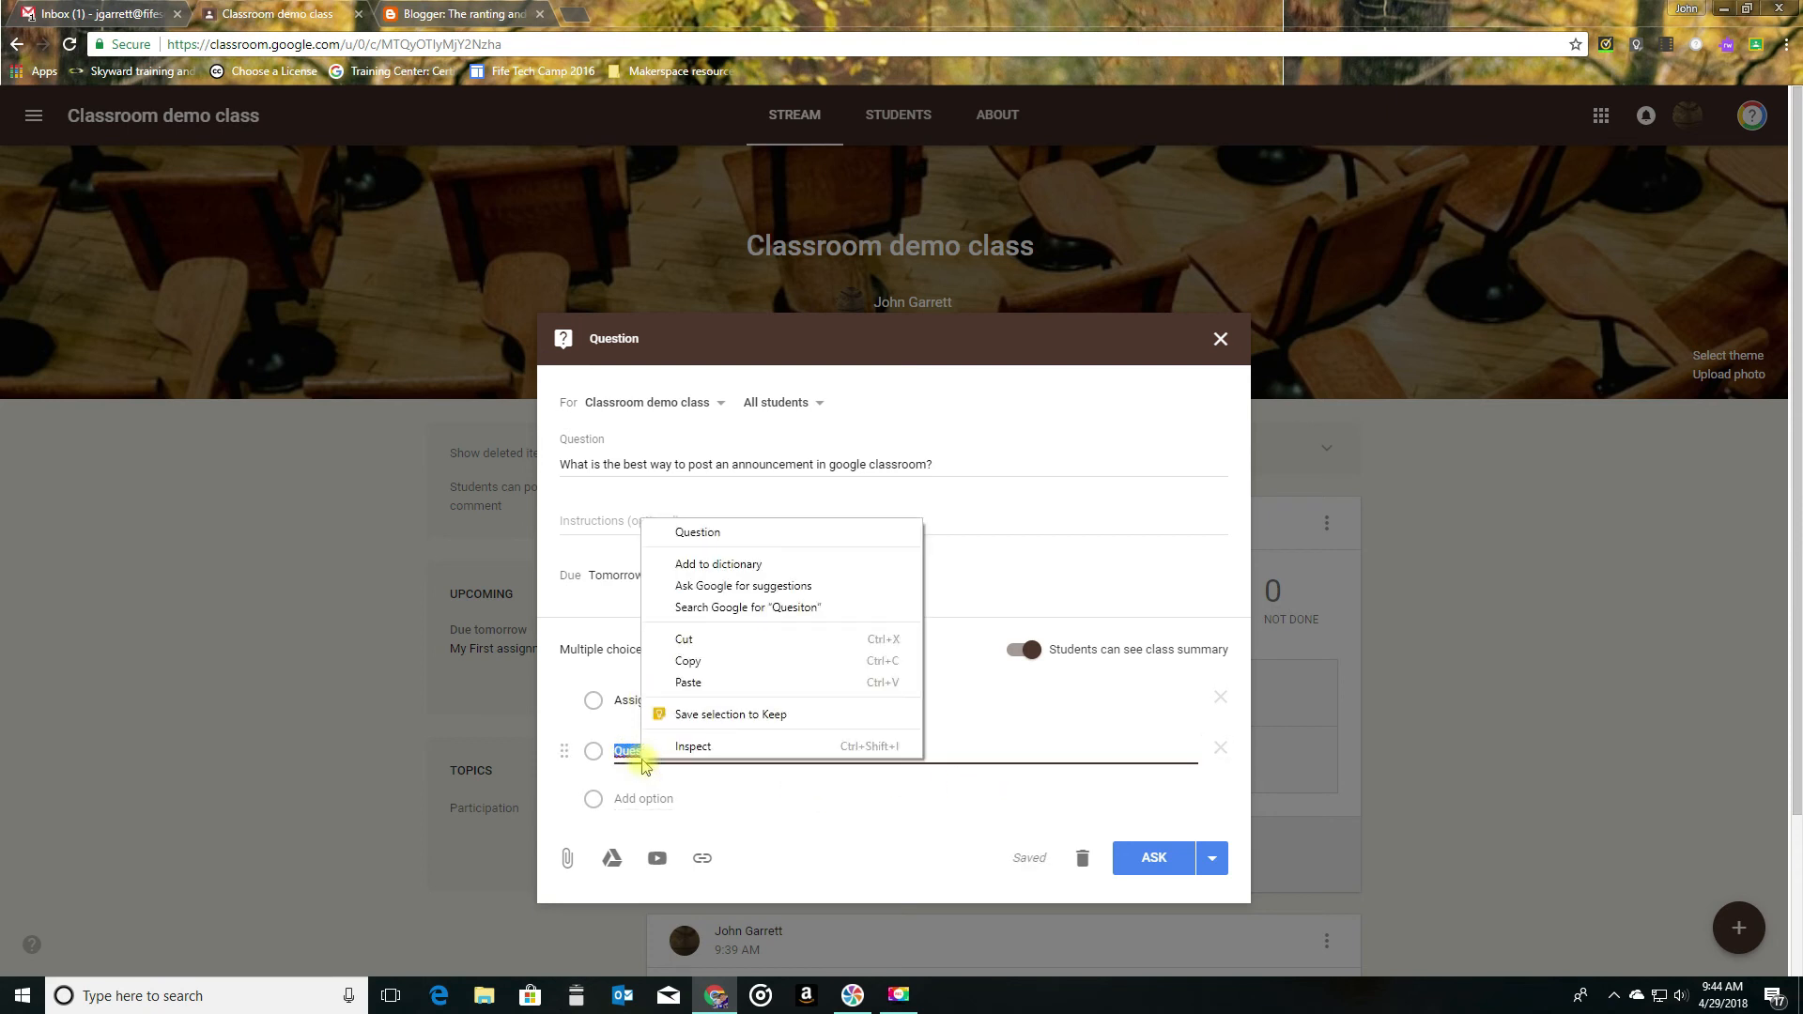
left_click(732, 531)
left_click(692, 798)
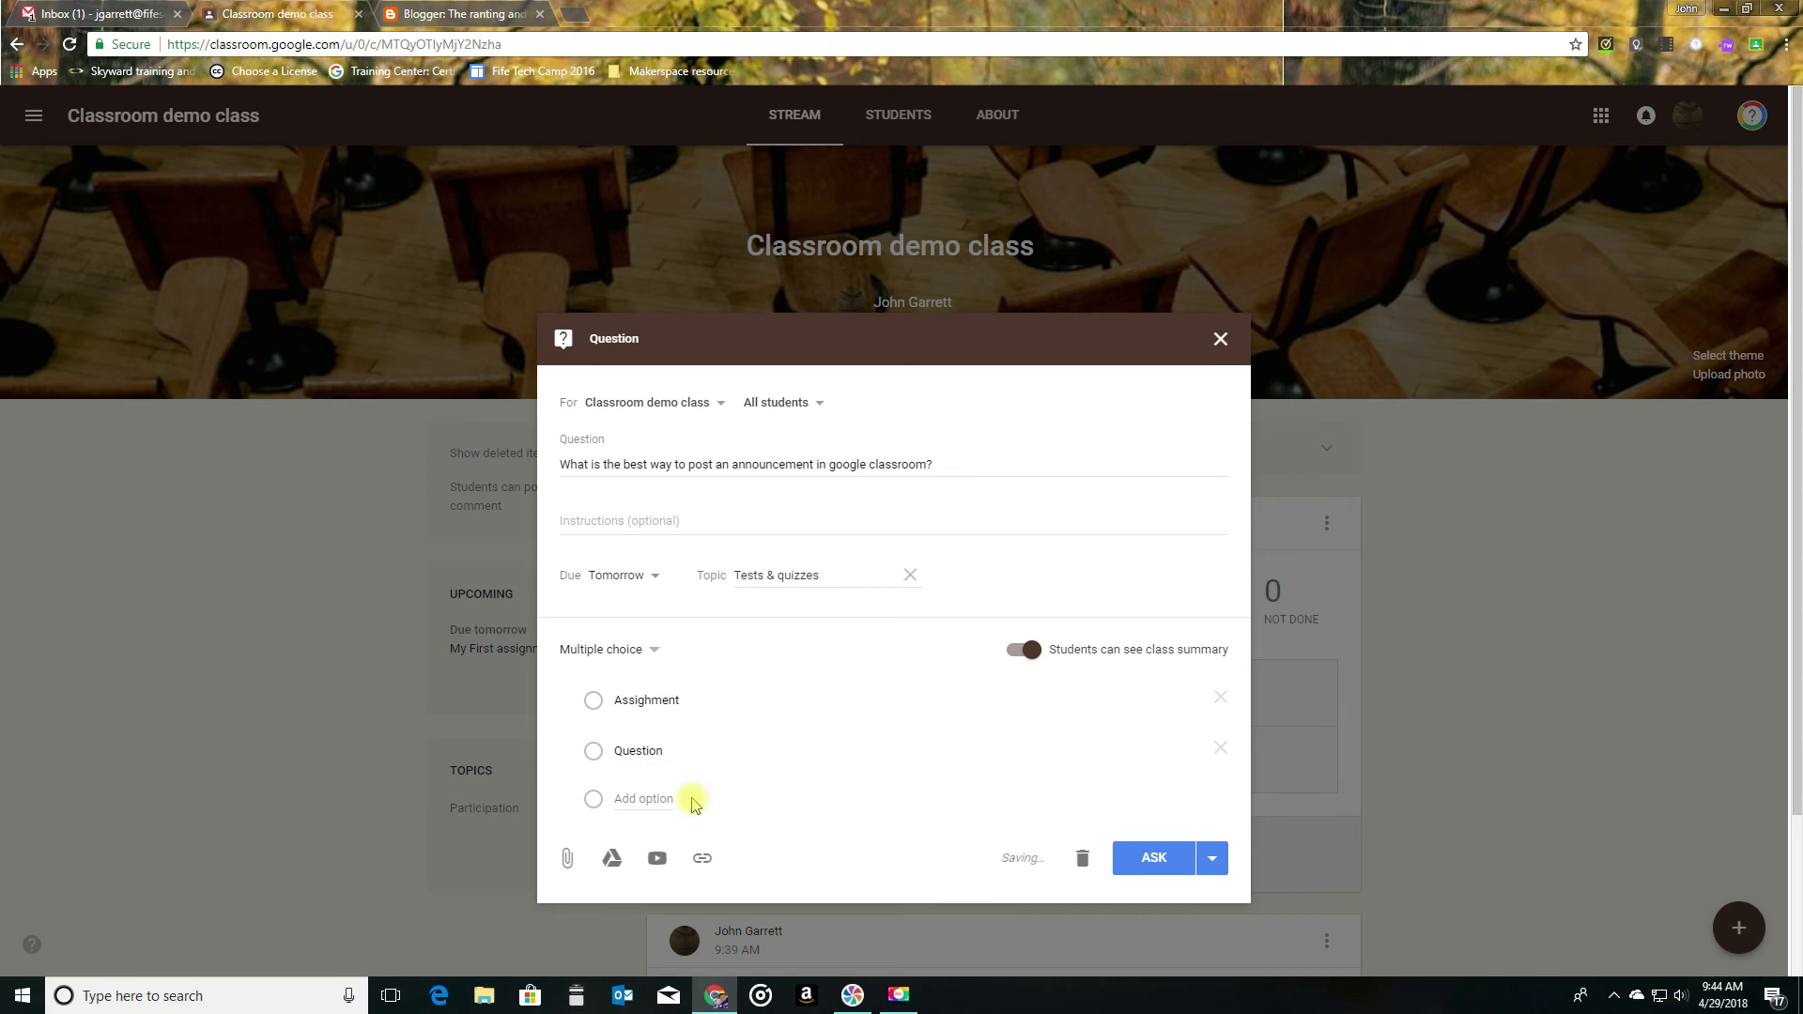
left_click(644, 799)
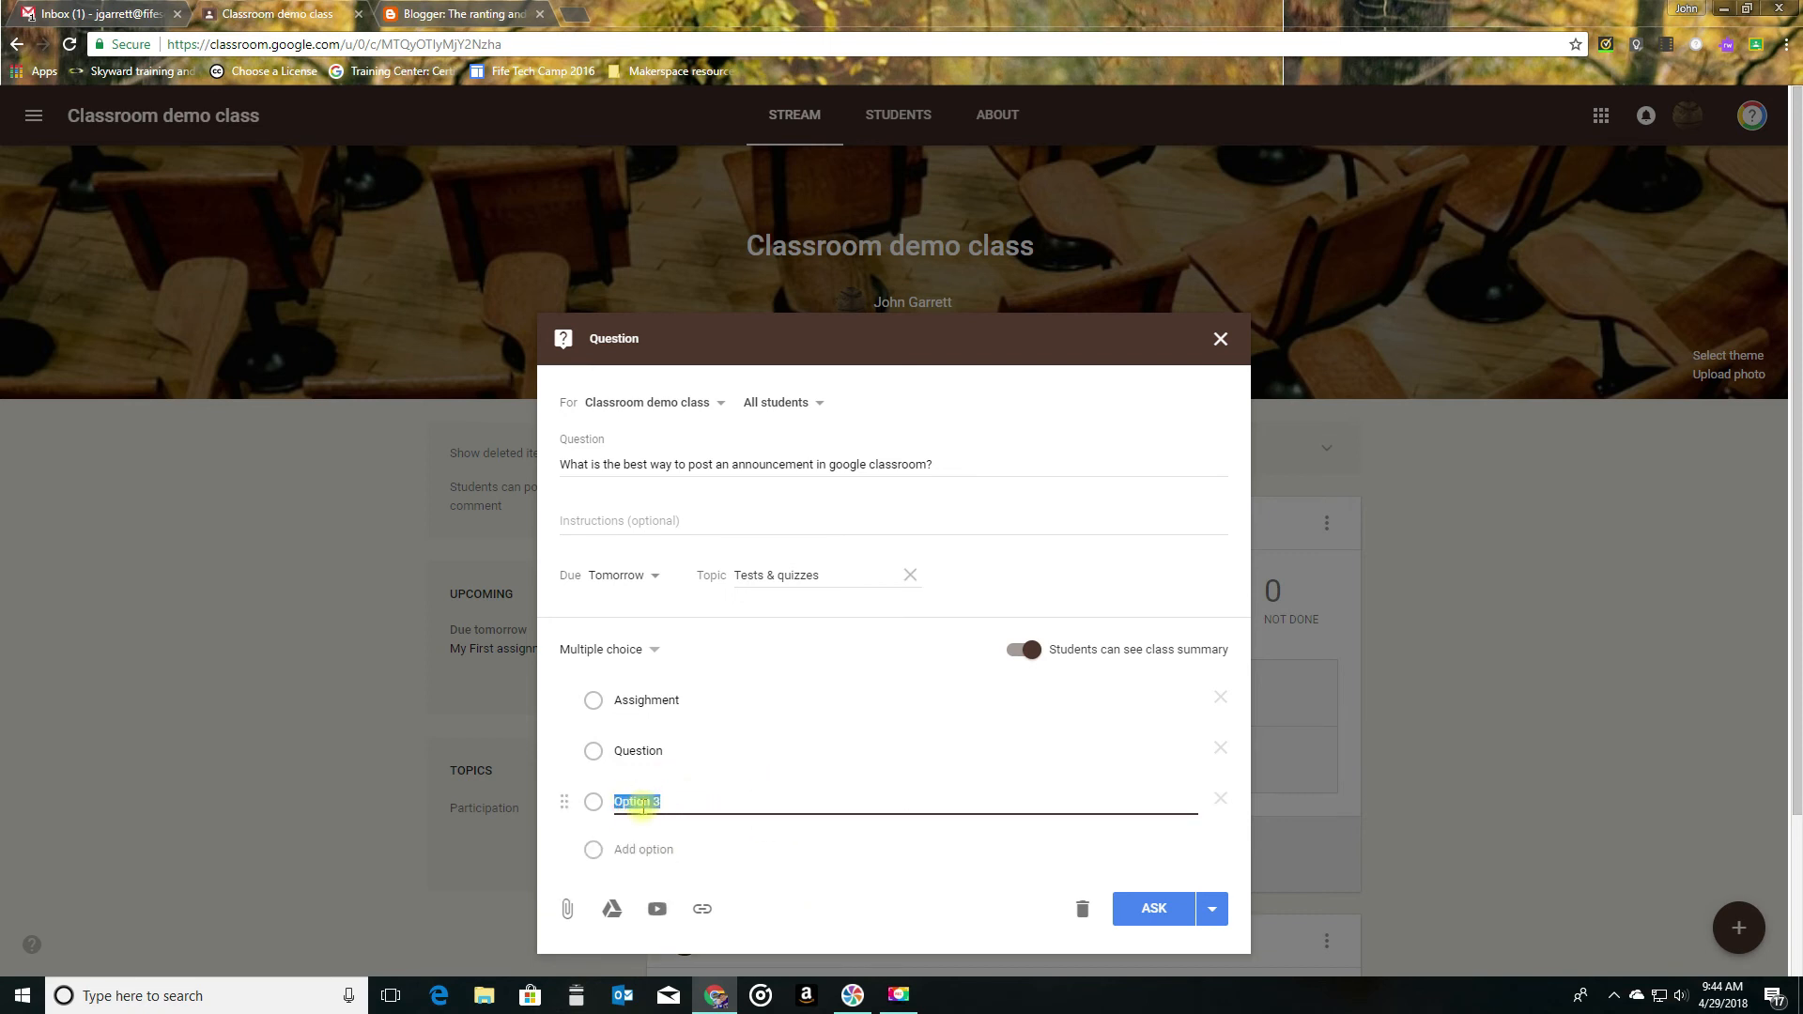
type("Annoucement")
key("Tab")
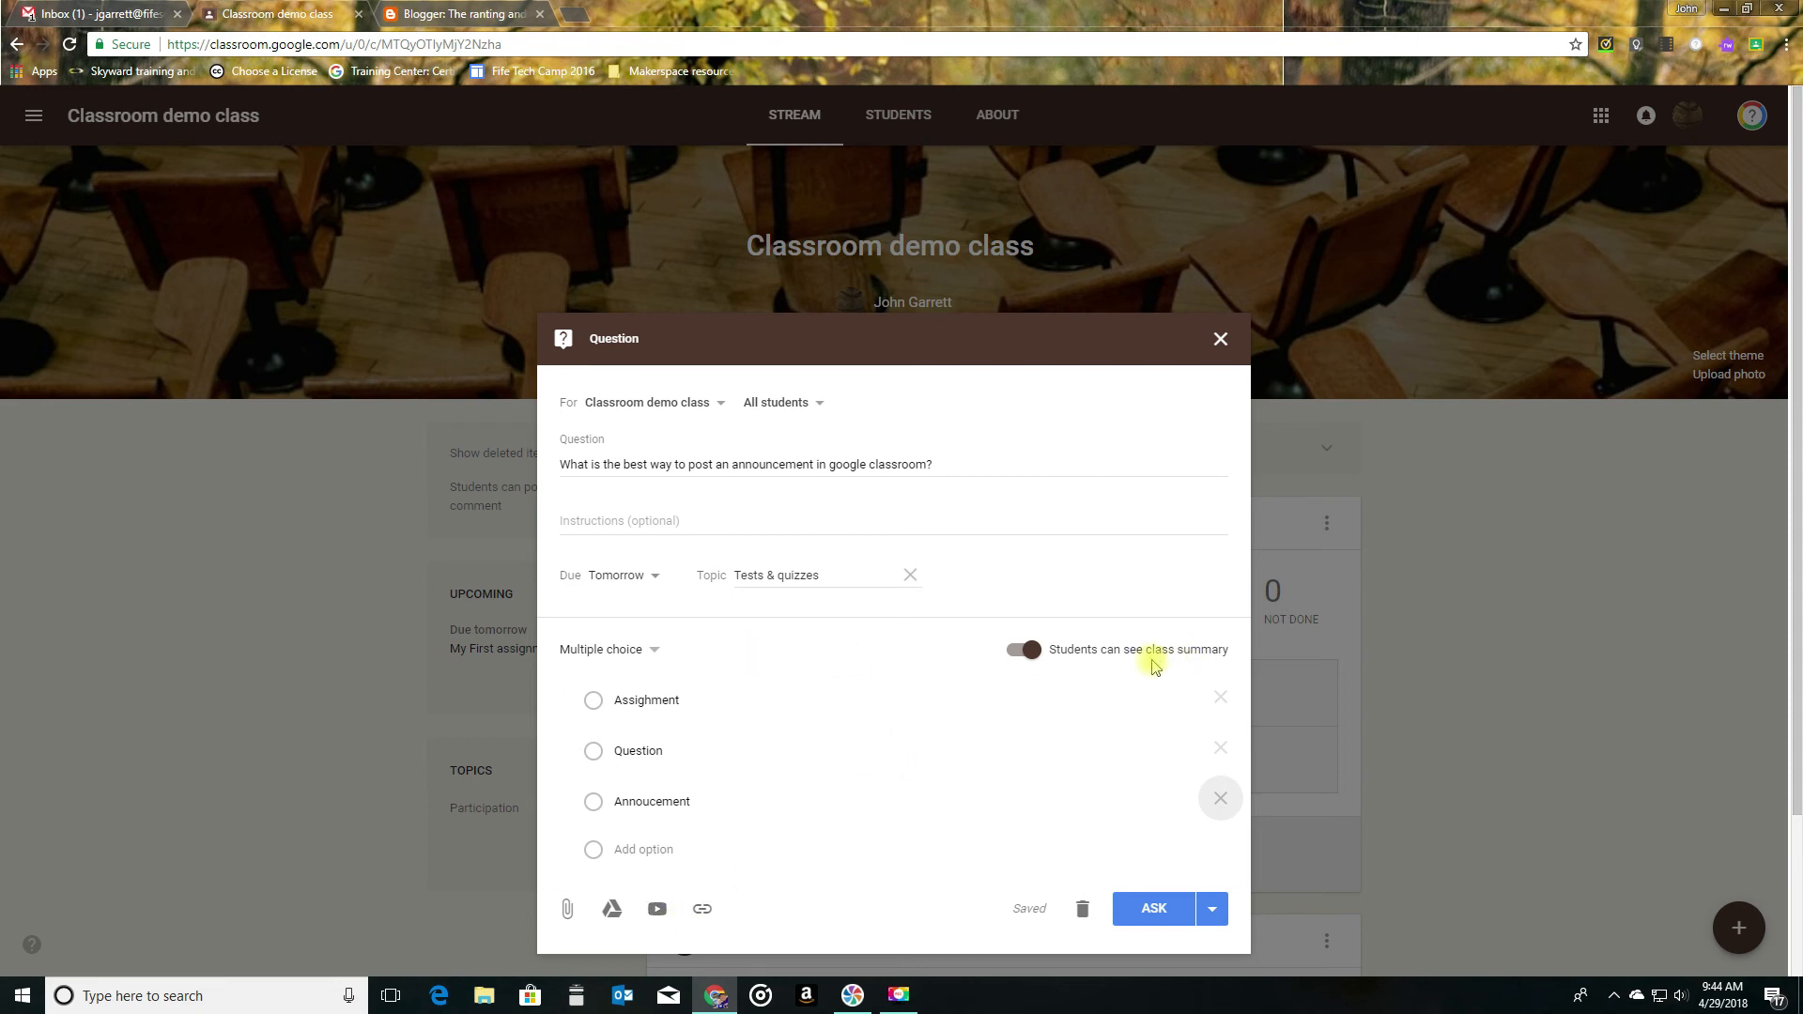
- View the other posting choices for the question and ask it to the class immediately
left_click(1214, 908)
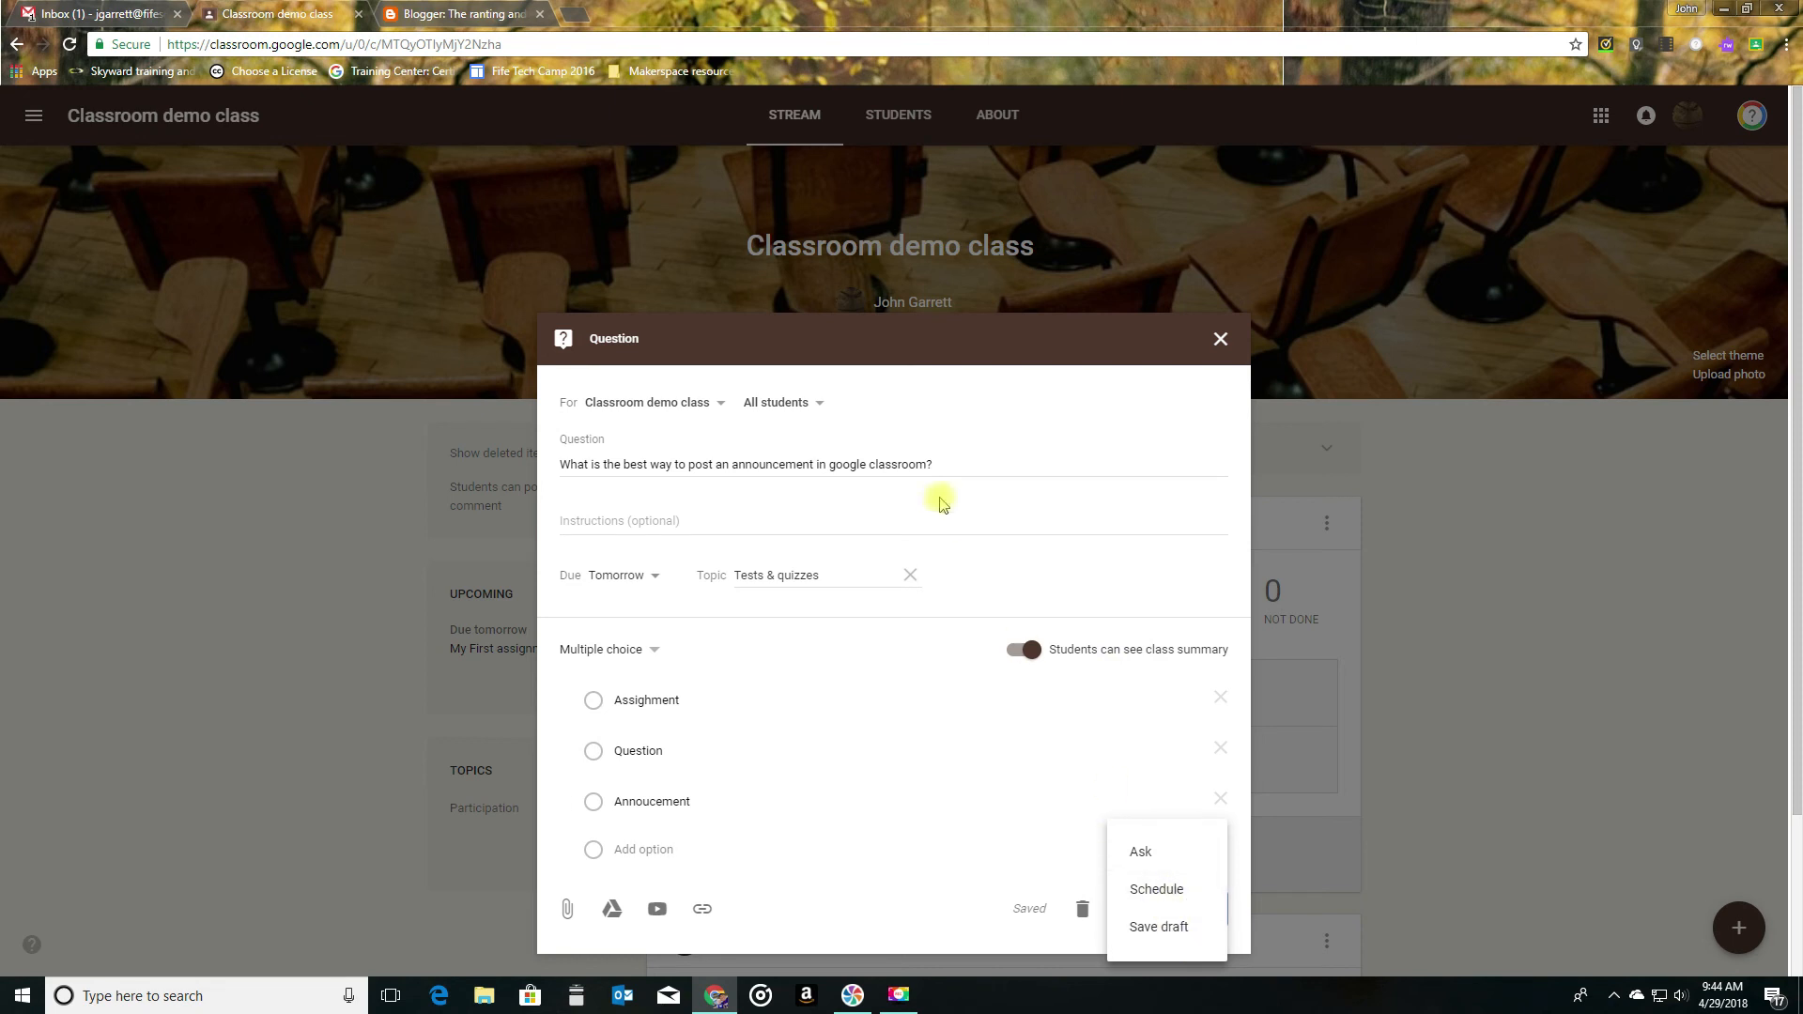
left_click(894, 345)
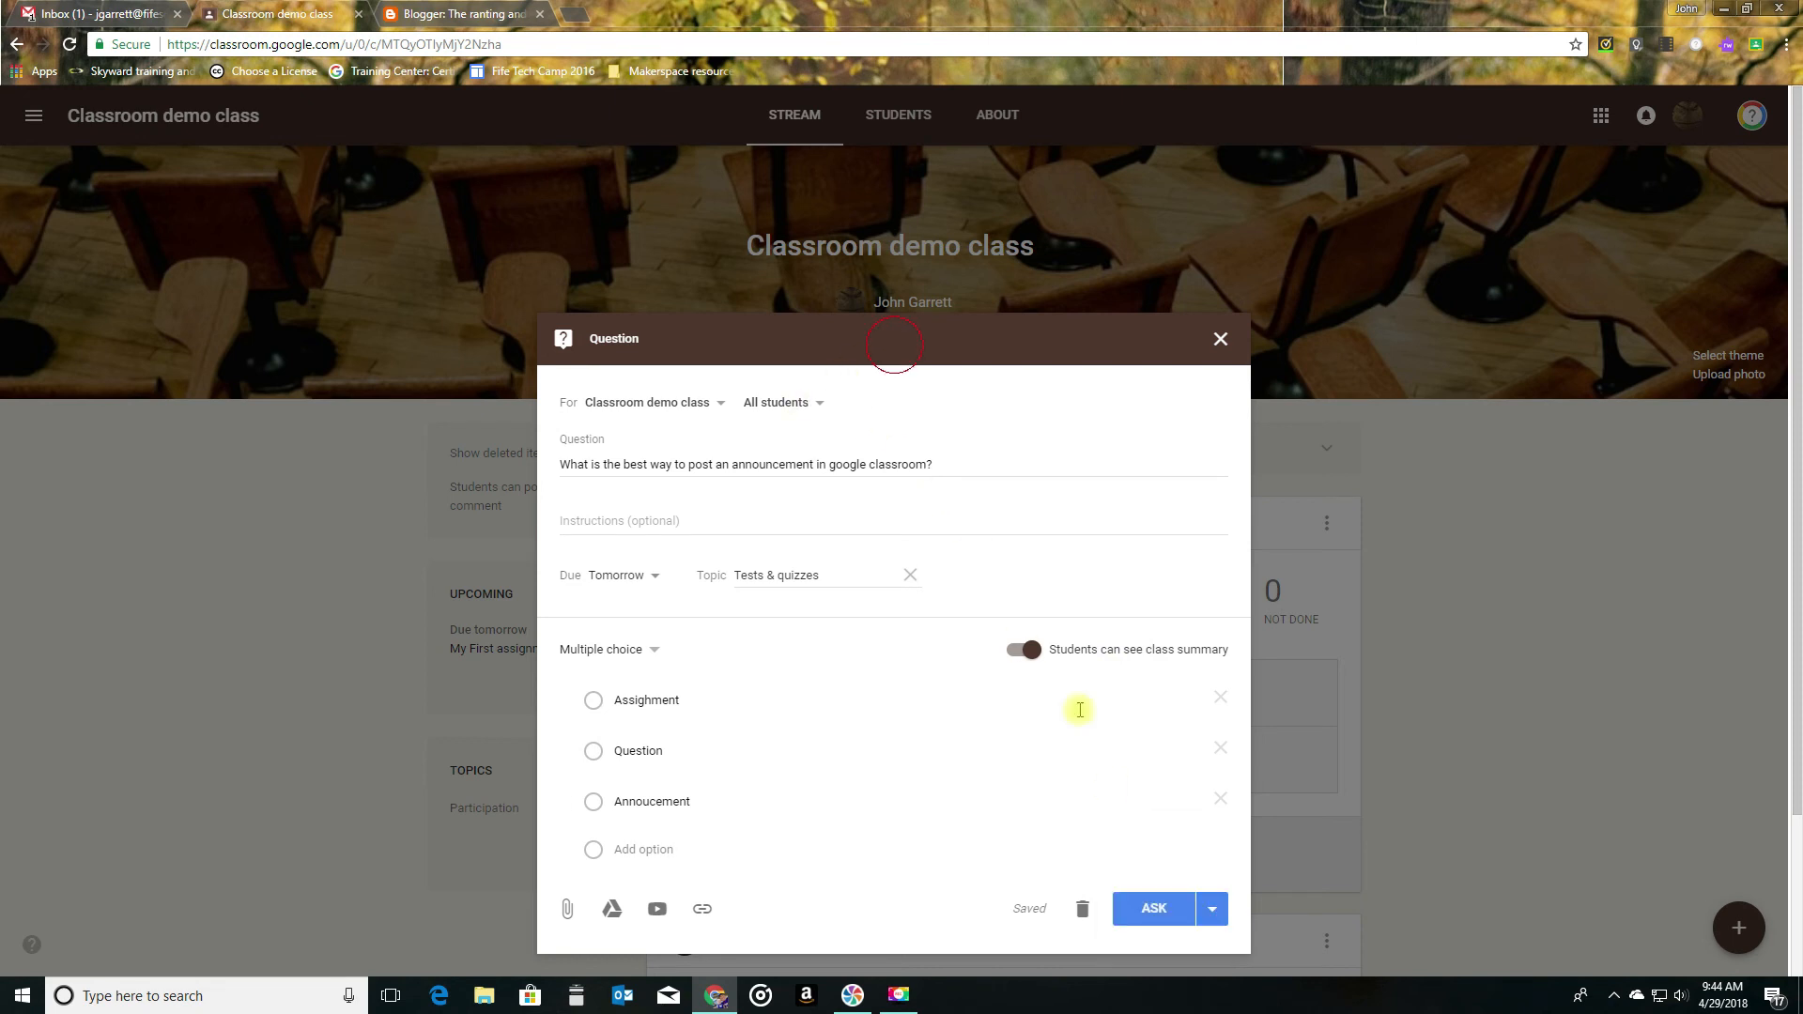
left_click(1157, 907)
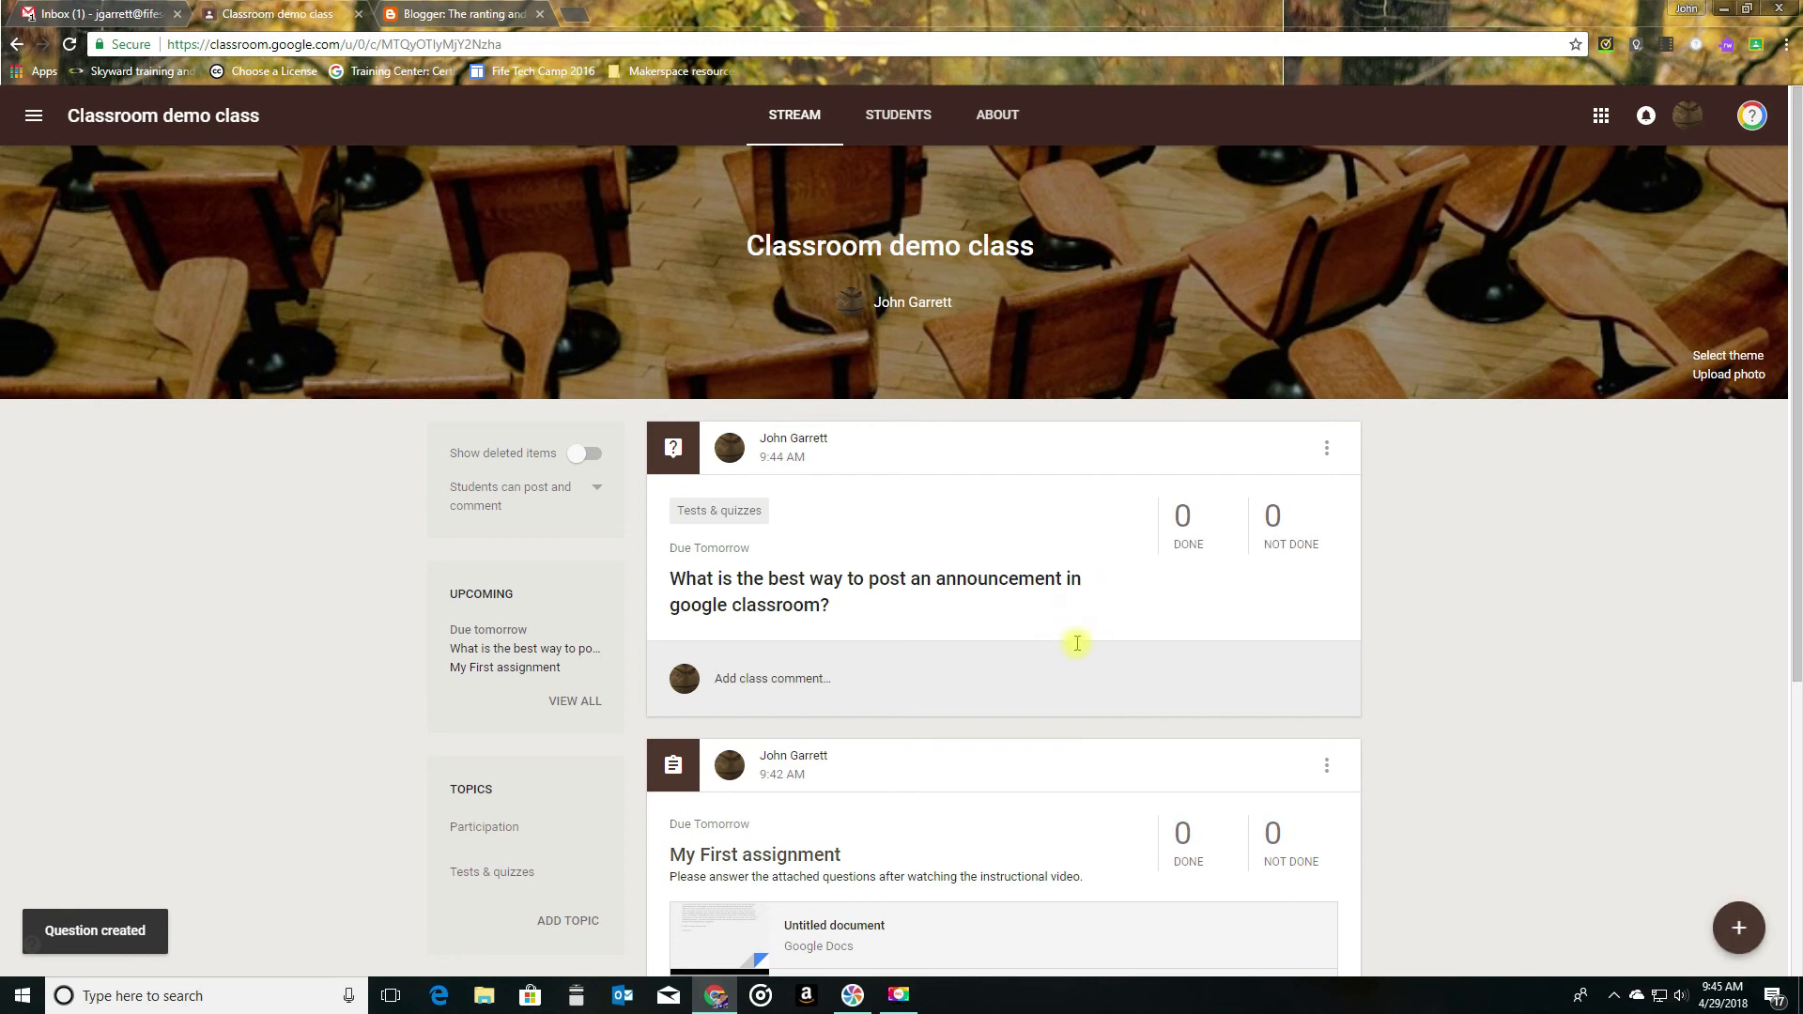
- Review the new post in the stream and the full list of upcoming work, and return to the stream
scroll(1076, 643, "down", 1)
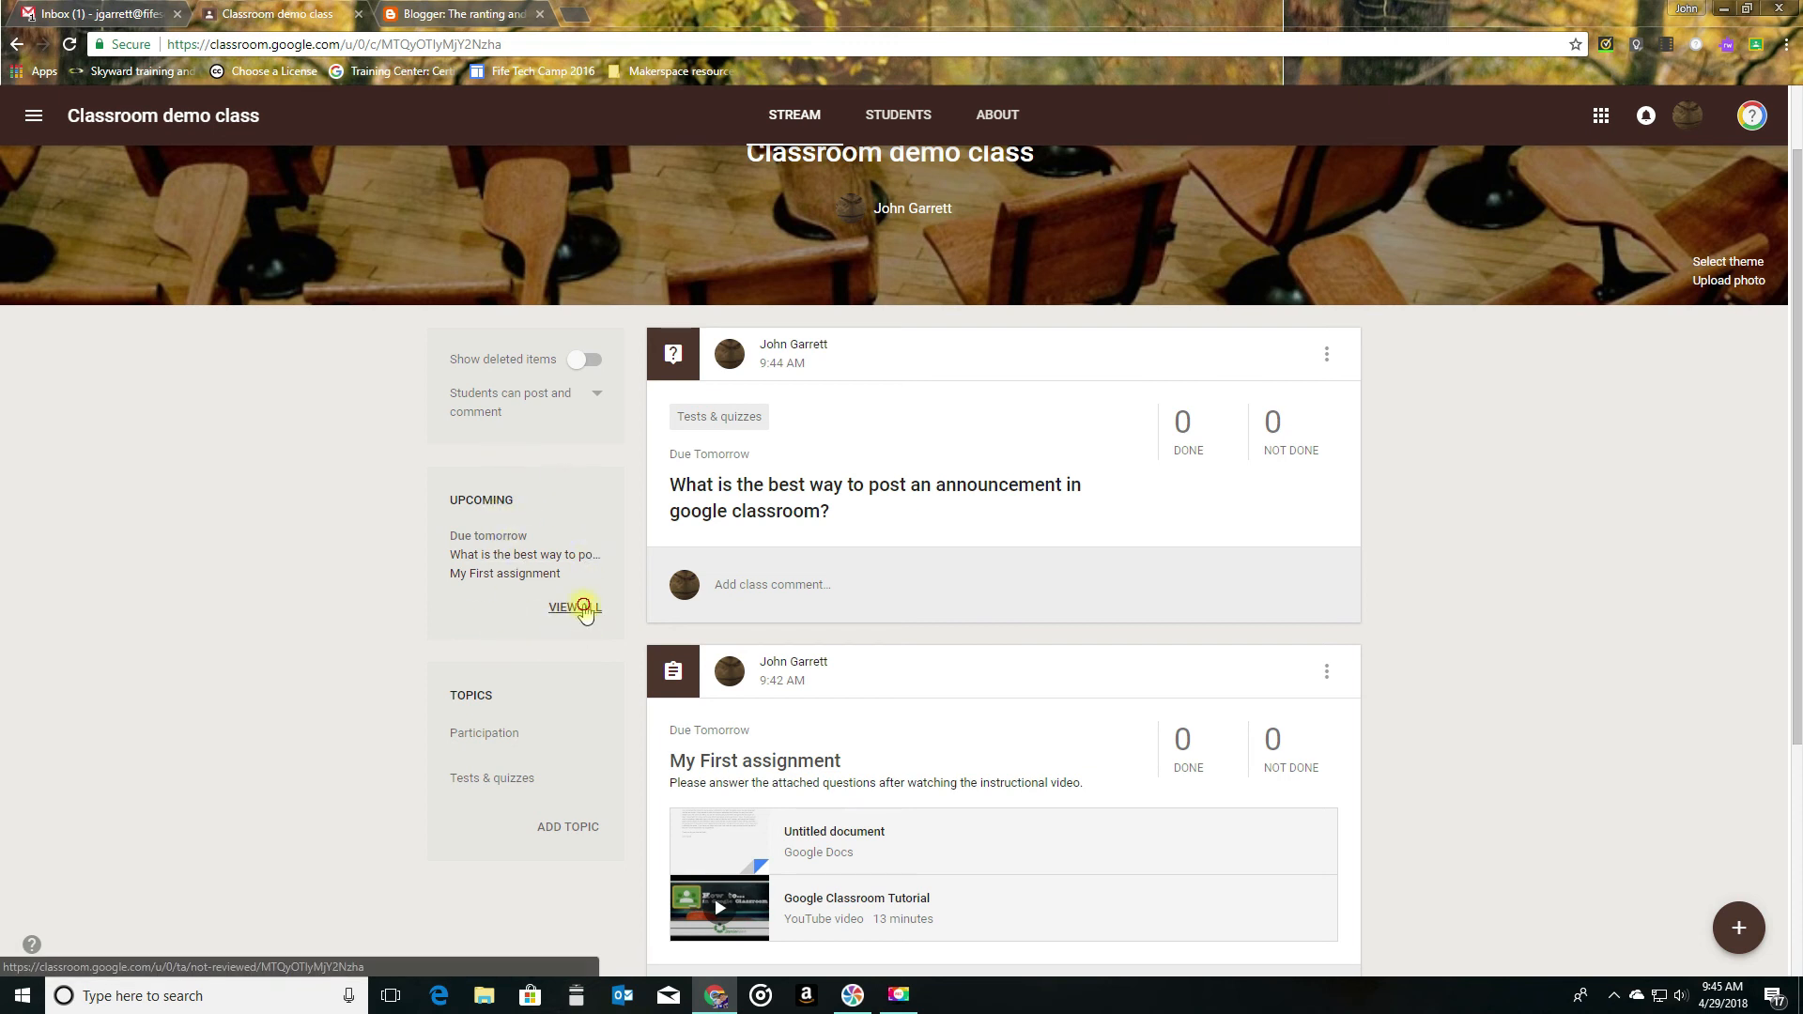
left_click(583, 608)
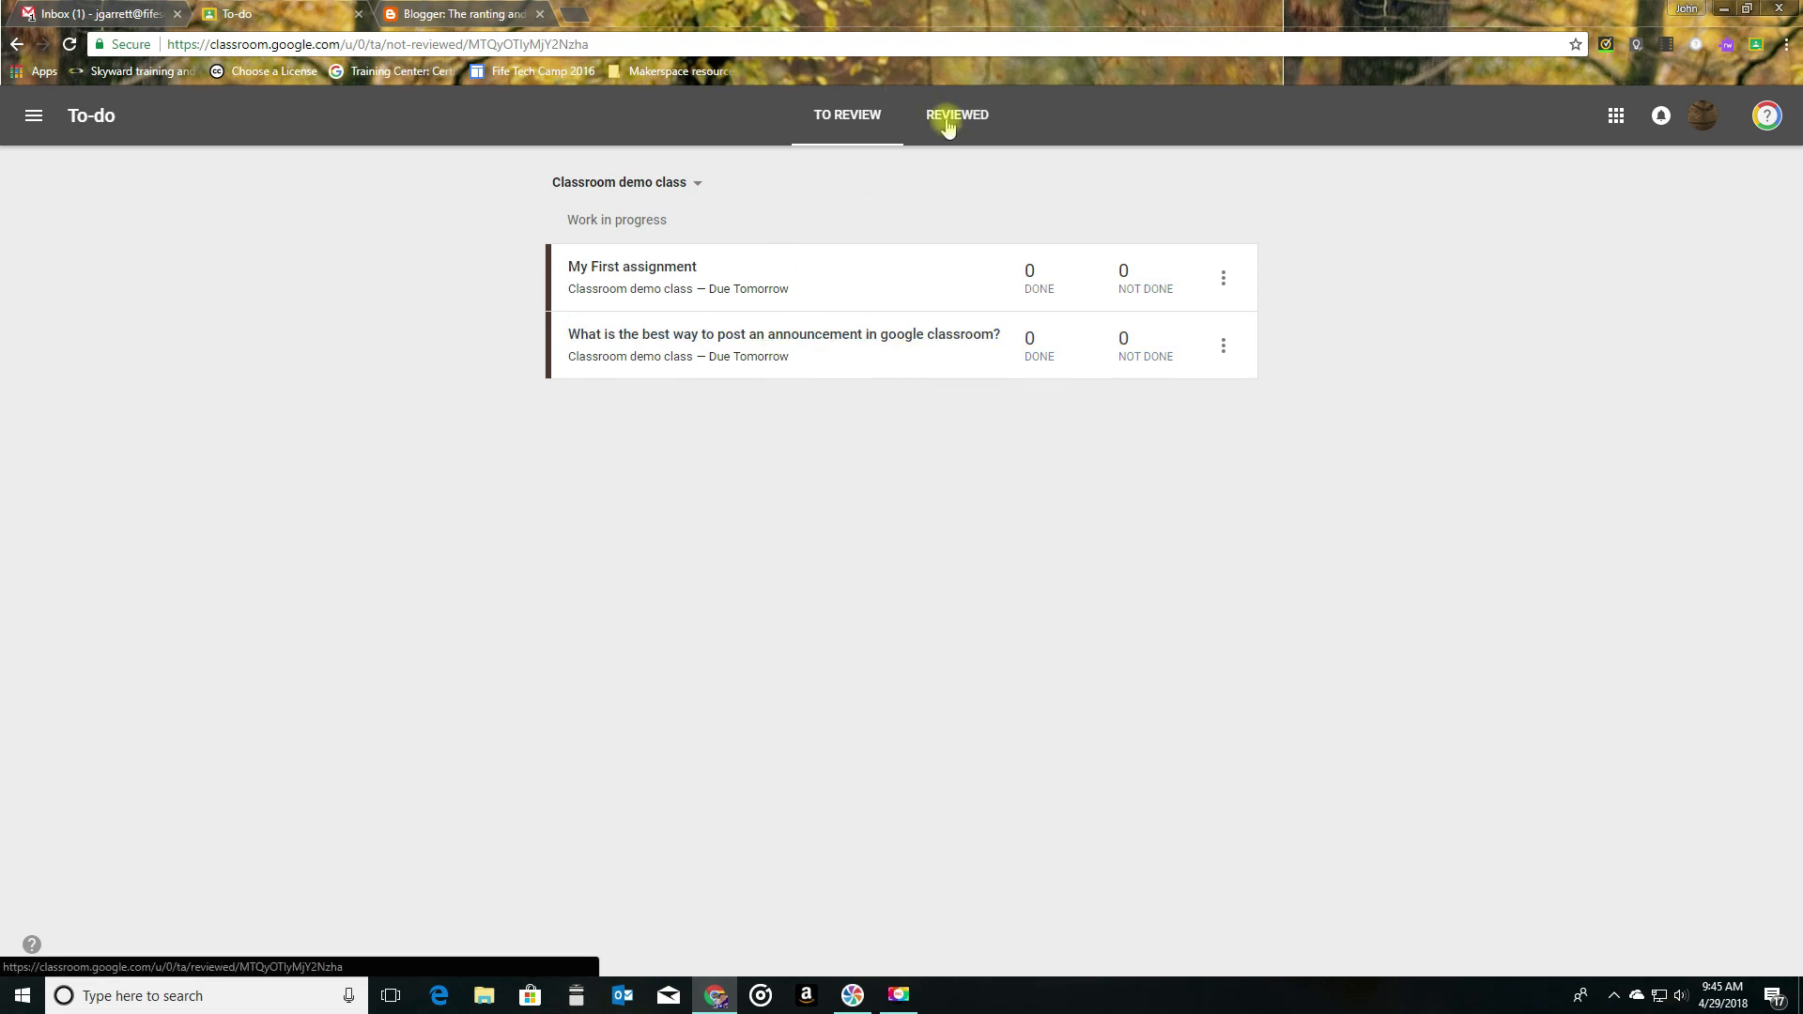
left_click(18, 42)
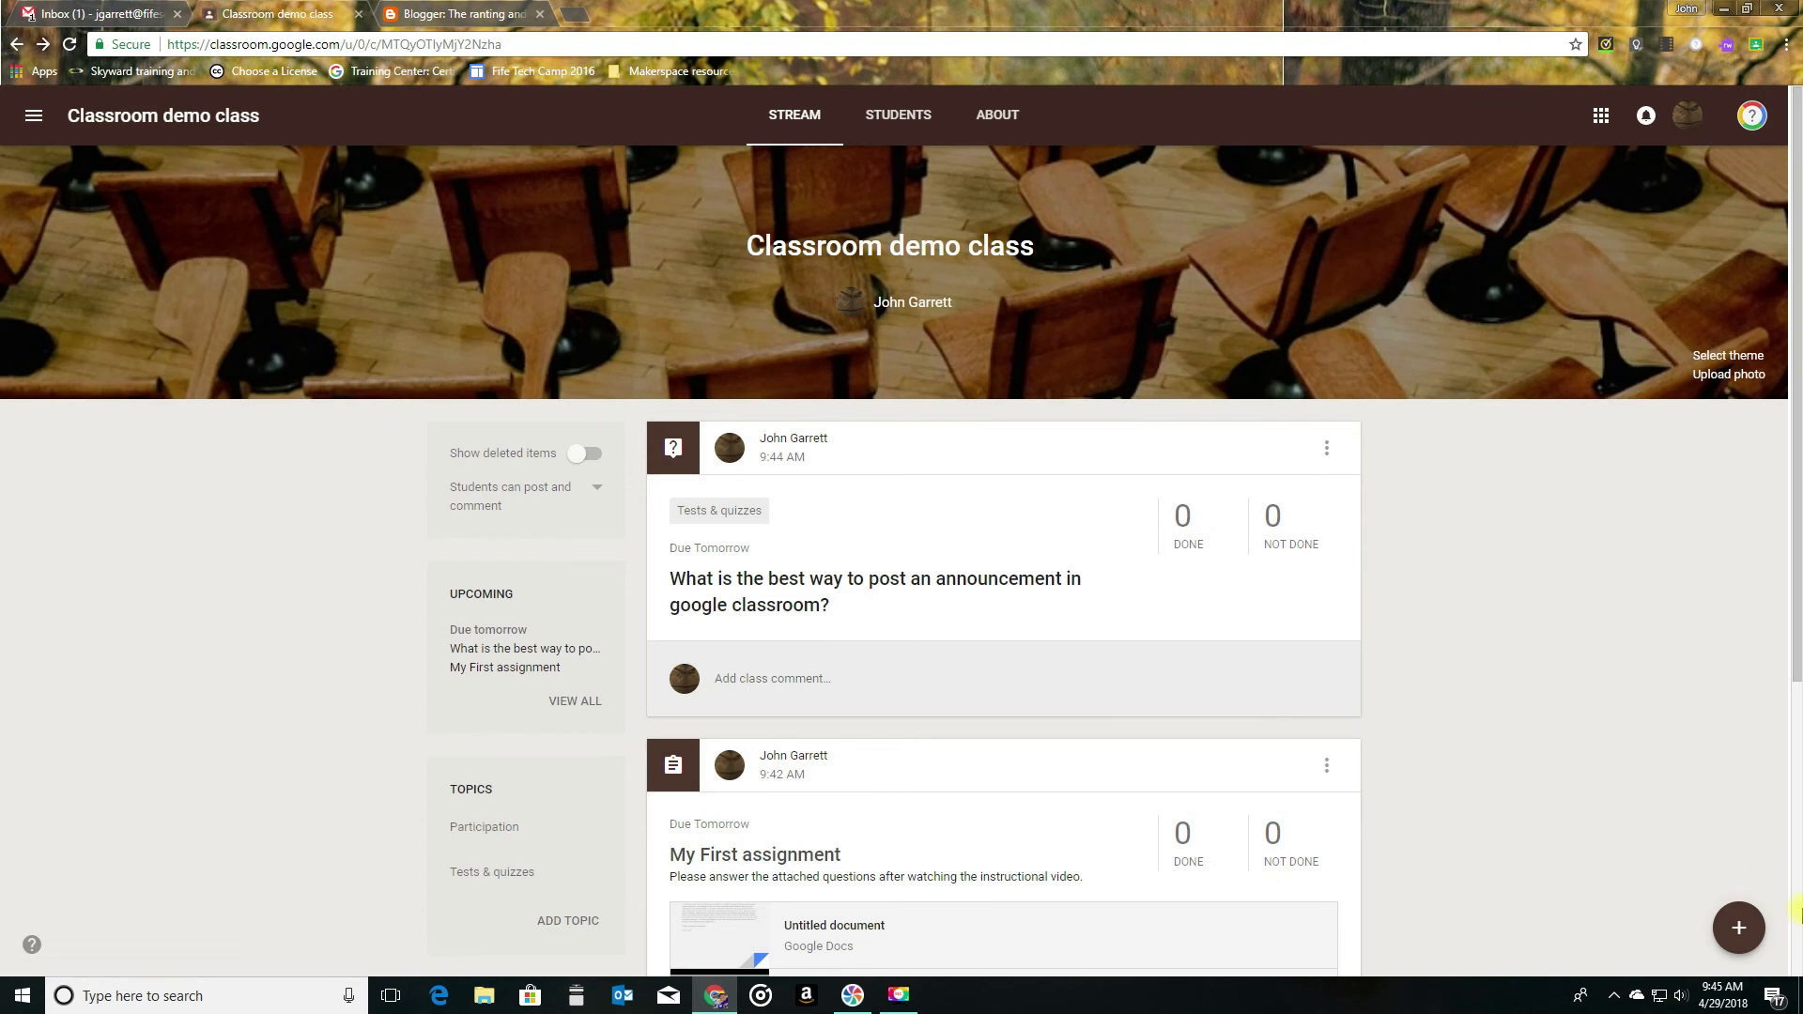
- Browse reusable posts of Introduction to Engineering Sem 2 Period 1, select Ancient Greece Tourism, and close the list without reusing it
mouse_move(1744, 929)
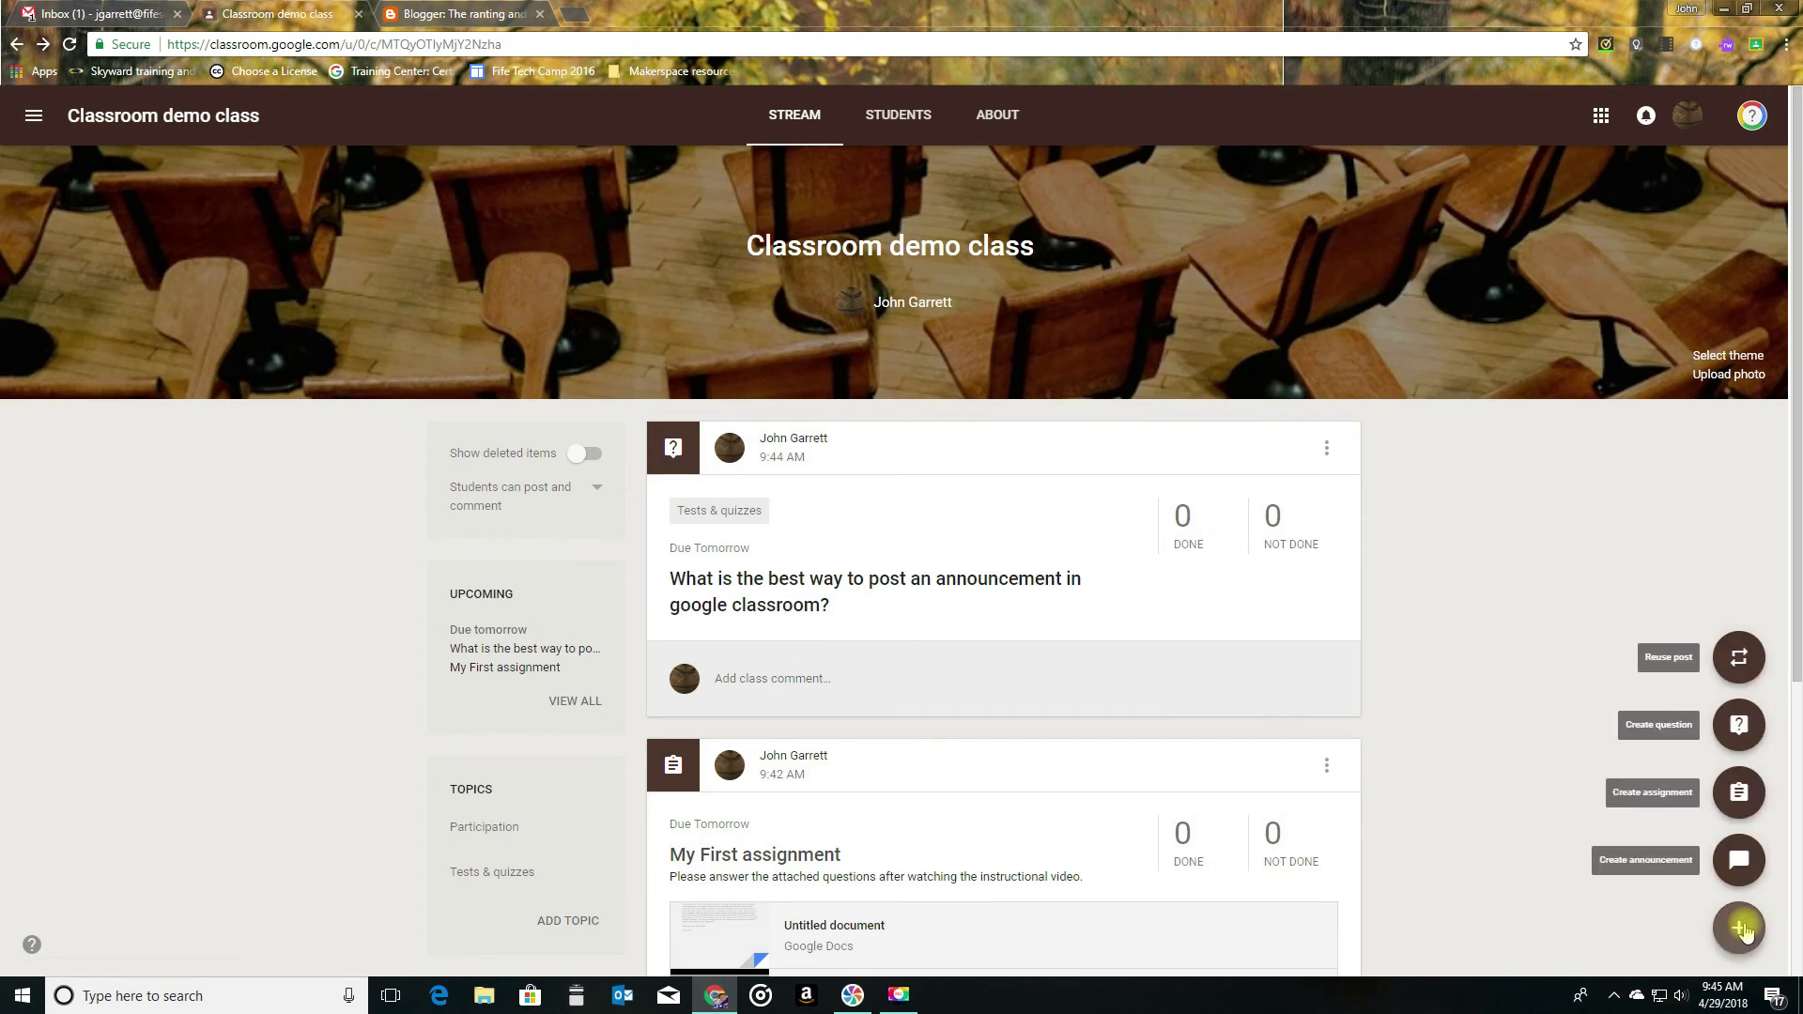
left_click(1741, 661)
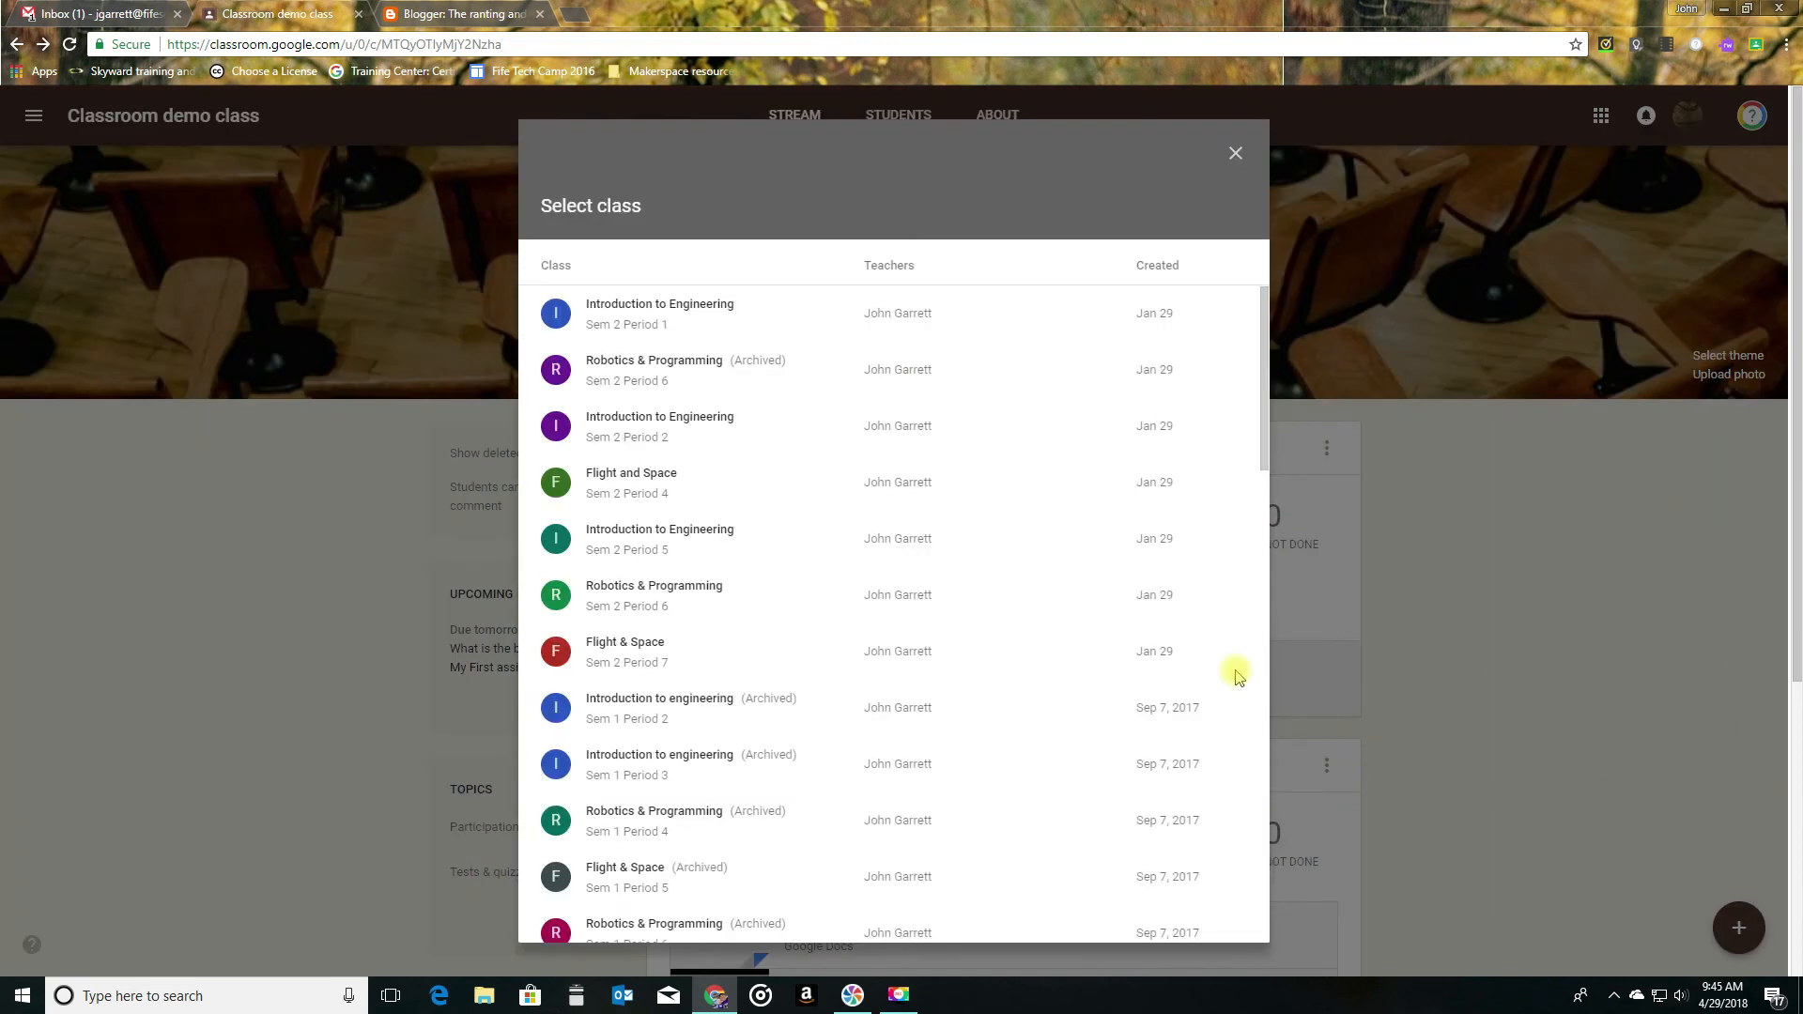
scroll(573, 639, "down", 2)
scroll(583, 636, "up", 2)
left_click(653, 312)
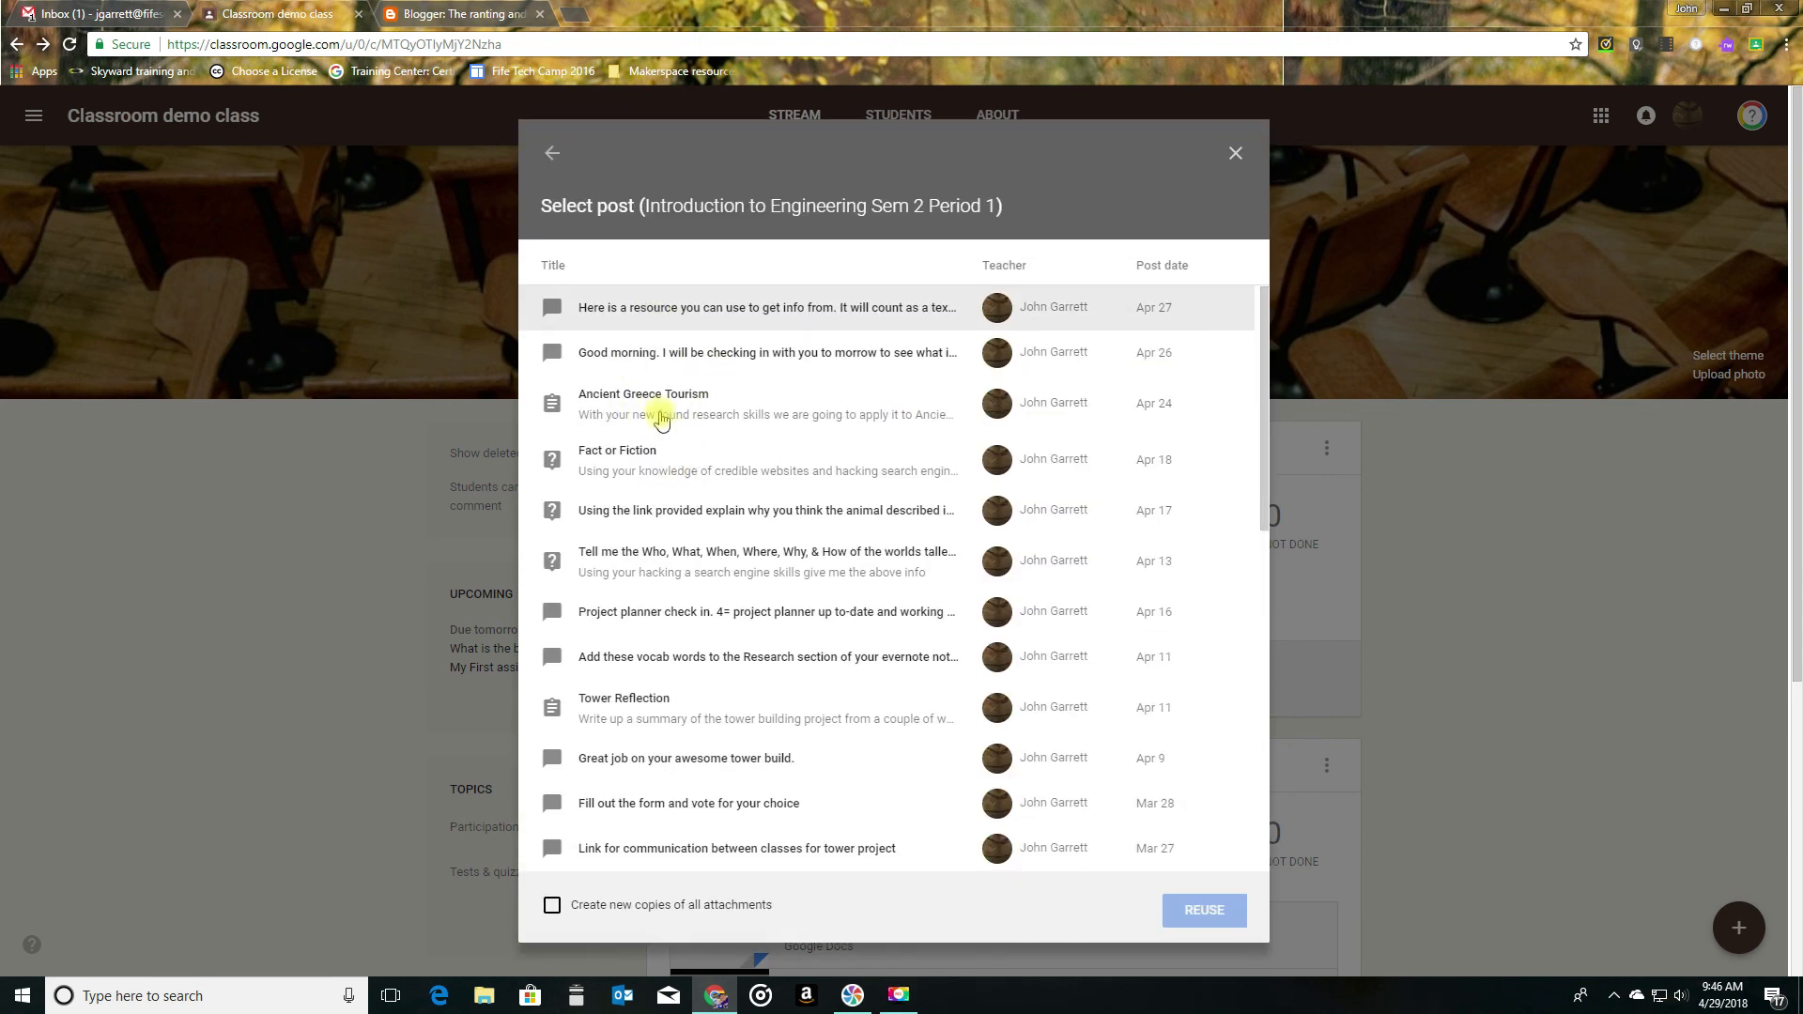
left_click(710, 416)
left_click(1197, 922)
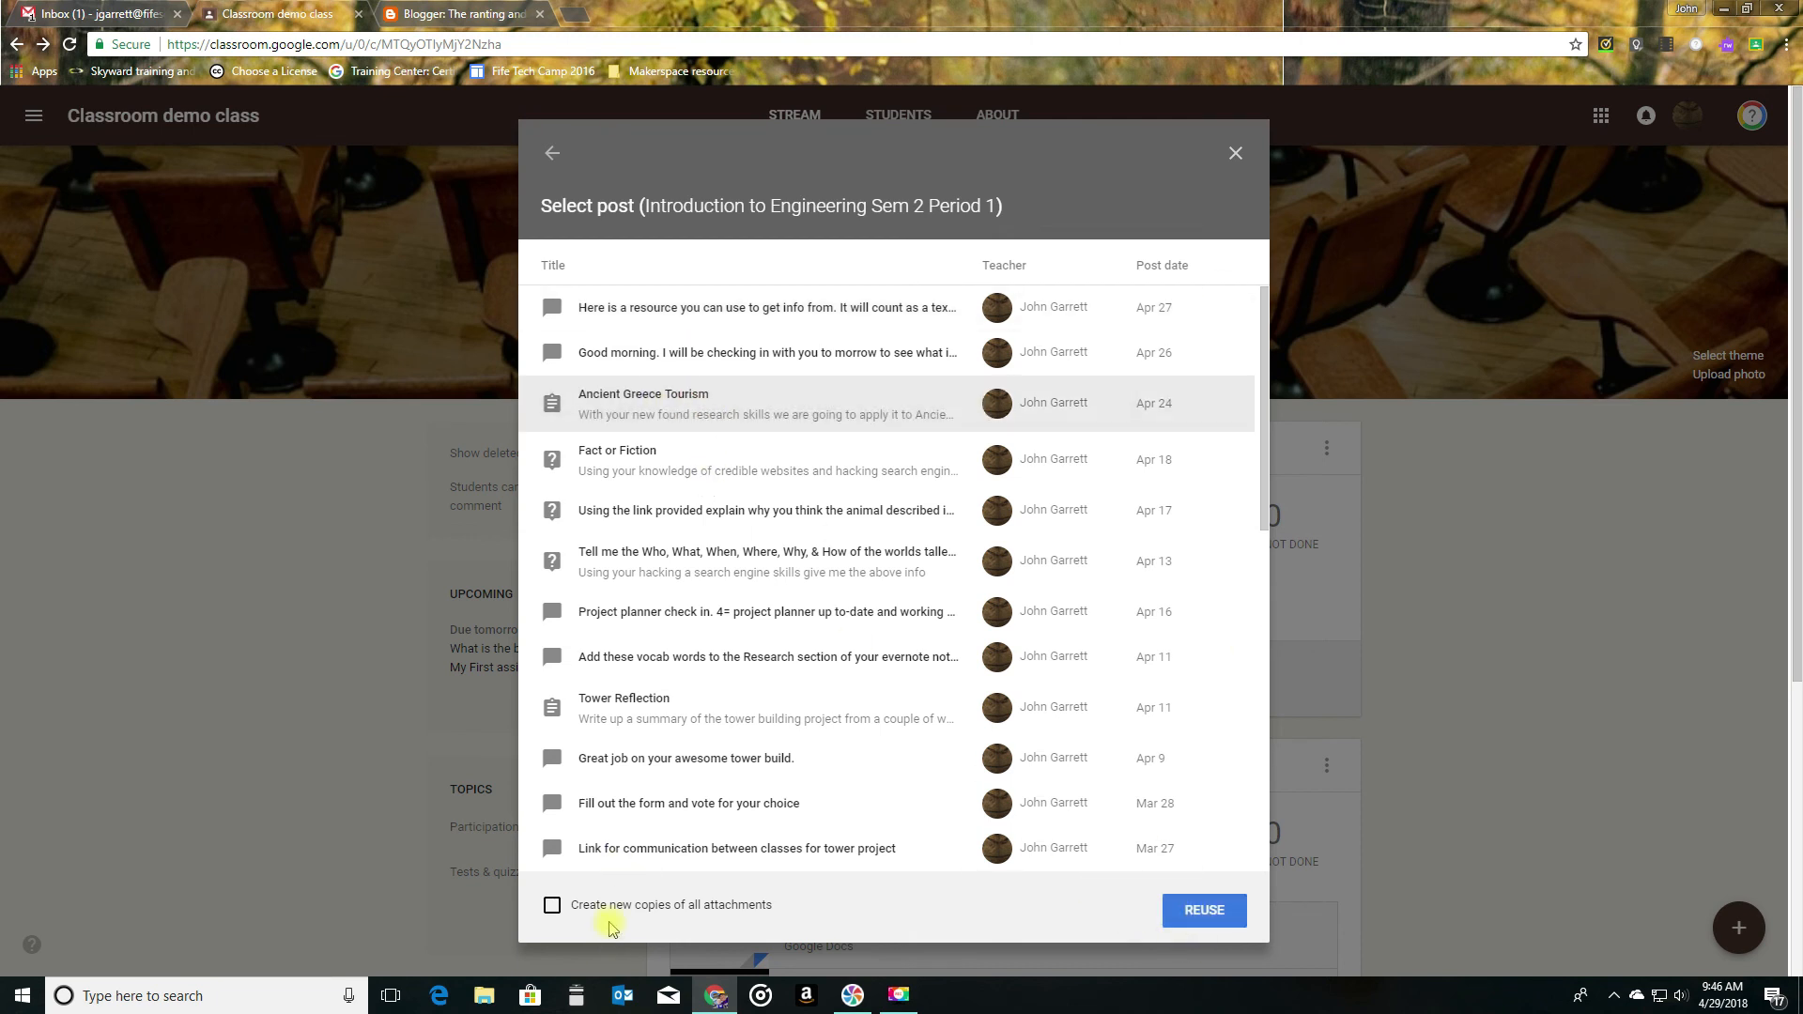
left_click(1236, 155)
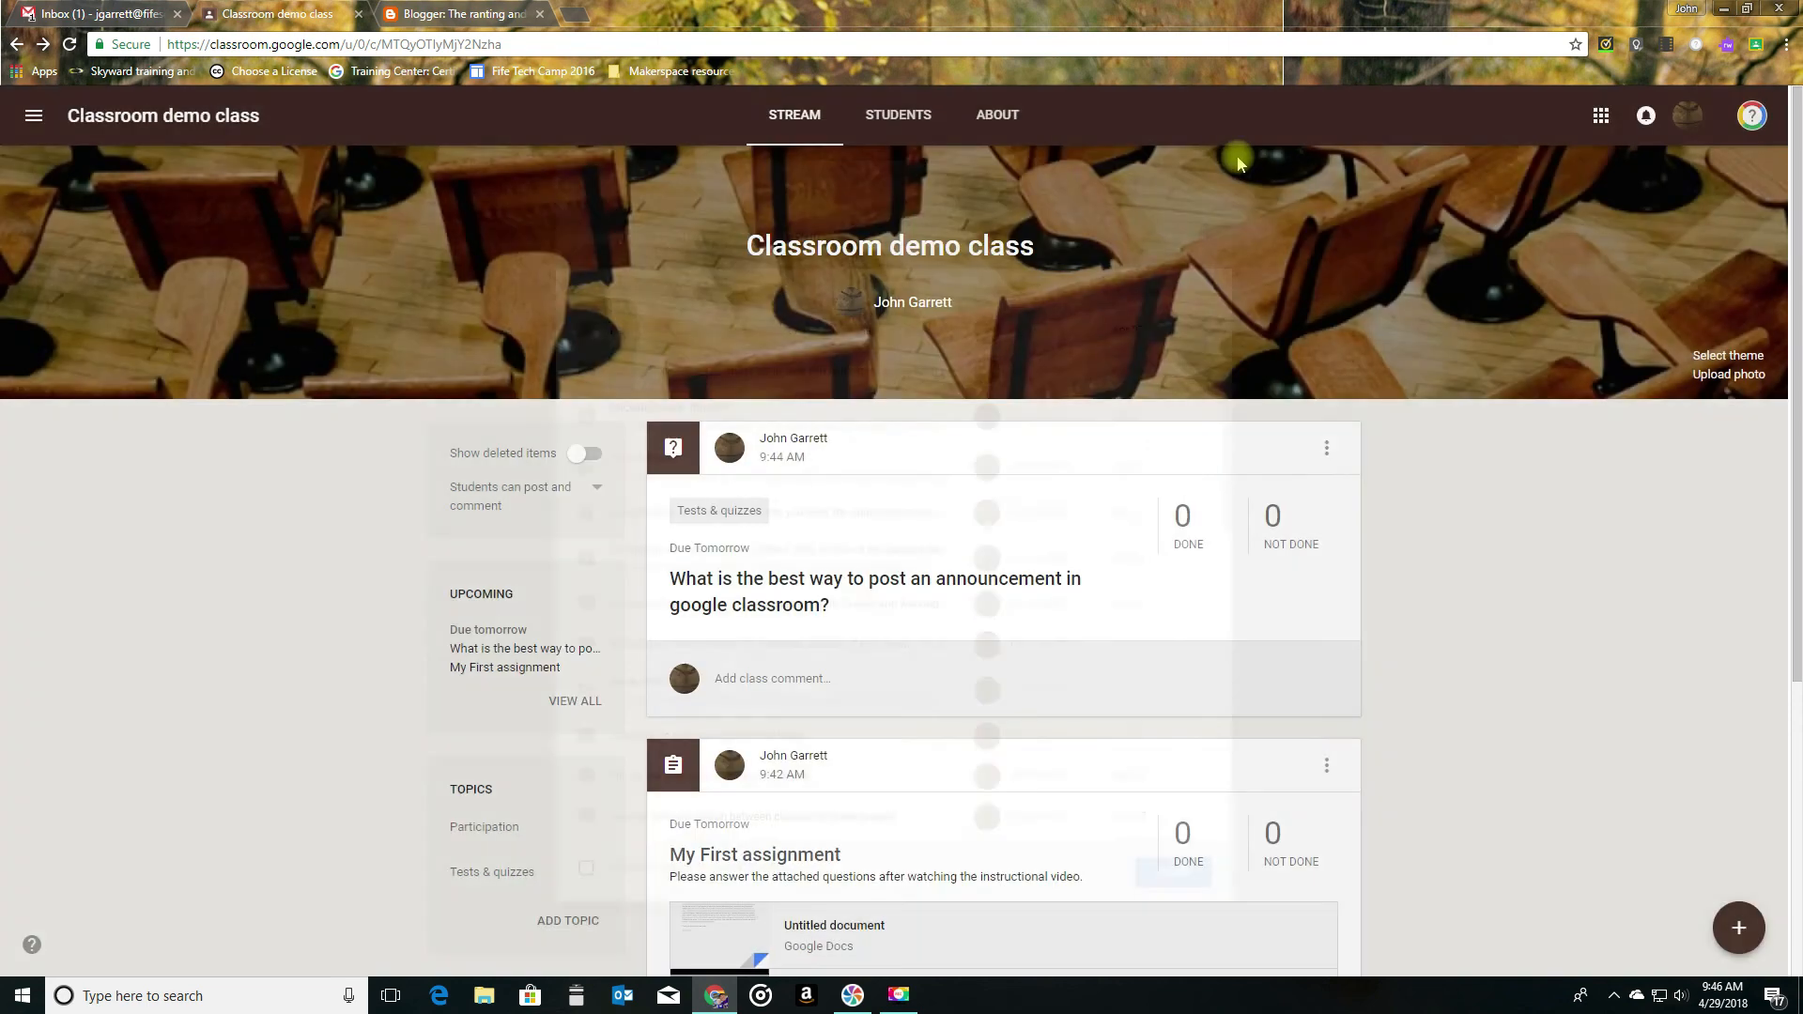
- View the options of the question post, move the My First assignment post to the top of the stream, and review the new order
scroll(1435, 679, "down", 5)
scroll(1434, 679, "up", 5)
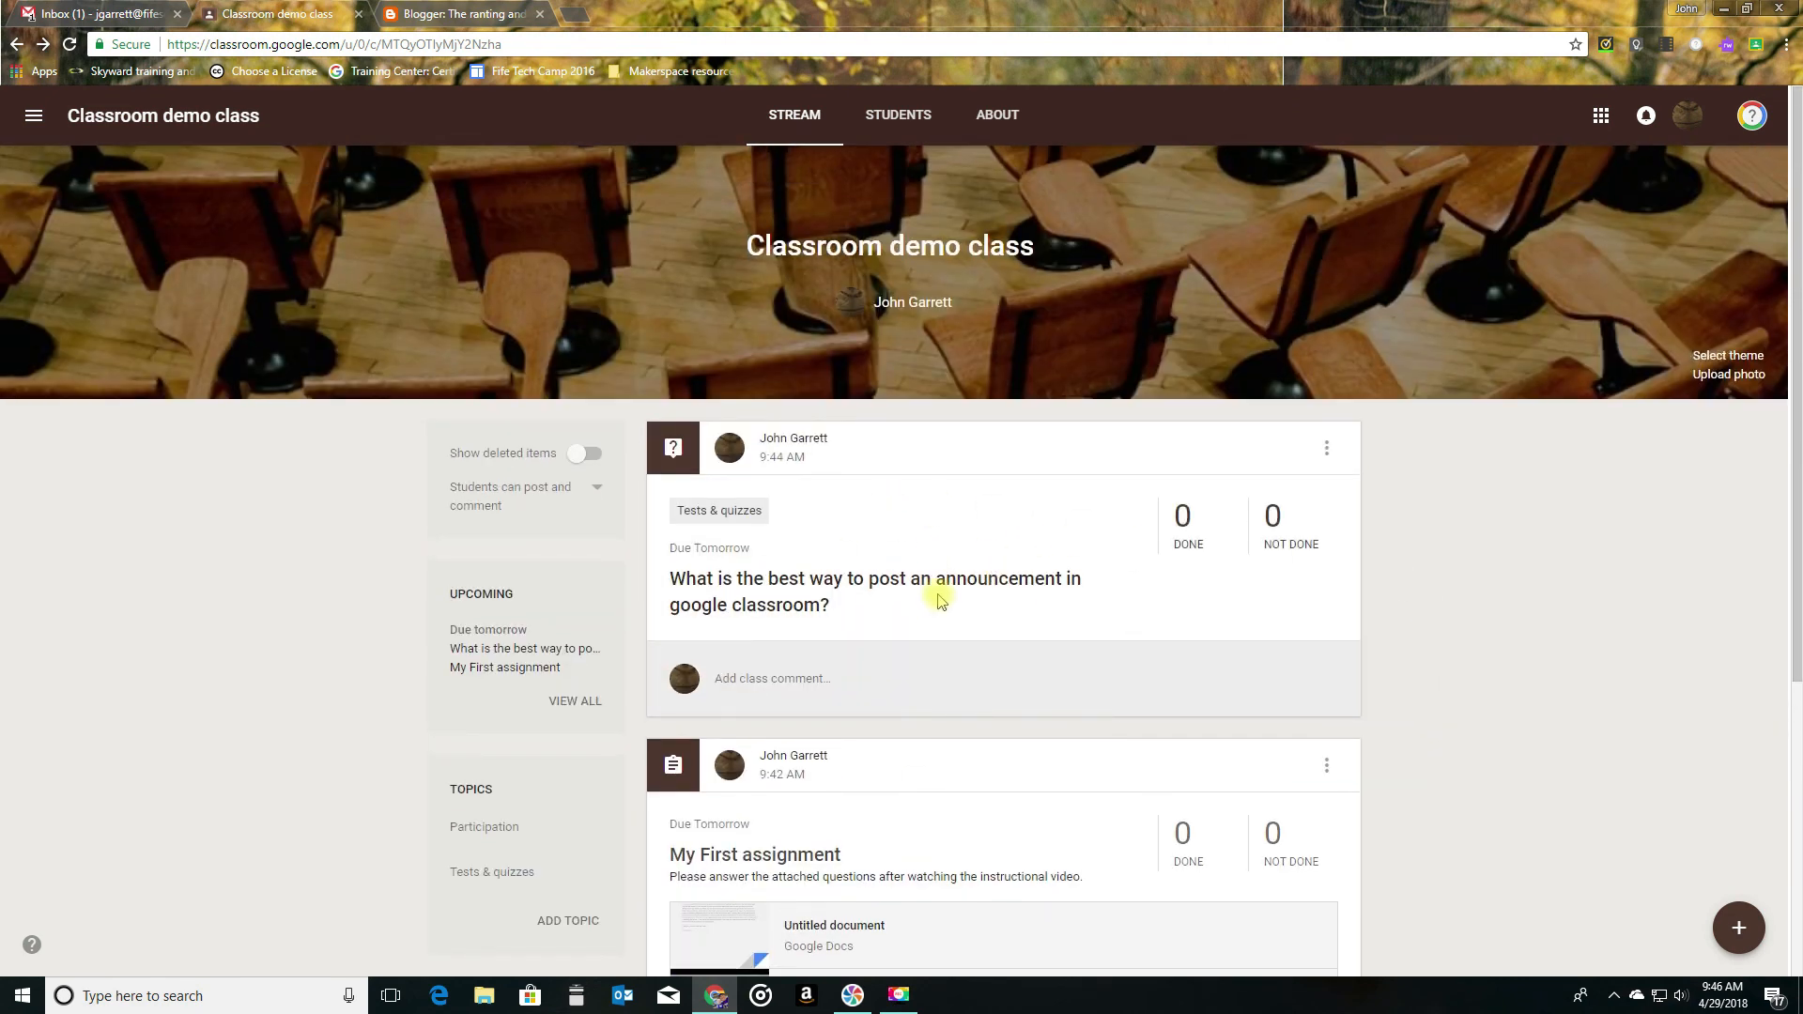
scroll(937, 601, "down", 5)
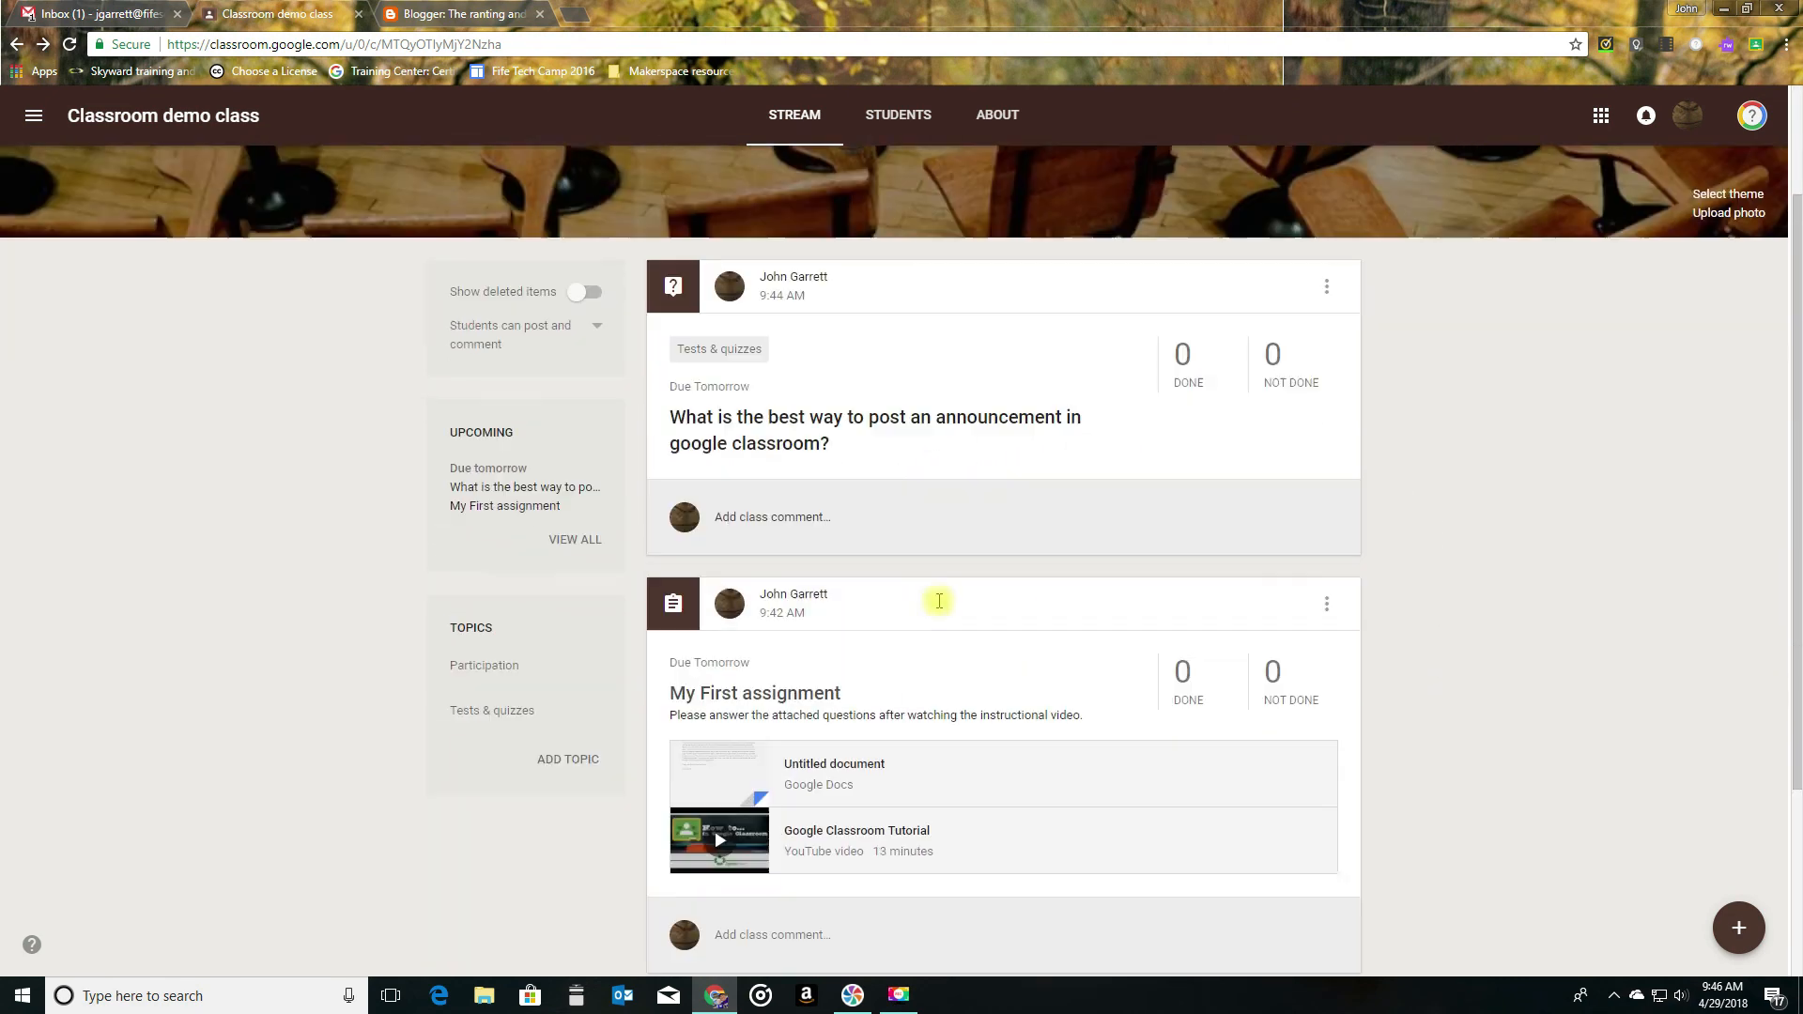
scroll(953, 594, "up", 5)
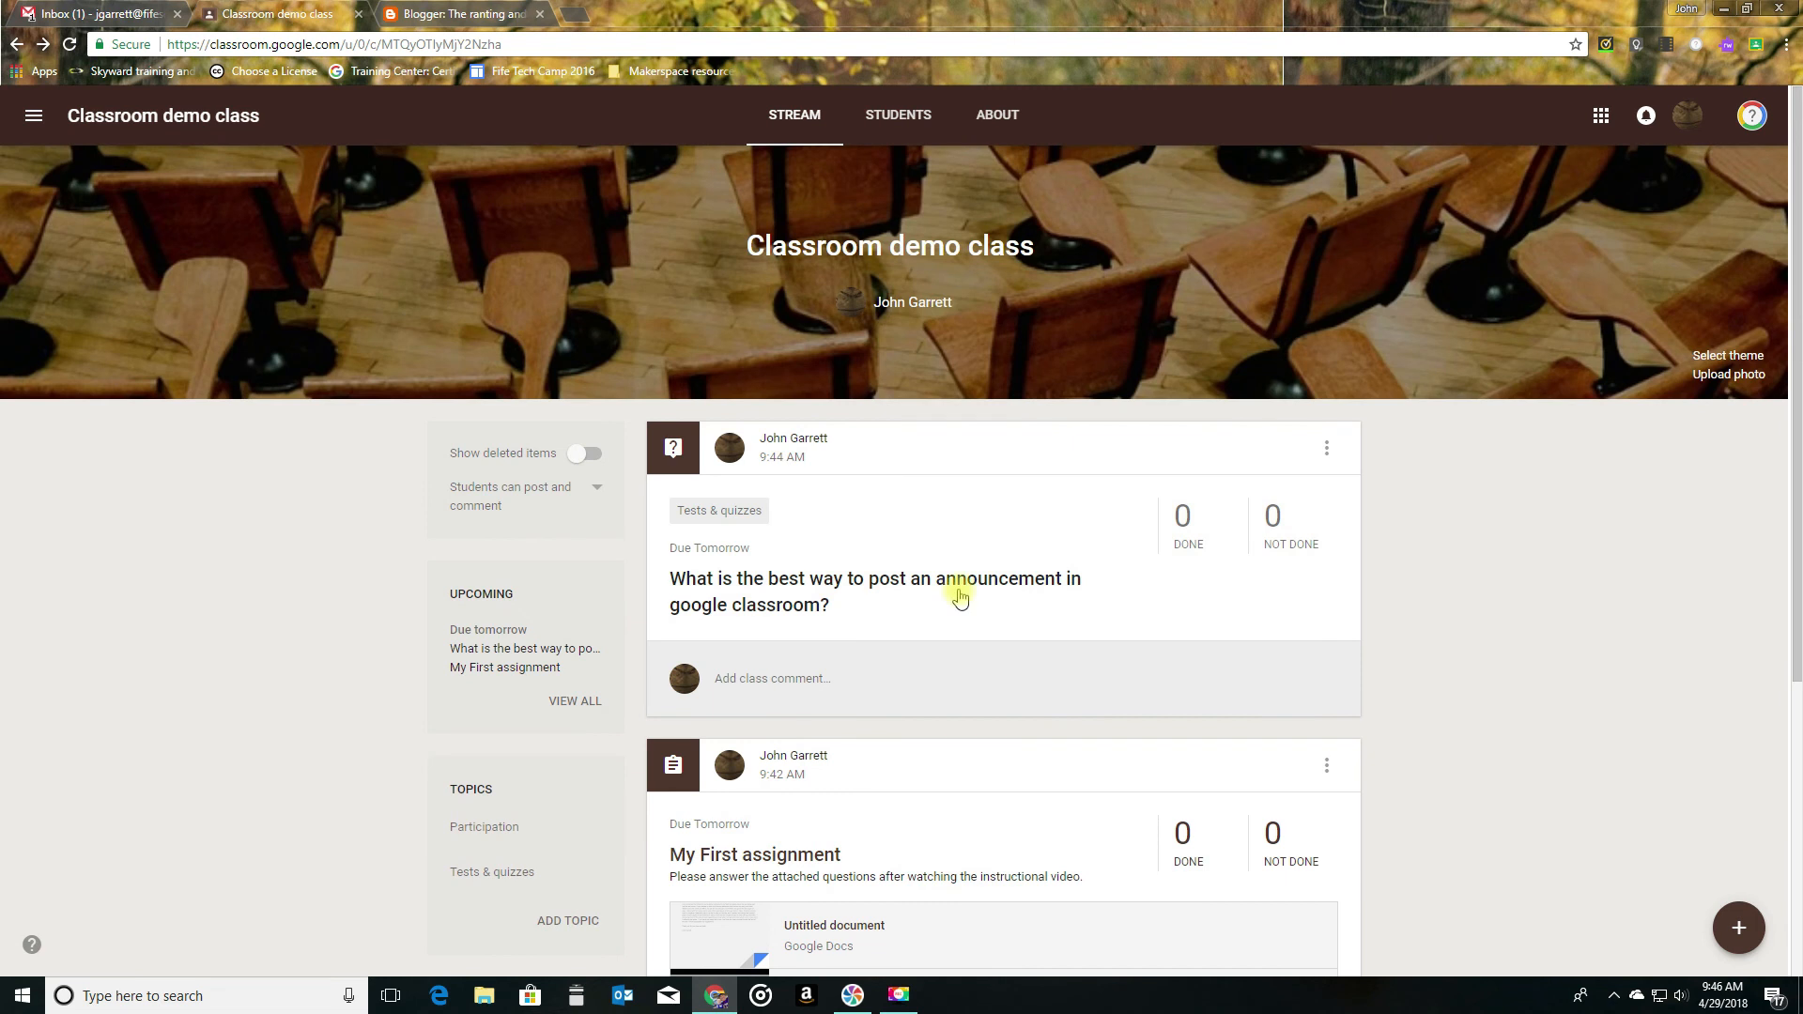
left_click(1327, 451)
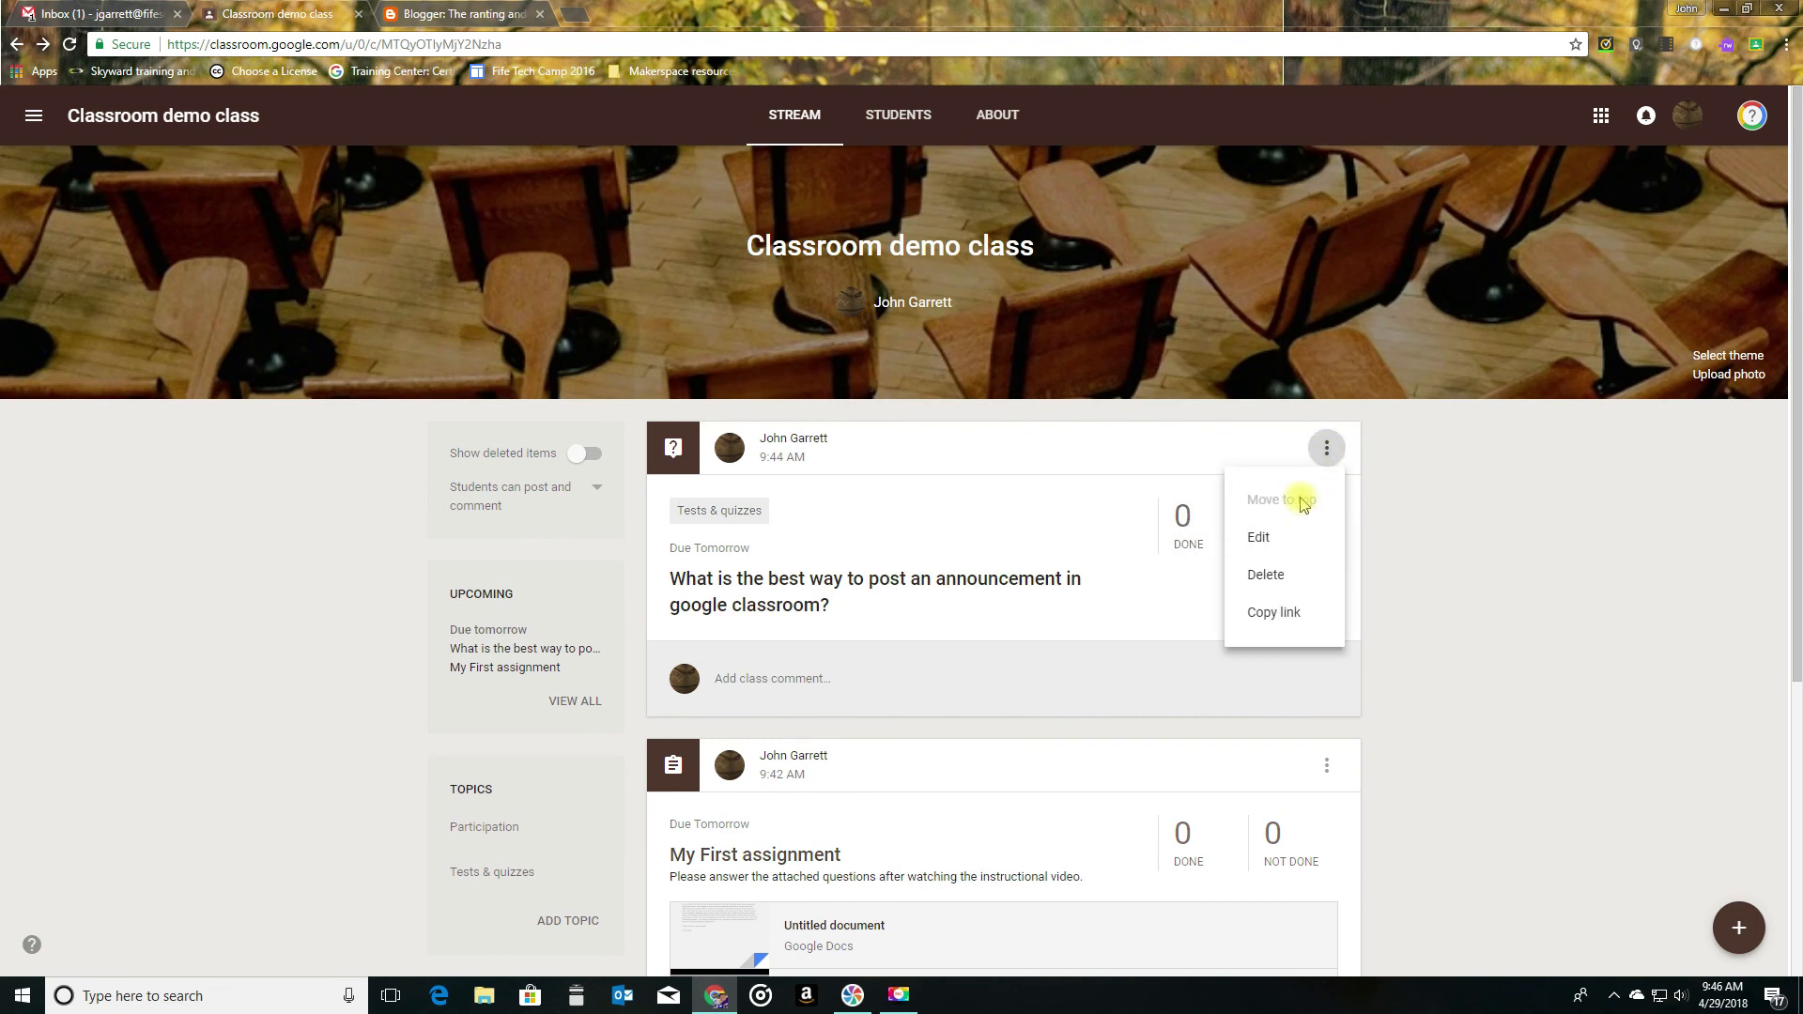
left_click(1358, 470)
left_click(1326, 765)
left_click(1283, 817)
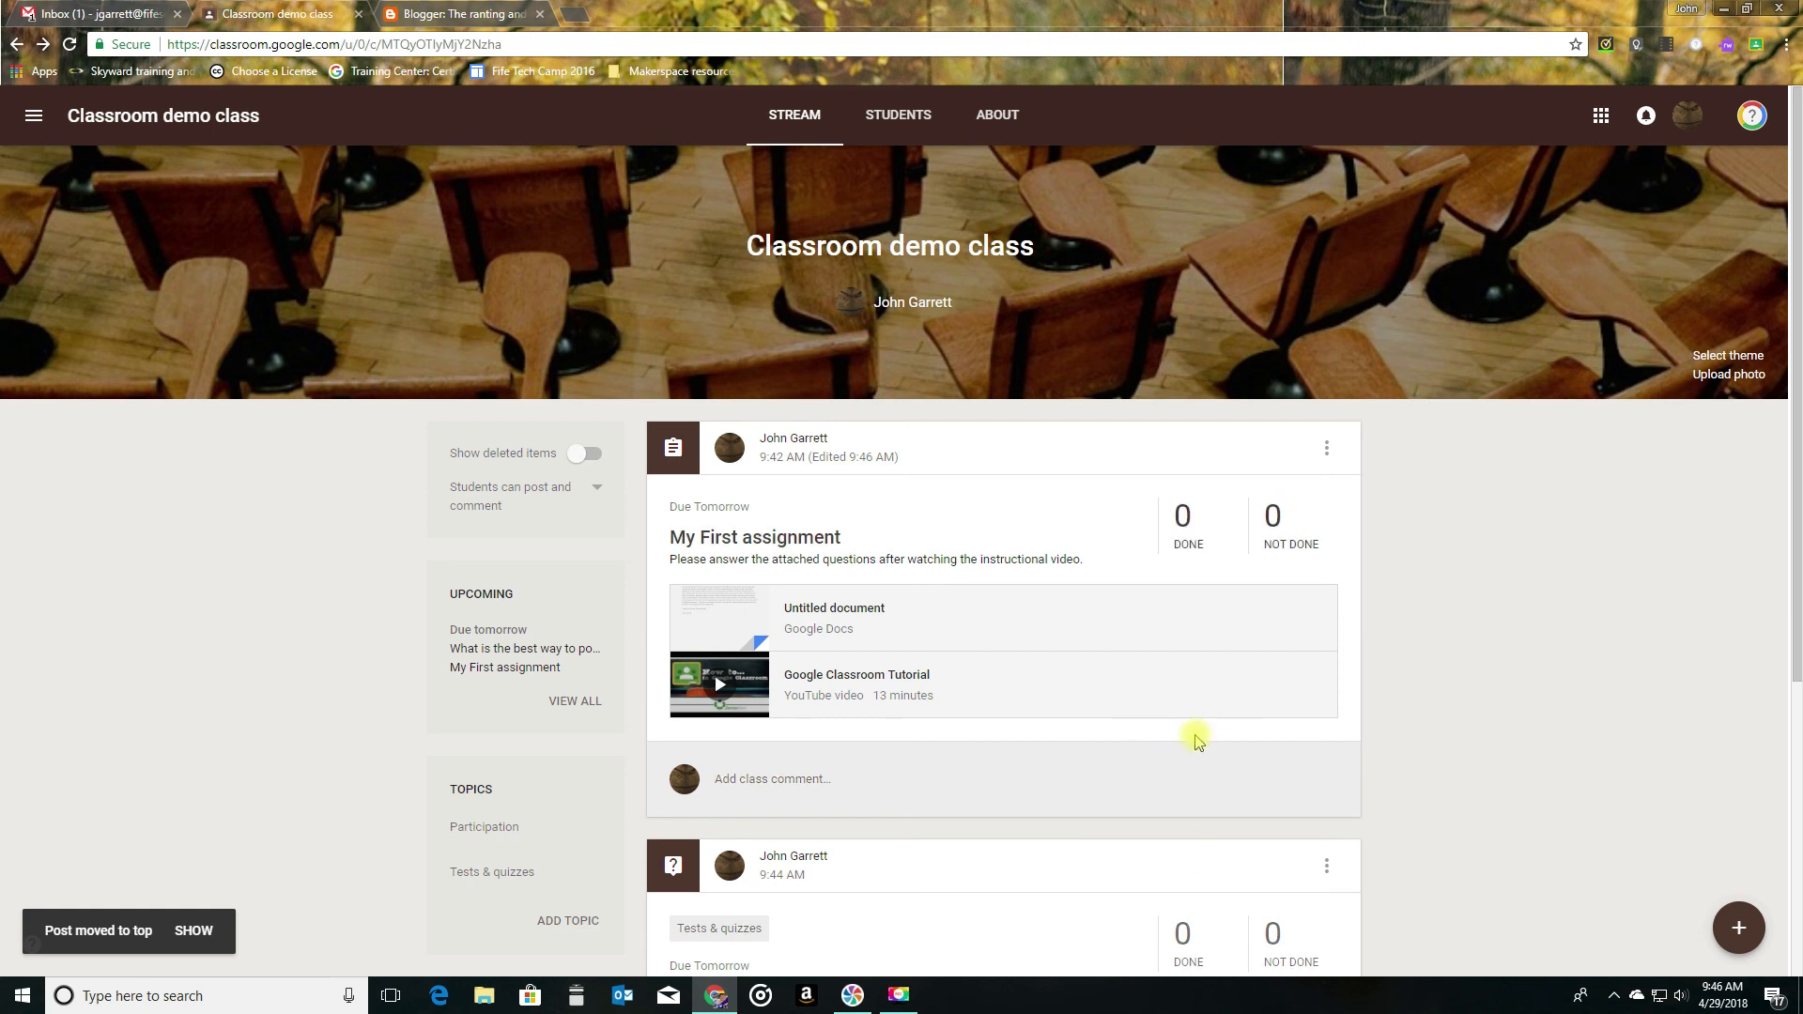
scroll(1165, 760, "down", 5)
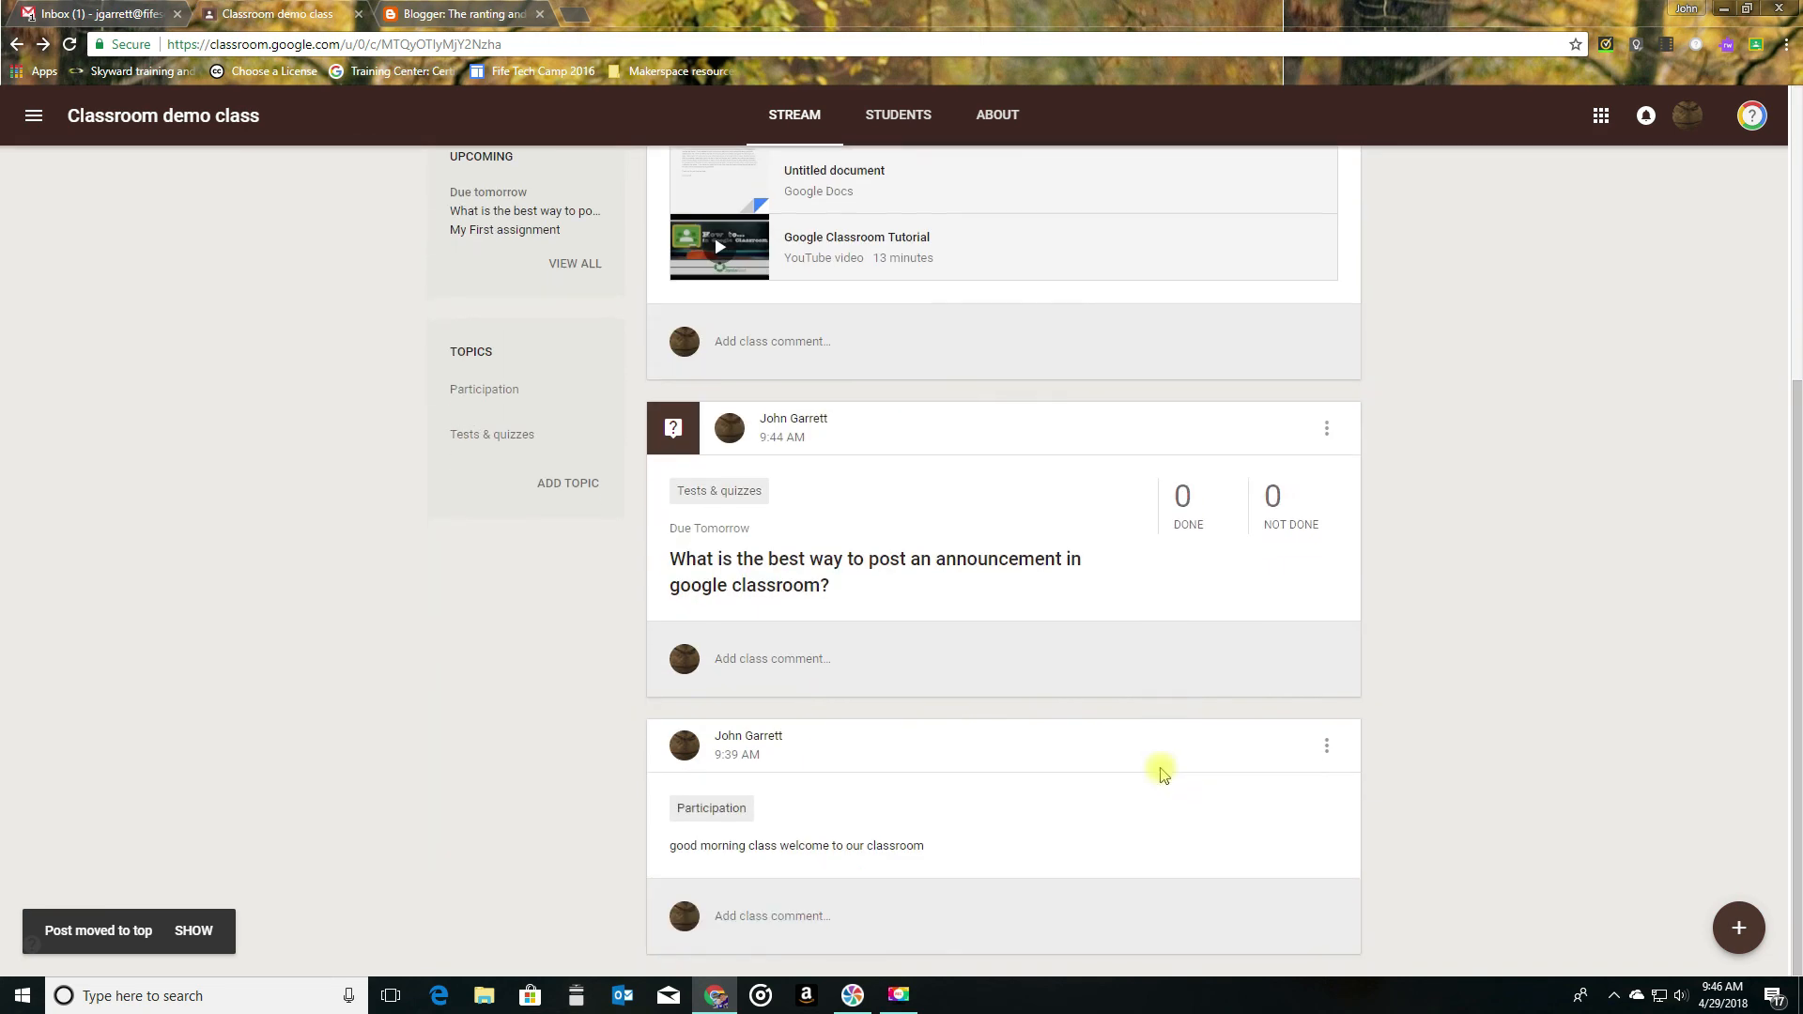
scroll(1164, 772, "up", 5)
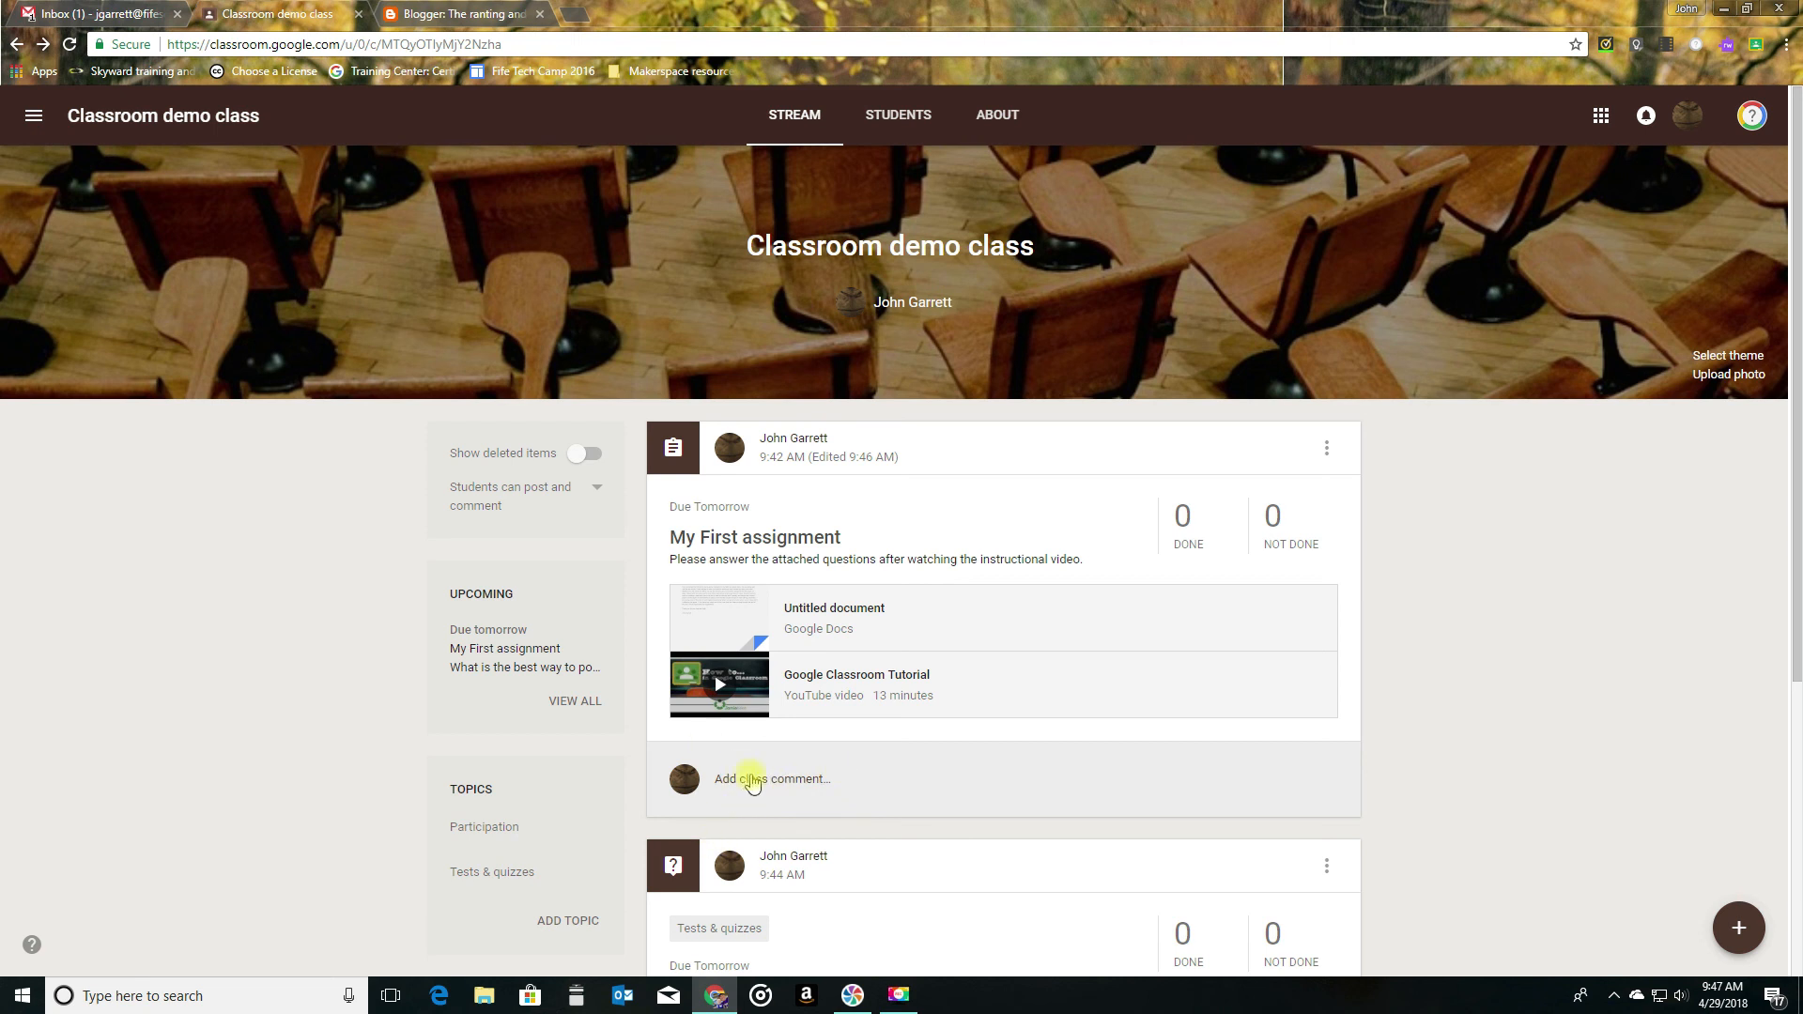
- View the class comment field under the My First assignment post and cancel it without posting a comment
left_click(752, 777)
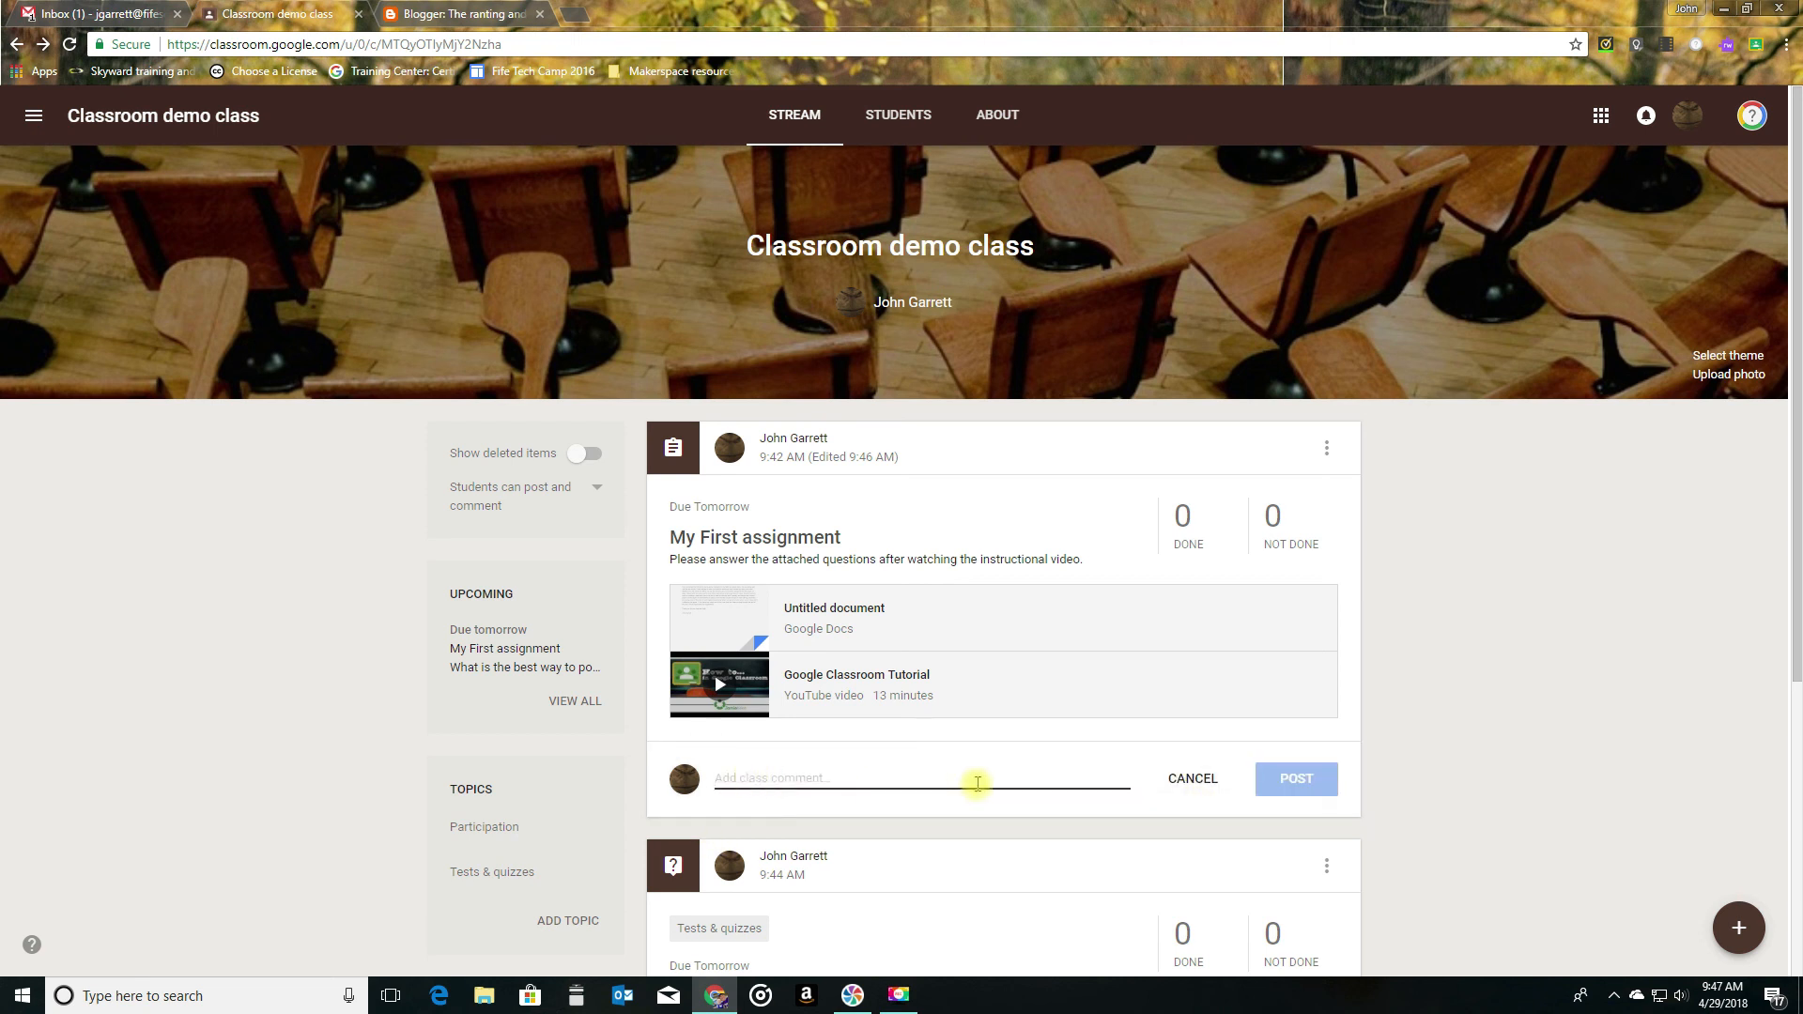
left_click(1414, 742)
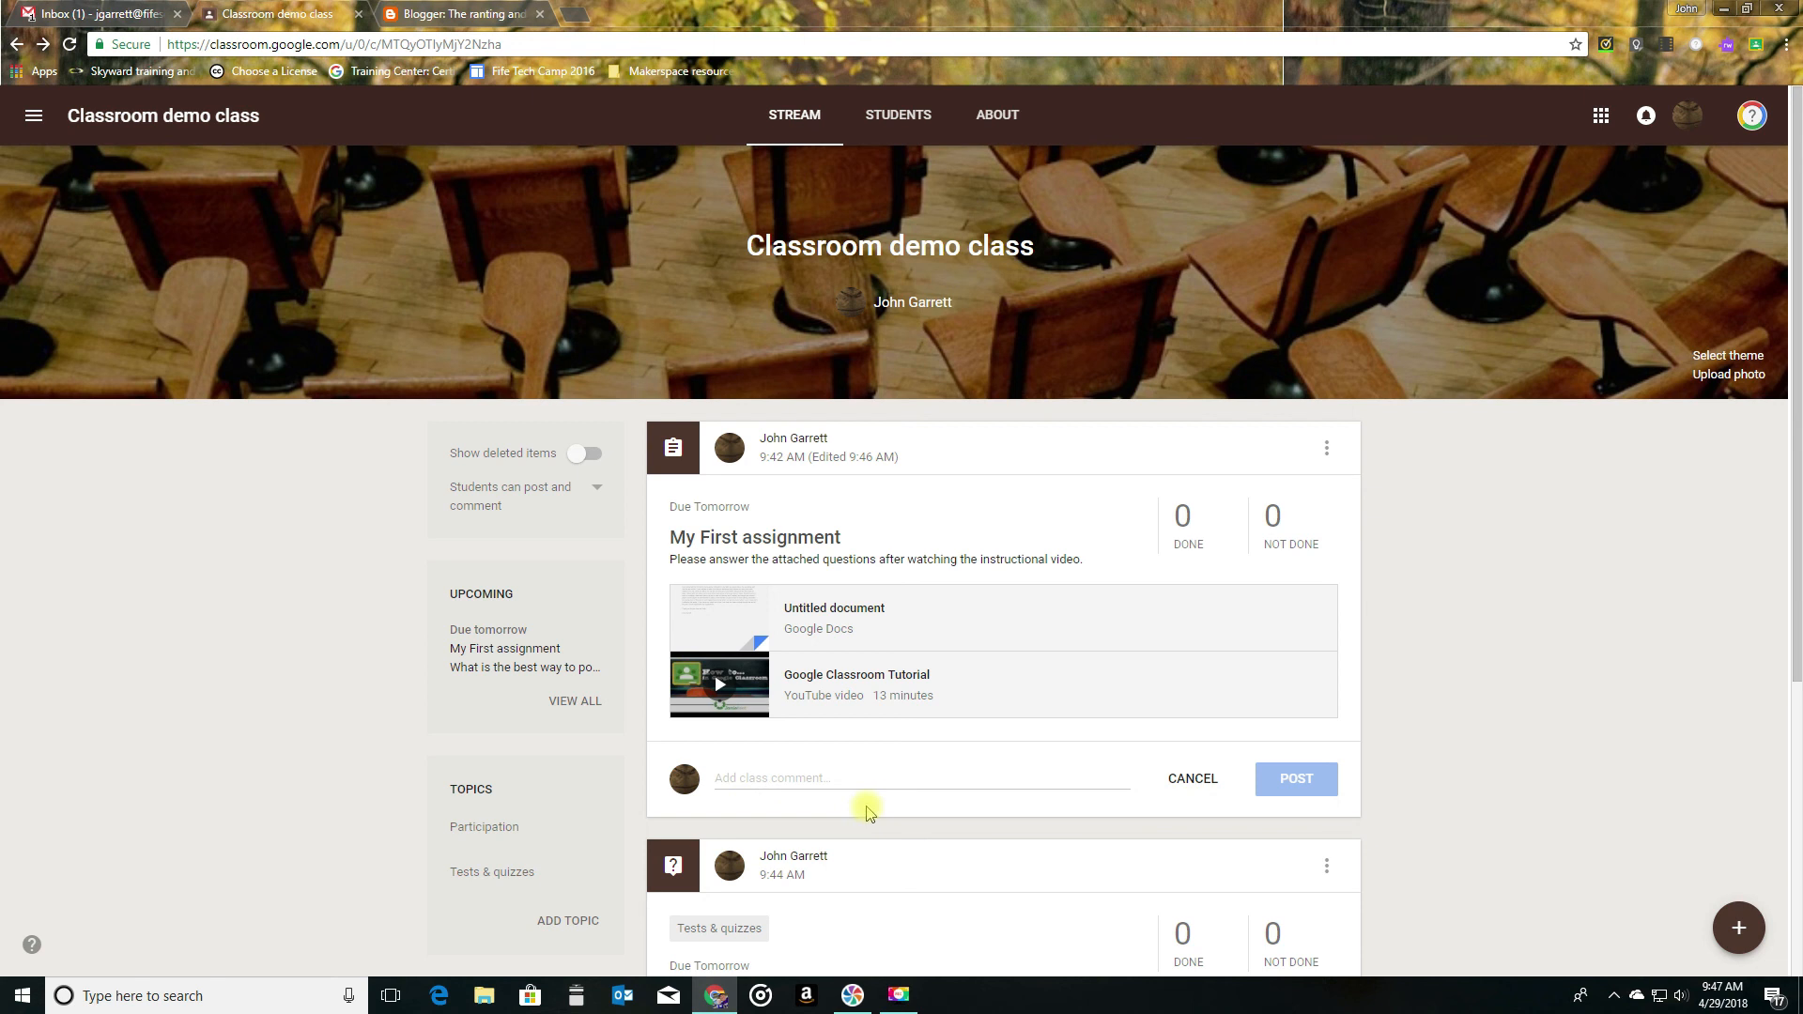
left_click(1185, 779)
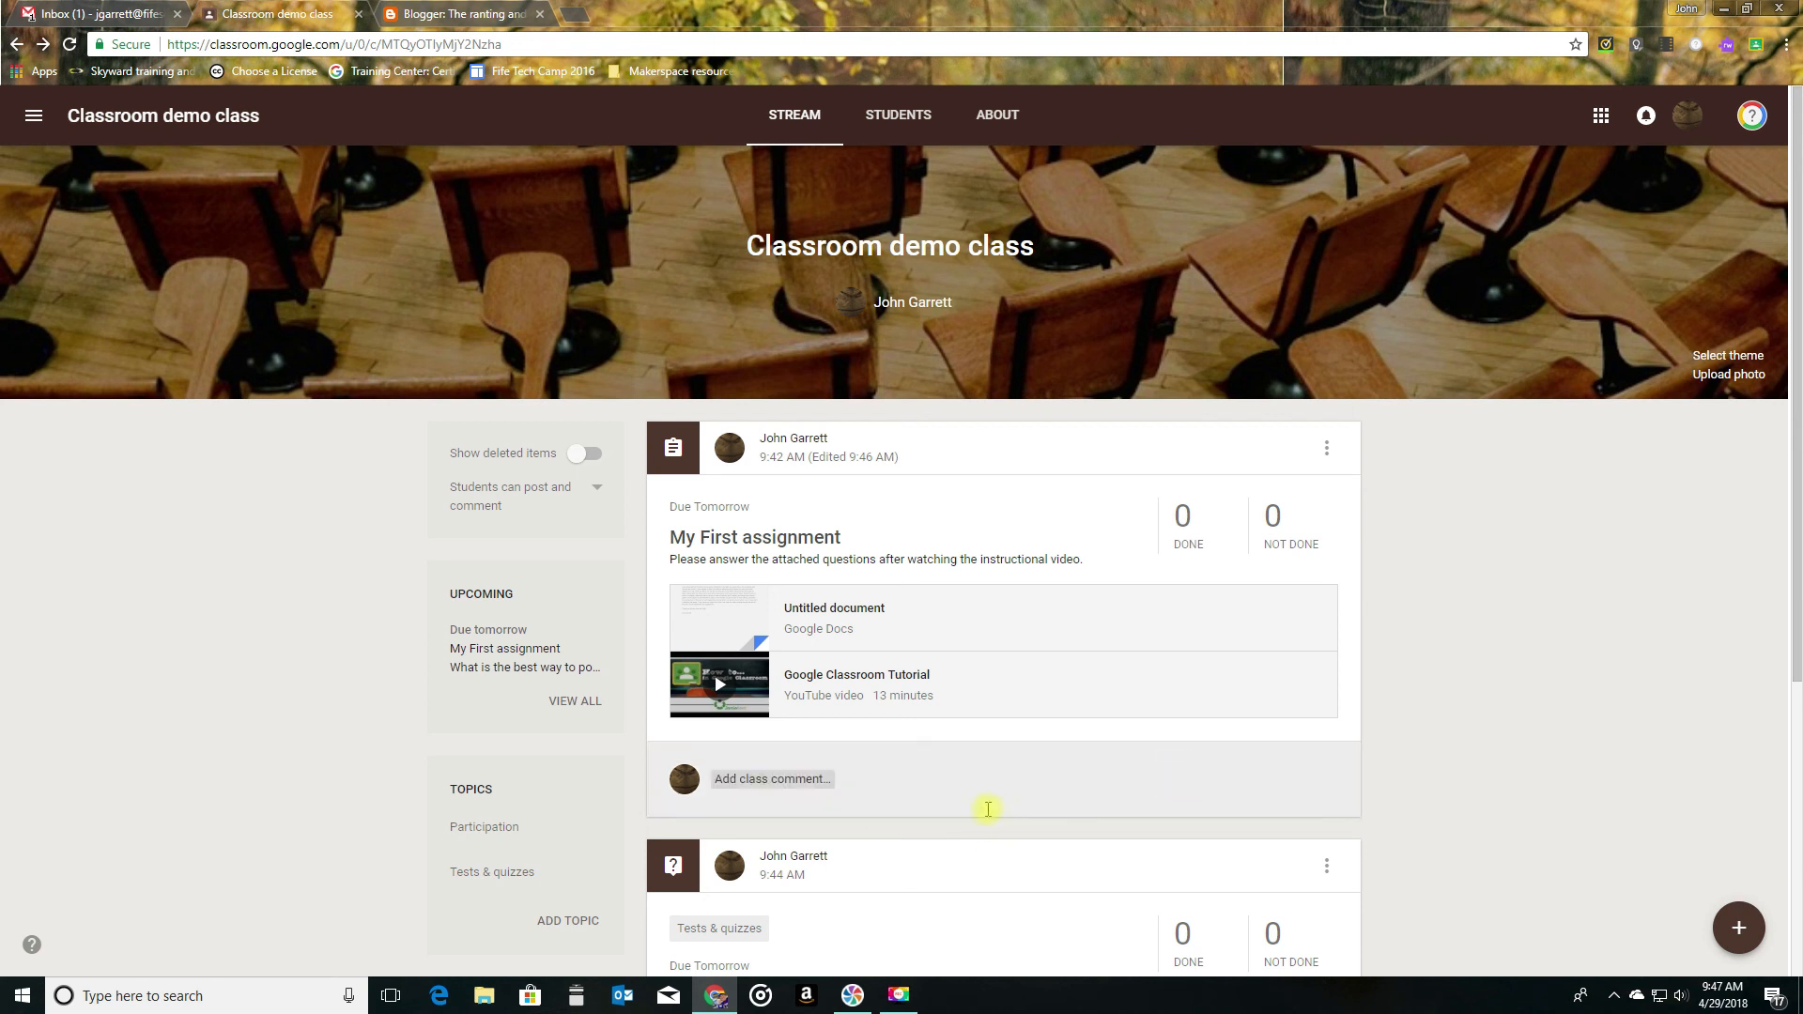